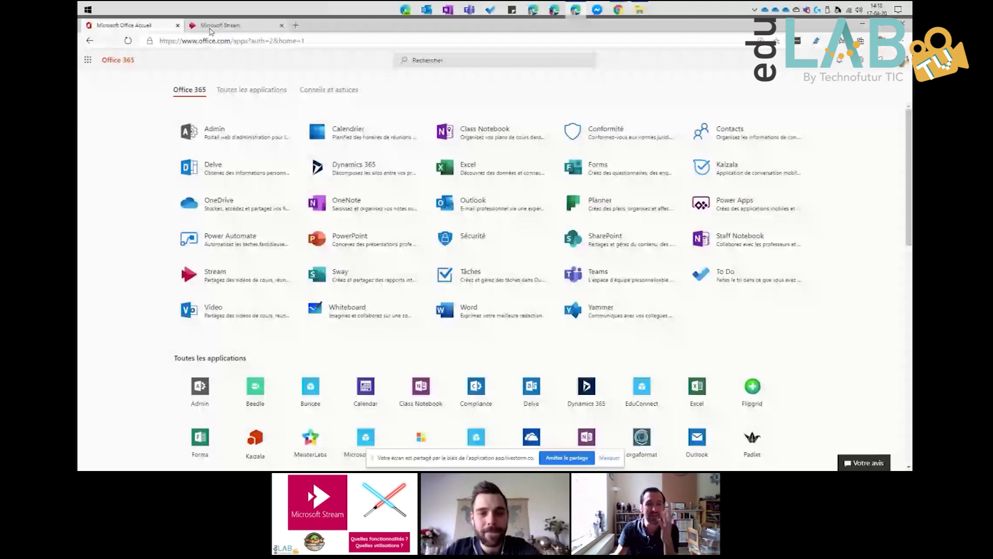
Step: Switch to Microsoft Stream and examine the home page's featured carousel, tutorial cards, trending videos and popular channels
{"action": "left_click", "coordinate": [217, 25]}
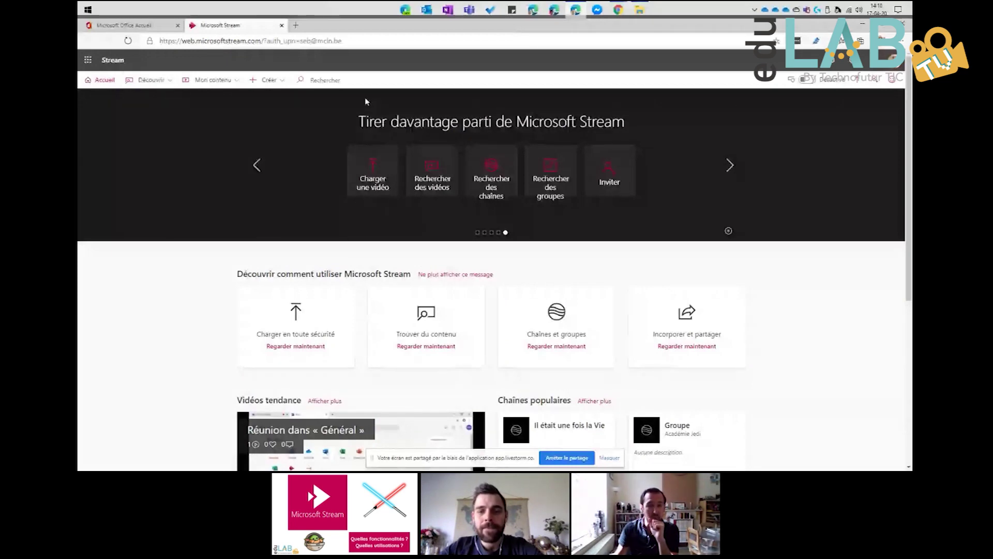
{"action": "left_click", "coordinate": [83, 78]}
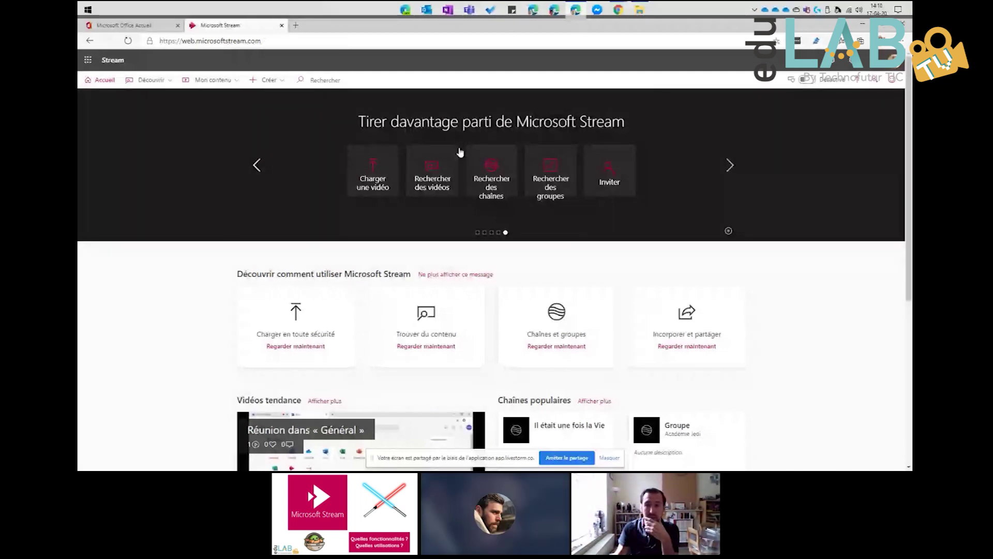
{"action": "left_click", "coordinate": [729, 164]}
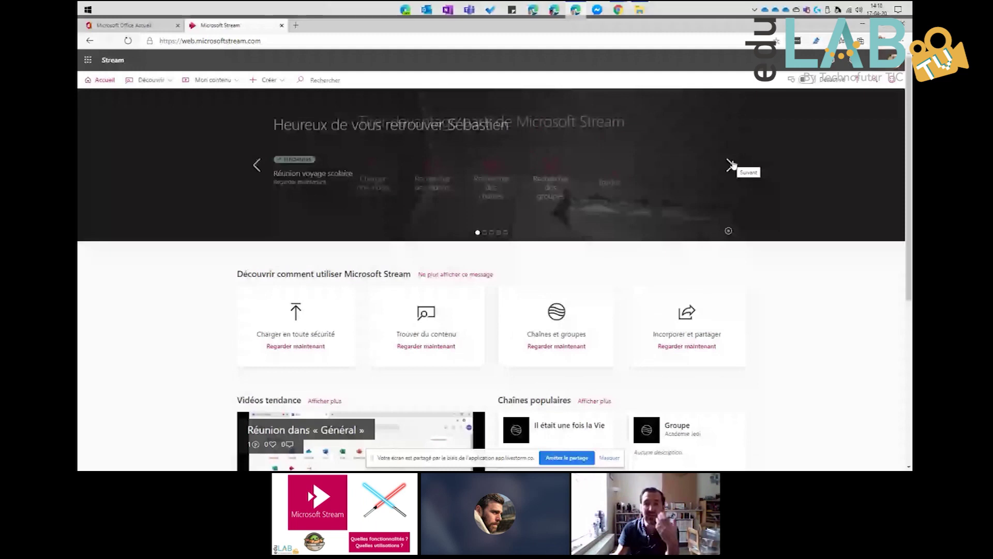
{"action": "left_click", "coordinate": [730, 164]}
{"action": "left_click", "coordinate": [731, 165]}
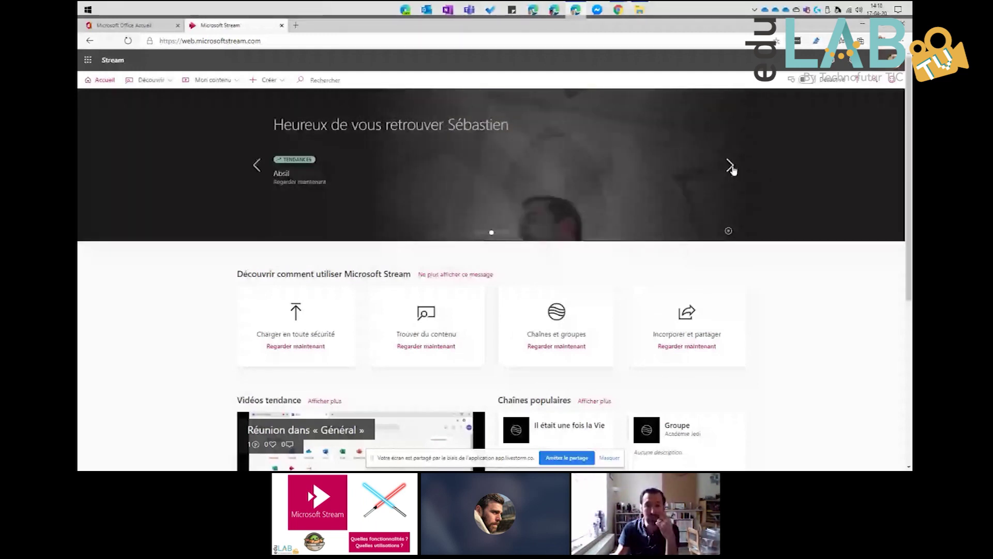
{"action": "left_click", "coordinate": [731, 164]}
{"action": "scroll", "coordinate": [431, 200], "scroll_direction": "down", "scroll_amount": 3}
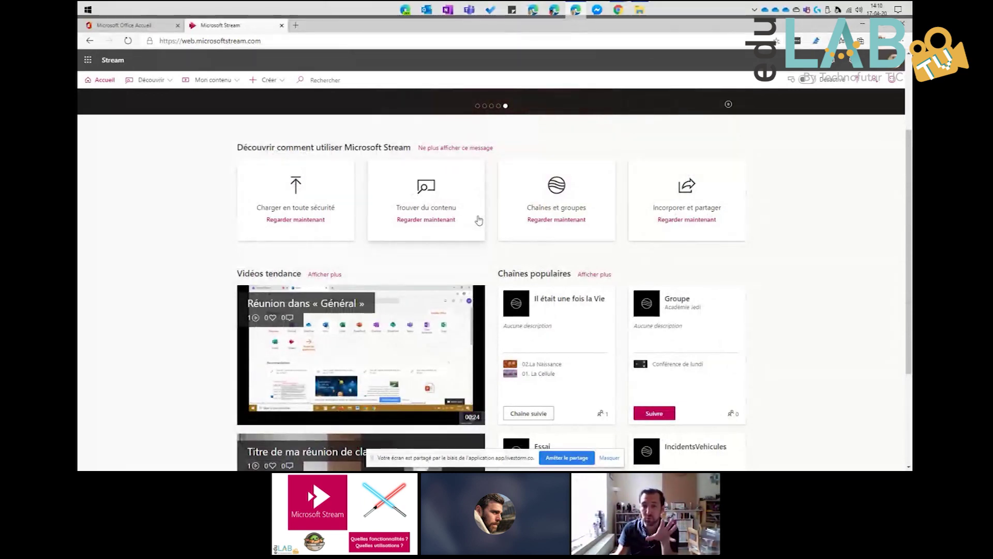
{"action": "scroll", "coordinate": [478, 220], "scroll_direction": "down", "scroll_amount": 1}
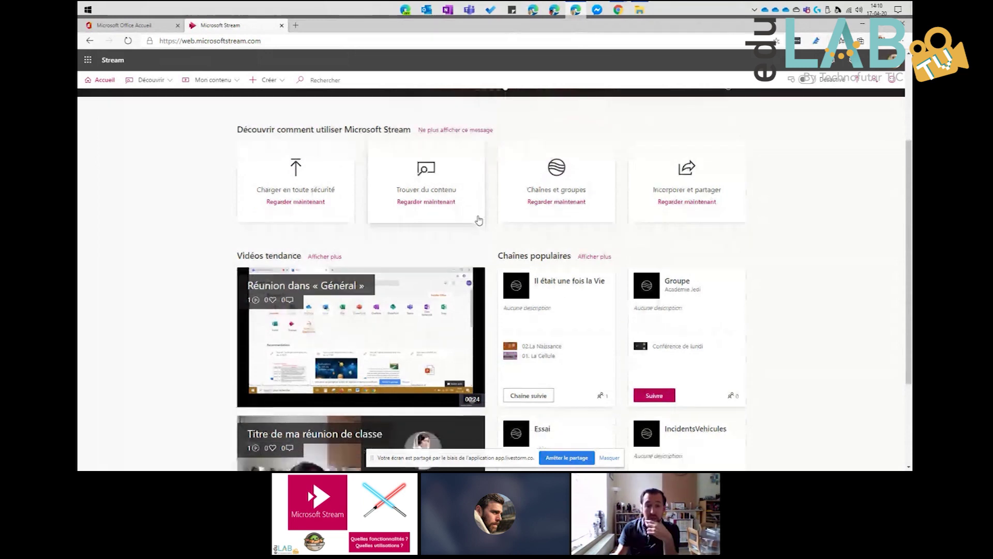
{"action": "scroll", "coordinate": [478, 221], "scroll_direction": "down", "scroll_amount": 3}
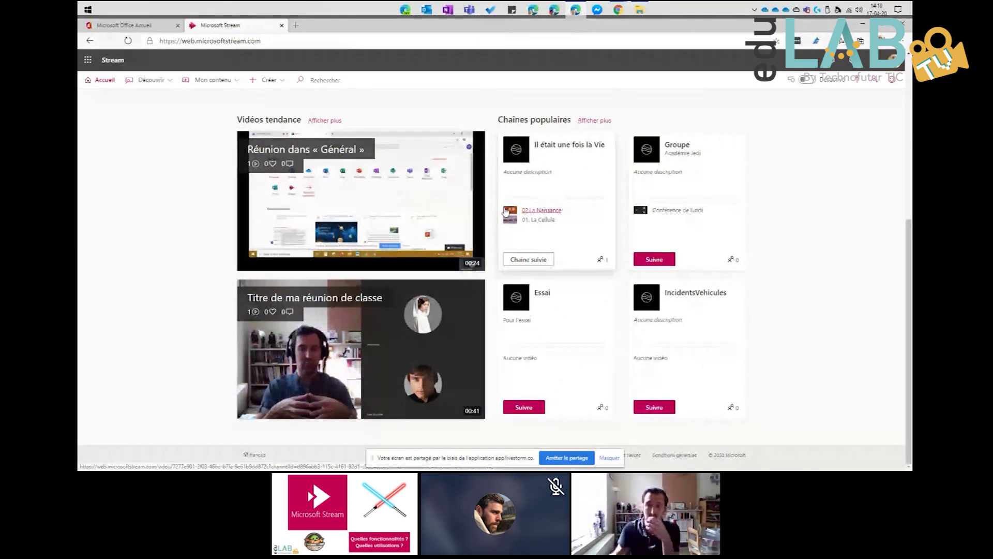
{"action": "scroll", "coordinate": [506, 211], "scroll_direction": "up", "scroll_amount": 5}
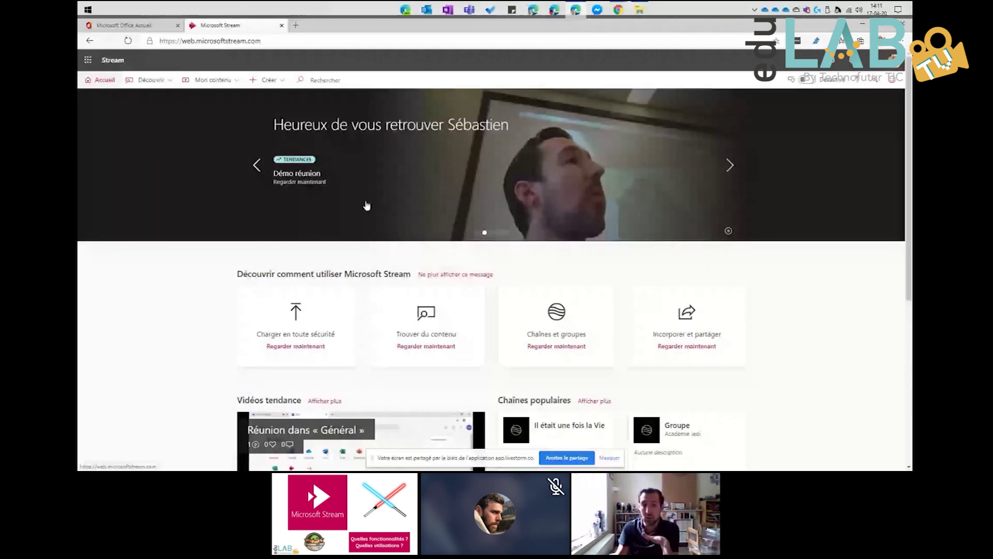
Step: Look over Stream's search field and the choices offered under Découvrir, Mon contenu and Créer
{"action": "left_click", "coordinate": [323, 82]}
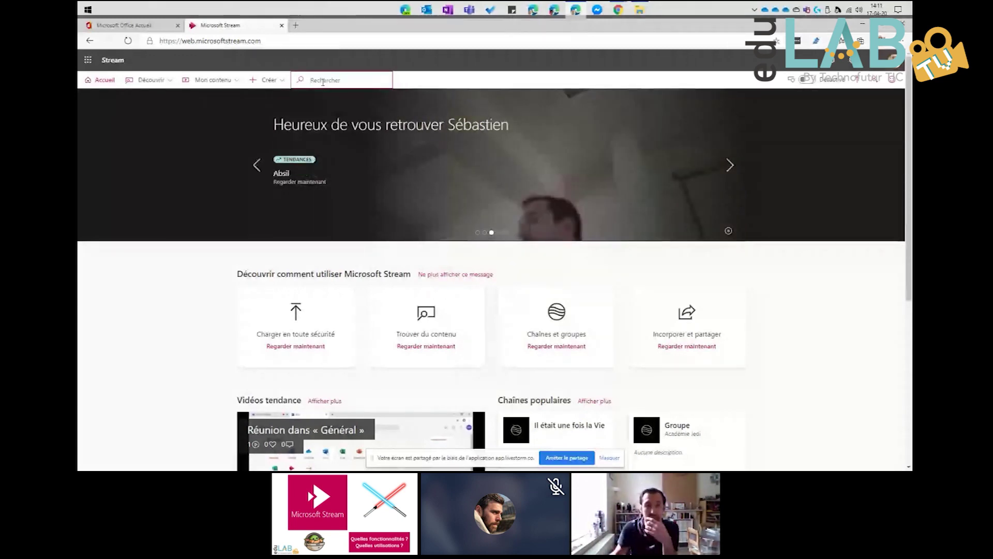
{"action": "left_click", "coordinate": [156, 81]}
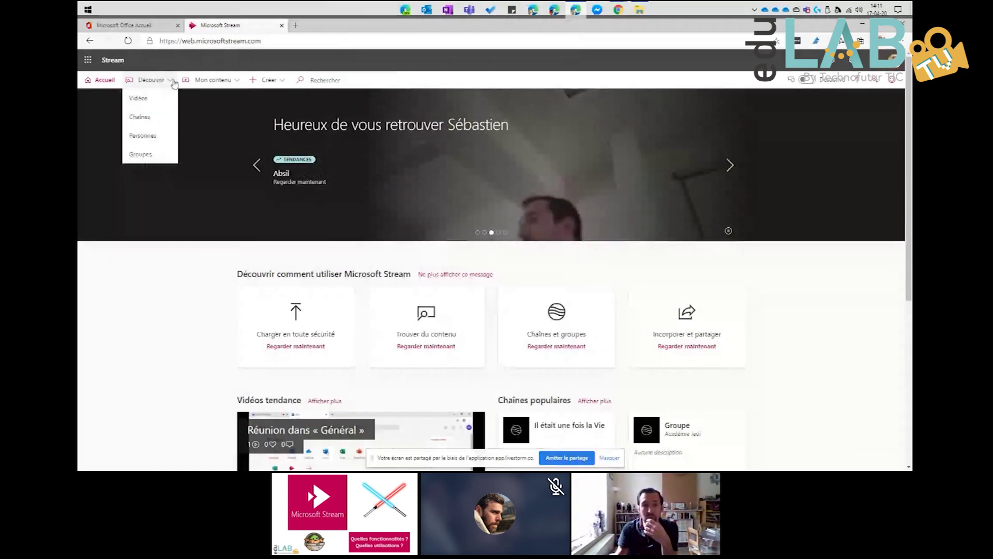
{"action": "left_click", "coordinate": [227, 84]}
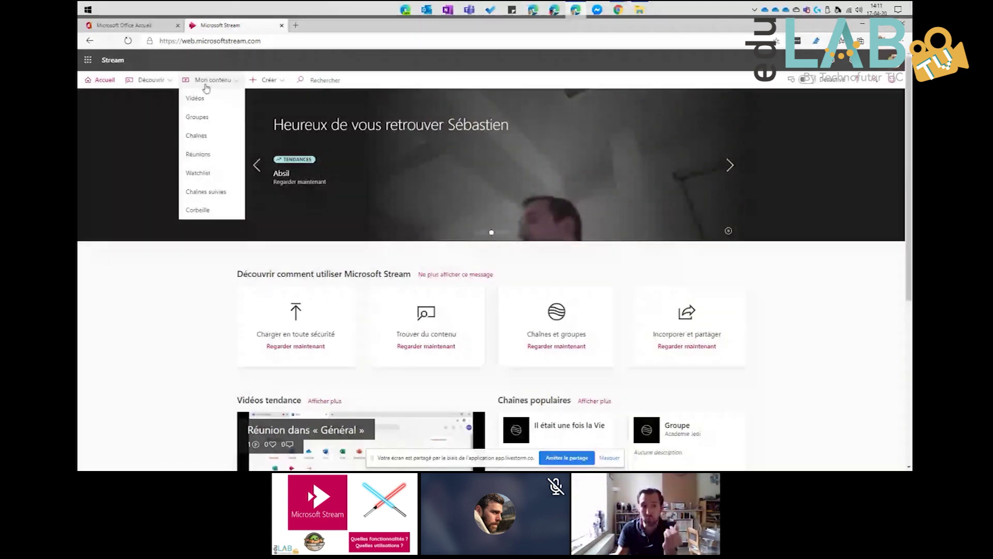
{"action": "left_click", "coordinate": [268, 83]}
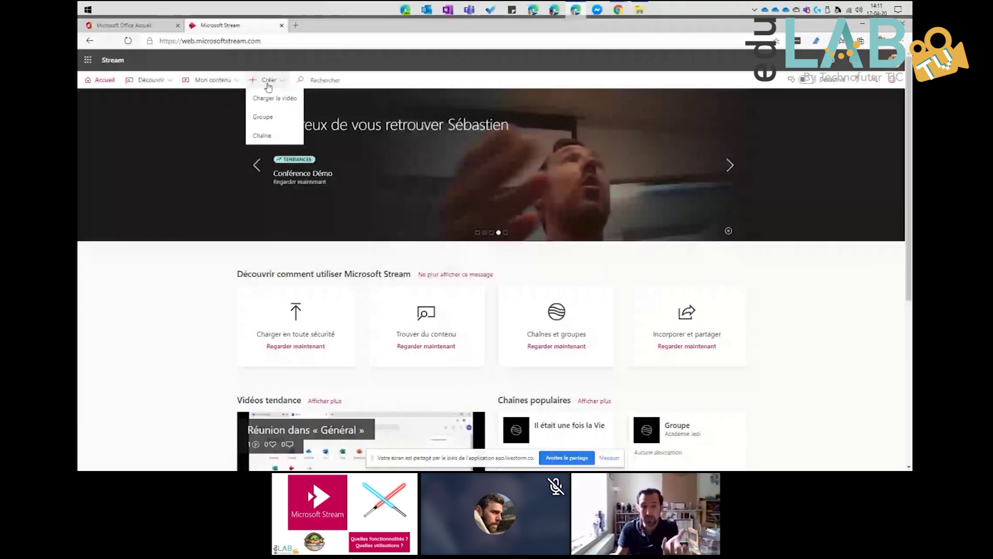
{"action": "left_click", "coordinate": [165, 83]}
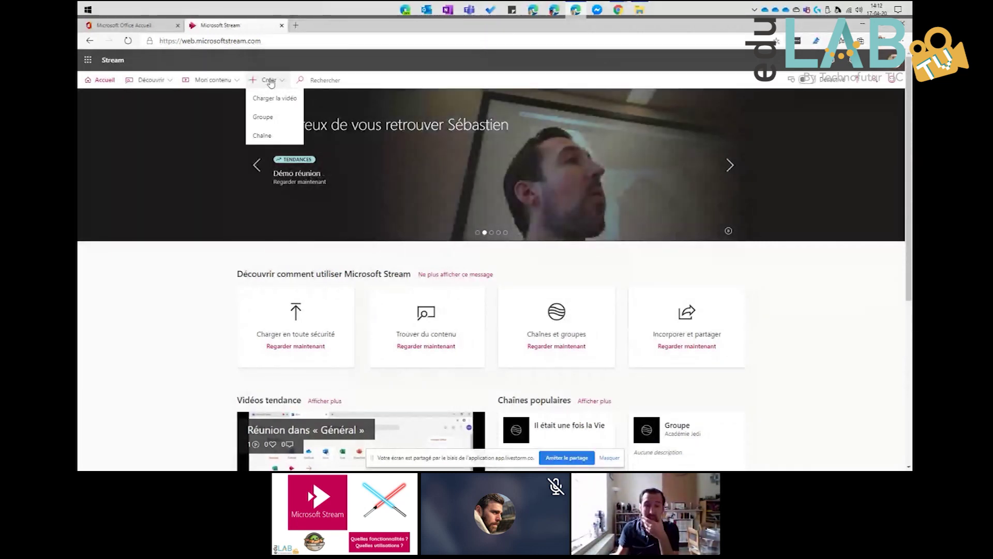
Step: Upload the video file Conférence Lecteur immersif.mp4 from the Bureau folder to Stream
{"action": "left_click", "coordinate": [273, 98]}
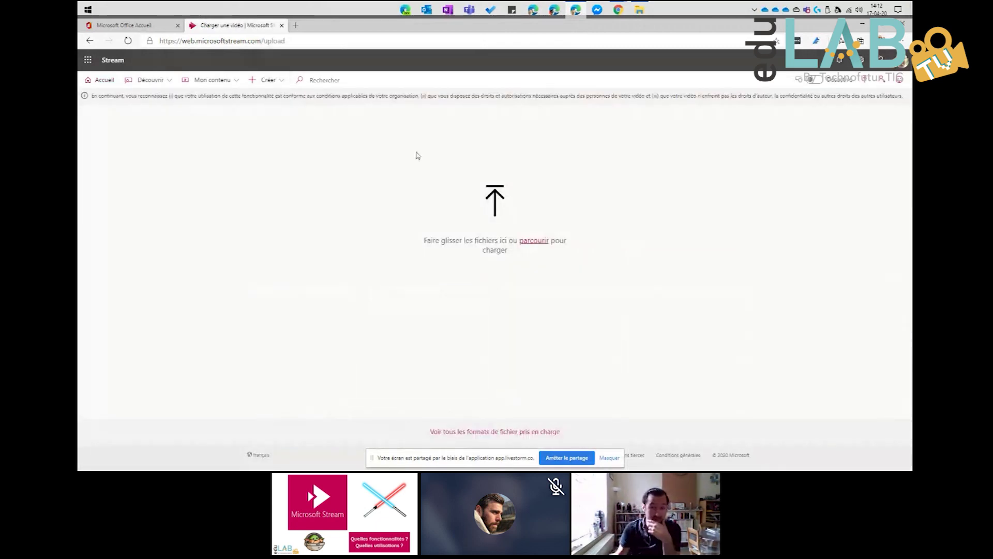
{"action": "left_click", "coordinate": [531, 246]}
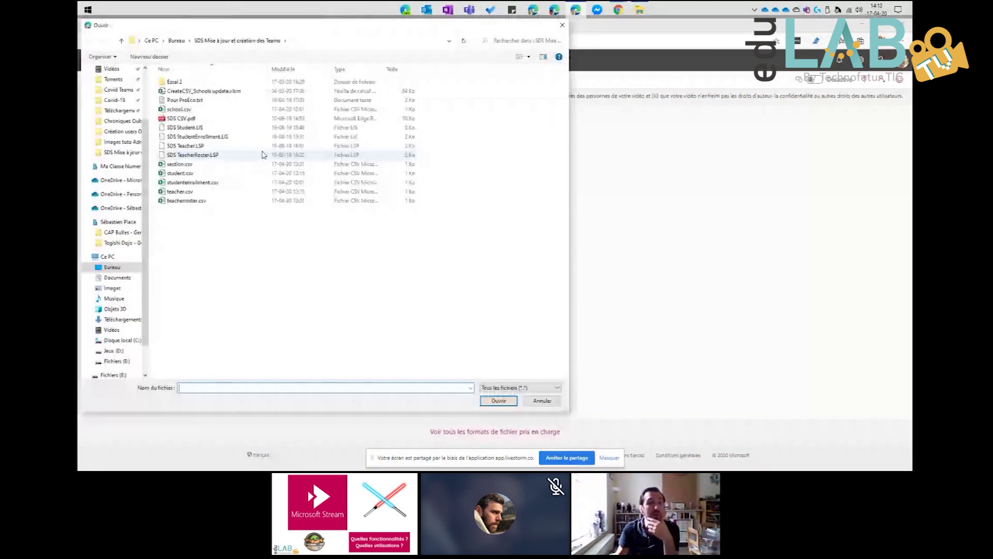
{"action": "scroll", "coordinate": [115, 89], "scroll_direction": "up", "scroll_amount": 3}
{"action": "left_click", "coordinate": [115, 87]}
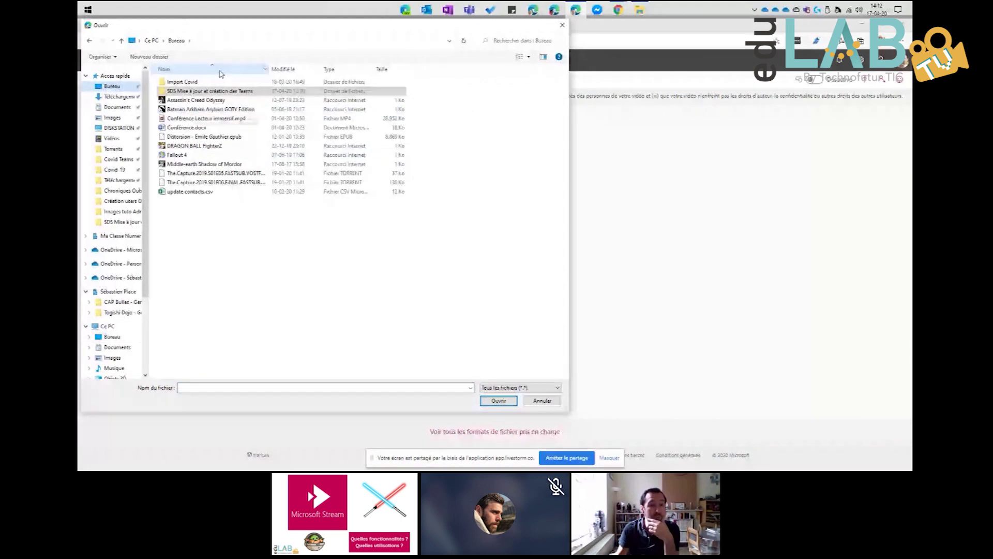
{"action": "left_click", "coordinate": [217, 119]}
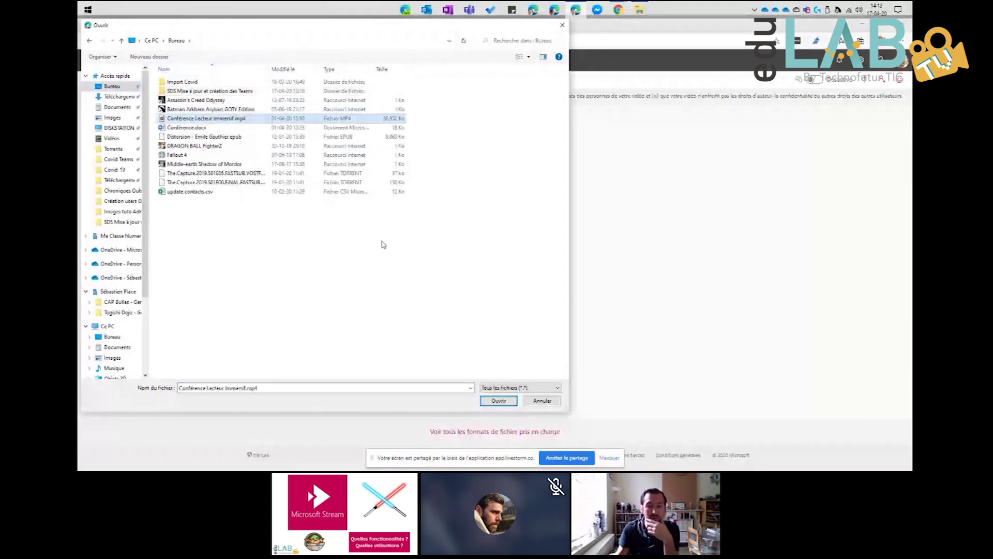
{"action": "left_click", "coordinate": [499, 401]}
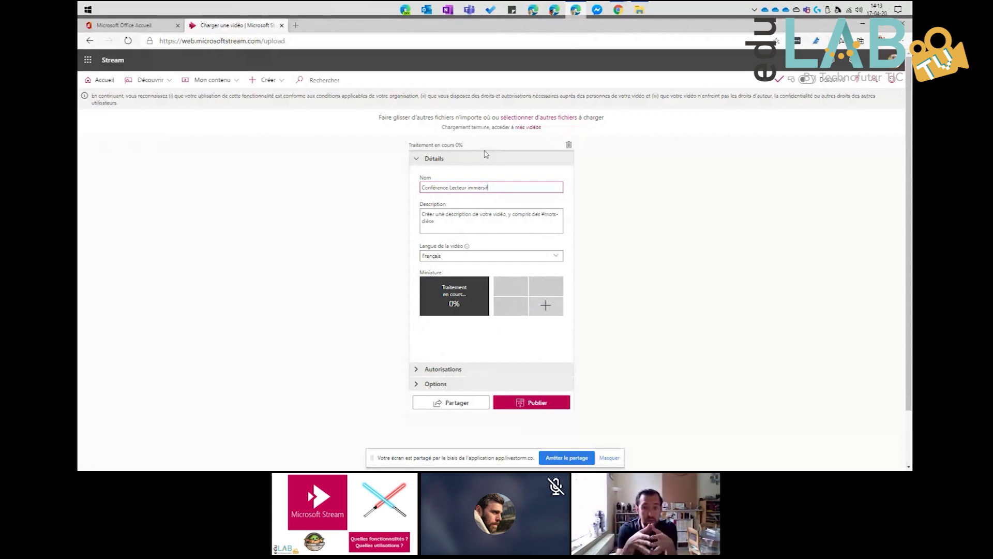
Step: Rename the uploaded video as "Démo - Conférence Lecteur immersif"
{"action": "left_click_drag", "start_coordinate": [504, 189], "coordinate": [411, 190]}
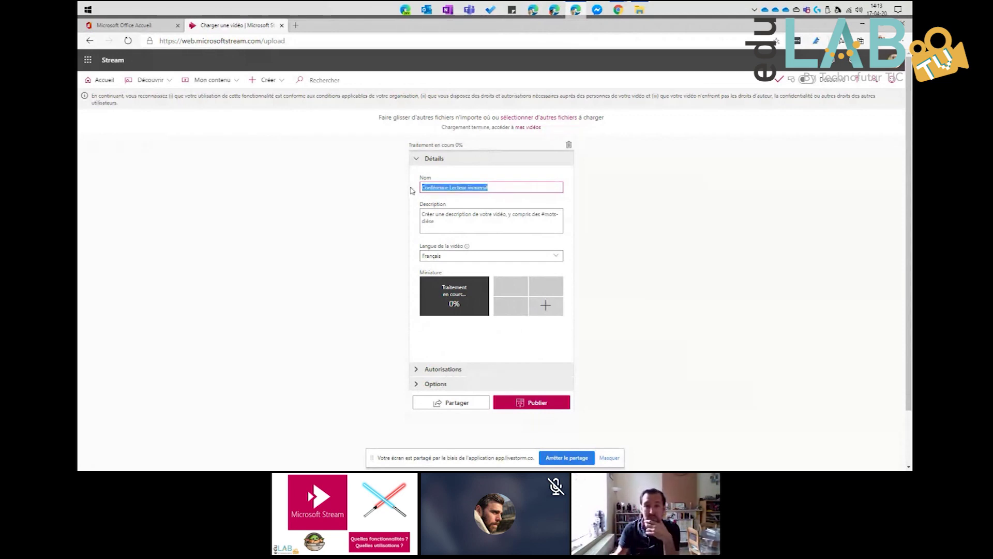
{"action": "left_click", "coordinate": [495, 192]}
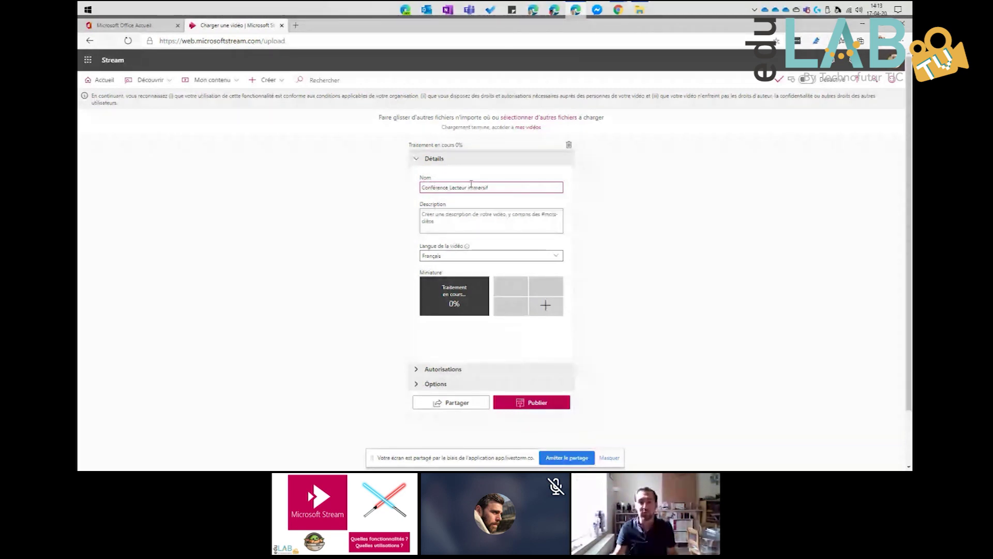
{"action": "left_click", "coordinate": [424, 187]}
{"action": "type", "text": "Démo -"}
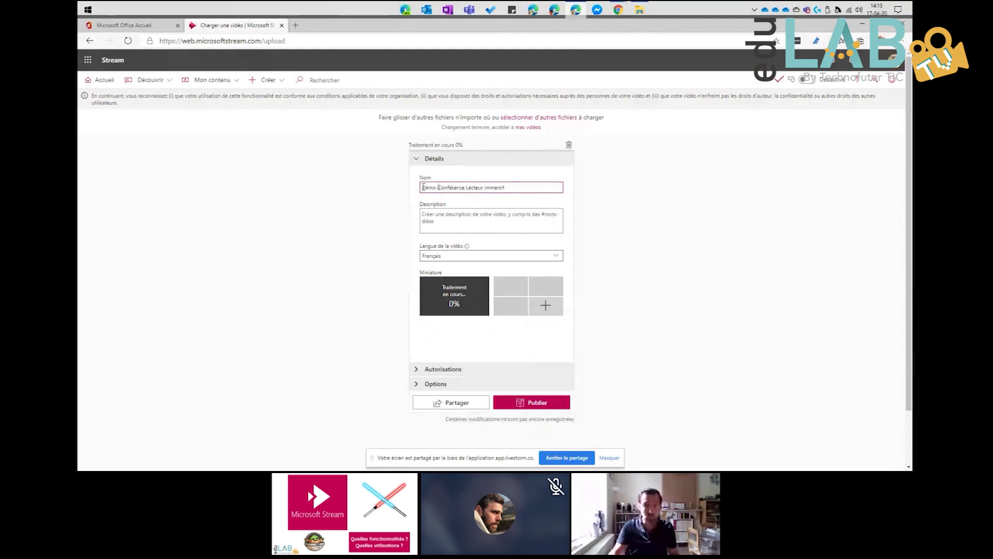
Step: Select Français as the video language and choose the second proposed thumbnail
{"action": "left_click", "coordinate": [439, 219]}
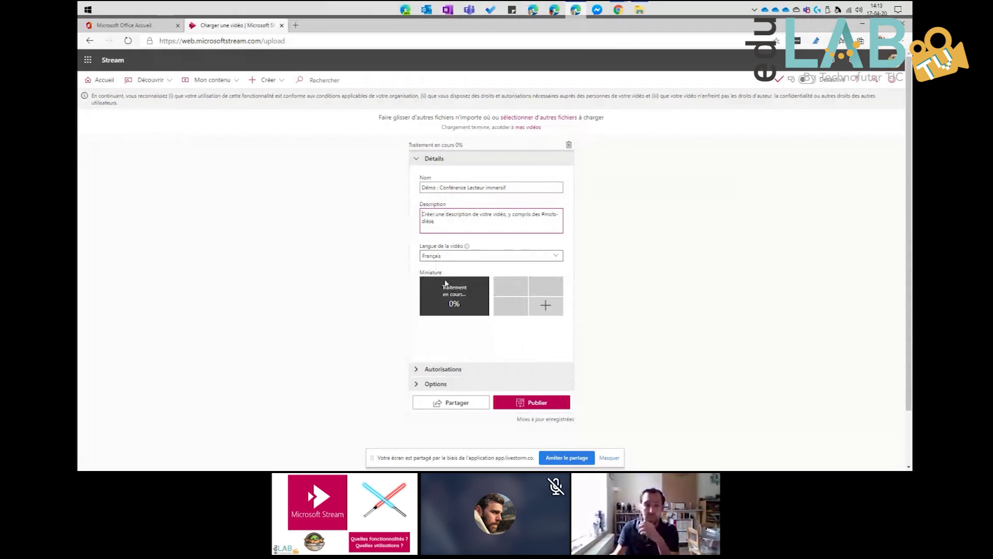
{"action": "left_click", "coordinate": [444, 257]}
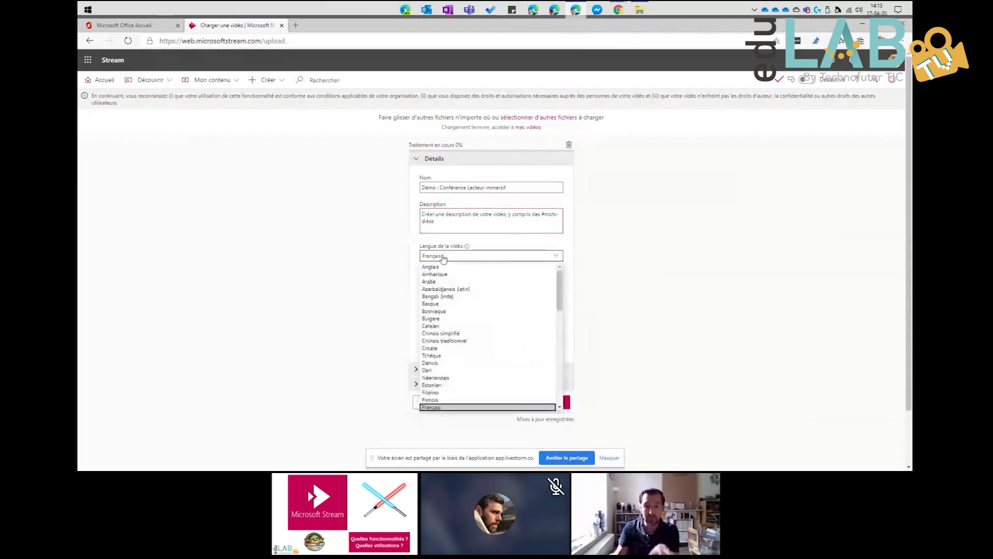
{"action": "left_click", "coordinate": [447, 407]}
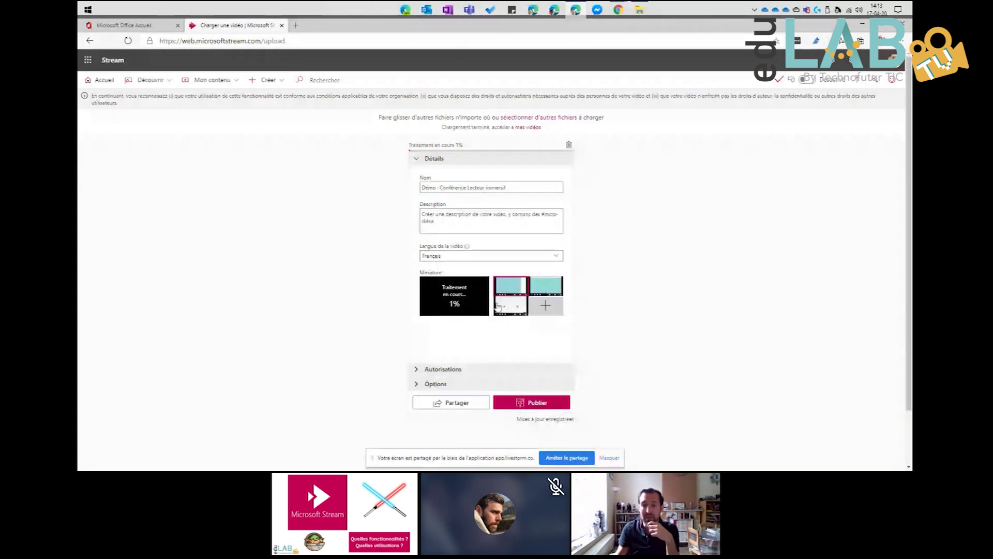
{"action": "left_click", "coordinate": [538, 289]}
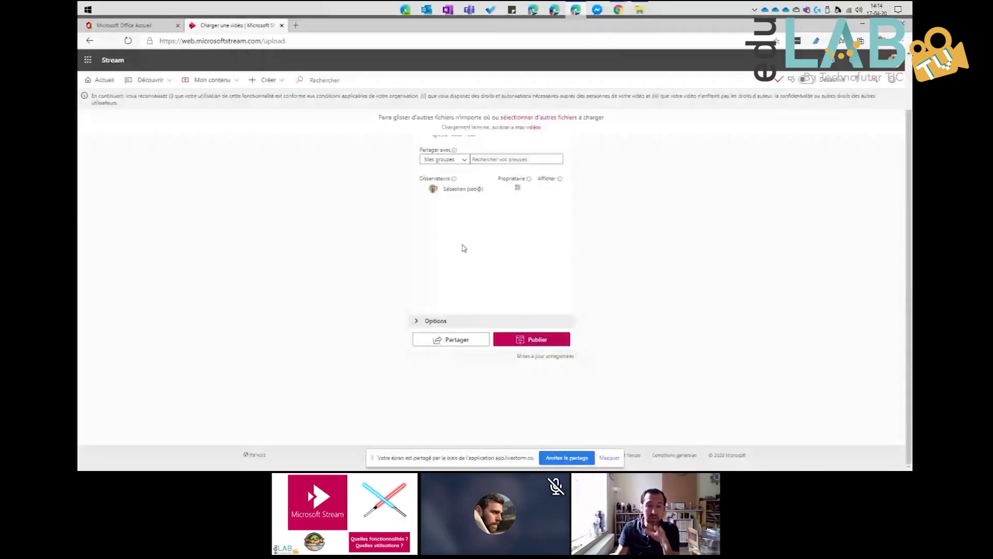
Step: Remove company-wide viewing access from the video in its permissions and confirm the removal
{"action": "scroll", "coordinate": [464, 248], "scroll_direction": "up", "scroll_amount": 2}
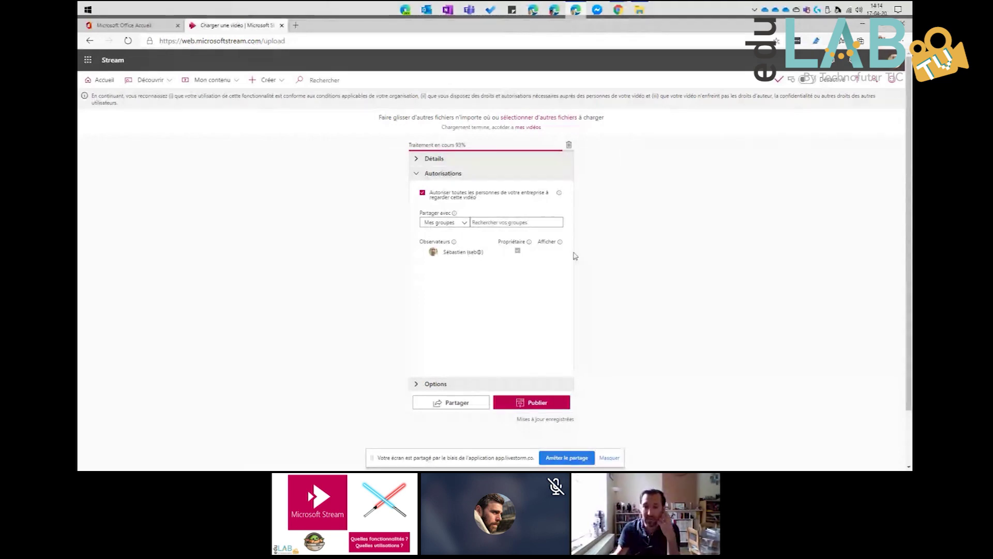
{"action": "left_click", "coordinate": [423, 197]}
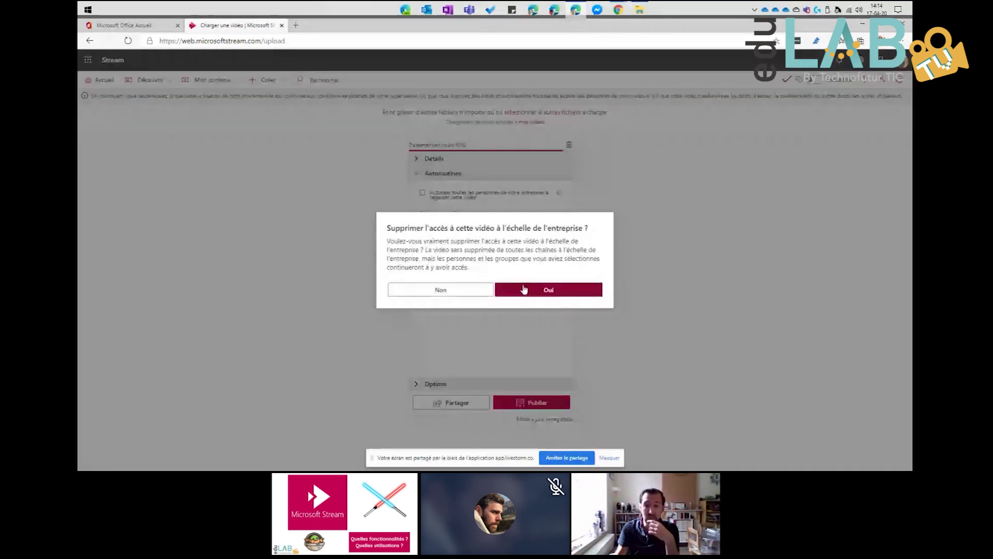
{"action": "left_click", "coordinate": [524, 289]}
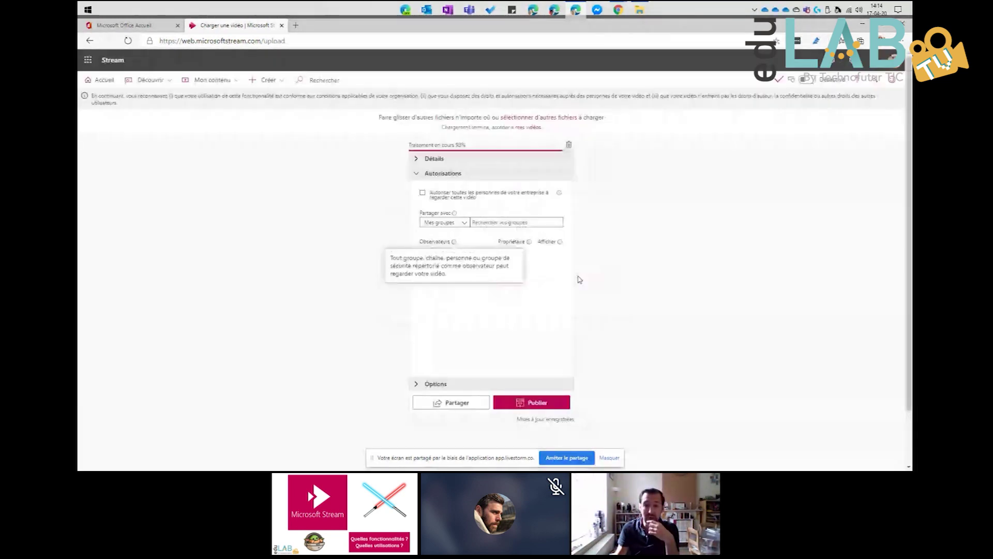
Step: Share the video with the Académie Jedi group by searching for "Aca" among Mes groupes
{"action": "left_click", "coordinate": [460, 227]}
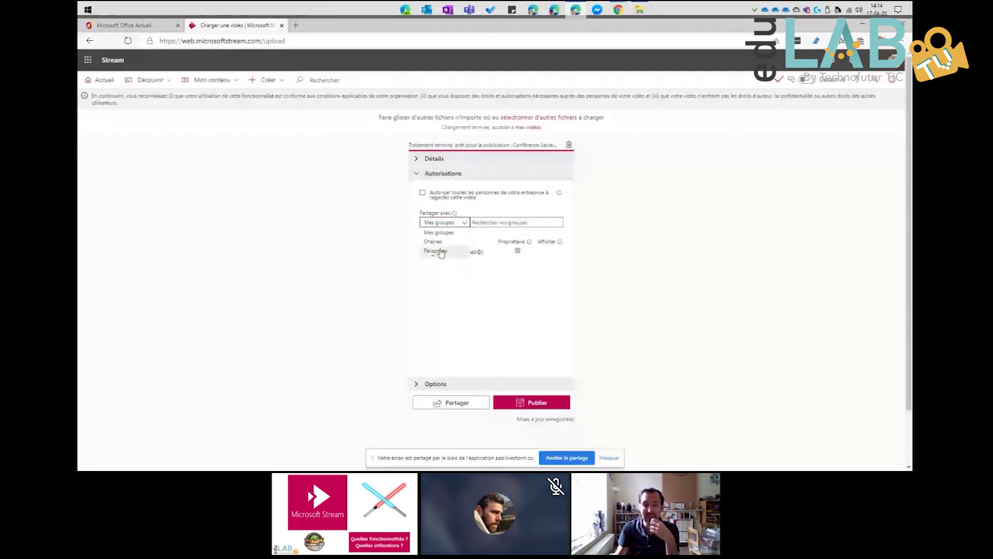
{"action": "left_click", "coordinate": [441, 232]}
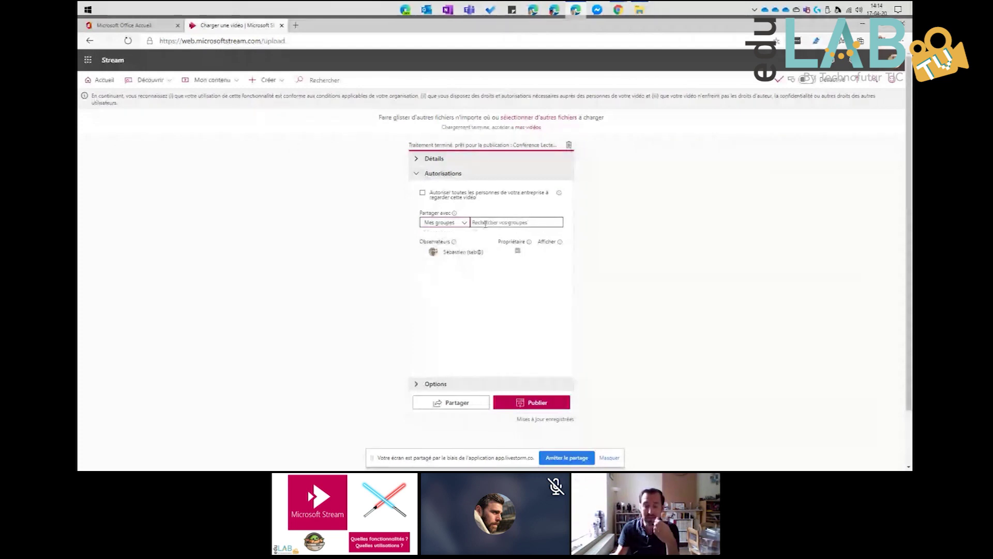
{"action": "left_click", "coordinate": [485, 223]}
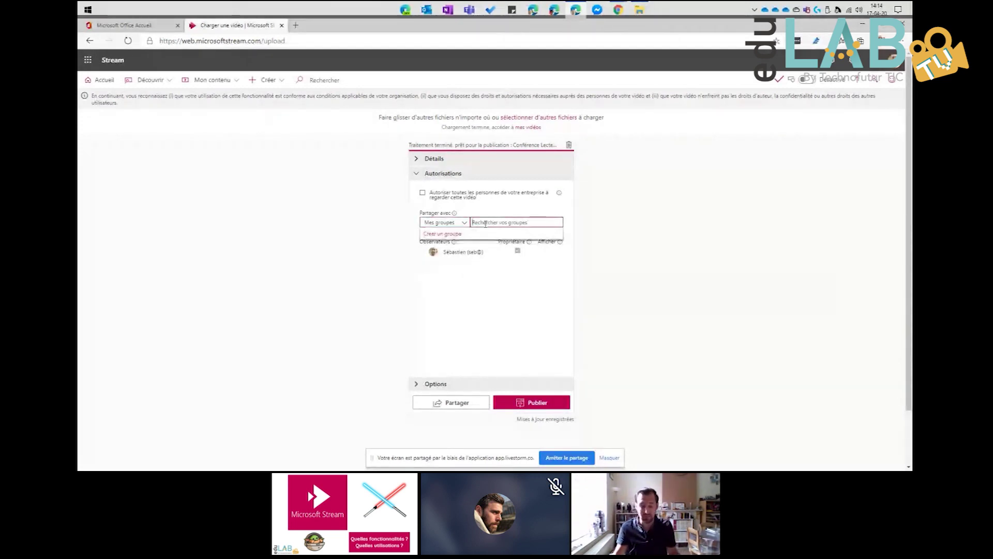
{"action": "type", "text": "Ad"}
{"action": "type", "text": "a"}
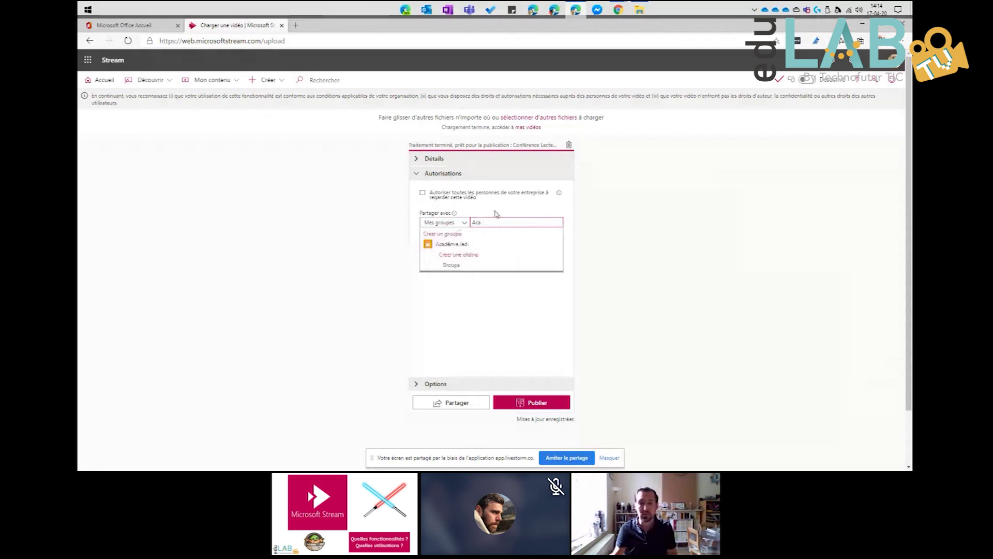
{"action": "left_click", "coordinate": [468, 239]}
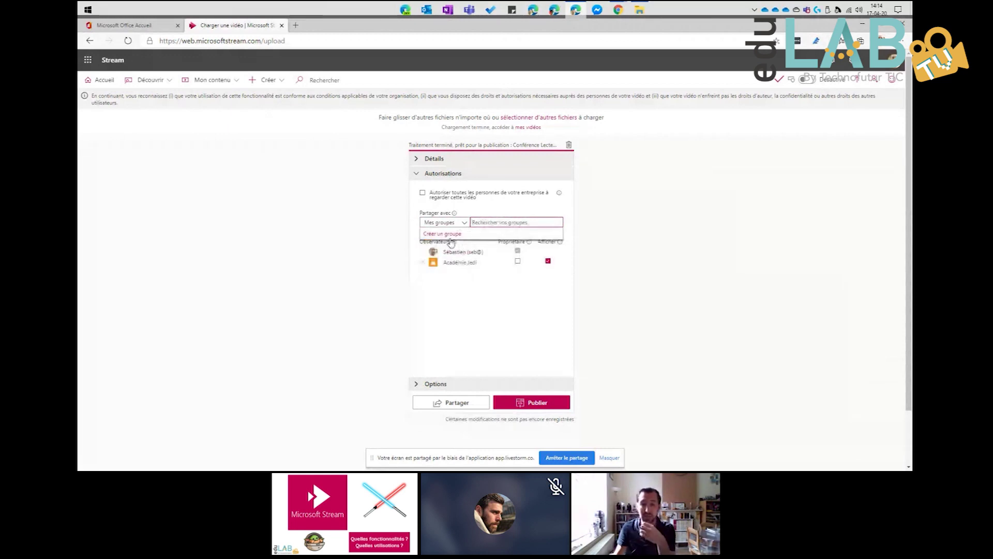
{"action": "mouse_move", "coordinate": [454, 241]}
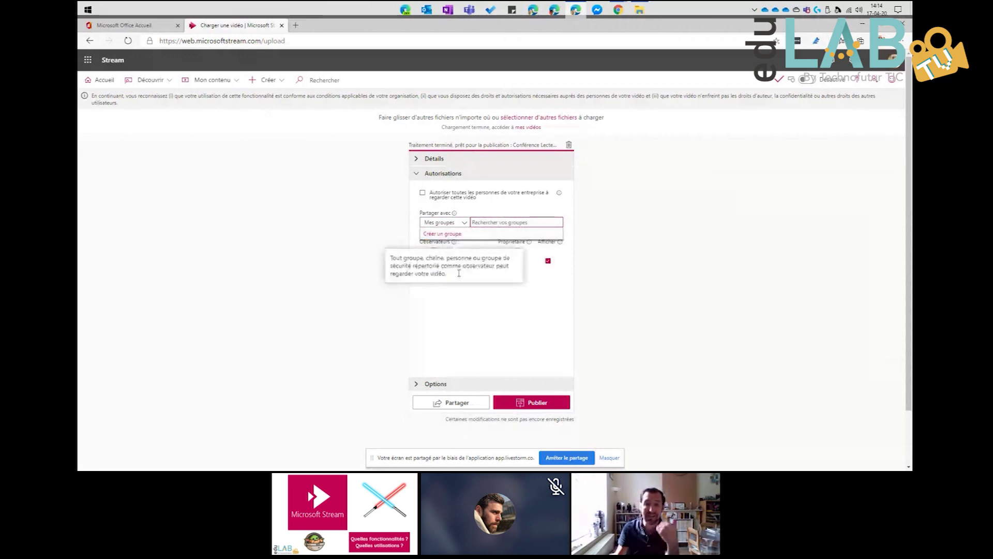
{"action": "left_click", "coordinate": [485, 316]}
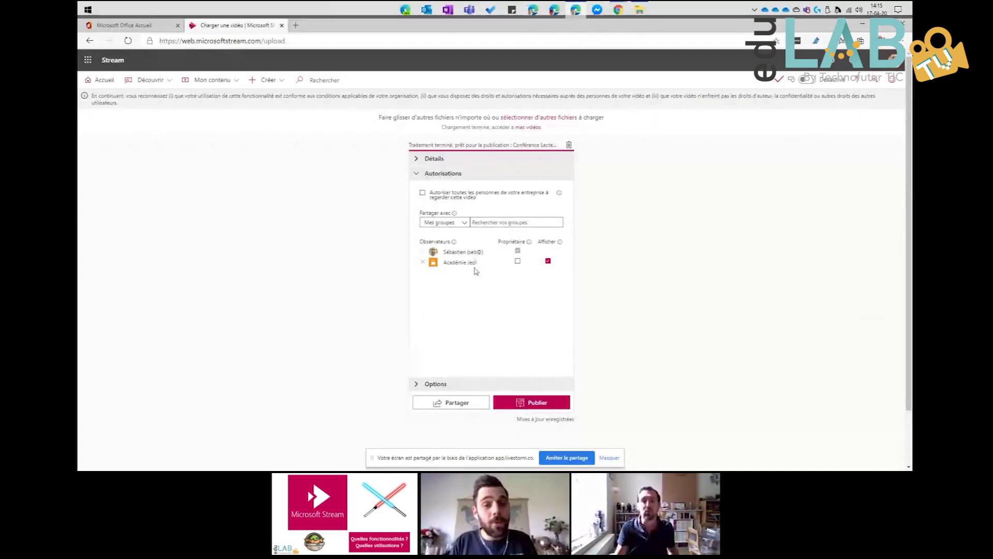
Step: Enlarge the page to 175% and examine who the video is shared with in its permissions
{"action": "key", "text": "ctrl+plus"}
{"action": "scroll", "coordinate": [480, 264], "scroll_direction": "up", "scroll_amount": 4}
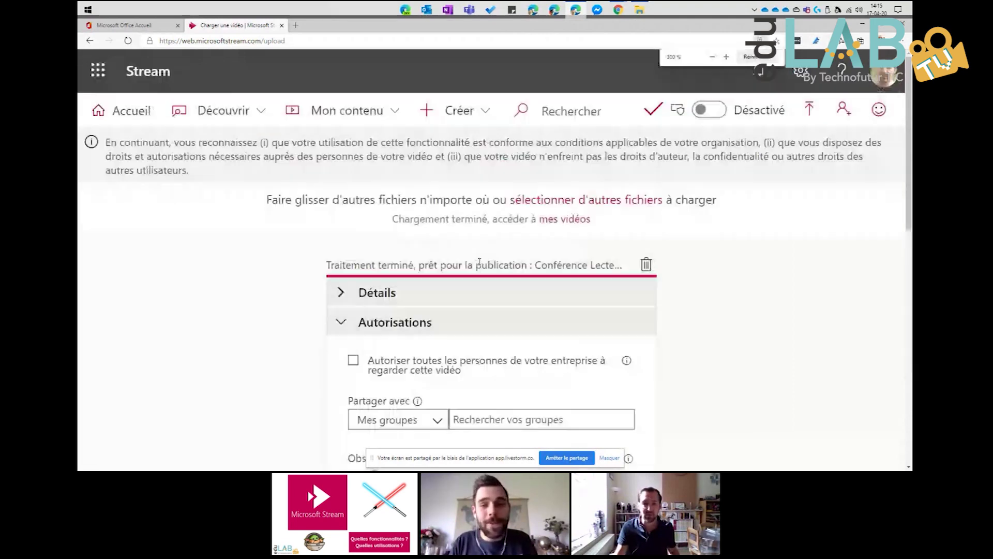
{"action": "scroll", "coordinate": [480, 263], "scroll_direction": "down", "scroll_amount": 3}
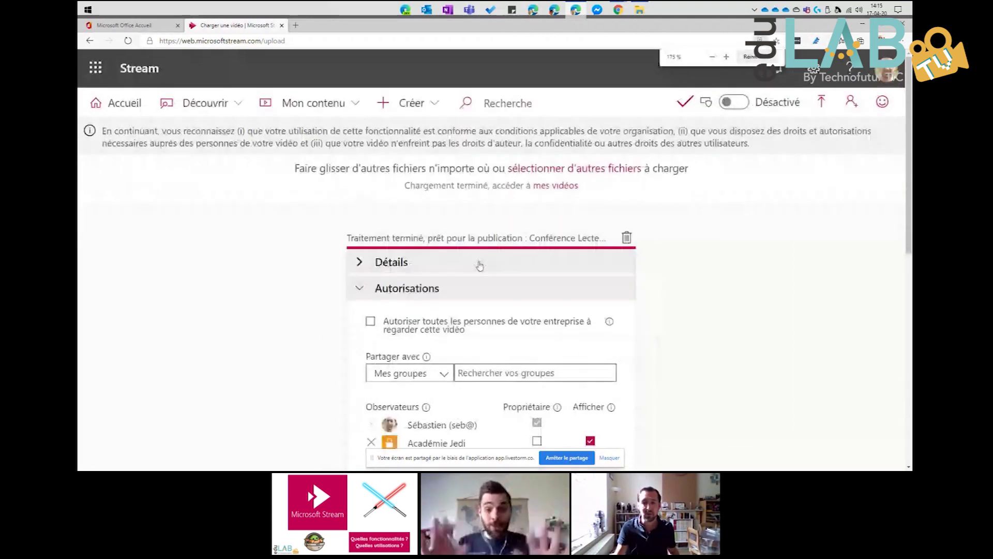
{"action": "scroll", "coordinate": [705, 321], "scroll_direction": "down", "scroll_amount": 3}
{"action": "scroll", "coordinate": [707, 323], "scroll_direction": "up", "scroll_amount": 2}
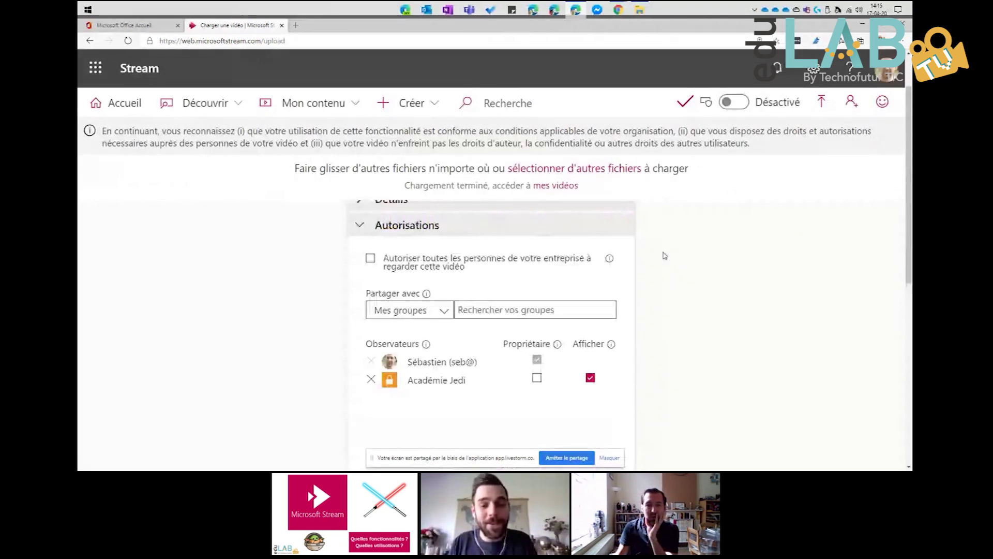
{"action": "scroll", "coordinate": [665, 255], "scroll_direction": "up", "scroll_amount": 1}
{"action": "scroll", "coordinate": [665, 255], "scroll_direction": "up", "scroll_amount": 1}
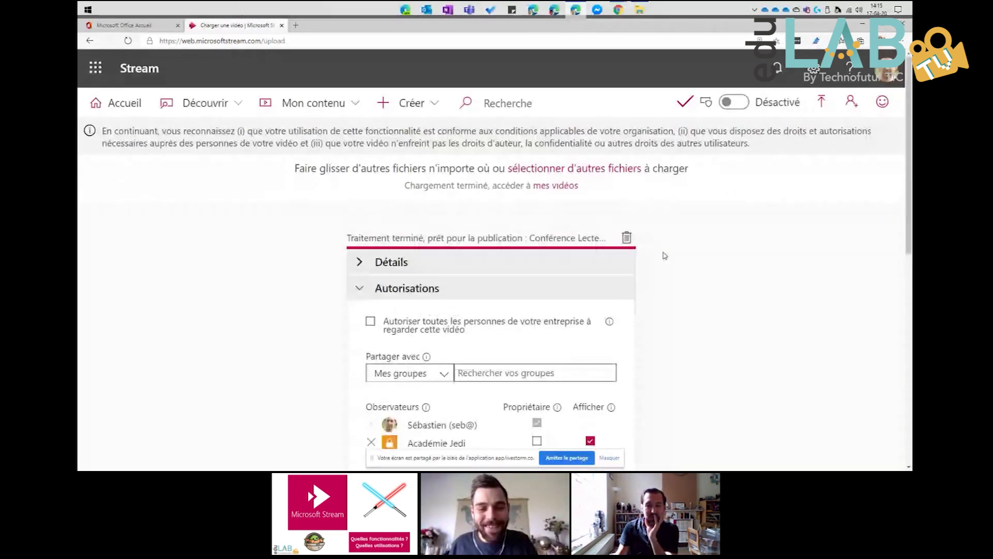
{"action": "scroll", "coordinate": [664, 255], "scroll_direction": "down", "scroll_amount": 2}
{"action": "scroll", "coordinate": [665, 255], "scroll_direction": "up", "scroll_amount": 2}
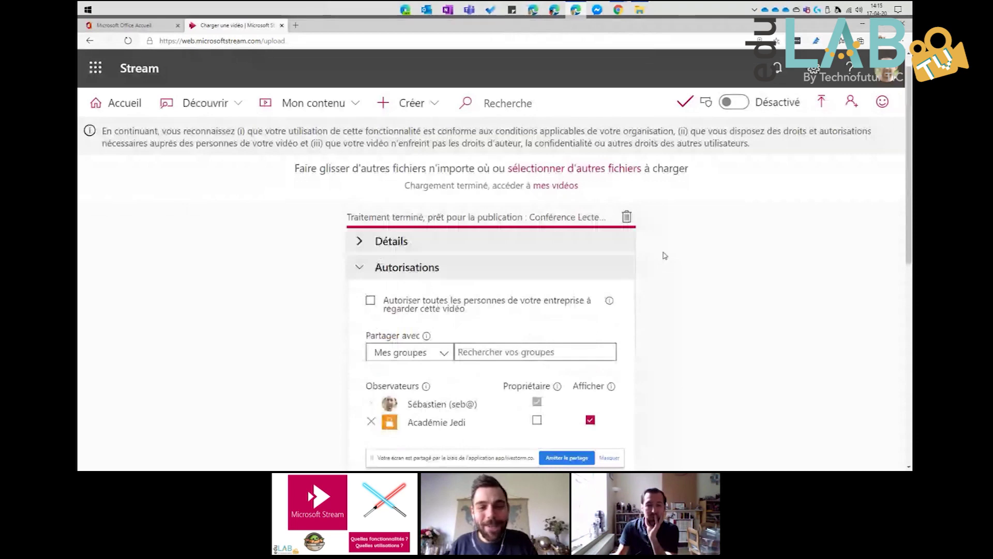
{"action": "scroll", "coordinate": [665, 256], "scroll_direction": "down", "scroll_amount": 1}
{"action": "scroll", "coordinate": [366, 262], "scroll_direction": "up", "scroll_amount": 1}
Step: Review the video's details, including its name, description, language and thumbnail
{"action": "left_click", "coordinate": [366, 262]}
{"action": "scroll", "coordinate": [411, 300], "scroll_direction": "up", "scroll_amount": 3}
{"action": "scroll", "coordinate": [412, 300], "scroll_direction": "down", "scroll_amount": 4}
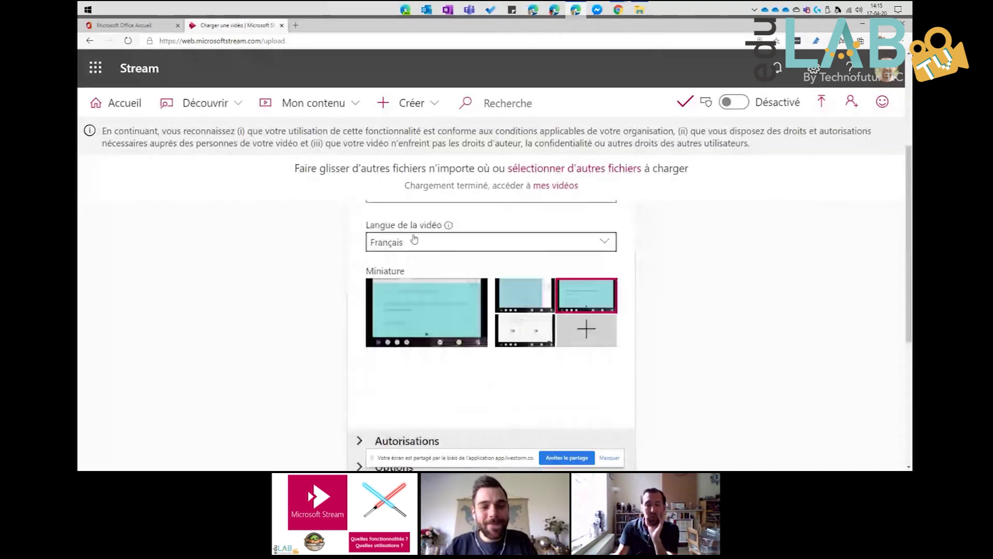
{"action": "scroll", "coordinate": [410, 255], "scroll_direction": "down", "scroll_amount": 4}
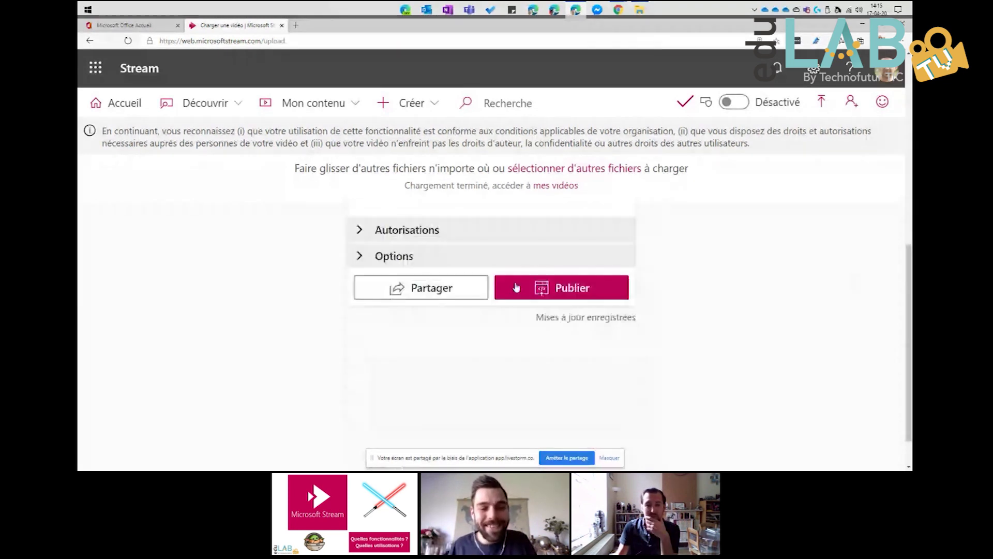
{"action": "scroll", "coordinate": [465, 288], "scroll_direction": "up", "scroll_amount": 5}
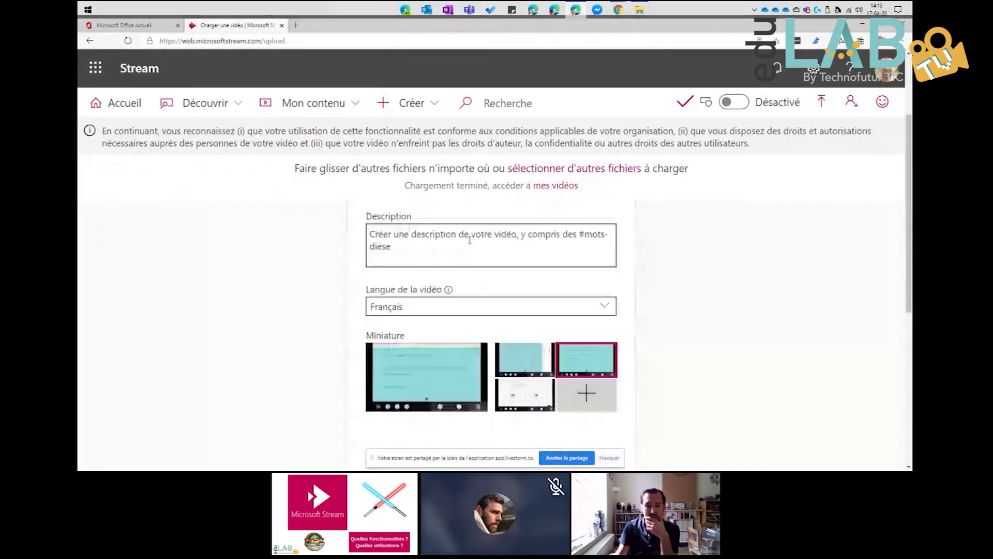
{"action": "scroll", "coordinate": [470, 240], "scroll_direction": "up", "scroll_amount": 1}
{"action": "left_click", "coordinate": [457, 289]}
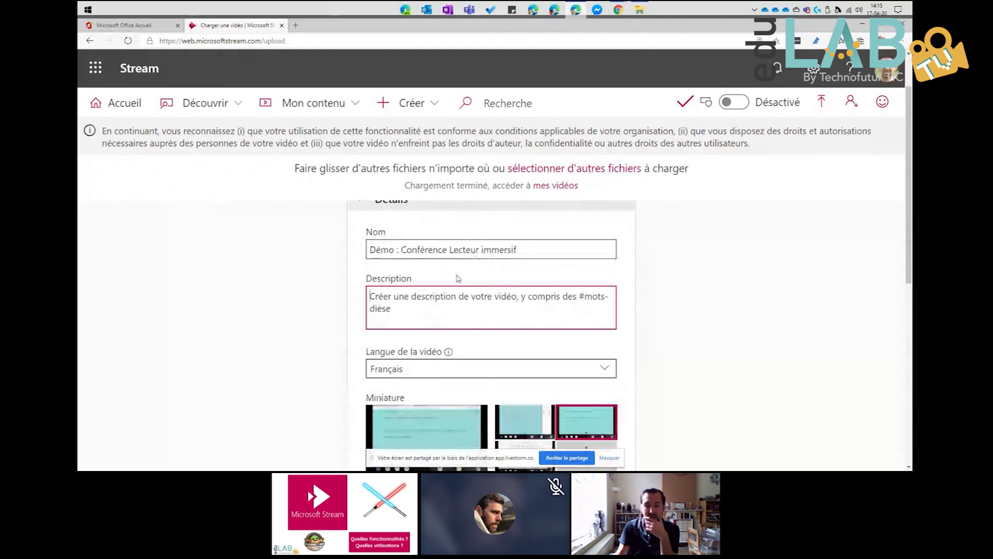
{"action": "scroll", "coordinate": [436, 310], "scroll_direction": "down", "scroll_amount": 2}
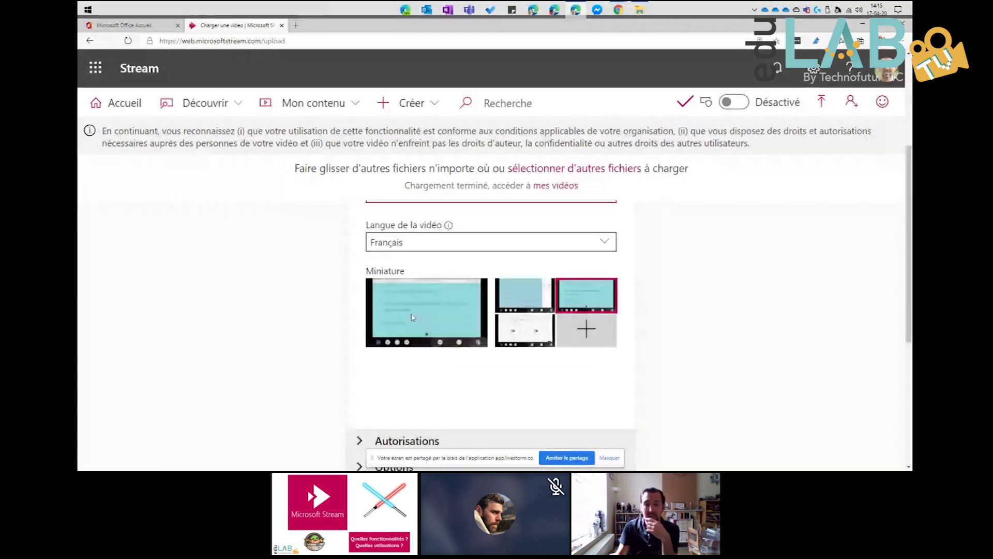
{"action": "scroll", "coordinate": [507, 281], "scroll_direction": "down", "scroll_amount": 3}
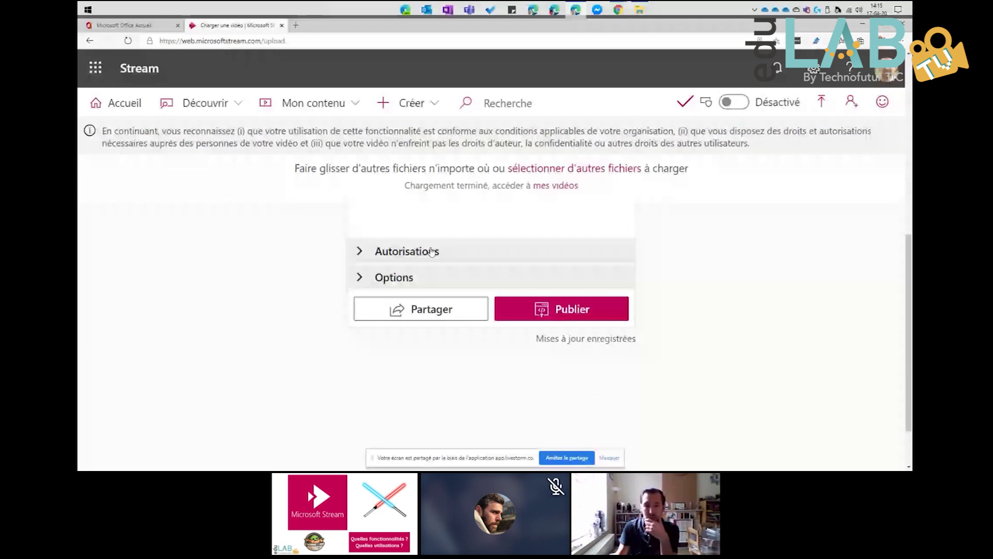
Step: Reopen the video's permissions and examine the available sharing categories and the Académie Jedi group's rights
{"action": "left_click", "coordinate": [430, 250]}
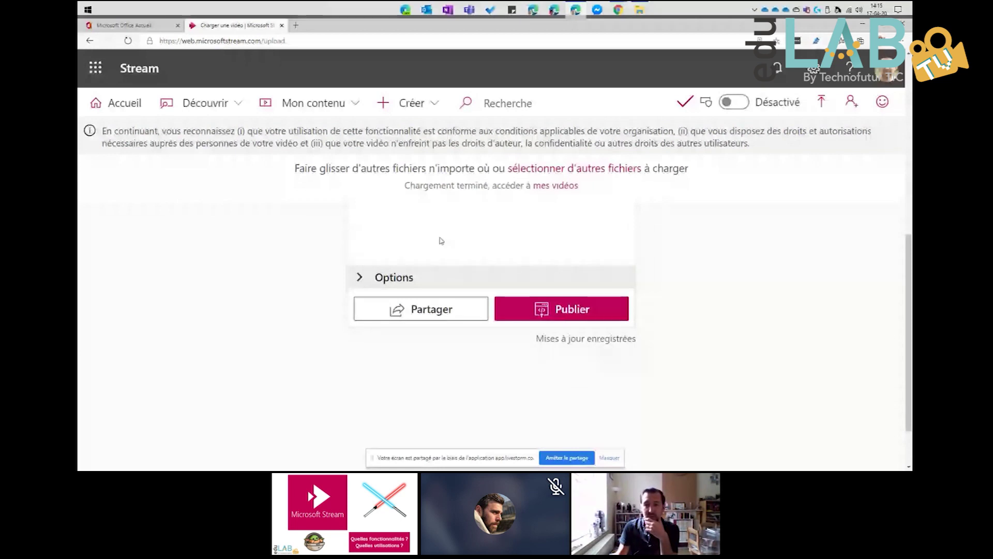
{"action": "scroll", "coordinate": [441, 240], "scroll_direction": "up", "scroll_amount": 3}
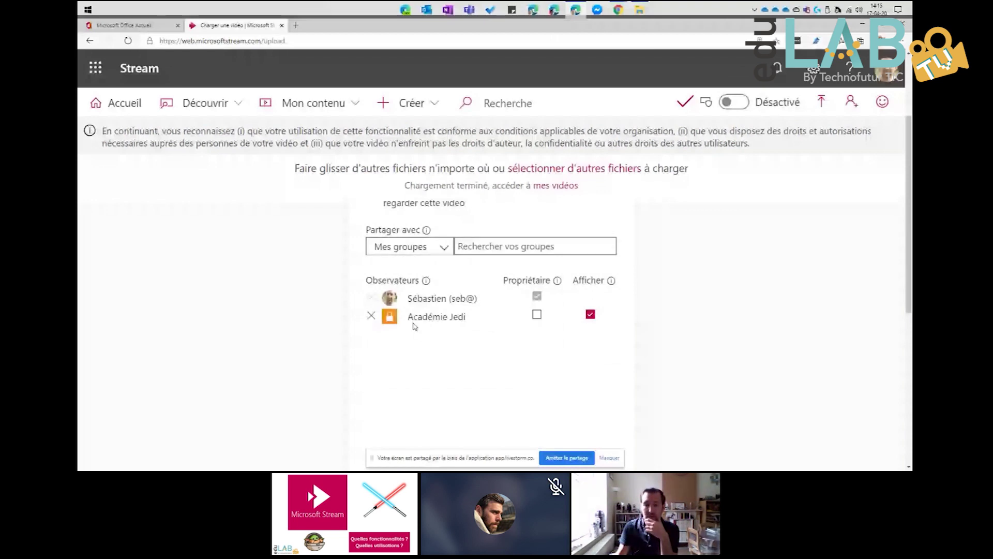
{"action": "left_click", "coordinate": [409, 247]}
{"action": "scroll", "coordinate": [475, 326], "scroll_direction": "up", "scroll_amount": 2}
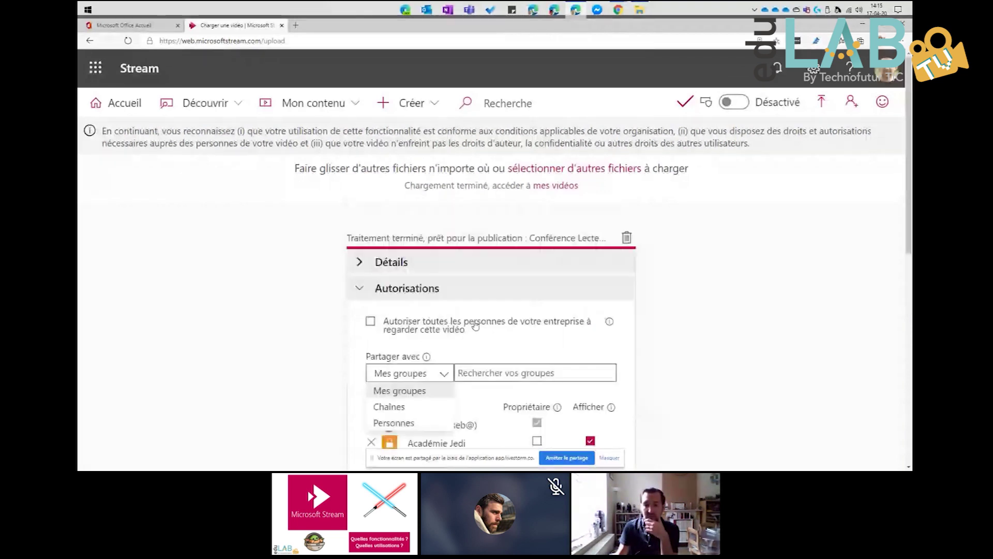
{"action": "scroll", "coordinate": [474, 326], "scroll_direction": "down", "scroll_amount": 3}
{"action": "scroll", "coordinate": [561, 311], "scroll_direction": "up", "scroll_amount": 1}
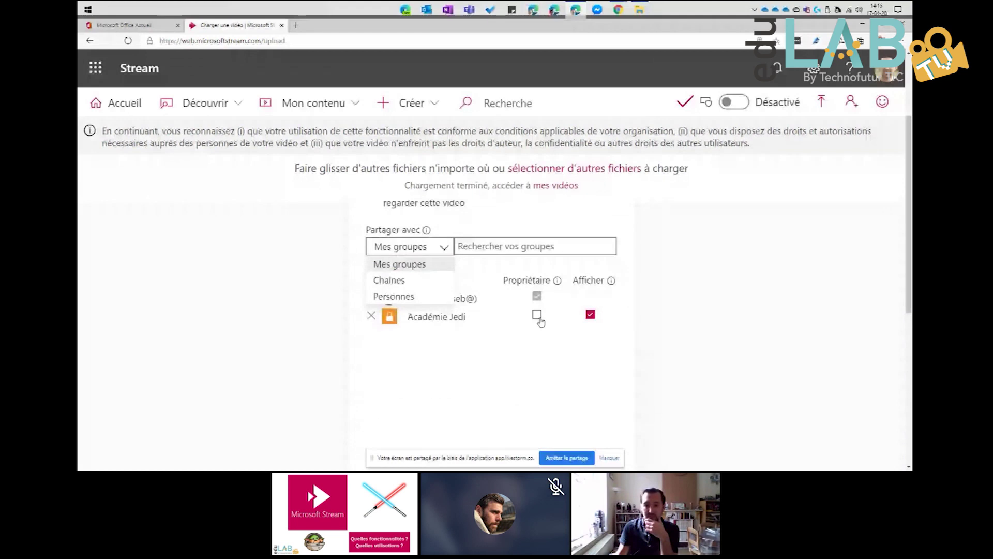
{"action": "left_click_drag", "start_coordinate": [467, 317], "coordinate": [410, 316]}
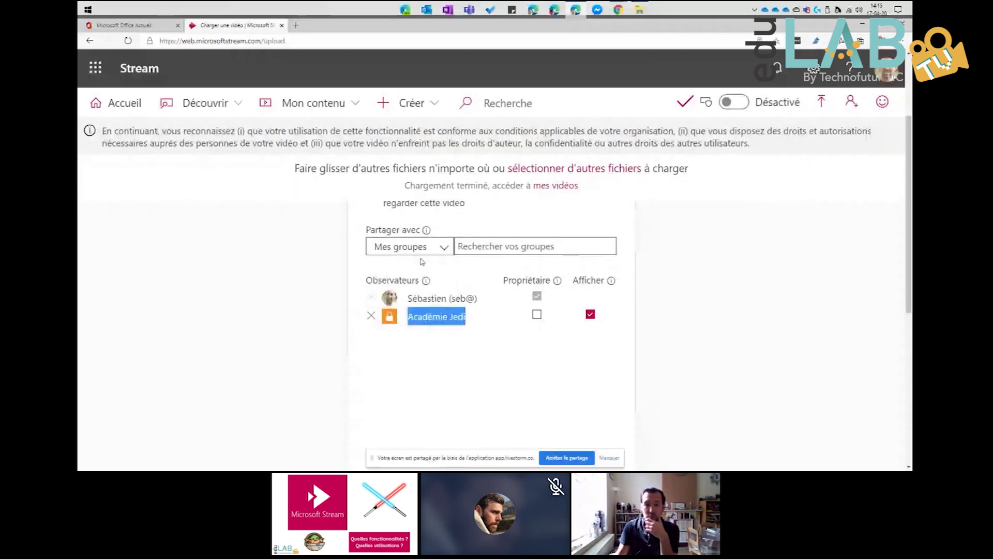
Step: Share the video with the 5F Français 2019-2020 group by searching for "5F" among Mes groupes
{"action": "left_click", "coordinate": [489, 247]}
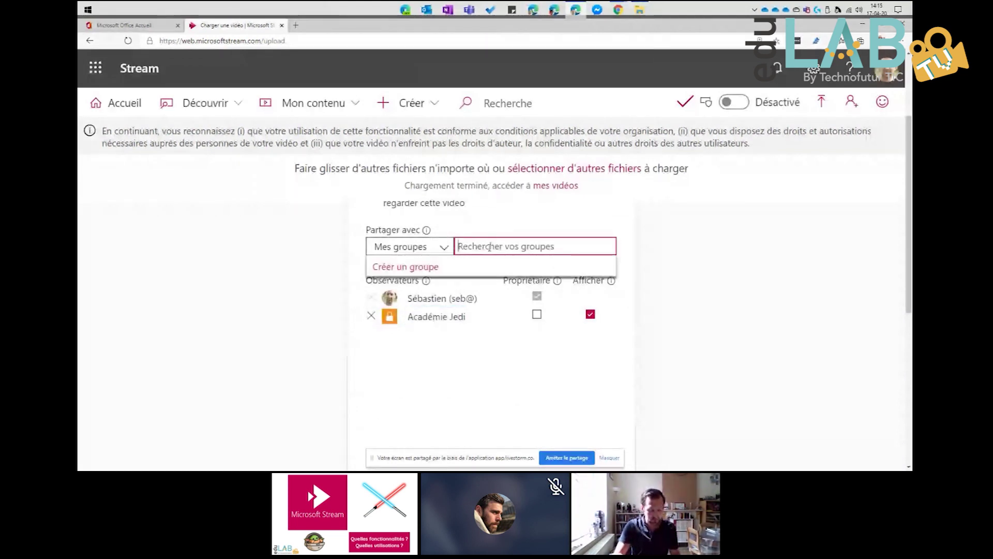
{"action": "type", "text": "5F"}
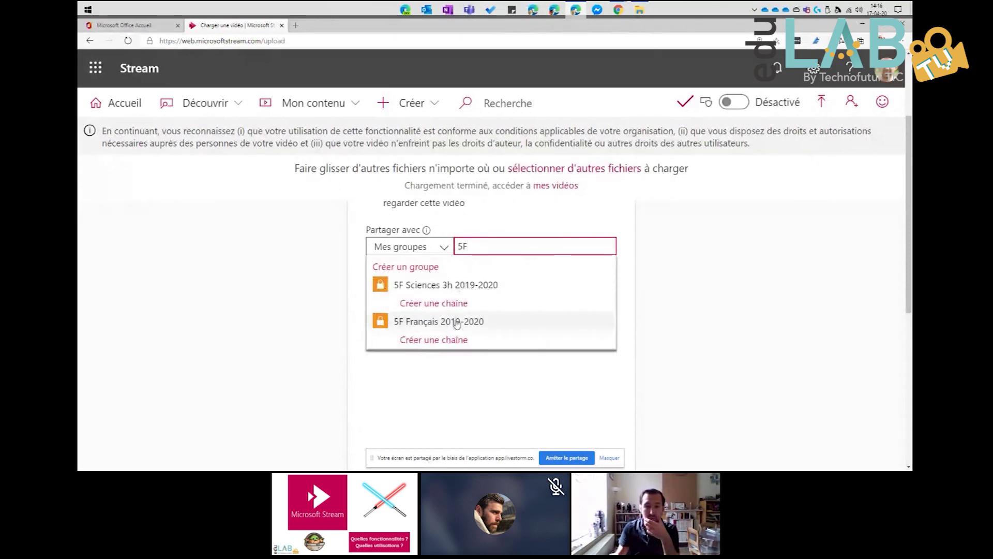
{"action": "left_click", "coordinate": [468, 321]}
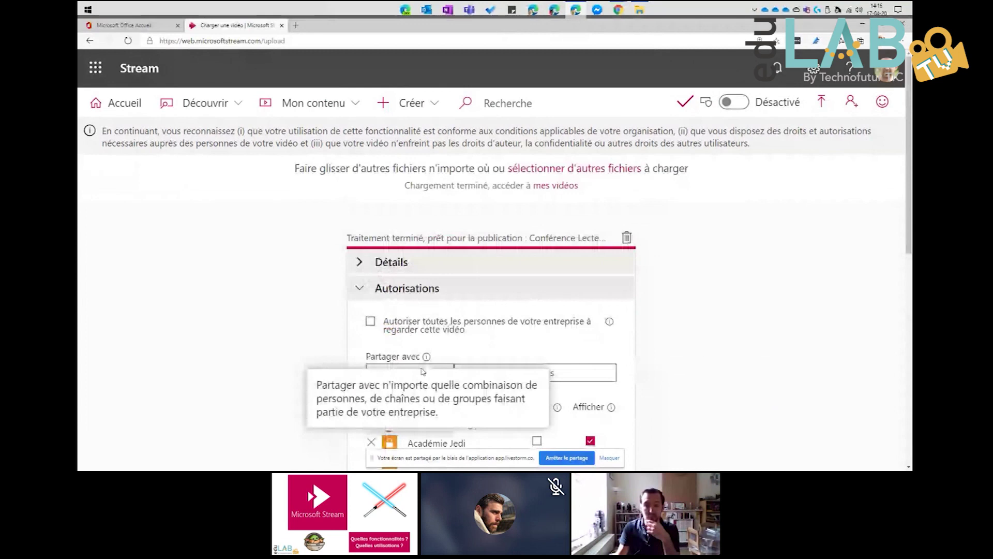
{"action": "scroll", "coordinate": [444, 249], "scroll_direction": "down", "scroll_amount": 3}
Step: Share the video with an individual by switching the sharing category to Personnes and searching for the person's first name
{"action": "left_click", "coordinate": [444, 247]}
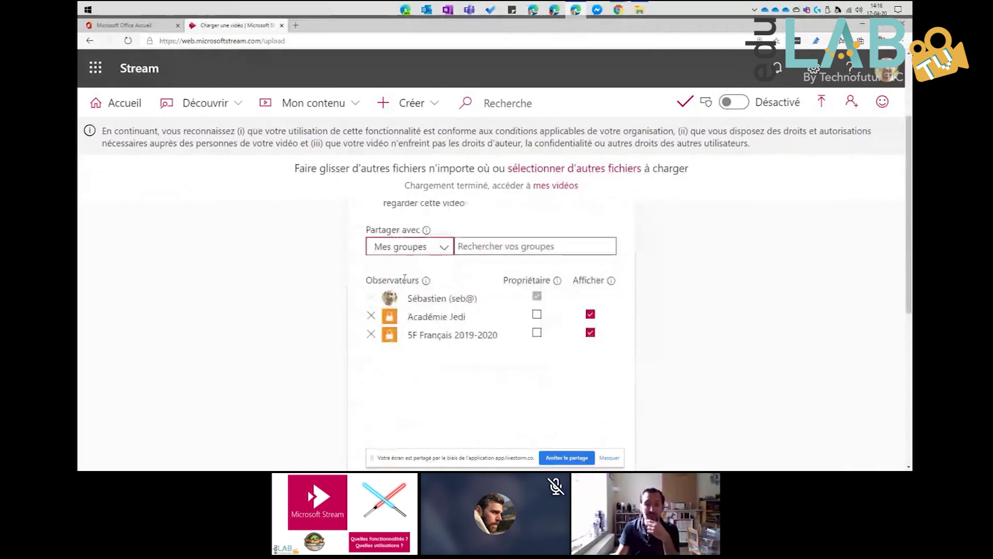
{"action": "left_click", "coordinate": [409, 247]}
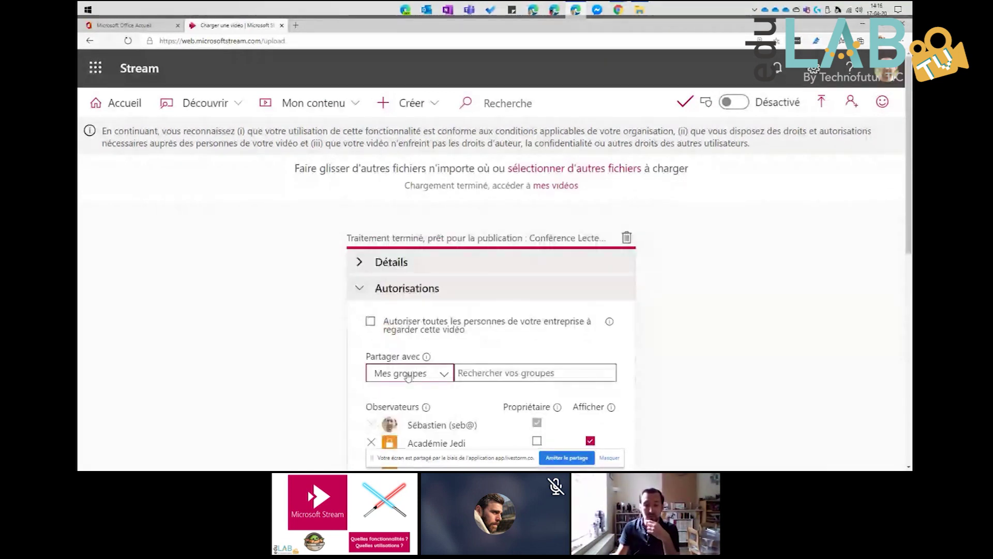
{"action": "left_click", "coordinate": [393, 421]}
{"action": "left_click", "coordinate": [486, 373]}
{"action": "type", "text": "Luke"}
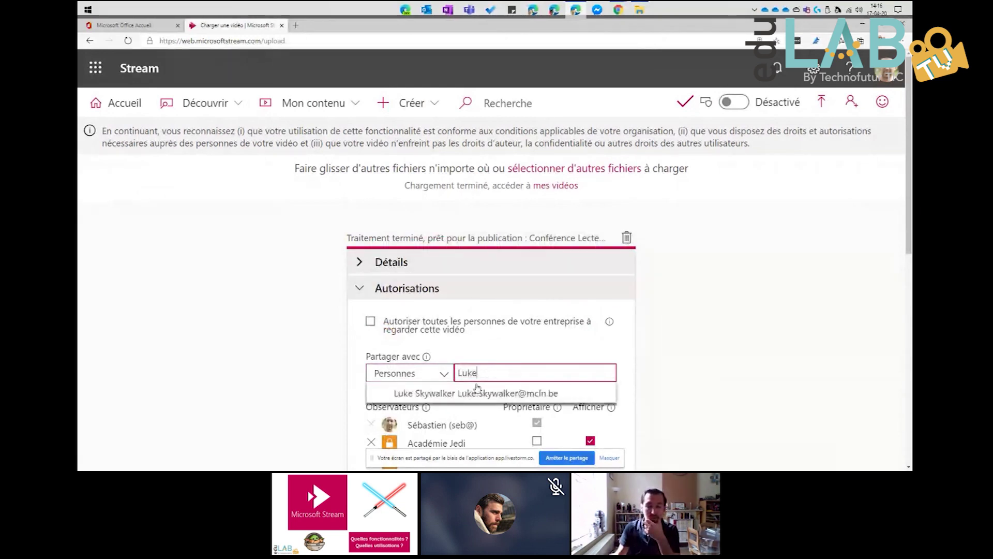
{"action": "left_click", "coordinate": [478, 392]}
{"action": "scroll", "coordinate": [579, 340], "scroll_direction": "down", "scroll_amount": 2}
{"action": "scroll", "coordinate": [580, 340], "scroll_direction": "down", "scroll_amount": 2}
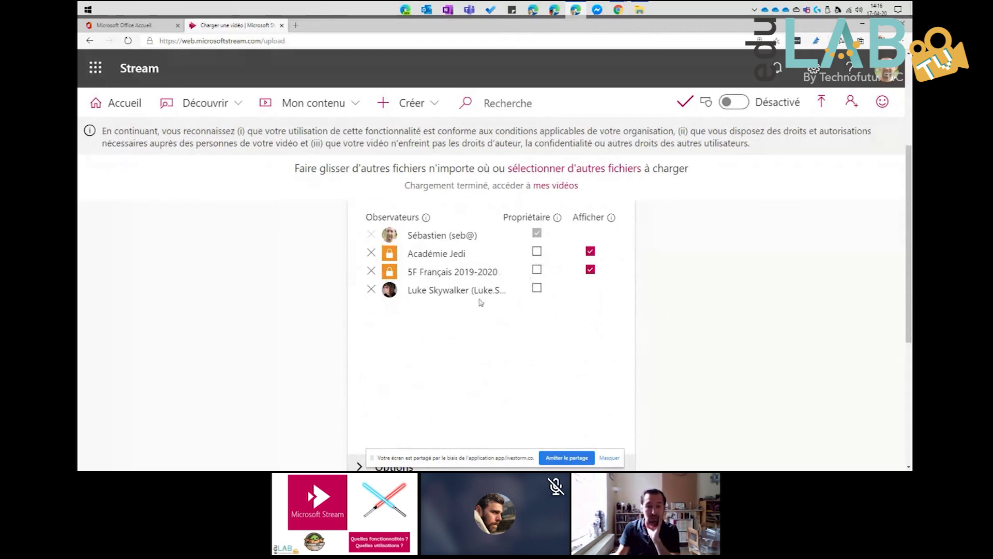
Step: Examine the video's options for contacts, comments, automatic transcription and subtitles
{"action": "scroll", "coordinate": [427, 274], "scroll_direction": "down", "scroll_amount": 4}
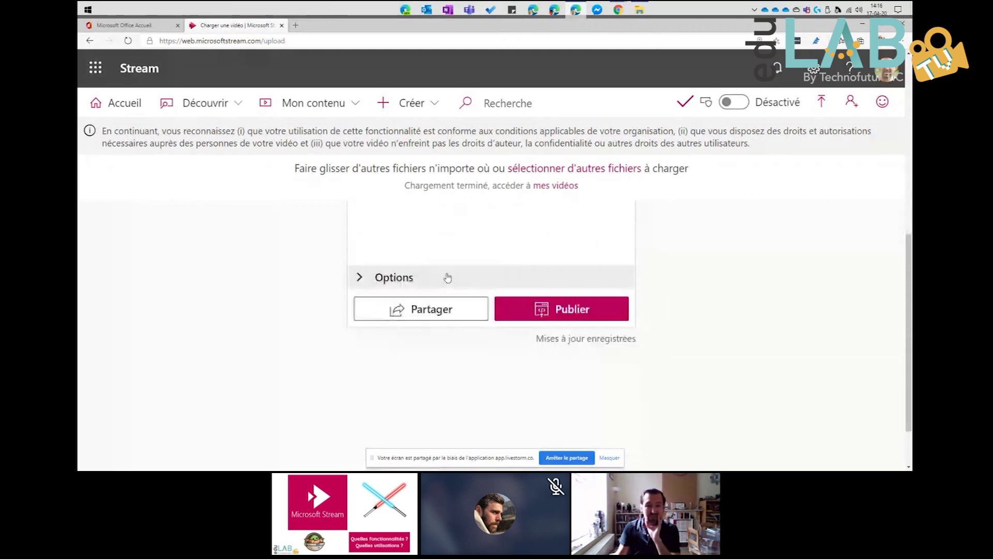
{"action": "scroll", "coordinate": [457, 271], "scroll_direction": "up", "scroll_amount": 4}
{"action": "scroll", "coordinate": [435, 282], "scroll_direction": "down", "scroll_amount": 4}
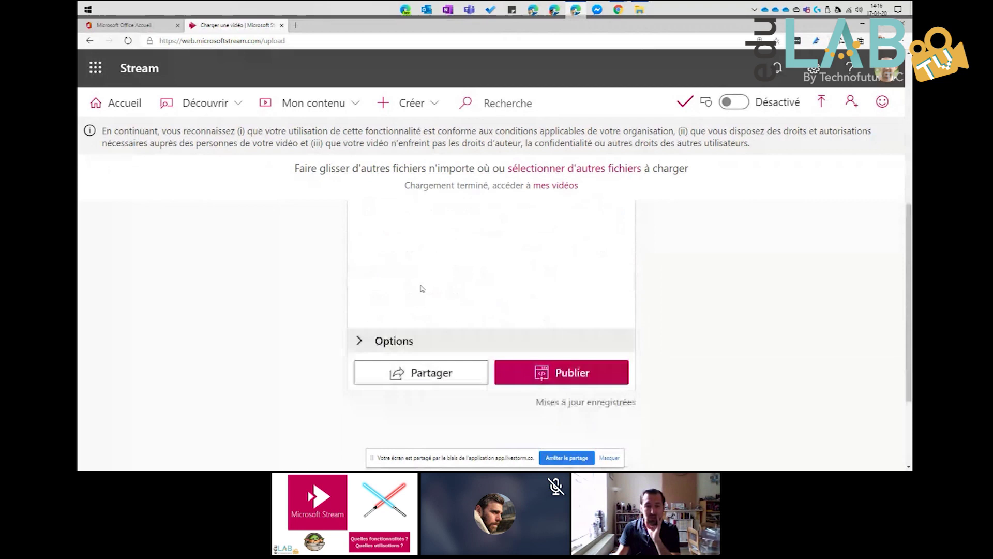
{"action": "left_click", "coordinate": [398, 338]}
{"action": "scroll", "coordinate": [435, 334], "scroll_direction": "down", "scroll_amount": 2}
{"action": "scroll", "coordinate": [435, 271], "scroll_direction": "up", "scroll_amount": 3}
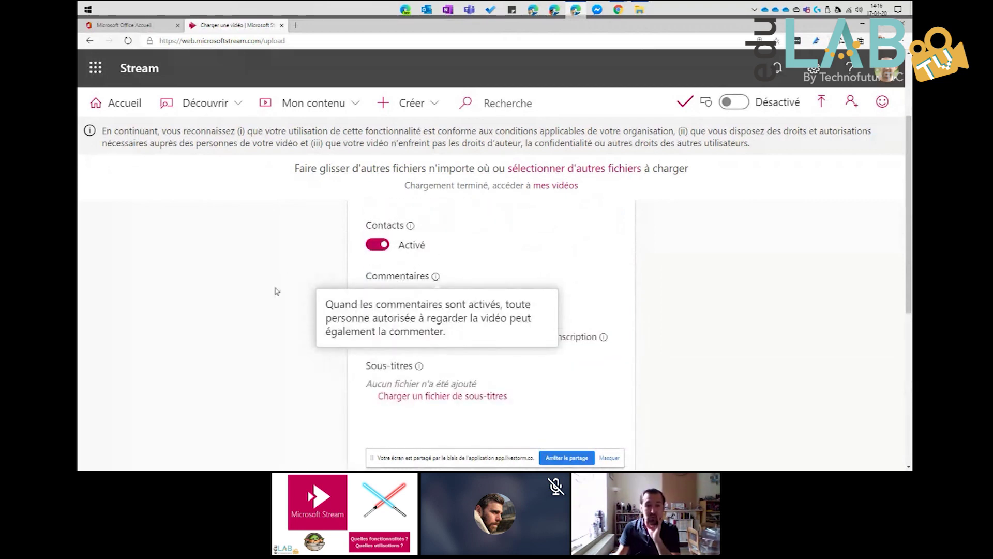
{"action": "scroll", "coordinate": [464, 294], "scroll_direction": "up", "scroll_amount": 1}
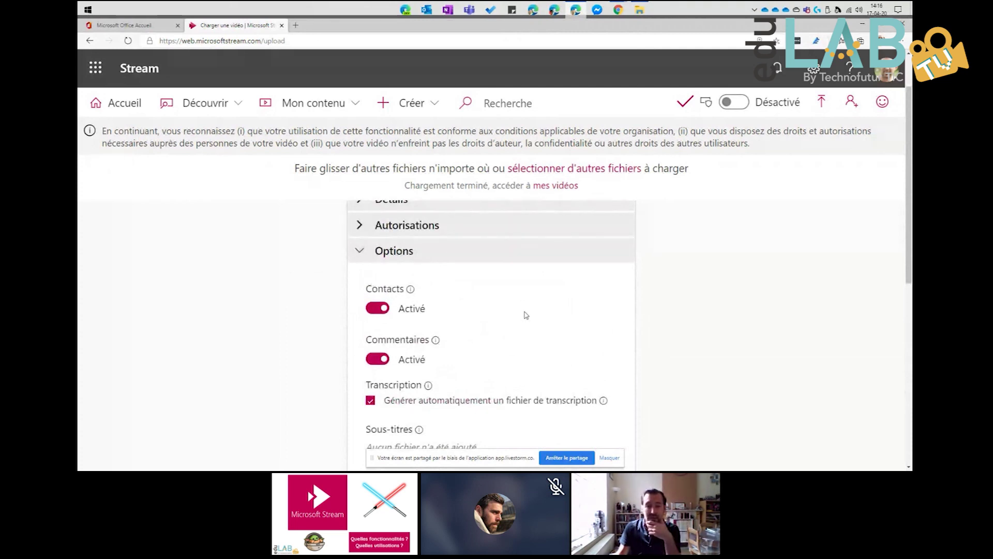
{"action": "scroll", "coordinate": [526, 315], "scroll_direction": "down", "scroll_amount": 1}
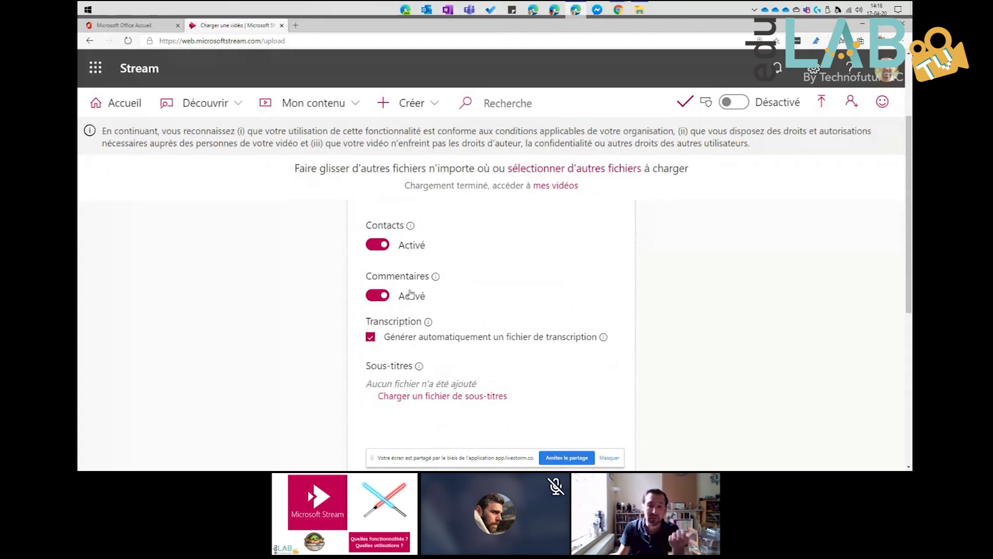
{"action": "scroll", "coordinate": [414, 292], "scroll_direction": "down", "scroll_amount": 1}
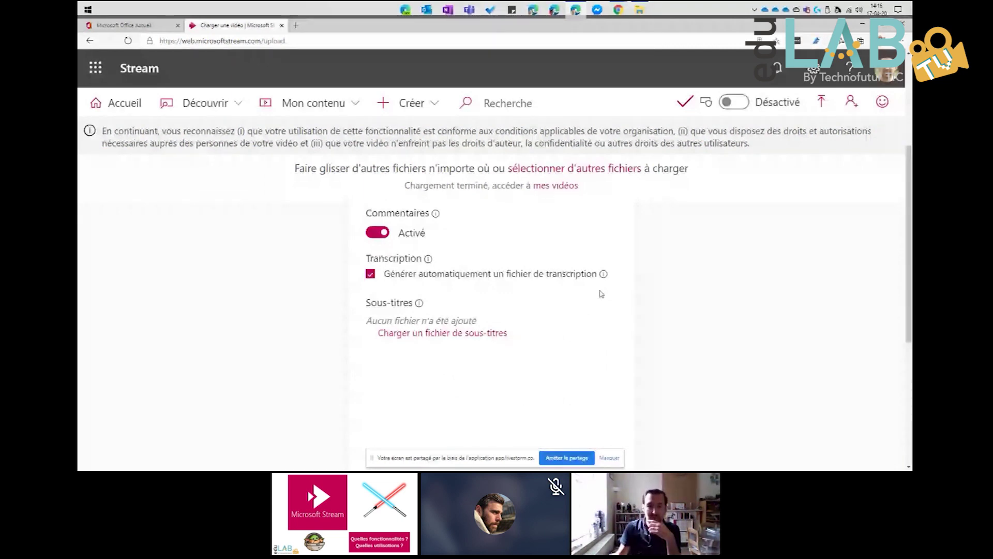
Step: Check the video language in the details and return to the transcription setting in the options
{"action": "scroll", "coordinate": [436, 271], "scroll_direction": "up", "scroll_amount": 3}
{"action": "scroll", "coordinate": [415, 310], "scroll_direction": "down", "scroll_amount": 2}
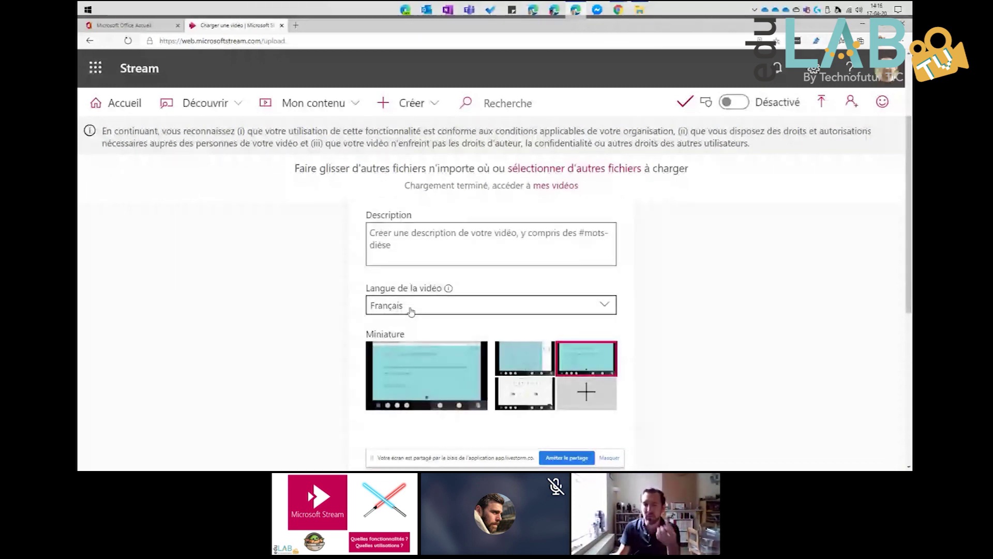
{"action": "scroll", "coordinate": [411, 310], "scroll_direction": "down", "scroll_amount": 5}
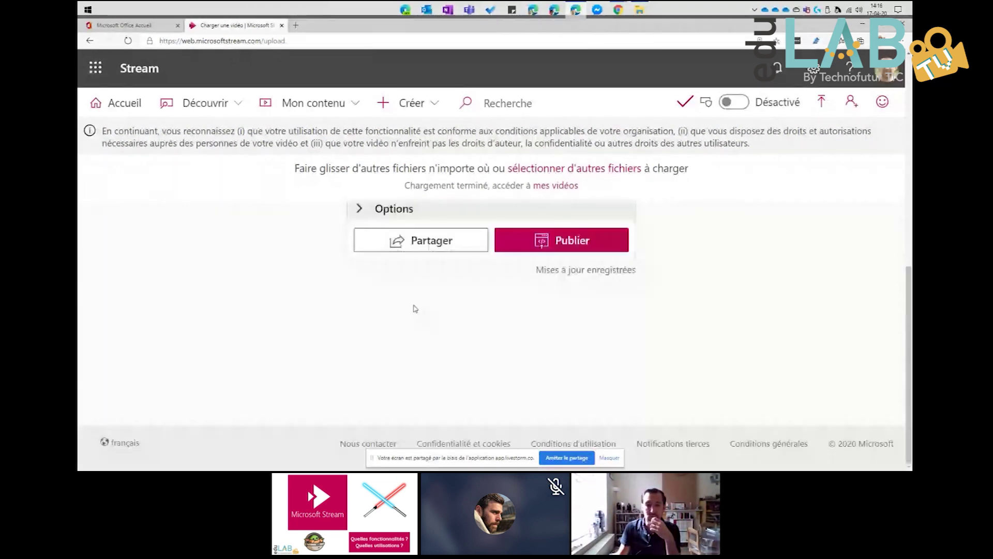
{"action": "scroll", "coordinate": [412, 310], "scroll_direction": "up", "scroll_amount": 1}
{"action": "left_click", "coordinate": [394, 273]}
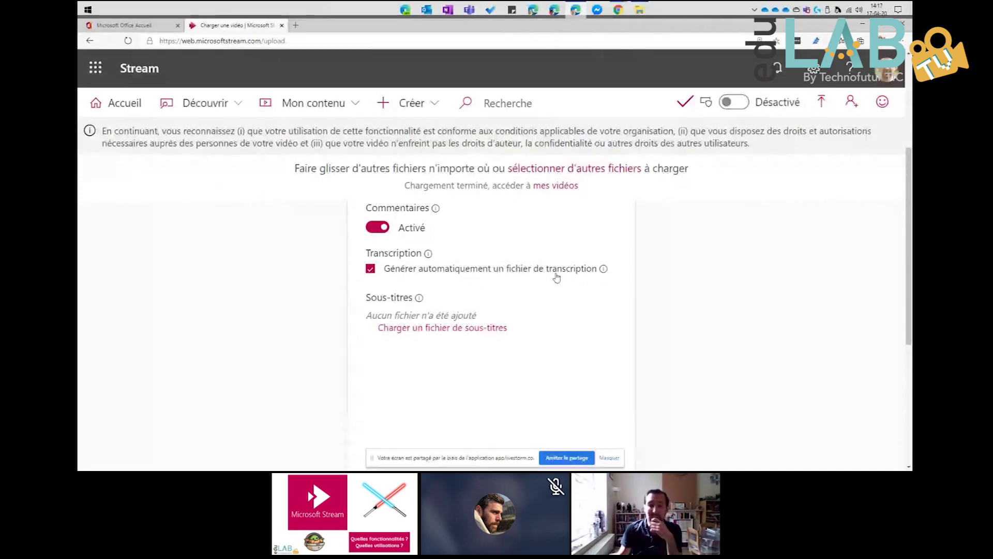
Step: Publish the uploaded video
{"action": "scroll", "coordinate": [557, 275], "scroll_direction": "down", "scroll_amount": 1}
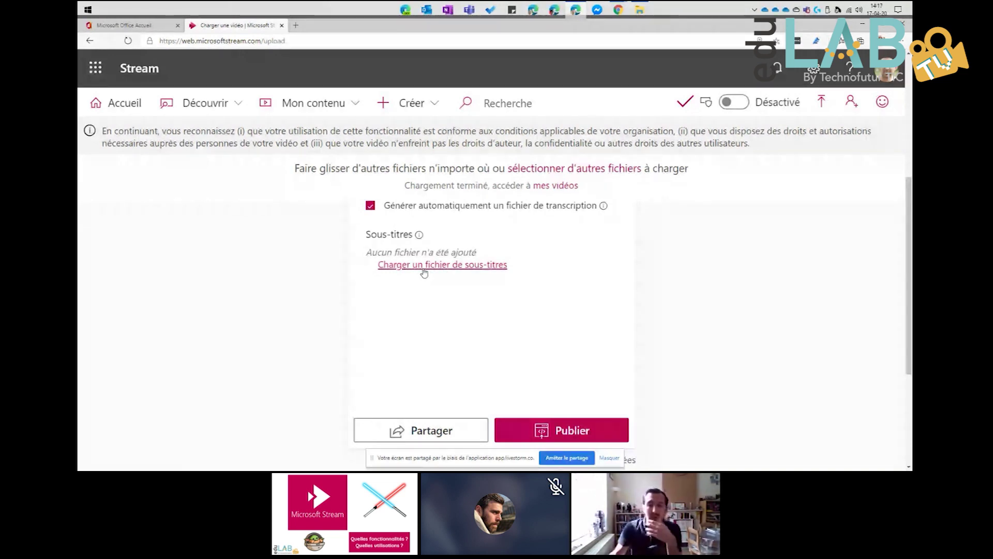
{"action": "left_click", "coordinate": [572, 431]}
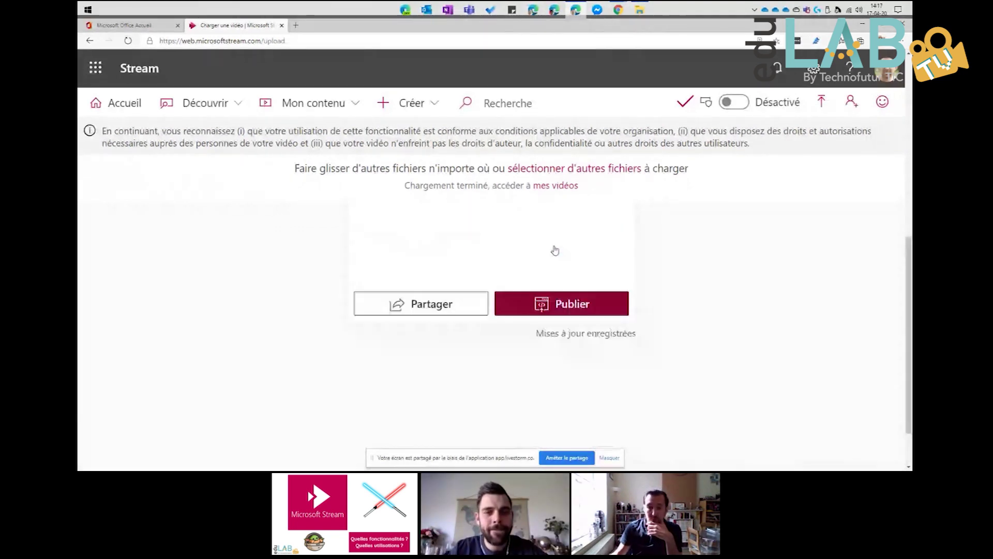
{"action": "left_click", "coordinate": [559, 302]}
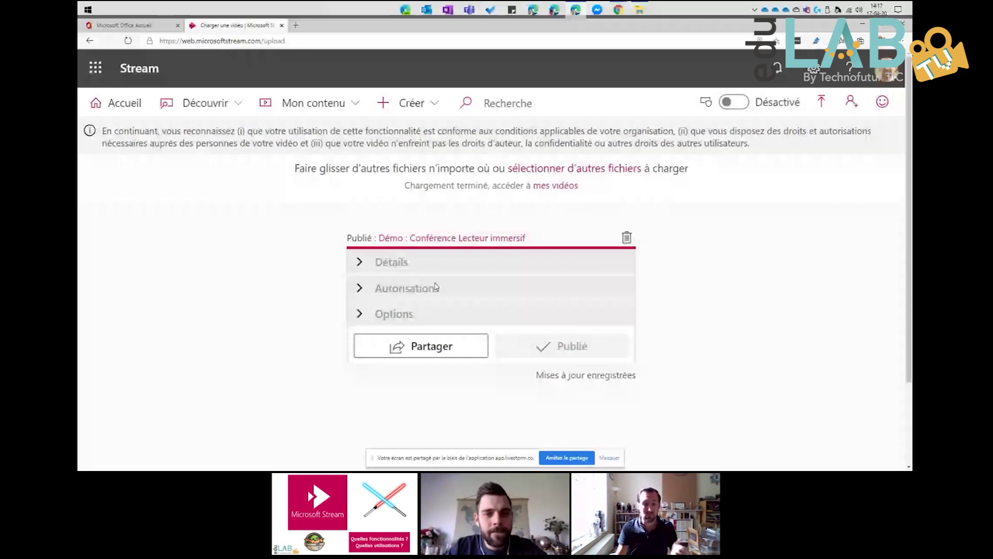
Step: Open the published video "Démo : Conférence Lecteur immersif" from the personal video list
{"action": "key", "text": "ctrl+minus"}
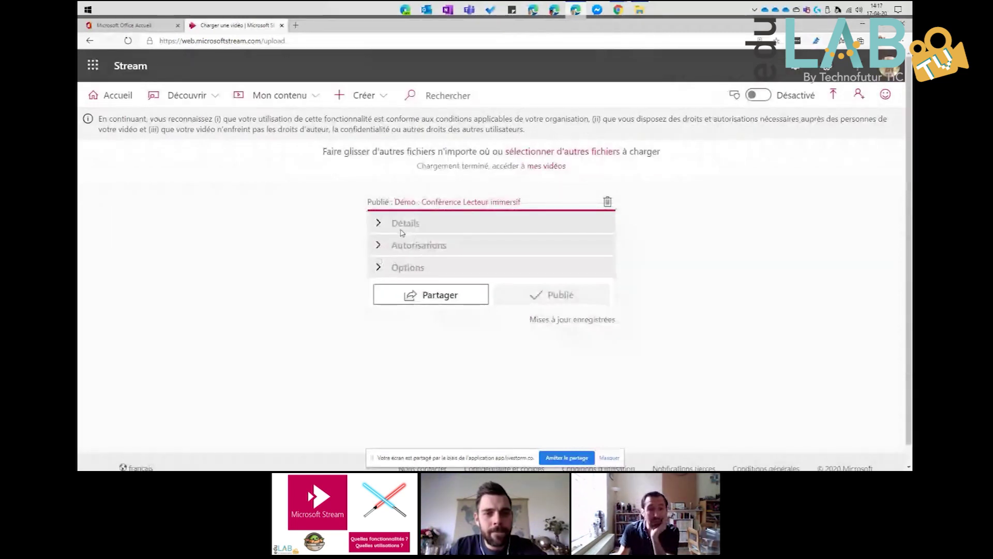
{"action": "left_click", "coordinate": [279, 96]}
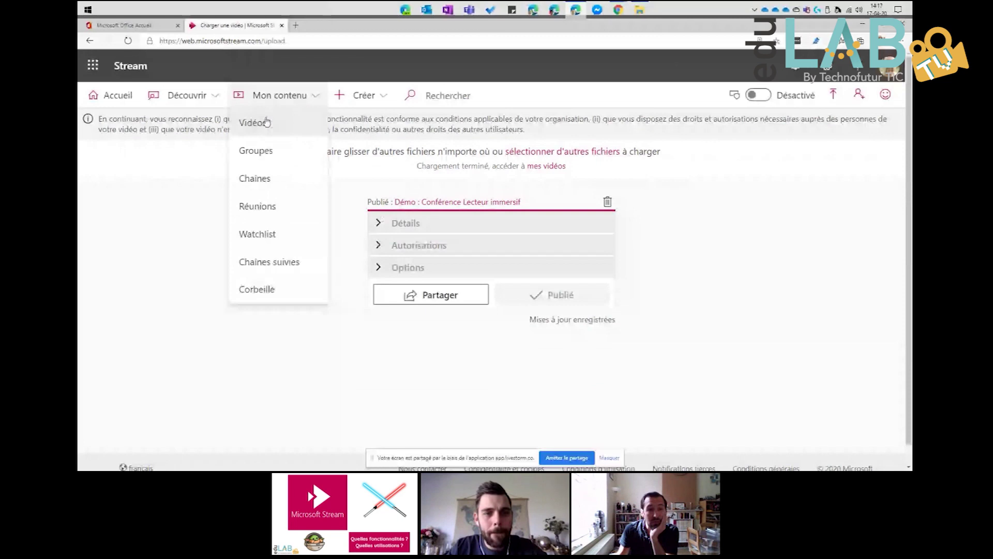
{"action": "left_click", "coordinate": [267, 122]}
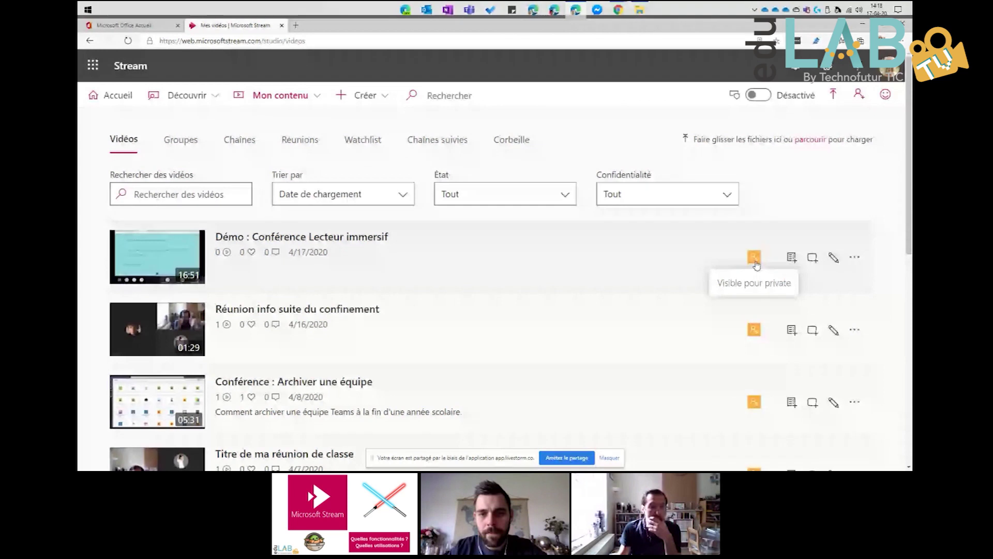
{"action": "left_click", "coordinate": [150, 254]}
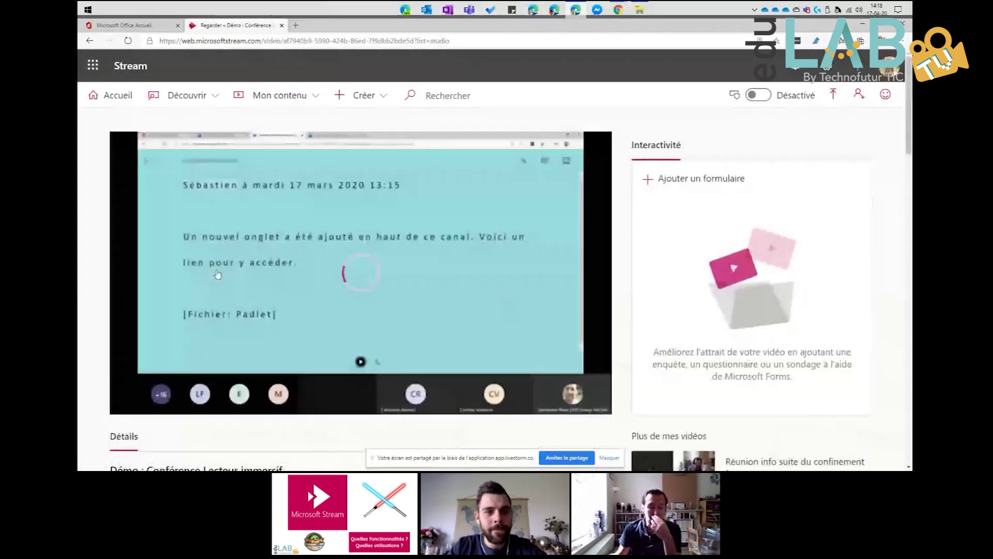
{"action": "scroll", "coordinate": [302, 271], "scroll_direction": "down", "scroll_amount": 1}
{"action": "scroll", "coordinate": [300, 258], "scroll_direction": "down", "scroll_amount": 2}
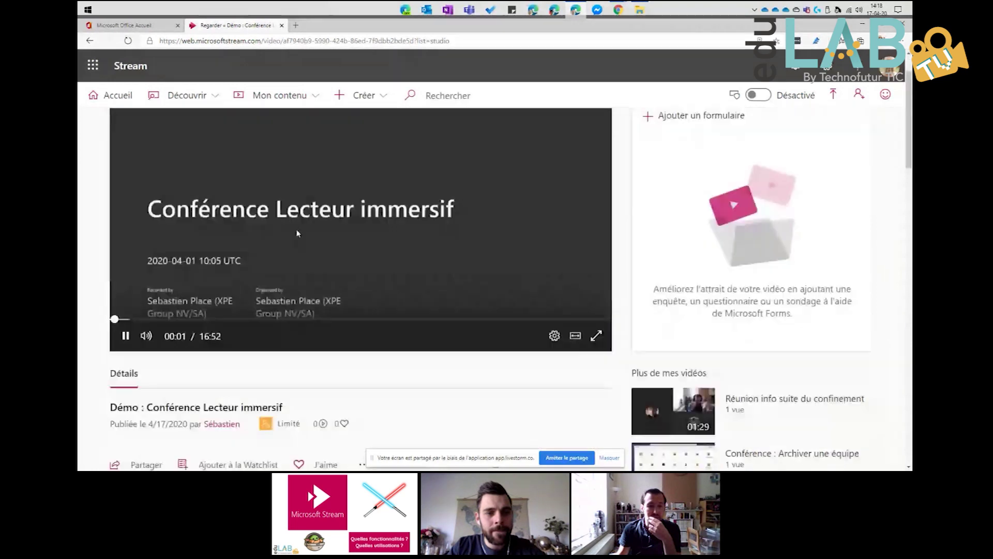
{"action": "scroll", "coordinate": [229, 351], "scroll_direction": "up", "scroll_amount": 3}
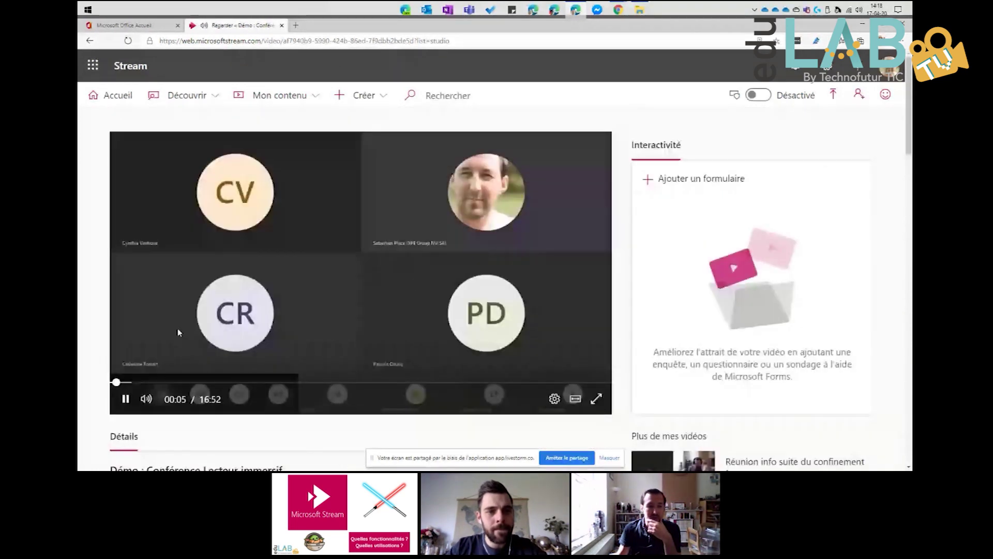
Step: Advance the video to 01:29, pause it there and preview it in full screen
{"action": "left_click_drag", "start_coordinate": [117, 383], "coordinate": [158, 387]}
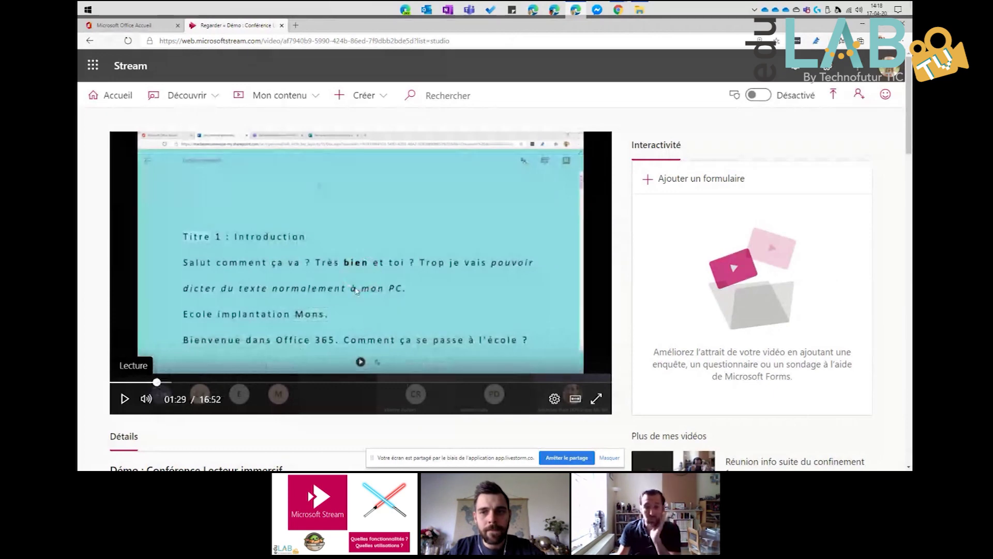
{"action": "scroll", "coordinate": [356, 290], "scroll_direction": "down", "scroll_amount": 1}
{"action": "scroll", "coordinate": [356, 291], "scroll_direction": "up", "scroll_amount": 1}
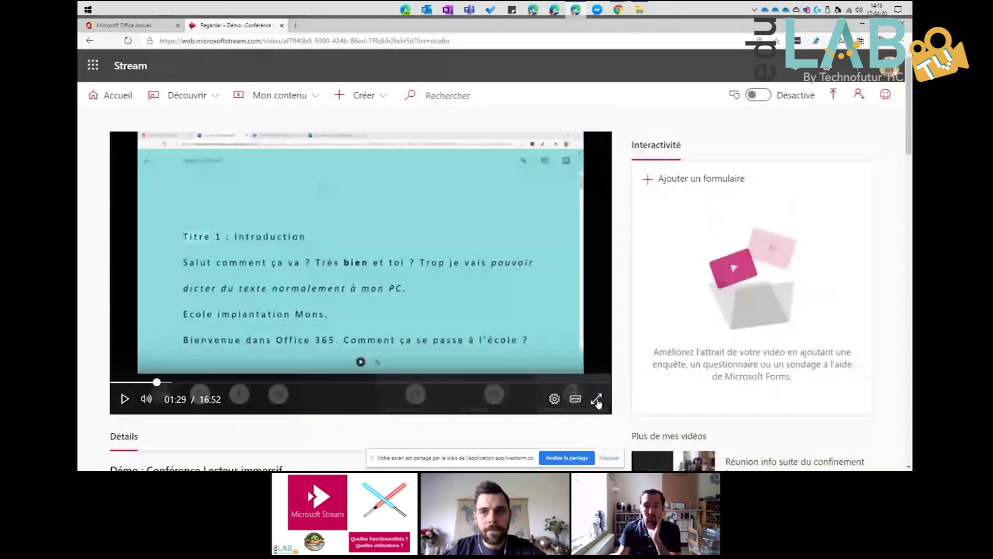
{"action": "left_click", "coordinate": [596, 399]}
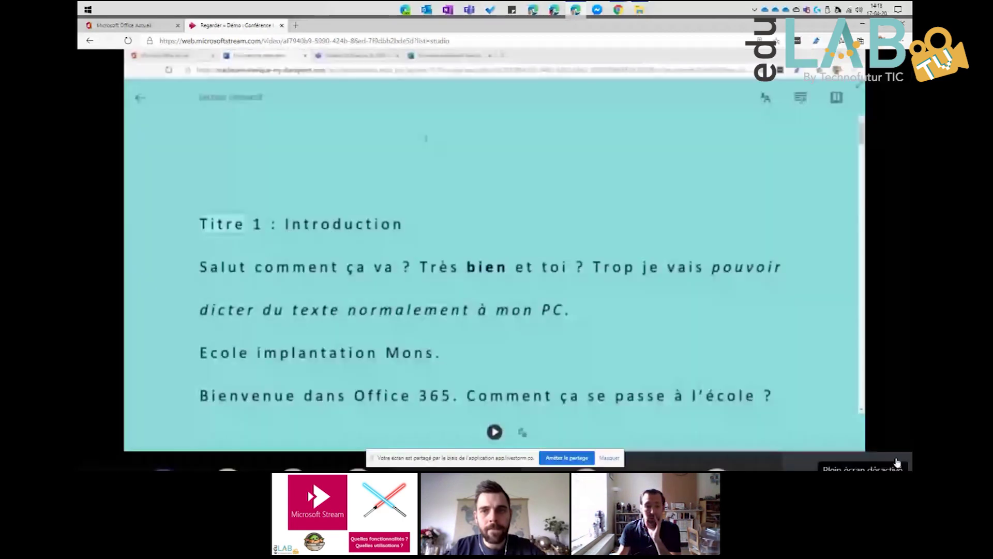
{"action": "left_click", "coordinate": [898, 462]}
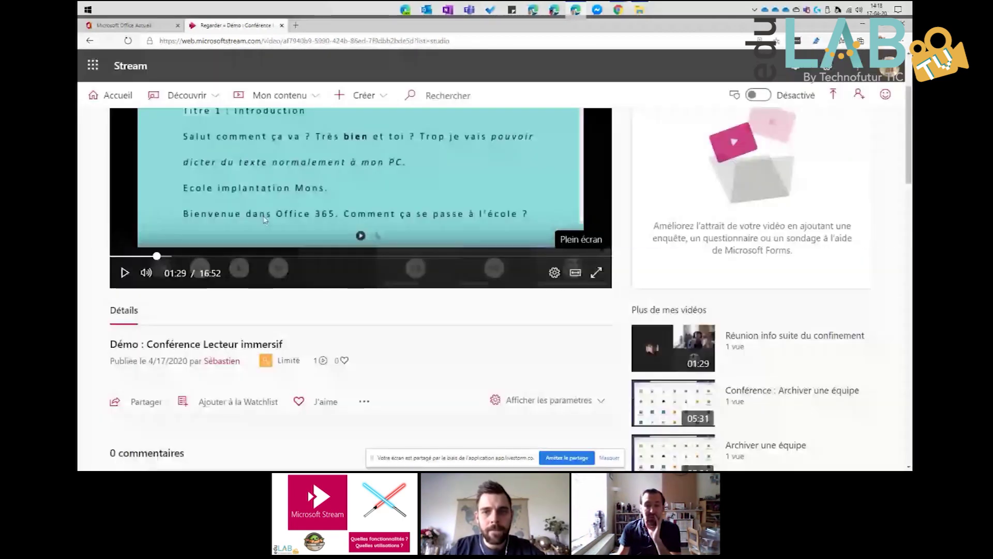
Step: Open the player's settings to view the playback speed and quality options
{"action": "left_click", "coordinate": [554, 272]}
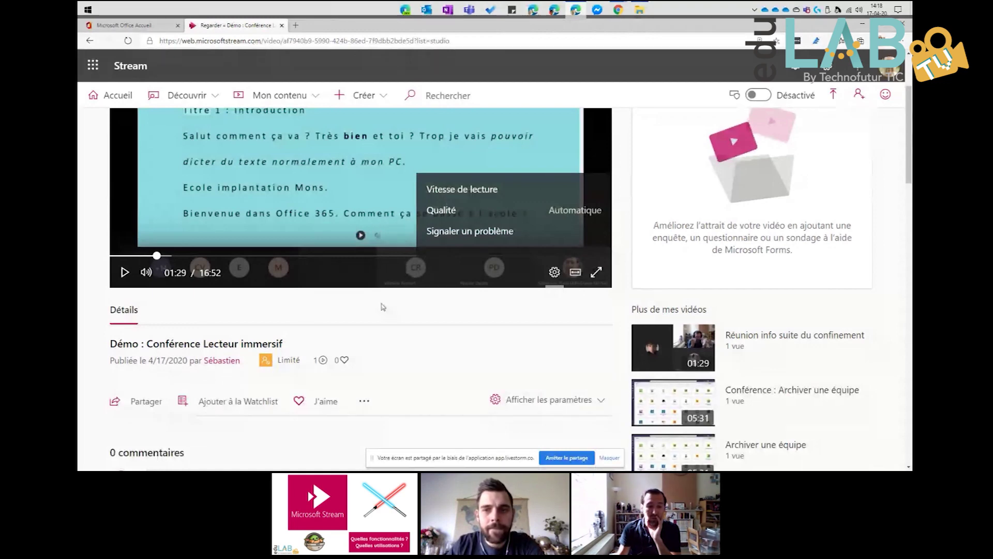
{"action": "scroll", "coordinate": [531, 303], "scroll_direction": "down", "scroll_amount": 1}
{"action": "scroll", "coordinate": [495, 339], "scroll_direction": "down", "scroll_amount": 2}
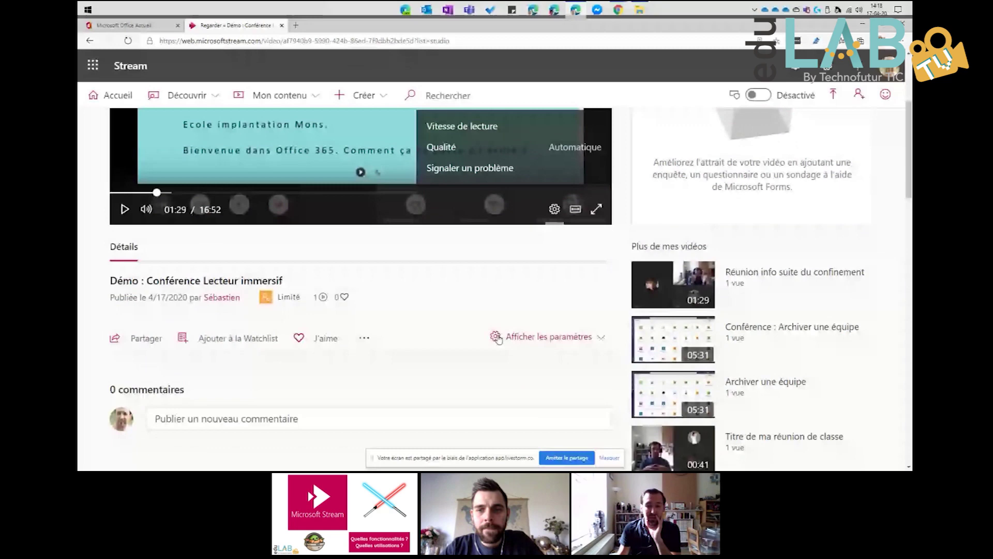
Step: Show the video's transcription beside the player and close the playback settings
{"action": "left_click", "coordinate": [496, 337]}
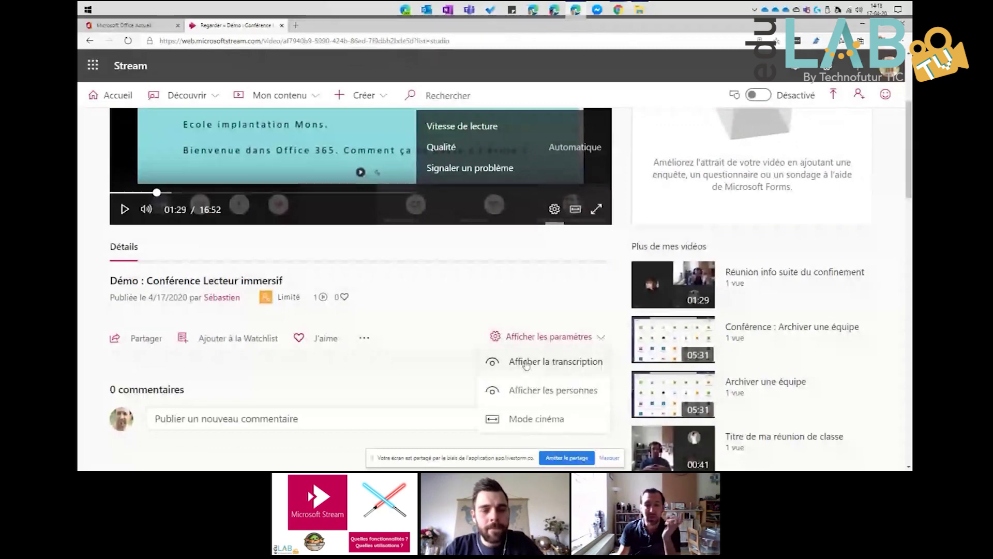
{"action": "left_click", "coordinate": [526, 363]}
{"action": "scroll", "coordinate": [503, 294], "scroll_direction": "up", "scroll_amount": 4}
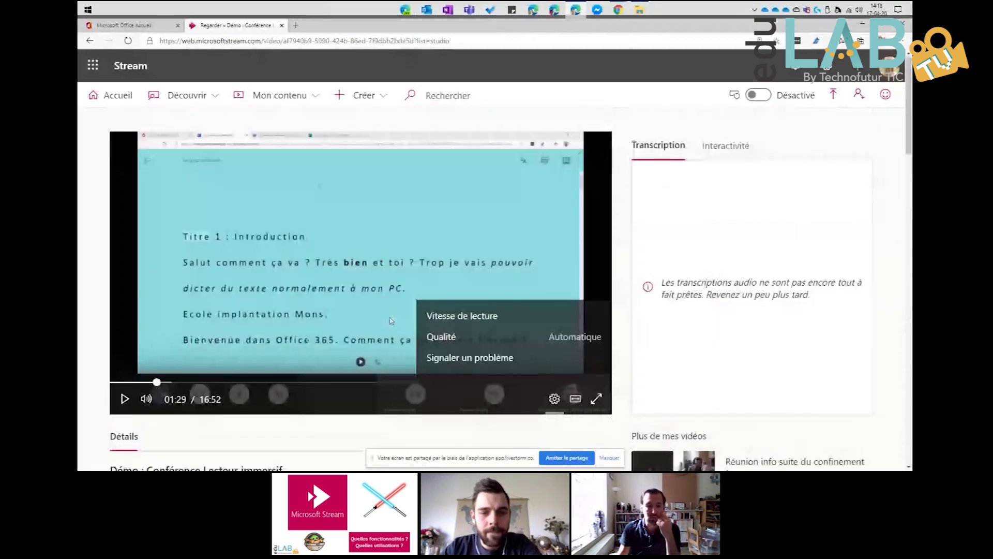
{"action": "scroll", "coordinate": [339, 327], "scroll_direction": "down", "scroll_amount": 3}
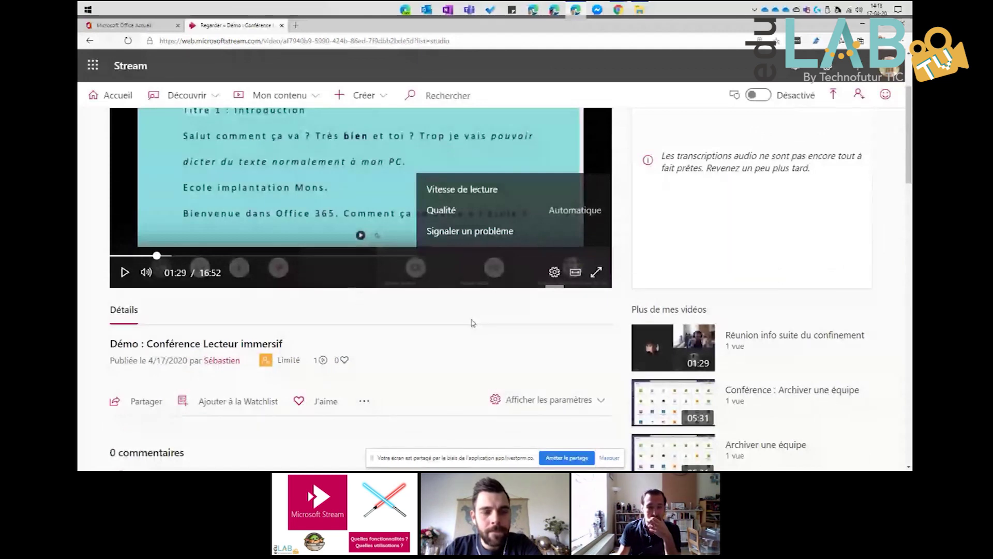
{"action": "scroll", "coordinate": [464, 320], "scroll_direction": "up", "scroll_amount": 3}
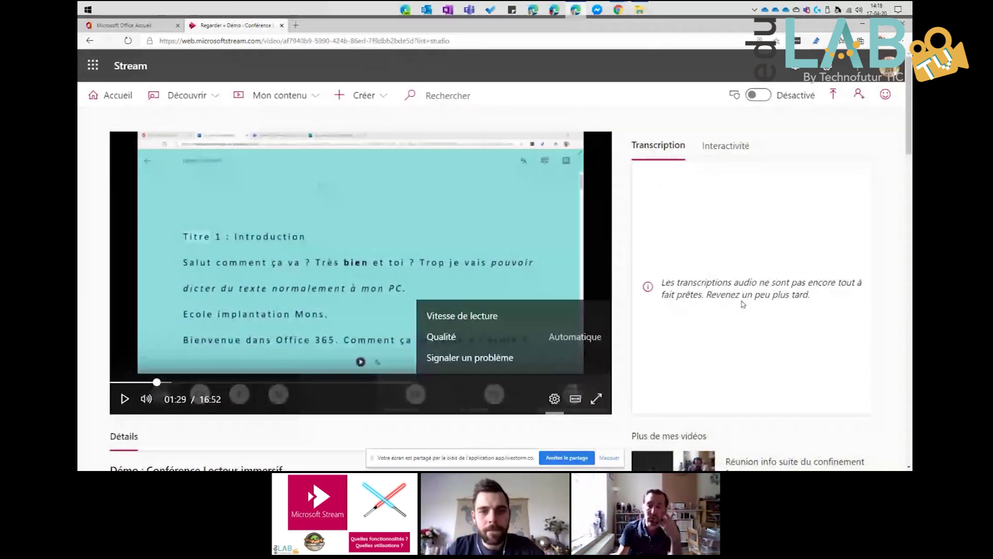
{"action": "left_click", "coordinate": [555, 400]}
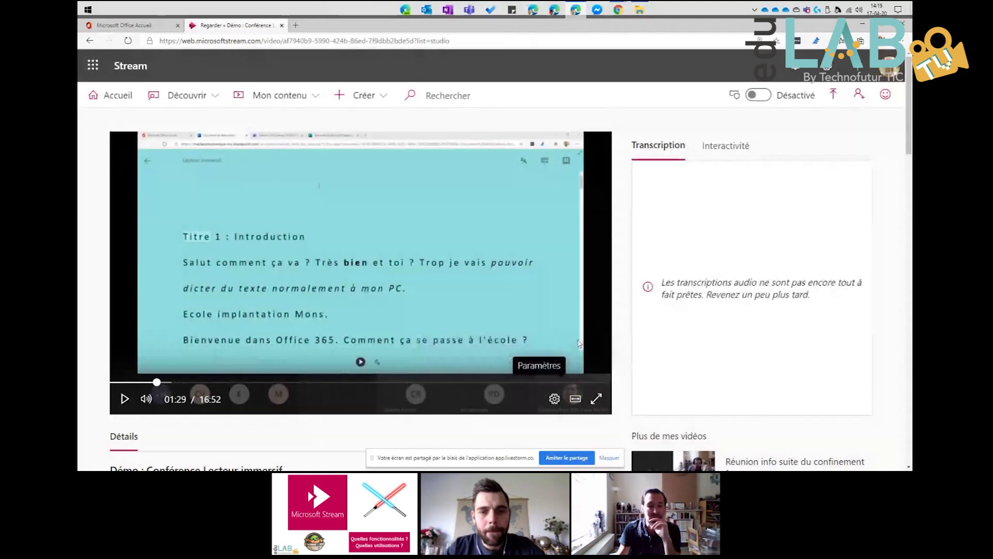
Step: Examine the details, sharing actions, comment area and related videos on the video's page
{"action": "scroll", "coordinate": [353, 306], "scroll_direction": "down", "scroll_amount": 2}
{"action": "scroll", "coordinate": [353, 306], "scroll_direction": "down", "scroll_amount": 2}
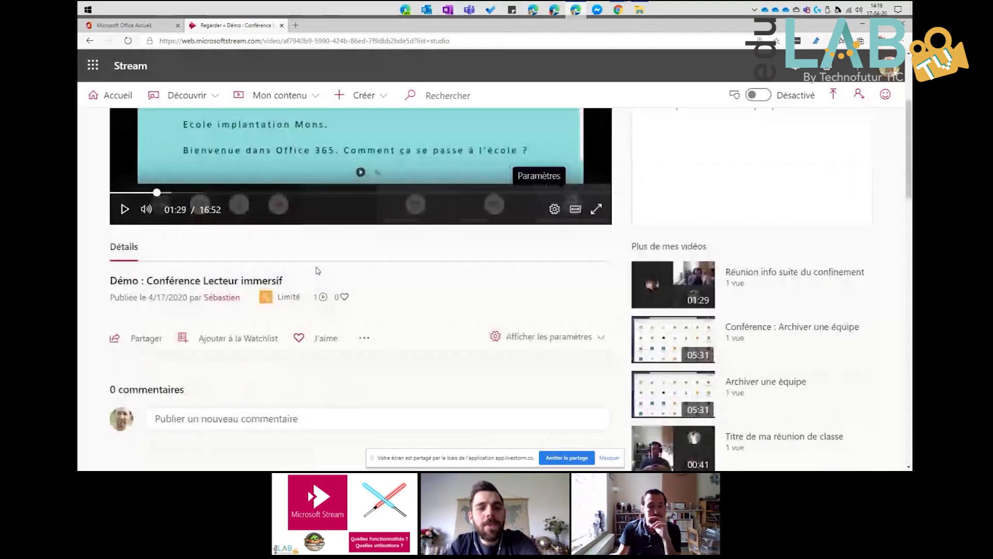
{"action": "scroll", "coordinate": [317, 270], "scroll_direction": "down", "scroll_amount": 1}
{"action": "scroll", "coordinate": [366, 277], "scroll_direction": "up", "scroll_amount": 5}
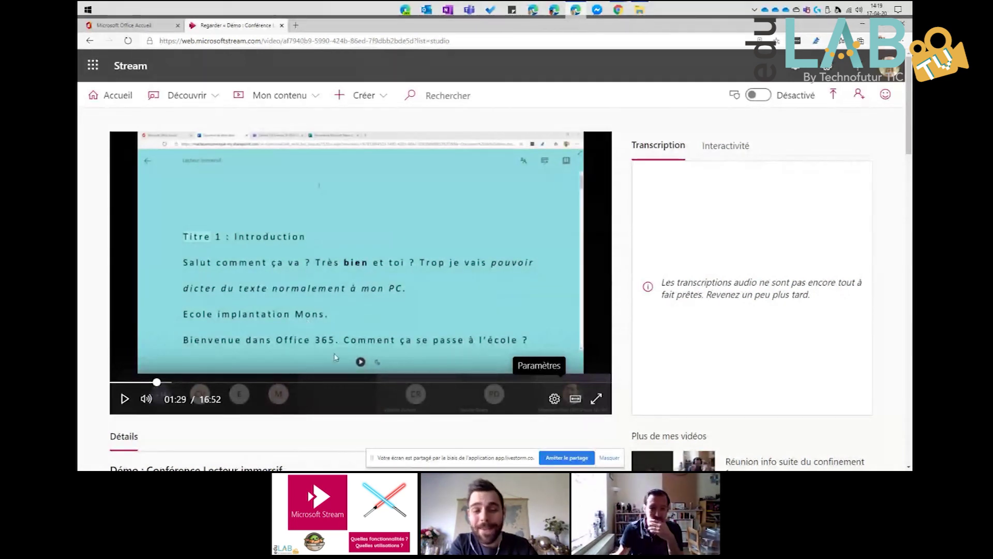
{"action": "scroll", "coordinate": [383, 411], "scroll_direction": "down", "scroll_amount": 1}
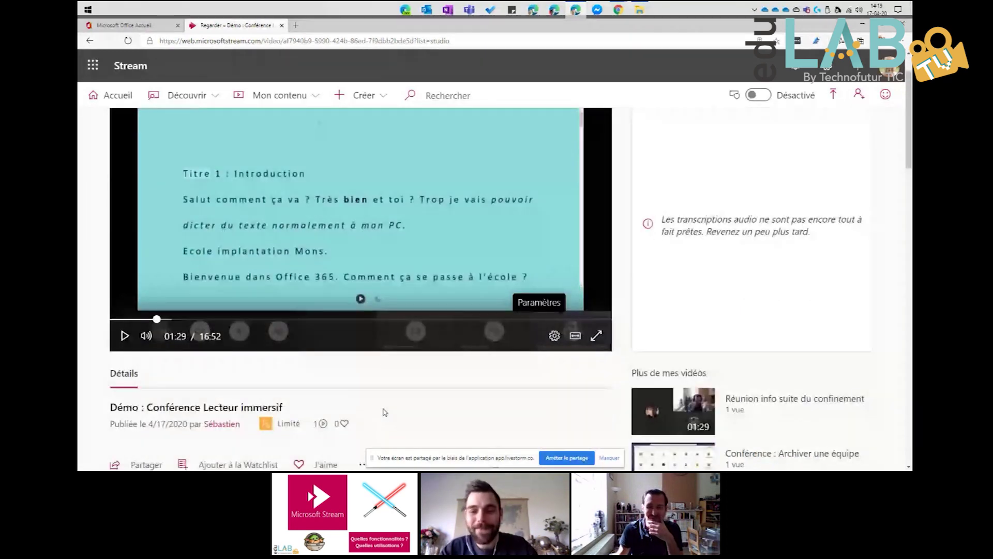
{"action": "scroll", "coordinate": [383, 409], "scroll_direction": "down", "scroll_amount": 5}
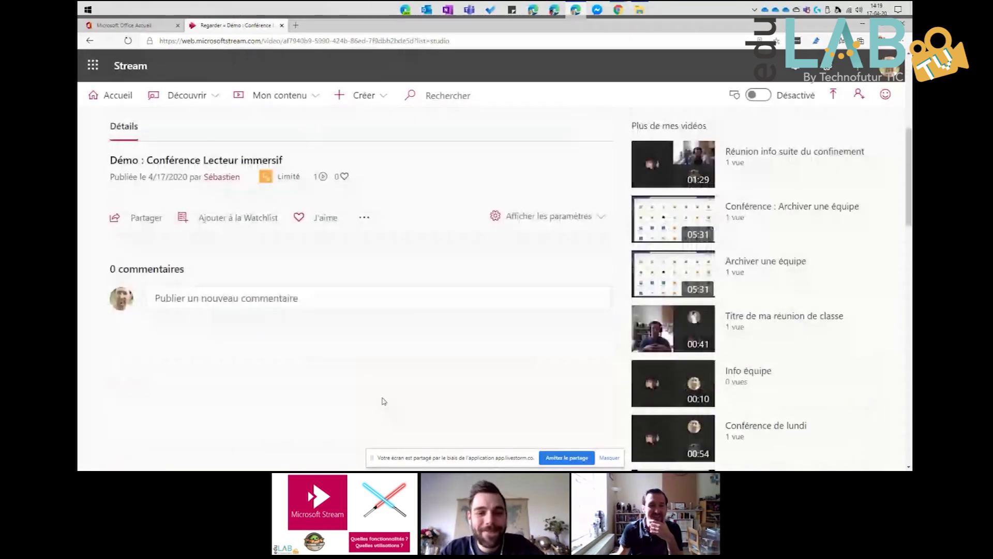
{"action": "scroll", "coordinate": [381, 401], "scroll_direction": "up", "scroll_amount": 6}
{"action": "scroll", "coordinate": [291, 266], "scroll_direction": "down", "scroll_amount": 4}
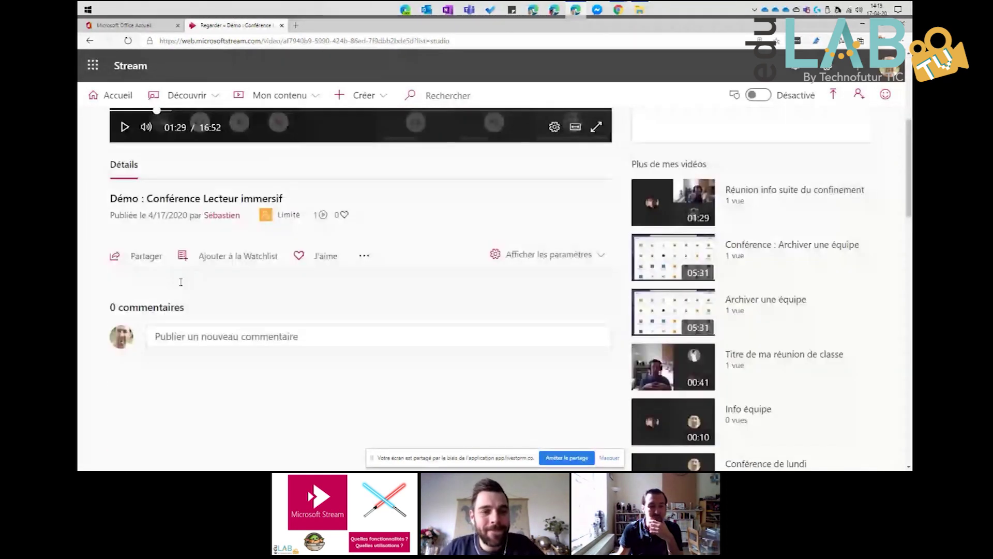
{"action": "scroll", "coordinate": [244, 339], "scroll_direction": "up", "scroll_amount": 1}
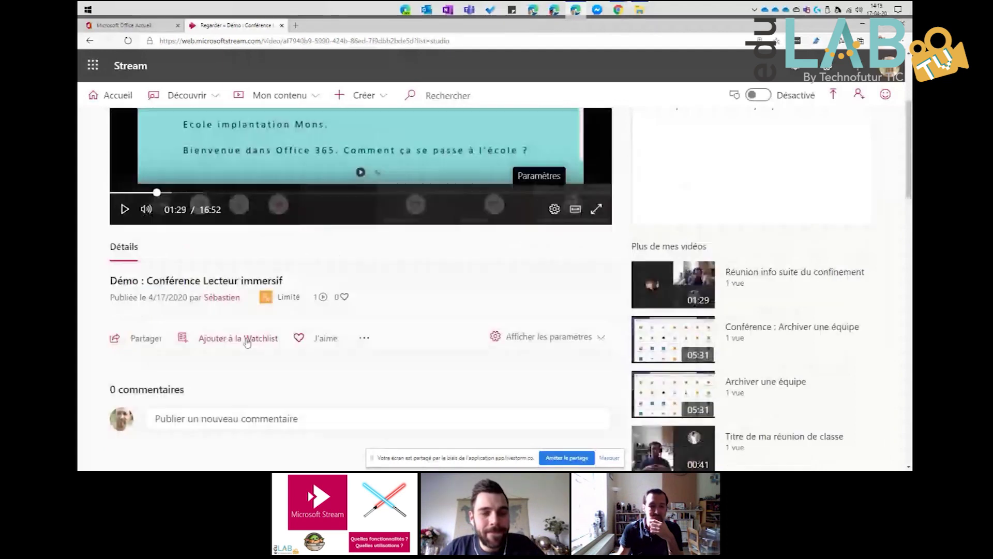
Step: Mark the video as liked and open the field for a new comment
{"action": "left_click", "coordinate": [300, 339]}
{"action": "scroll", "coordinate": [300, 340], "scroll_direction": "down", "scroll_amount": 2}
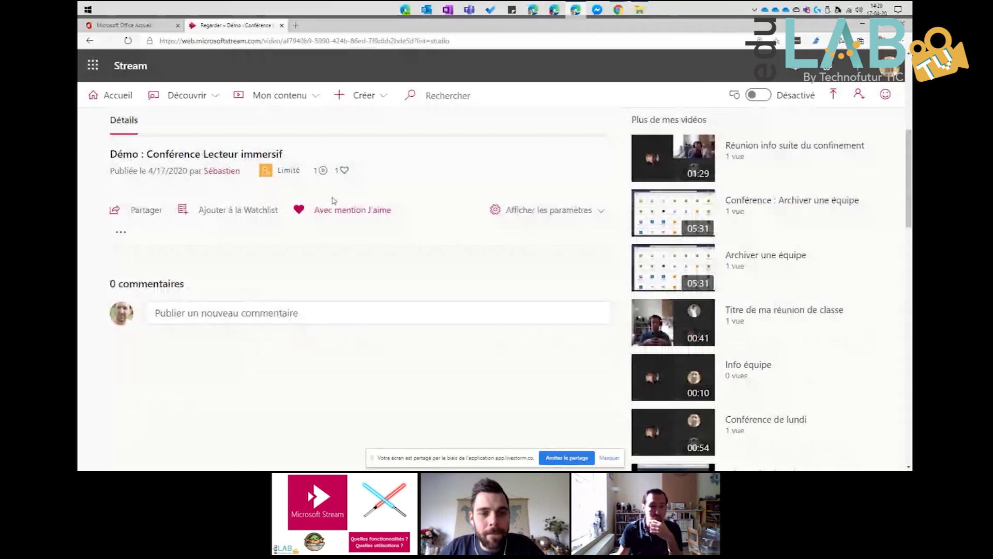
{"action": "left_click", "coordinate": [184, 310]}
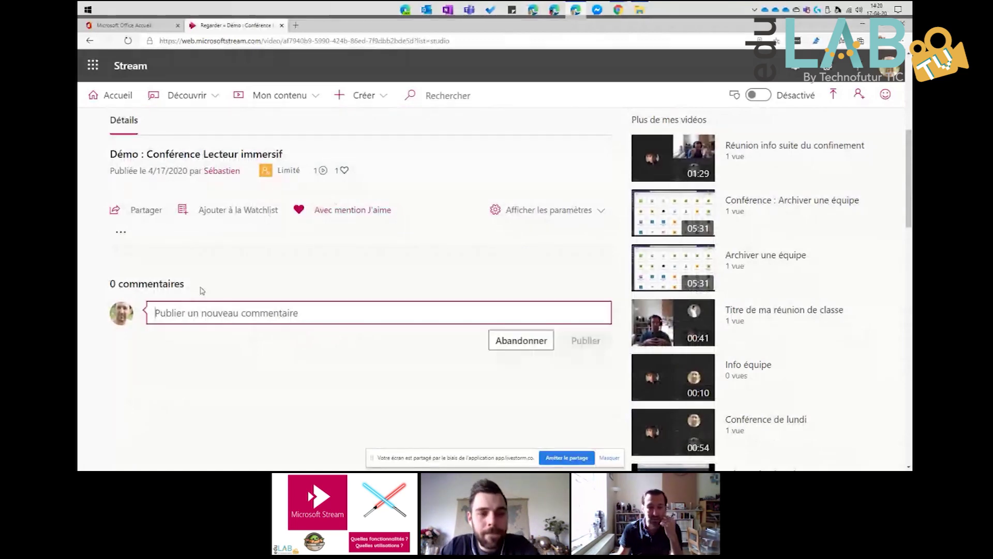
{"action": "scroll", "coordinate": [200, 288], "scroll_direction": "down", "scroll_amount": 2}
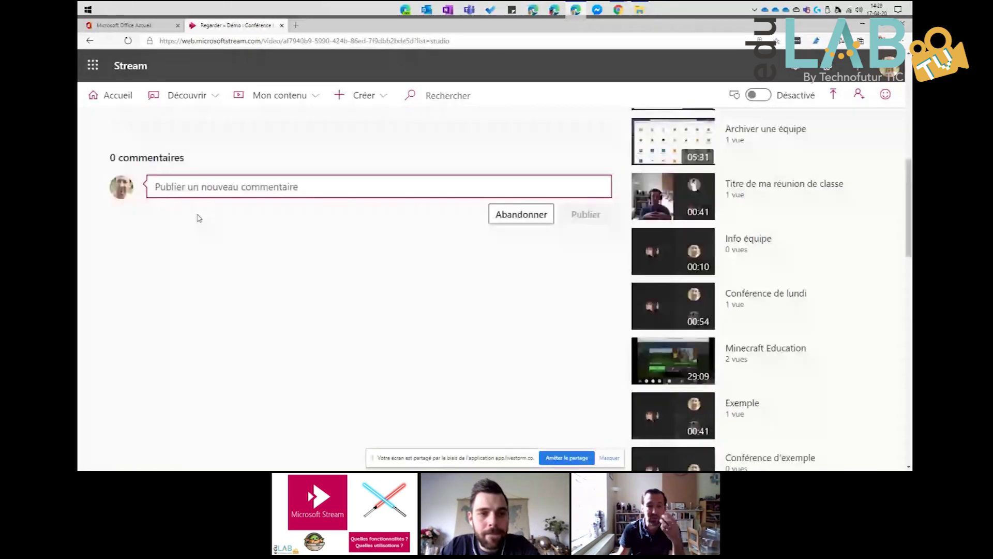
{"action": "scroll", "coordinate": [269, 270], "scroll_direction": "up", "scroll_amount": 2}
{"action": "scroll", "coordinate": [269, 269], "scroll_direction": "up", "scroll_amount": 5}
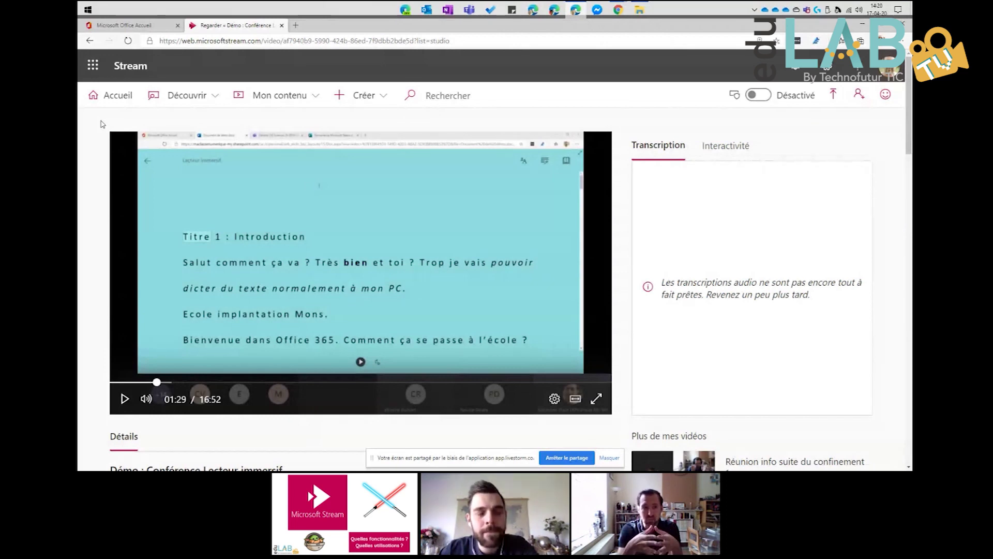
Step: Open the Découvrir list of videos and look through the available content
{"action": "left_click", "coordinate": [168, 94]}
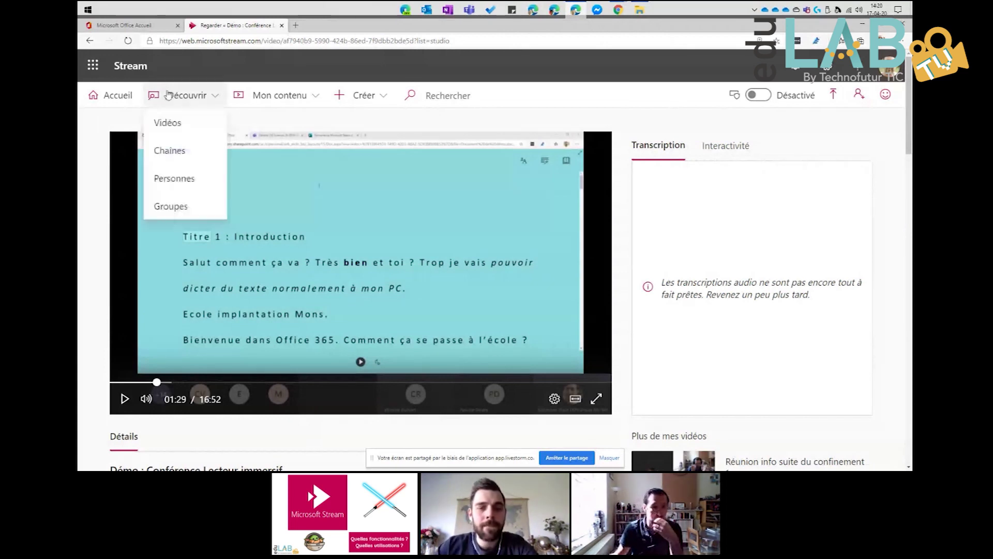
{"action": "left_click", "coordinate": [180, 123]}
{"action": "scroll", "coordinate": [460, 284], "scroll_direction": "down", "scroll_amount": 10}
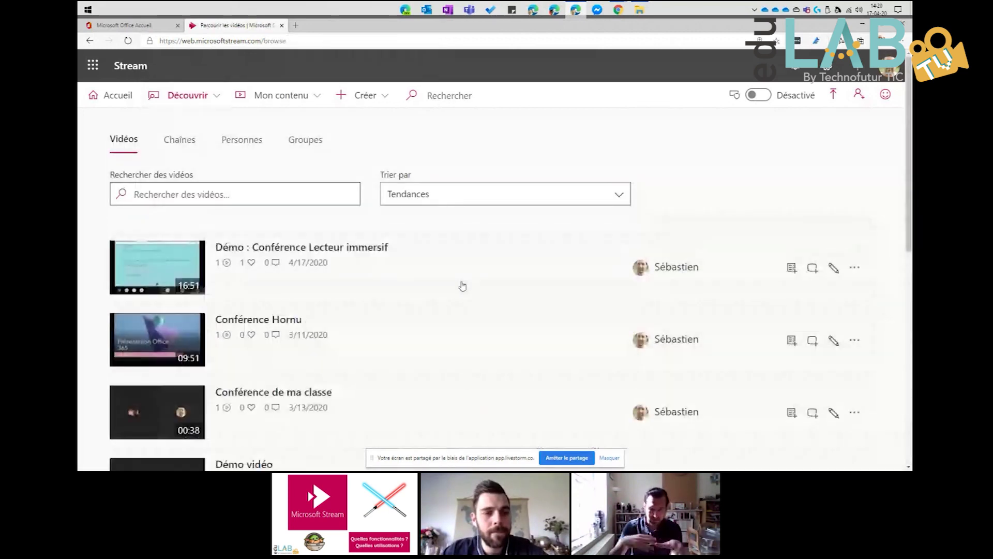
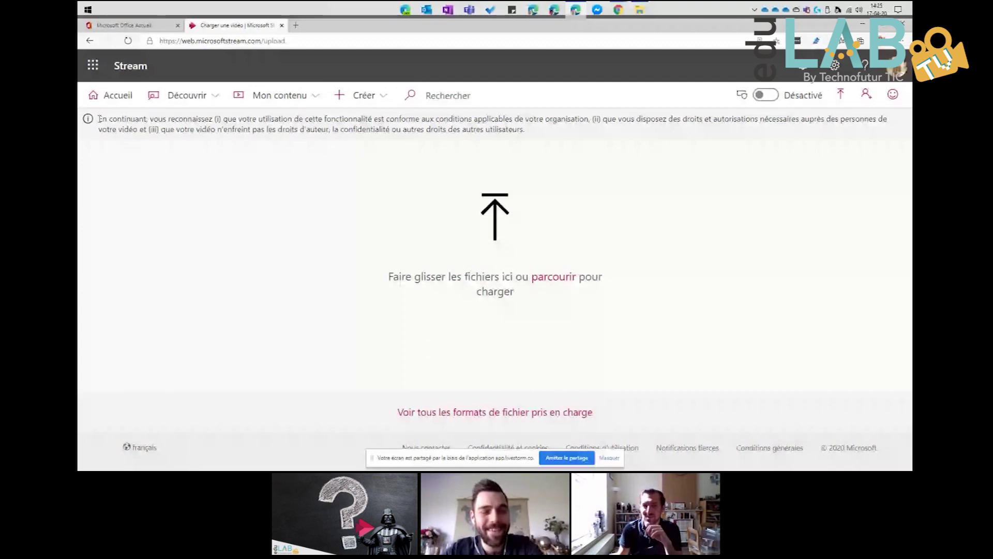
Step: Read the usage conditions on the video upload page, highlighting "organisation" and the full rights and confidentiality notice
{"action": "left_click", "coordinate": [322, 122]}
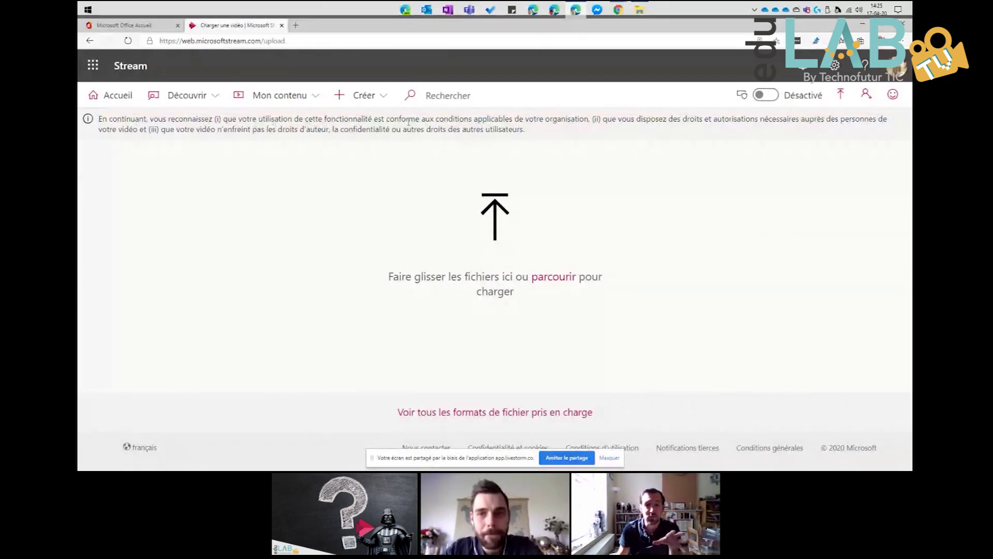
{"action": "double_click", "coordinate": [570, 118]}
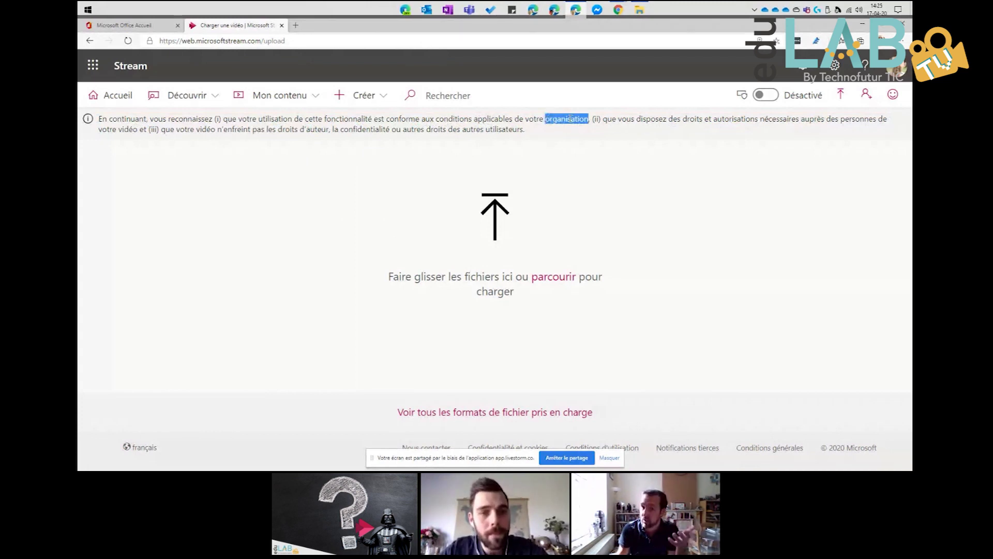
{"action": "left_click", "coordinate": [625, 128]}
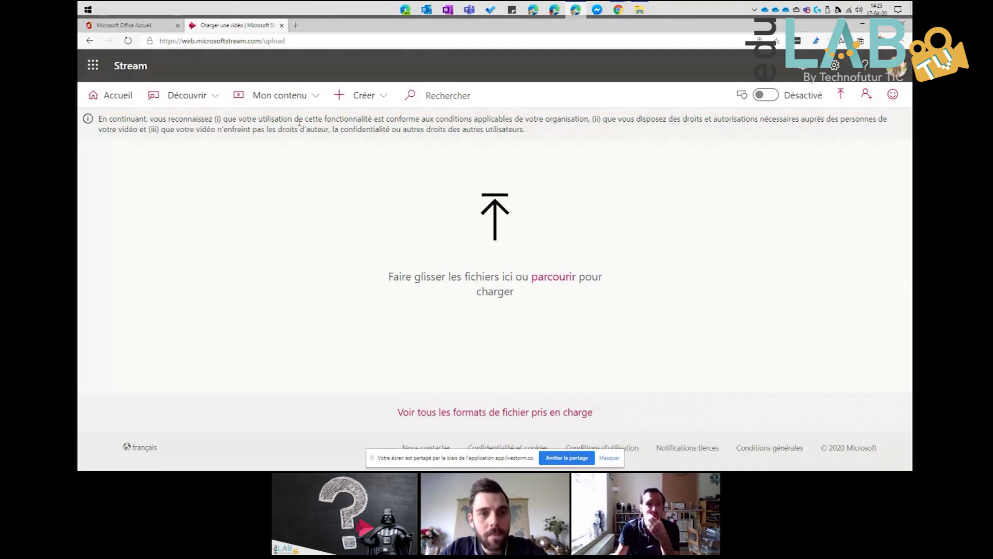
{"action": "left_click_drag", "start_coordinate": [534, 132], "coordinate": [103, 118]}
{"action": "left_click", "coordinate": [360, 201]}
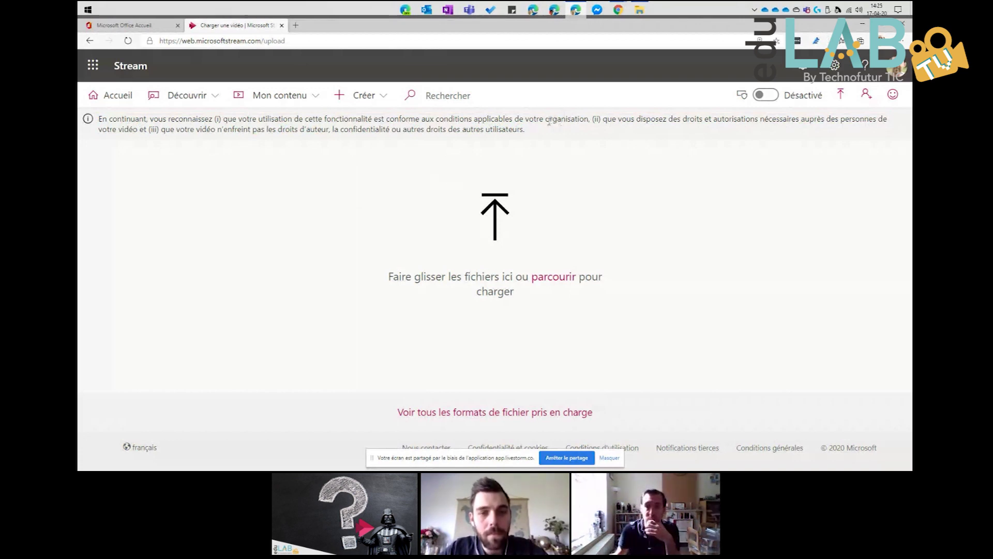
{"action": "left_click_drag", "start_coordinate": [525, 132], "coordinate": [101, 118]}
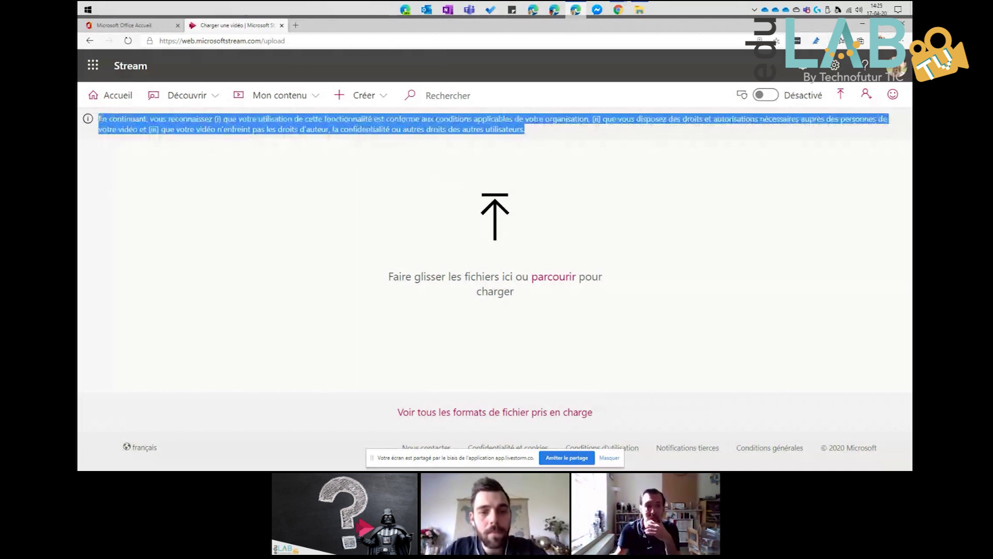
{"action": "left_click", "coordinate": [332, 204]}
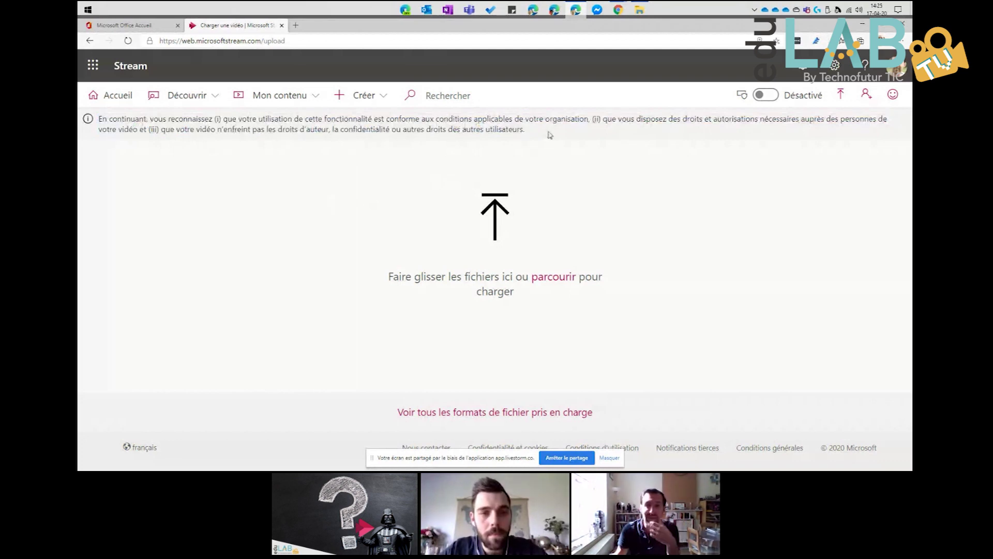
{"action": "double_click", "coordinate": [560, 120]}
{"action": "left_click", "coordinate": [650, 226]}
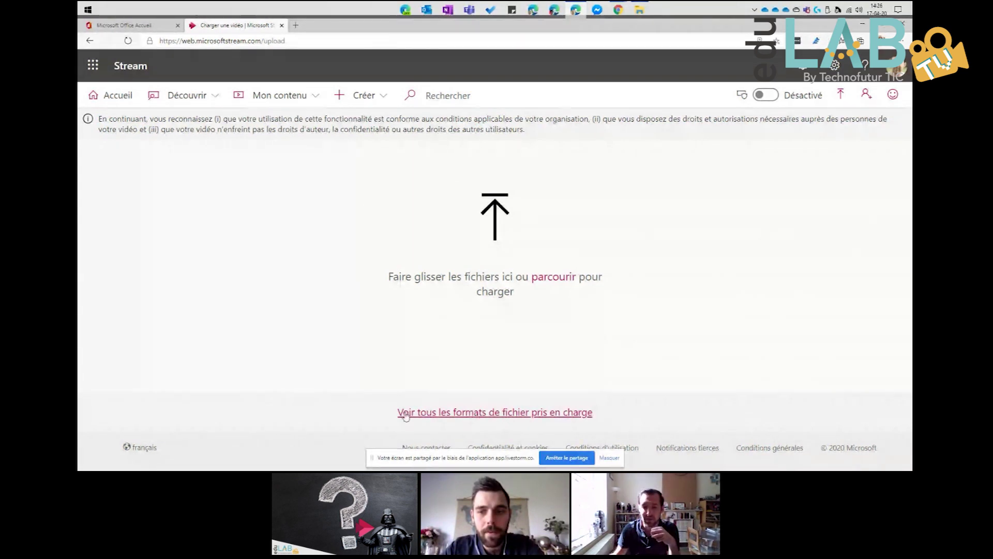
Step: Open the supported file formats documentation and read through the container formats, video codecs and audio codecs
{"action": "left_click", "coordinate": [589, 423]}
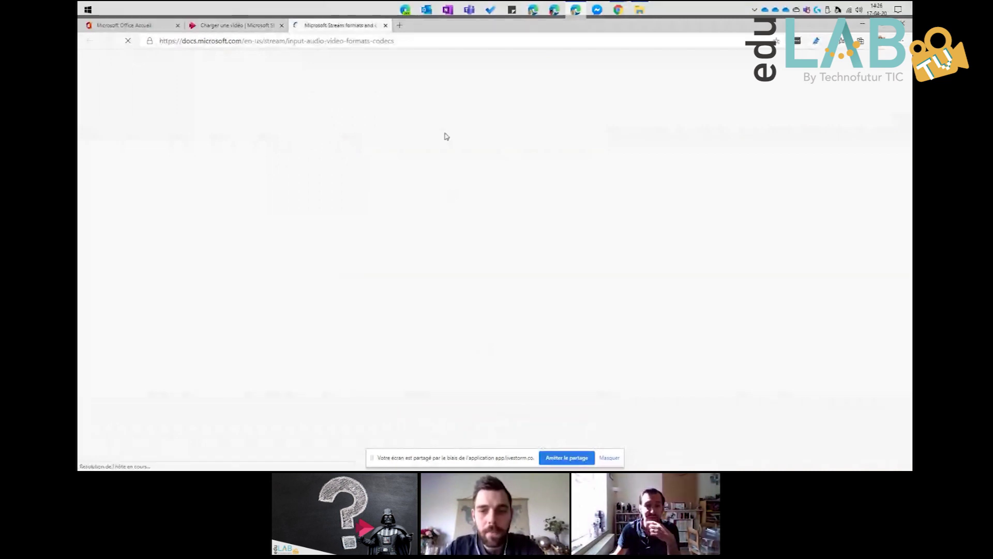
{"action": "scroll", "coordinate": [543, 266], "scroll_direction": "down", "scroll_amount": 10}
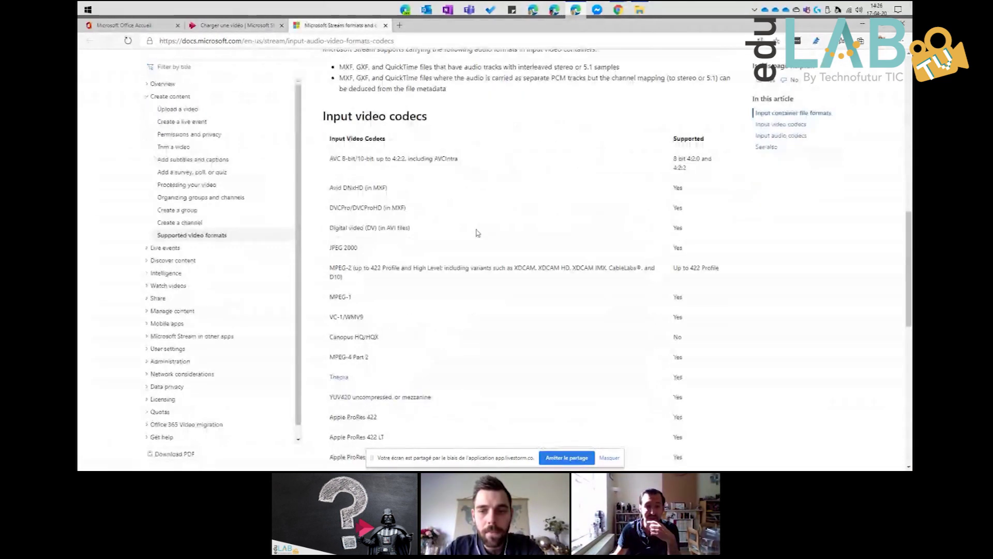
{"action": "scroll", "coordinate": [474, 231], "scroll_direction": "up", "scroll_amount": 10}
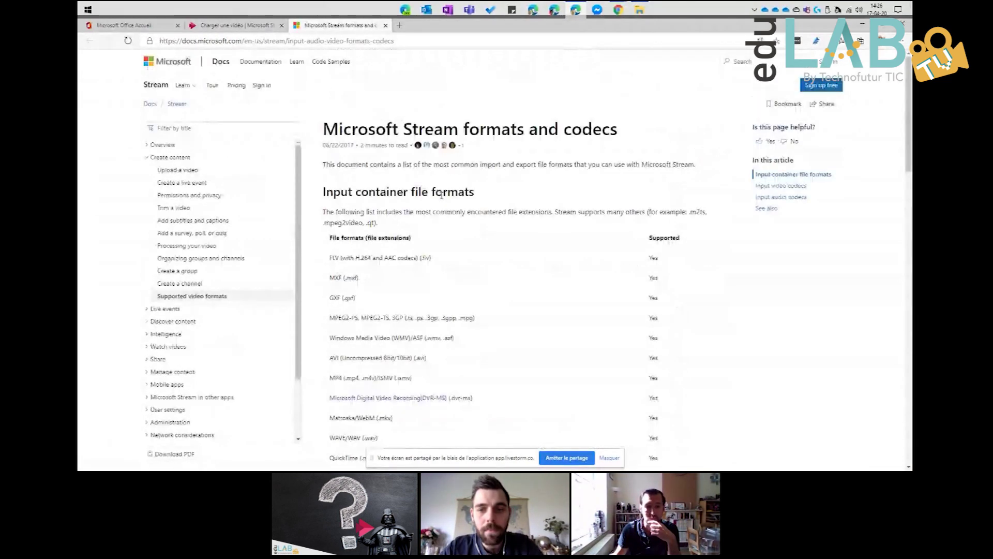
{"action": "scroll", "coordinate": [441, 194], "scroll_direction": "down", "scroll_amount": 10}
{"action": "scroll", "coordinate": [406, 390], "scroll_direction": "down", "scroll_amount": 5}
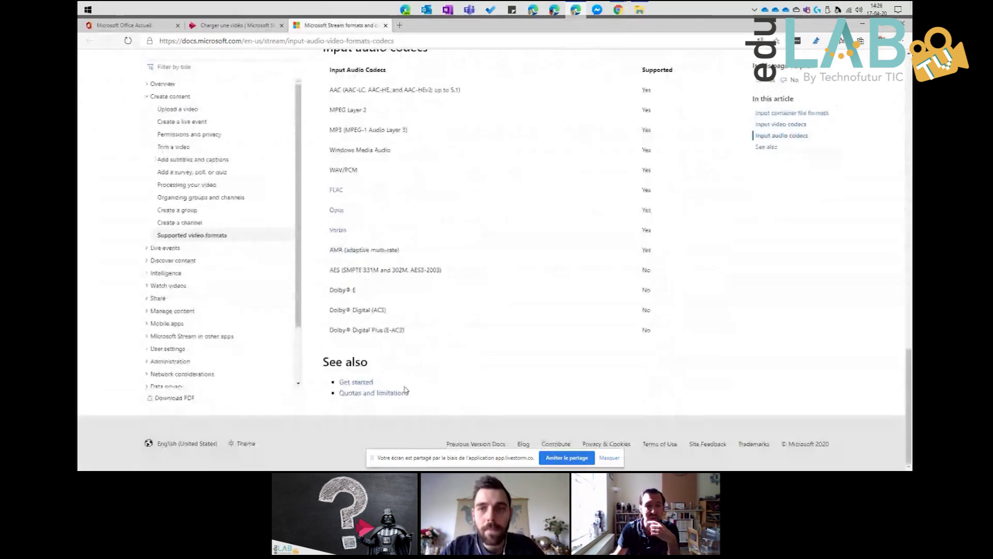
{"action": "scroll", "coordinate": [406, 390], "scroll_direction": "up", "scroll_amount": 15}
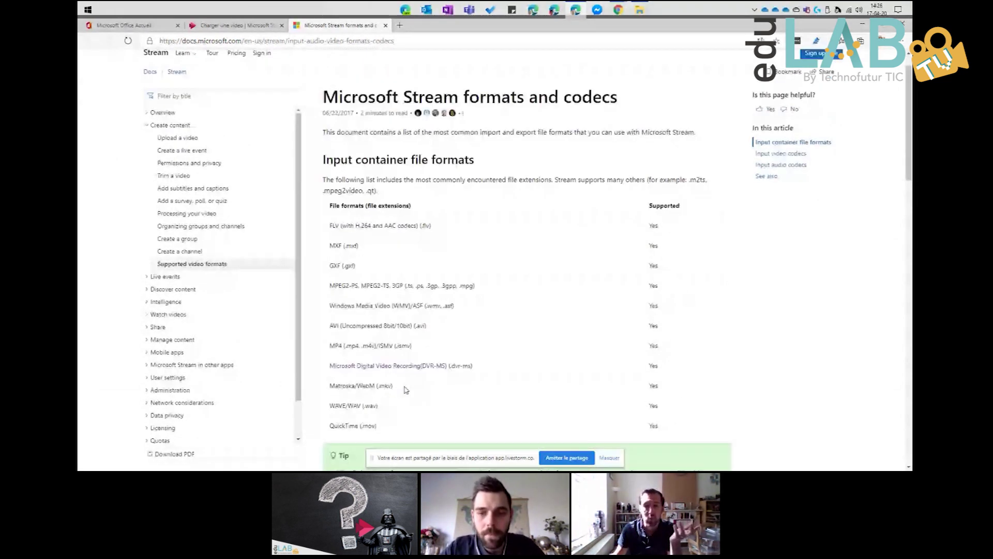
{"action": "scroll", "coordinate": [406, 389], "scroll_direction": "down", "scroll_amount": 2}
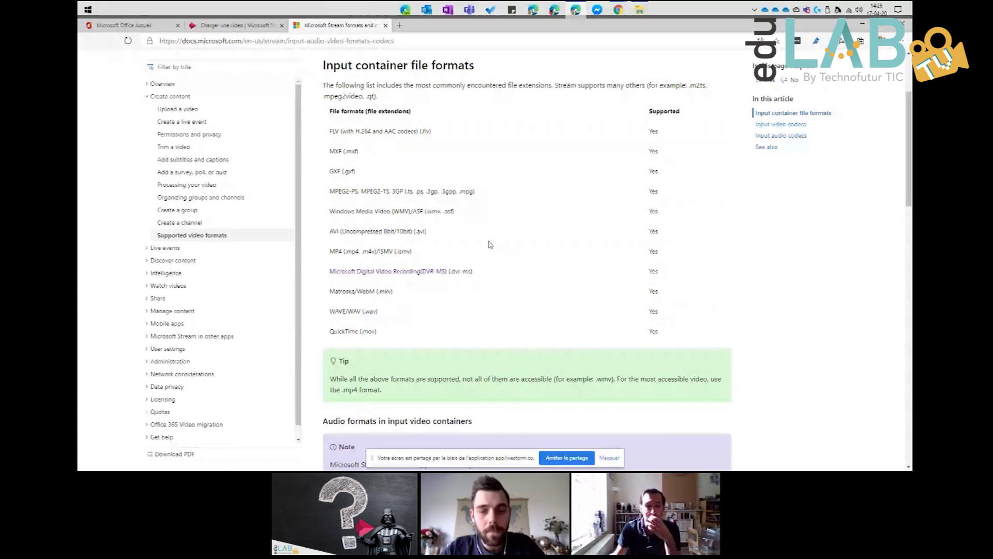
{"action": "scroll", "coordinate": [411, 262], "scroll_direction": "down", "scroll_amount": 15}
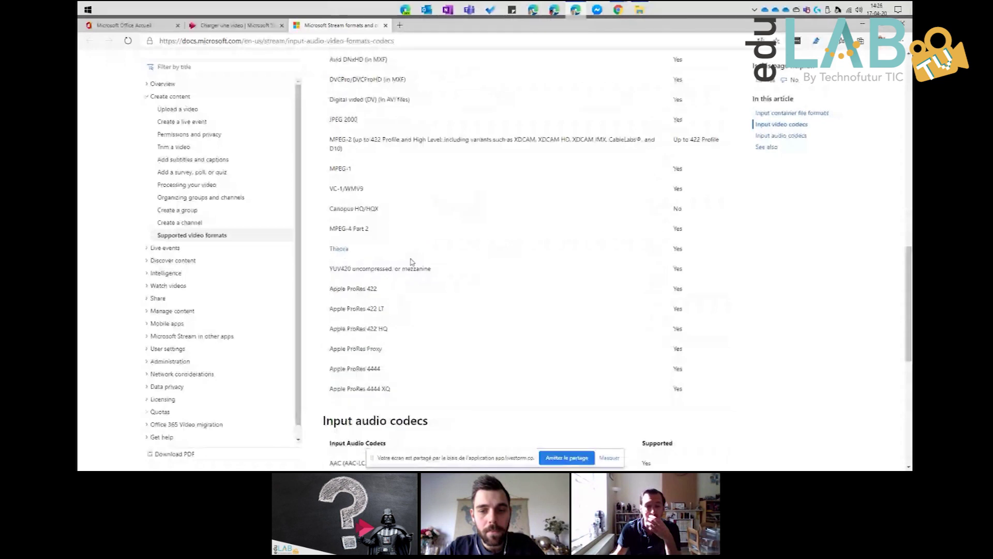
{"action": "scroll", "coordinate": [411, 261], "scroll_direction": "down", "scroll_amount": 7}
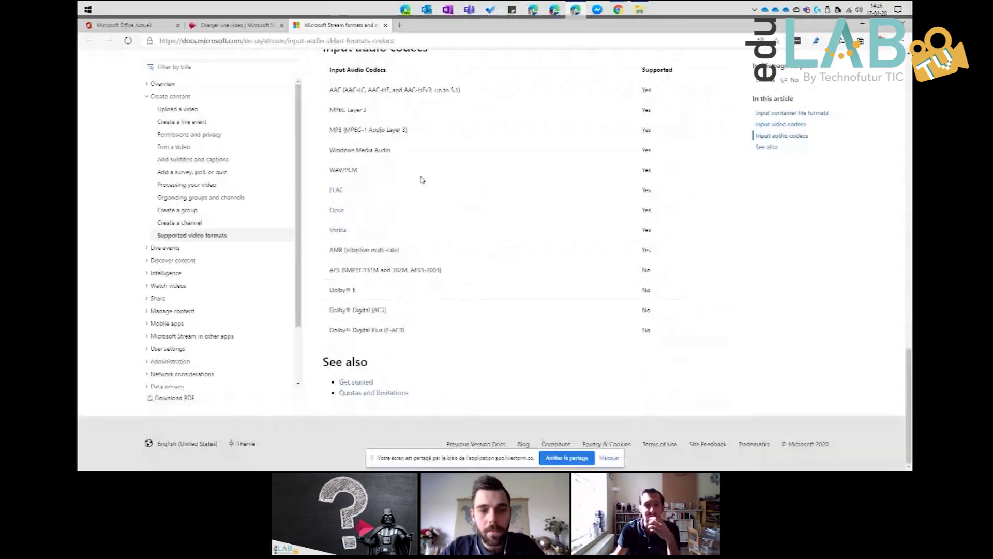
{"action": "scroll", "coordinate": [427, 203], "scroll_direction": "up", "scroll_amount": 10}
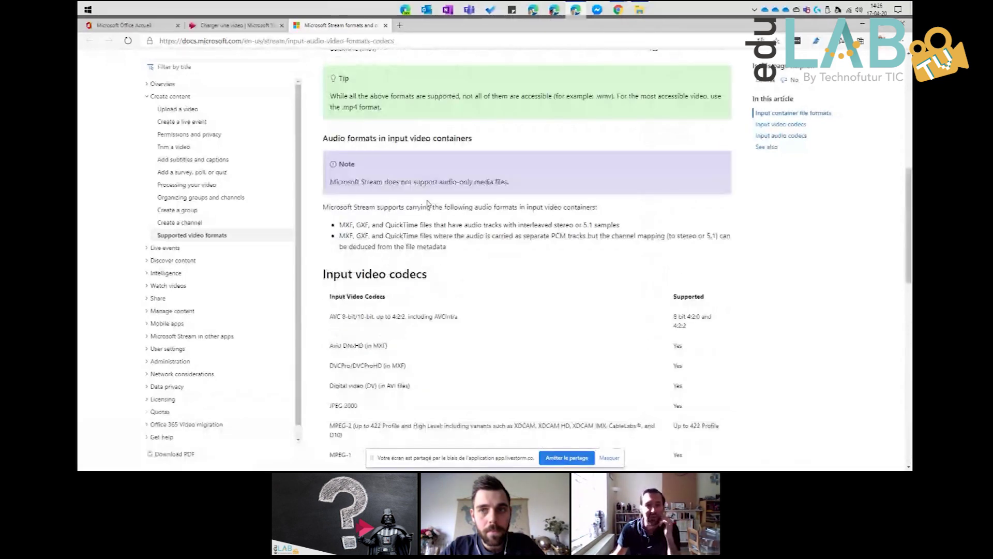
{"action": "scroll", "coordinate": [427, 203], "scroll_direction": "up", "scroll_amount": 8}
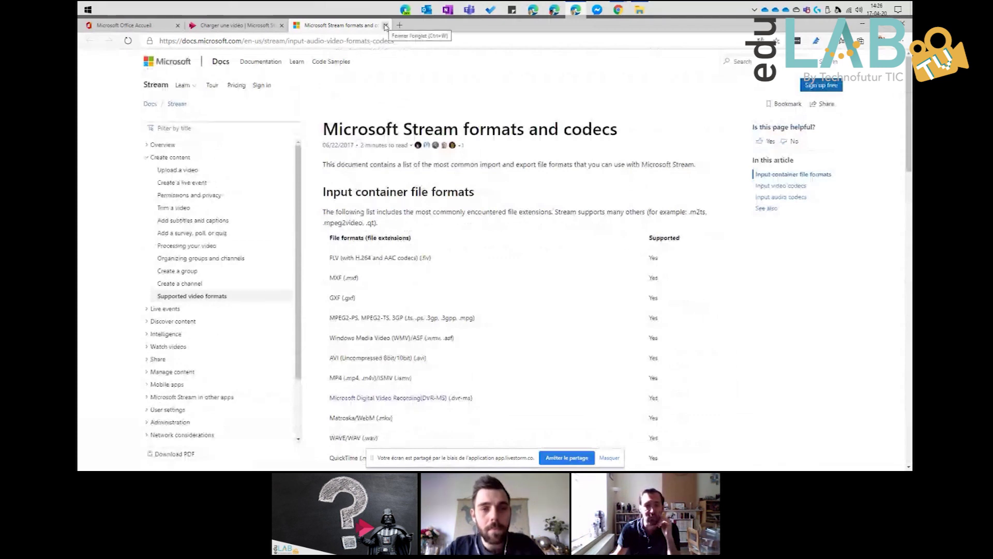
Step: Return to the Office 365 home page, switch to Microsoft Teams and open the Exemple channel of the 5F Français 2019-2020 team
{"action": "left_click", "coordinate": [225, 29]}
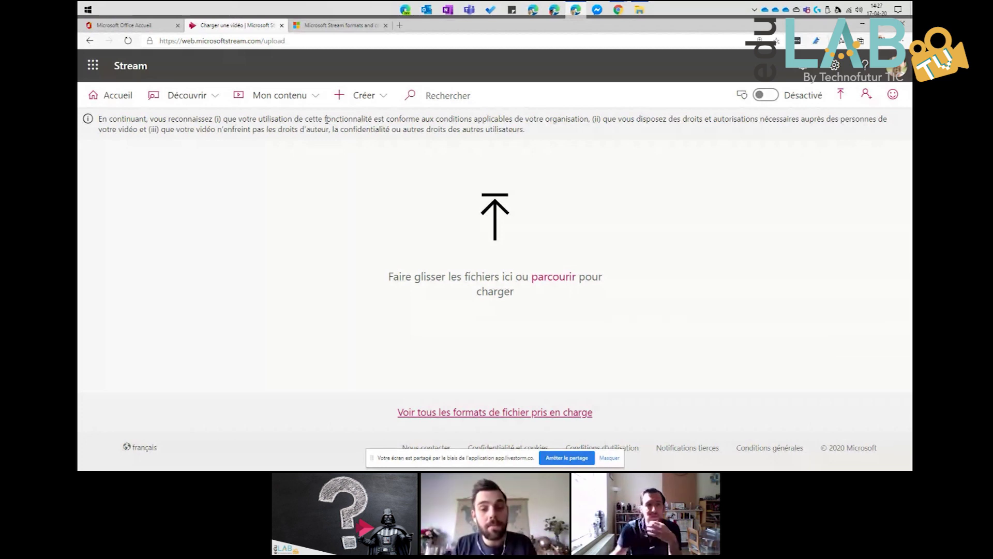
{"action": "left_click", "coordinate": [138, 29]}
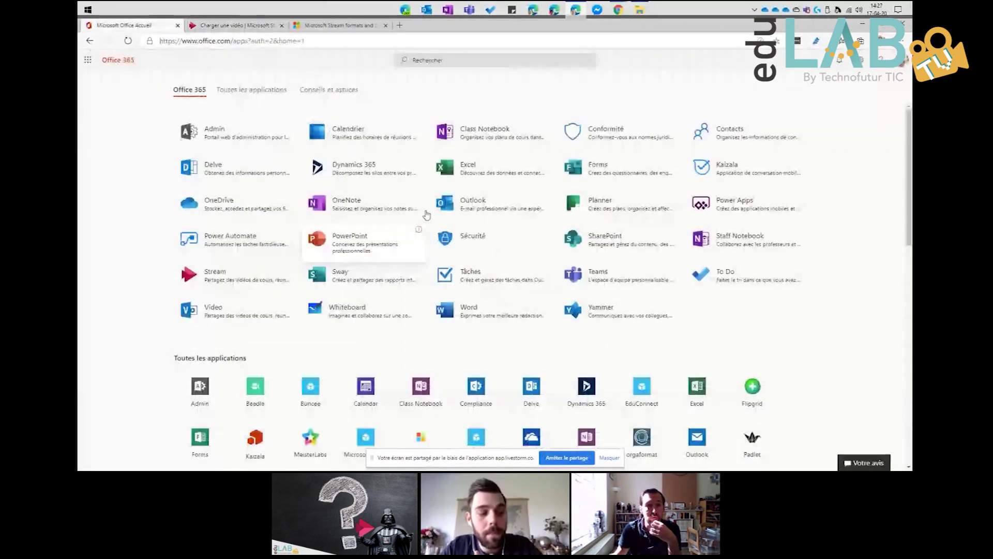
{"action": "left_click", "coordinate": [88, 61]}
{"action": "left_click", "coordinate": [189, 62]}
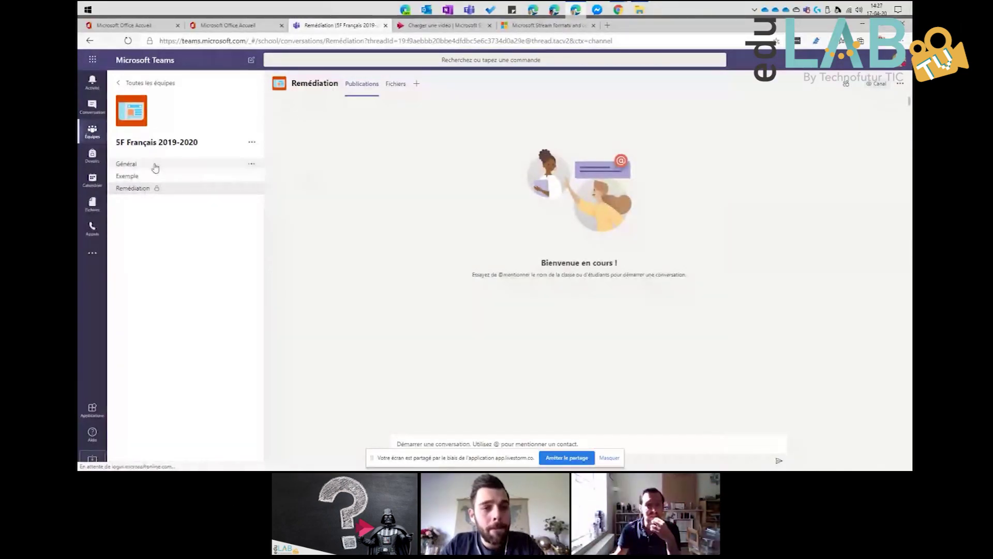
{"action": "left_click", "coordinate": [129, 176]}
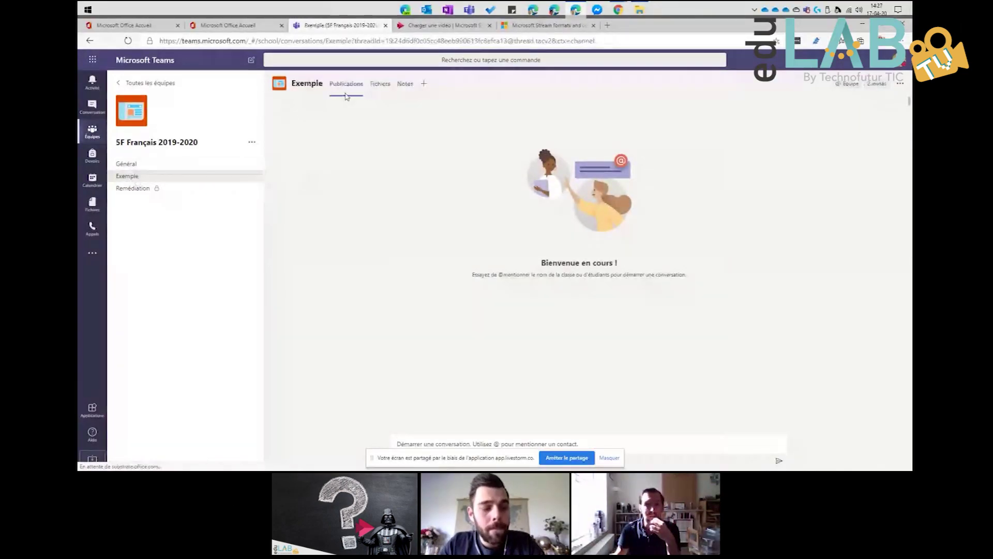
Step: Start adding a Stream tab to the Exemple channel and set its source to Vidéo
{"action": "left_click", "coordinate": [424, 86]}
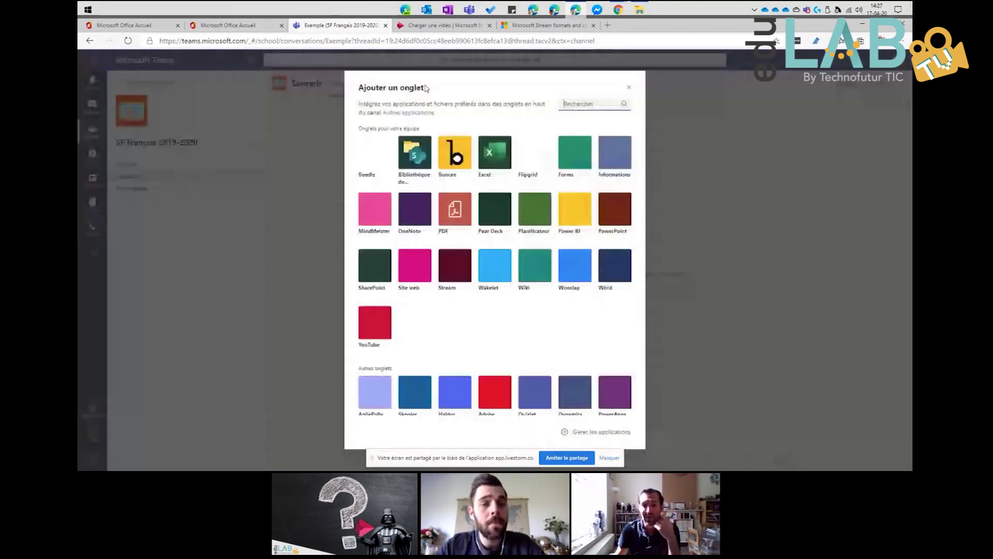
{"action": "left_click", "coordinate": [455, 274]}
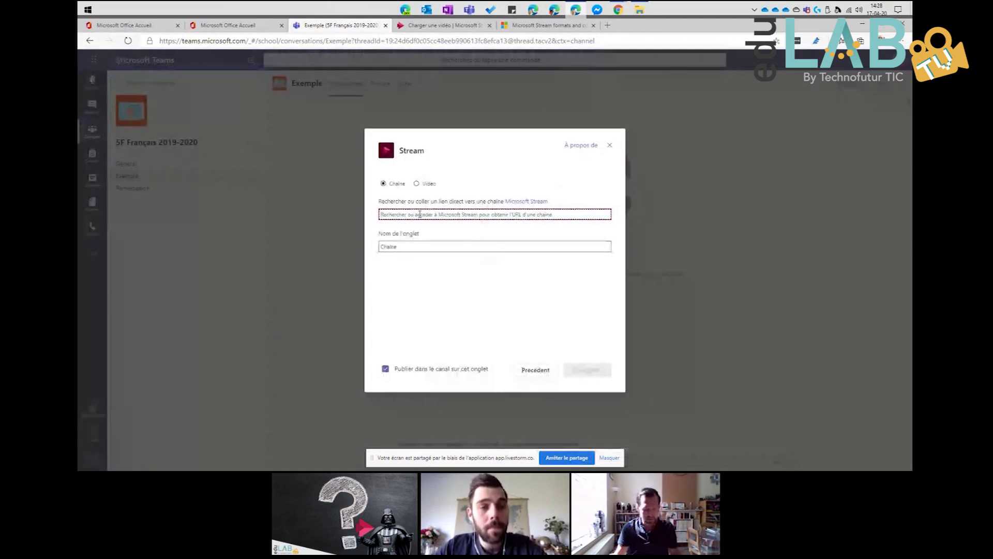
{"action": "left_click", "coordinate": [418, 184]}
Step: Search for "Démo : Conférence", choose the video "Démo : Conférence Lecteur immersif" and save the tab without posting about it in the channel
{"action": "left_click", "coordinate": [400, 213]}
{"action": "type", "text": "Demo :"}
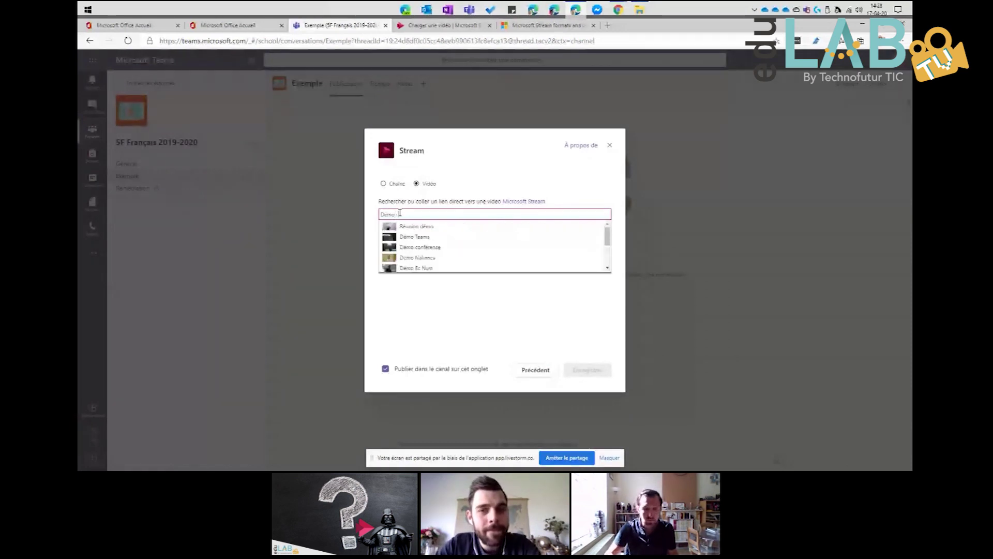
{"action": "scroll", "coordinate": [455, 236], "scroll_direction": "down", "scroll_amount": 3}
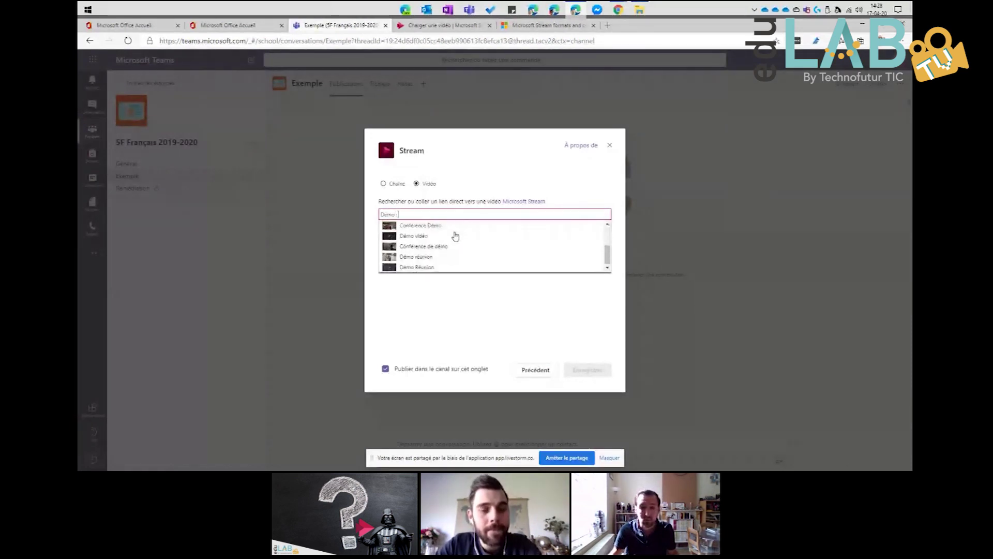
{"action": "scroll", "coordinate": [455, 236], "scroll_direction": "up", "scroll_amount": 3}
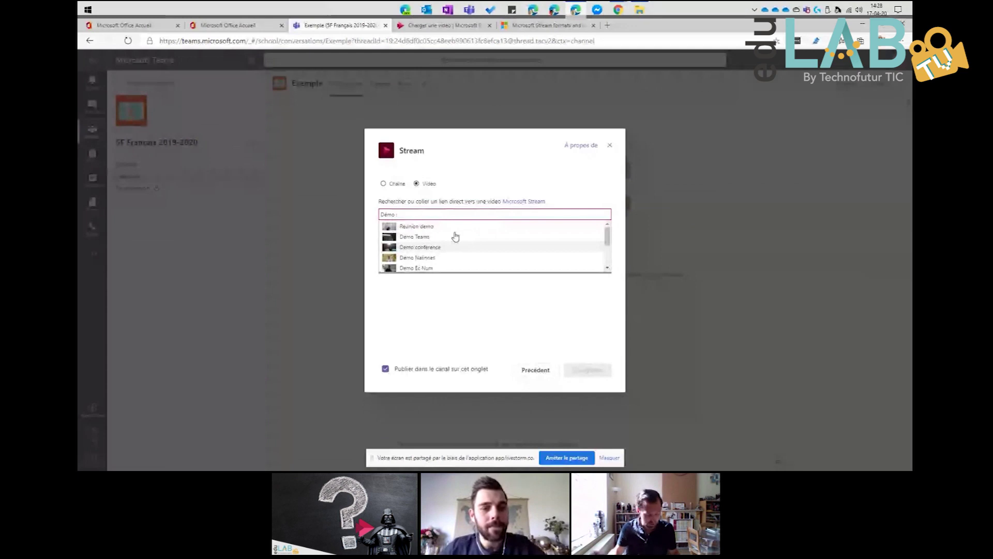
{"action": "type", "text": "Confé"}
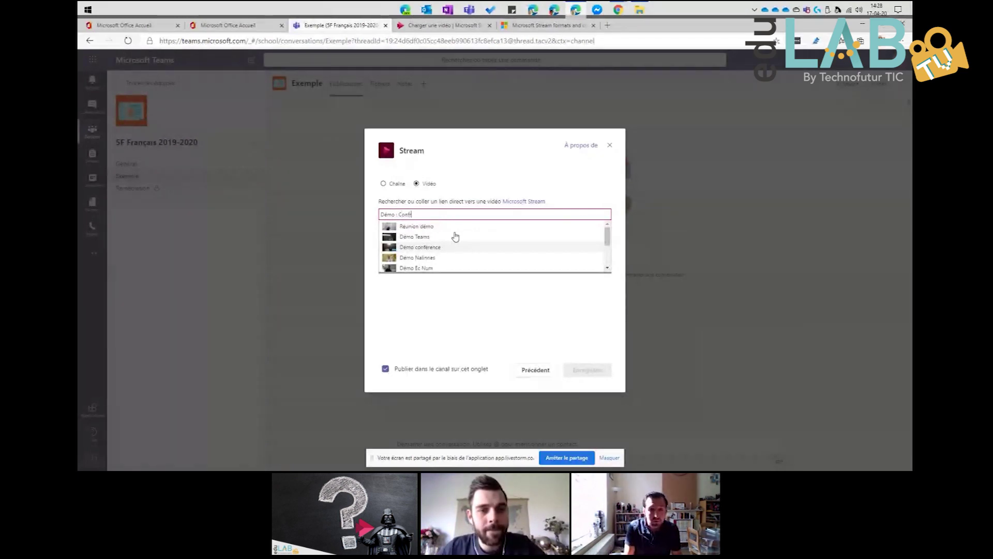
{"action": "type", "text": "r"}
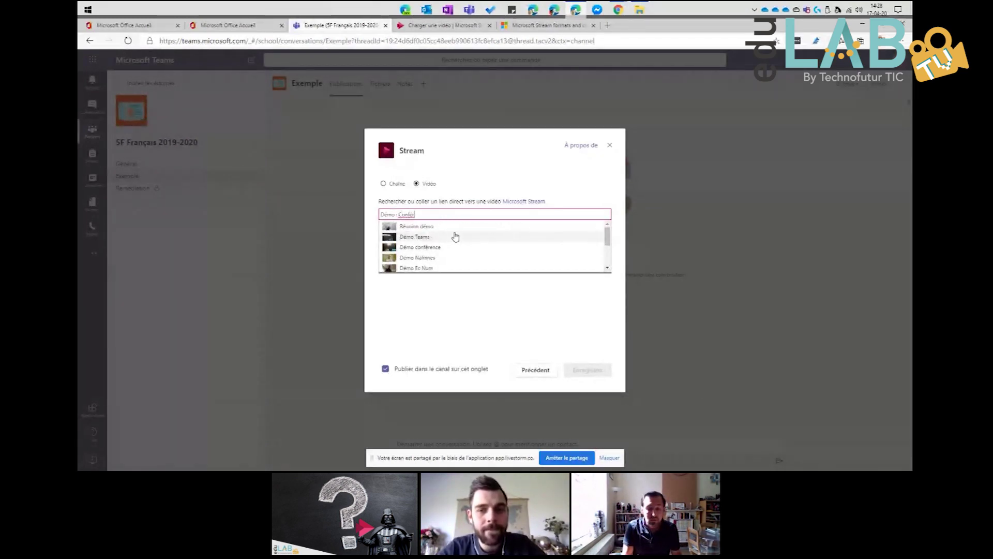
{"action": "type", "text": "ence,"}
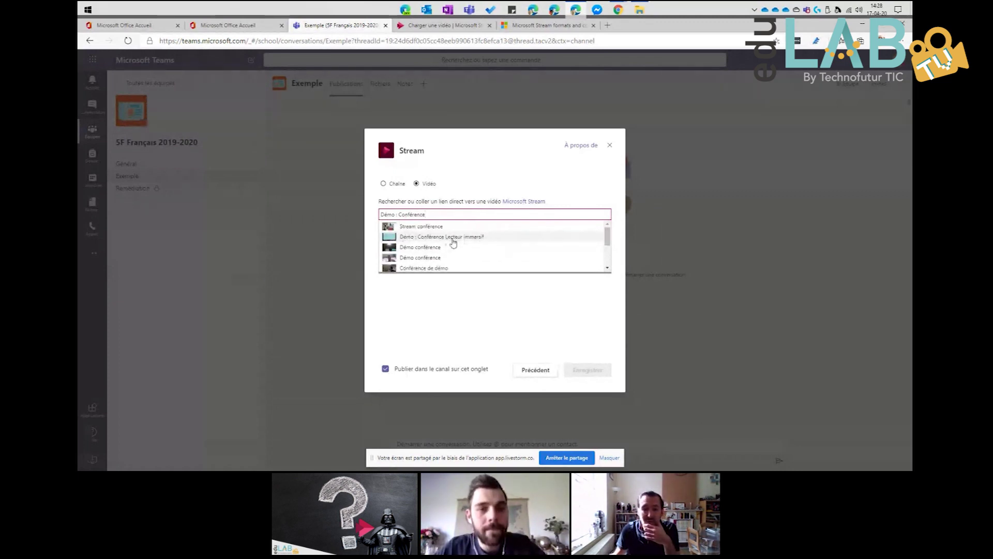
{"action": "left_click", "coordinate": [452, 238]}
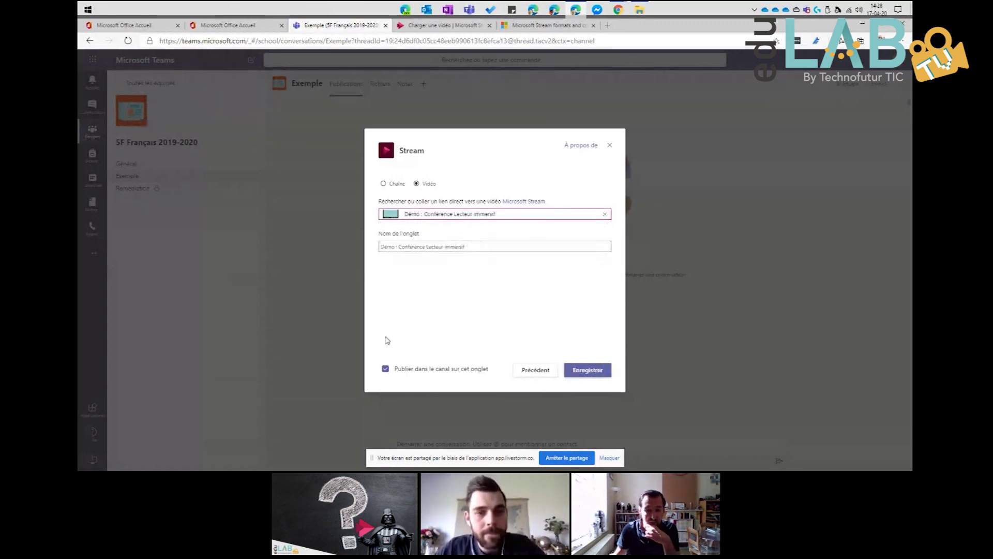
{"action": "left_click", "coordinate": [385, 368]}
{"action": "left_click", "coordinate": [587, 369]}
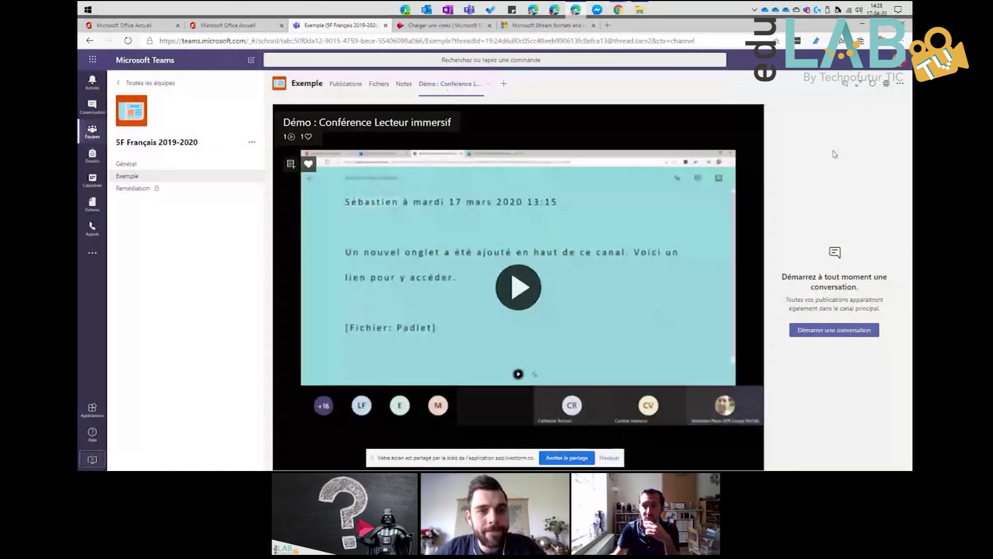
Step: Close the conversation area beside the video tab, play the video briefly and pause it
{"action": "left_click", "coordinate": [858, 83]}
{"action": "left_click", "coordinate": [605, 296]}
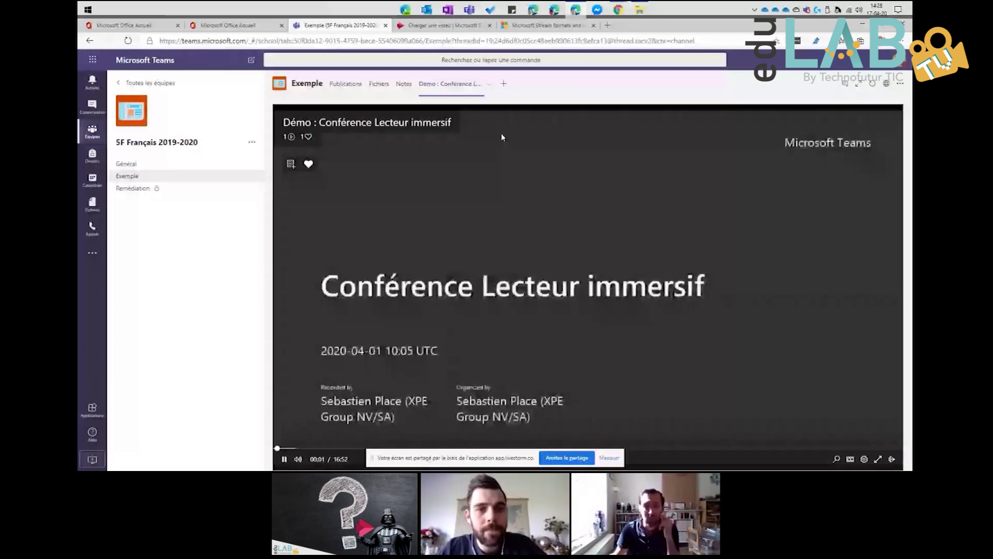
{"action": "left_click", "coordinate": [284, 458]}
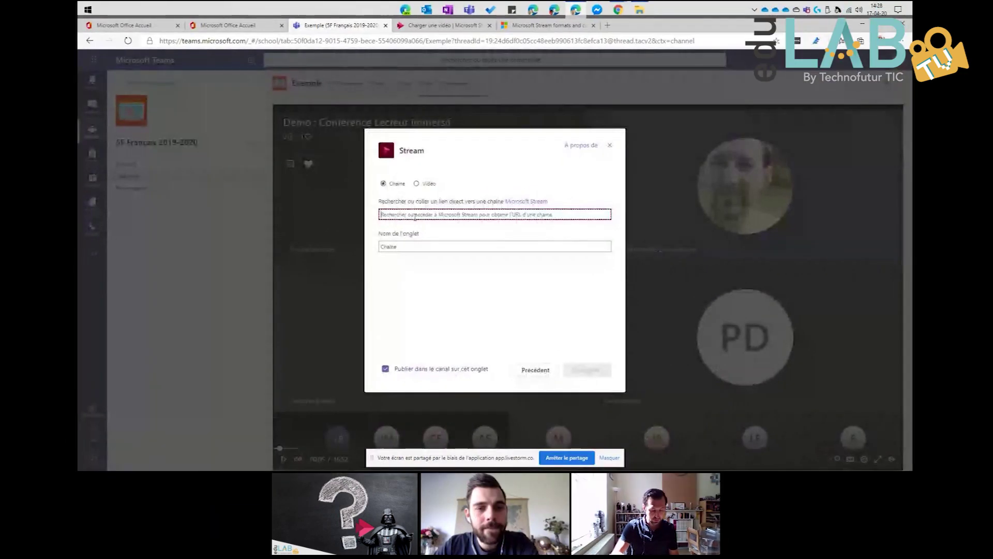
Step: Add the Stream channel "Il était une fois la Vie" as another tab, then preview its video "01. La Cellule" and close it
{"action": "type", "text": "Il"}
{"action": "left_click", "coordinate": [417, 239]}
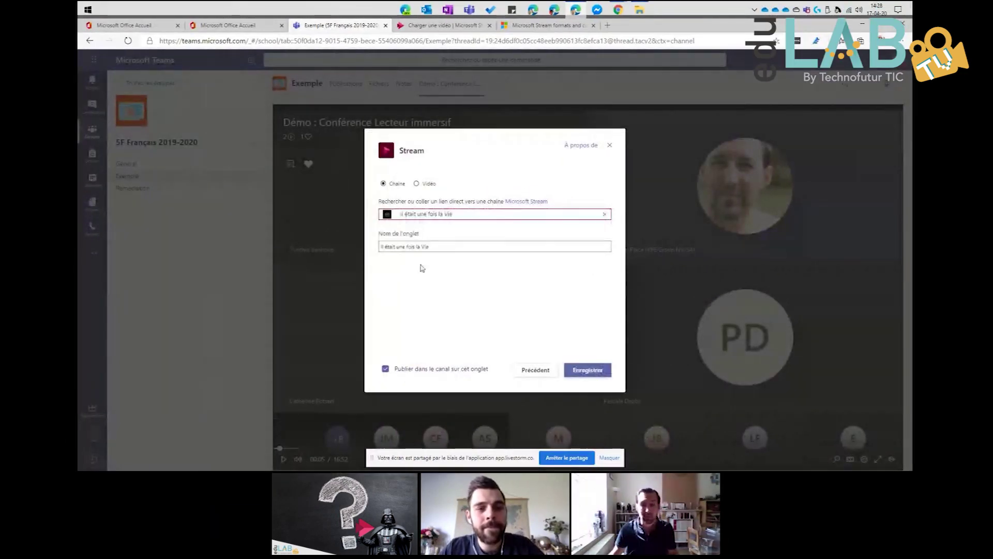
{"action": "left_click", "coordinate": [572, 374]}
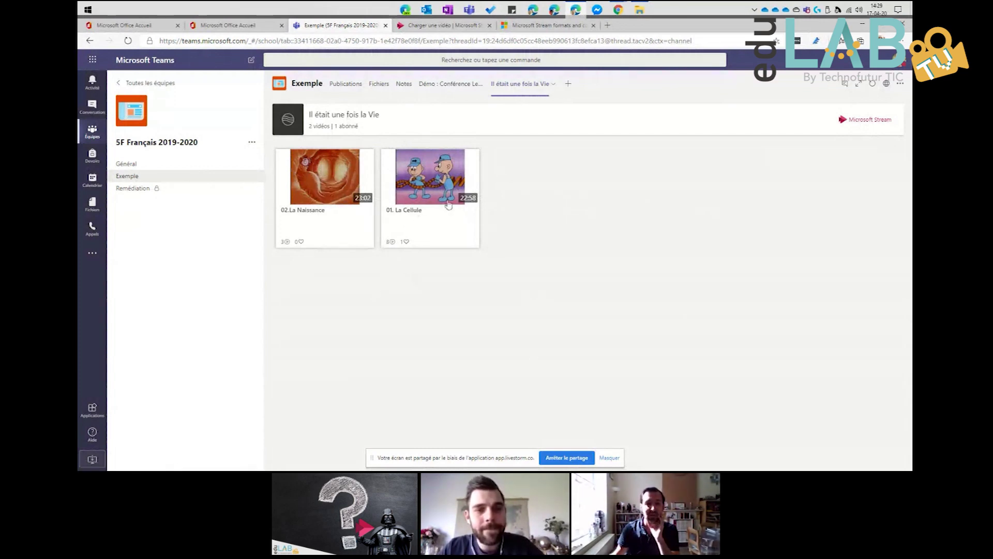
{"action": "left_click", "coordinate": [424, 199]}
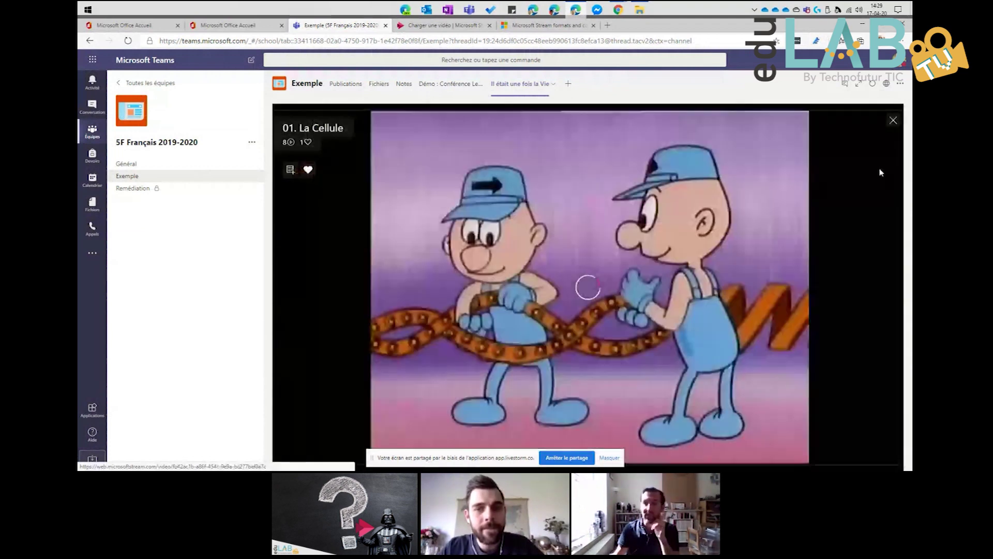
{"action": "left_click", "coordinate": [888, 129]}
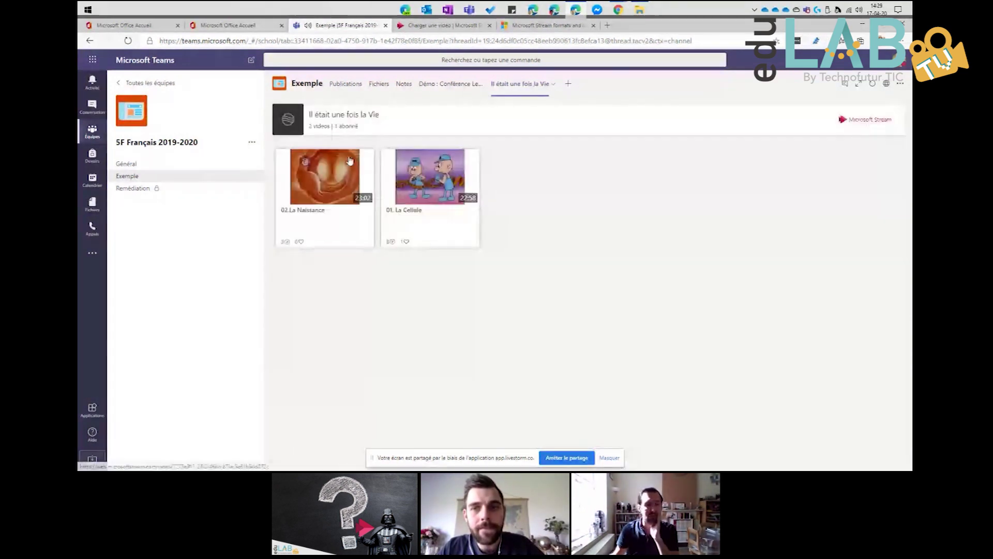
Step: Go to the team's Général channel and close the extra Office 365 home page
{"action": "left_click", "coordinate": [126, 163]}
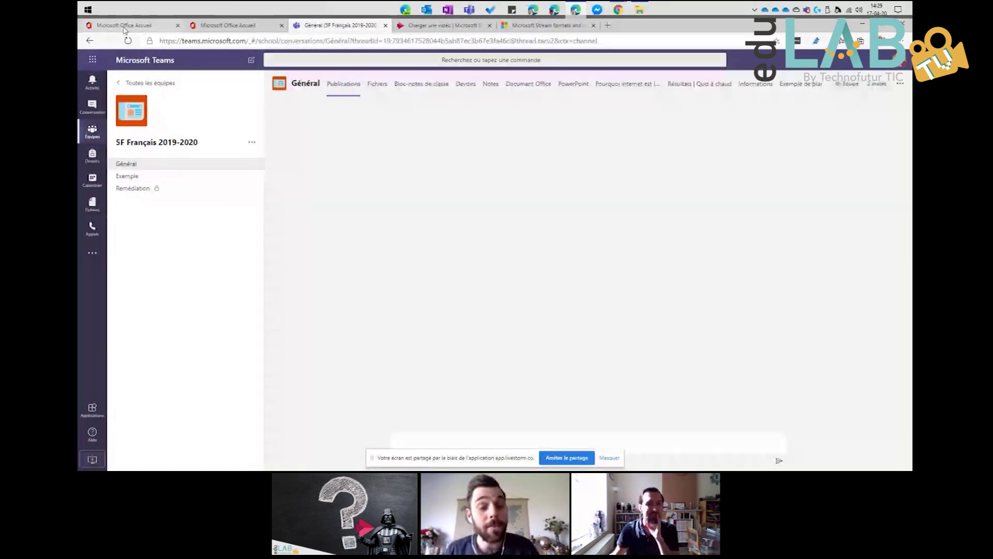
{"action": "left_click", "coordinate": [251, 25]}
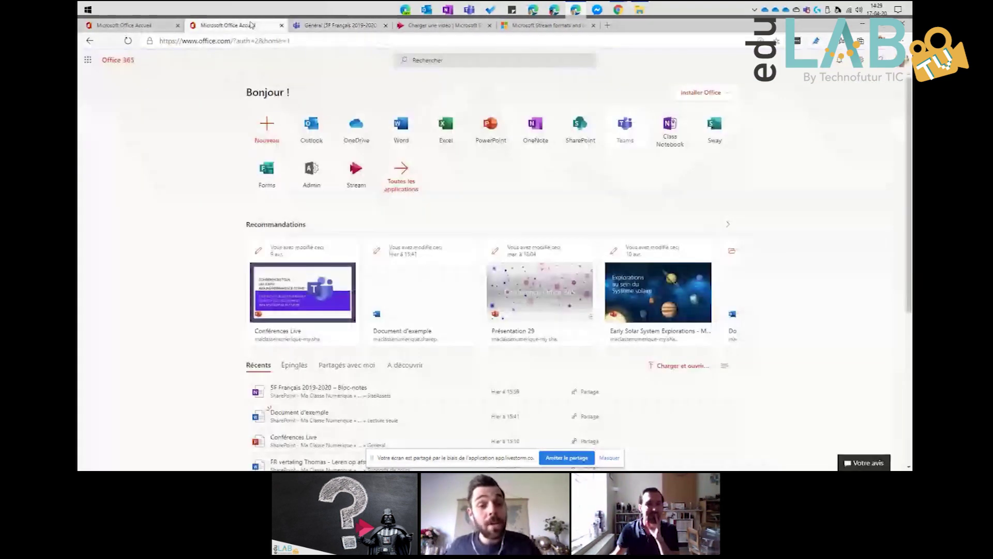
{"action": "left_click", "coordinate": [281, 25]}
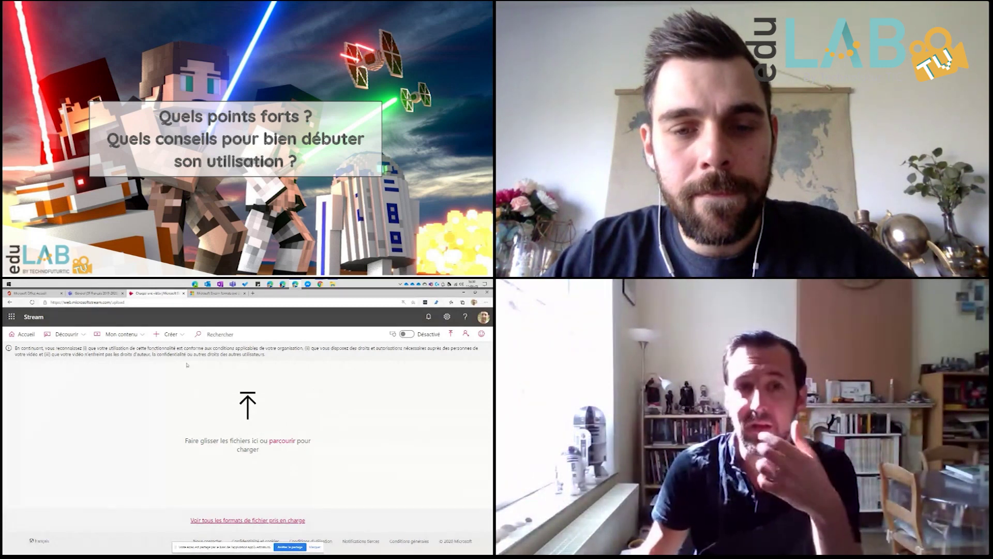
Step: Review the form for creating a Stream channel with the company-wide access option, and cancel it without creating the channel
{"action": "left_click", "coordinate": [168, 333]}
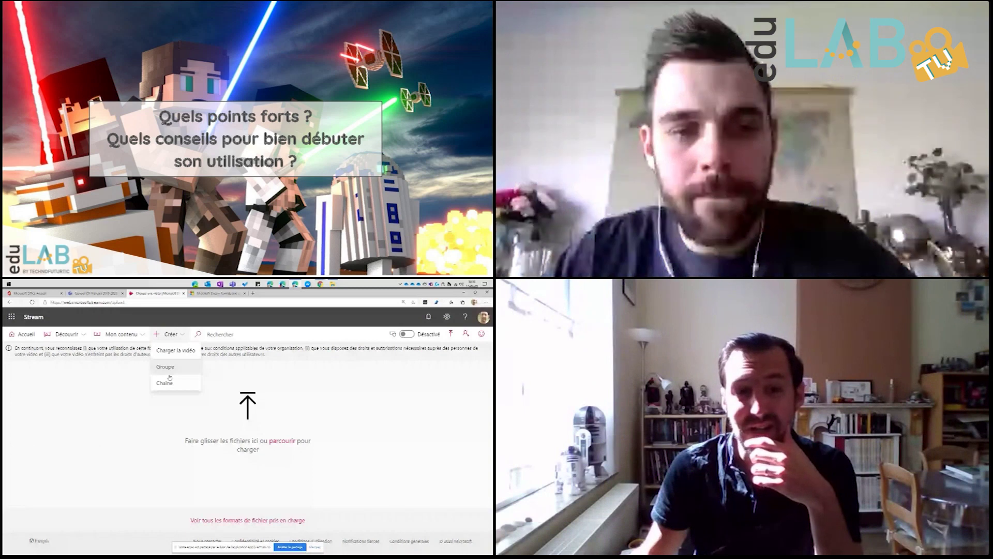
{"action": "left_click", "coordinate": [165, 383]}
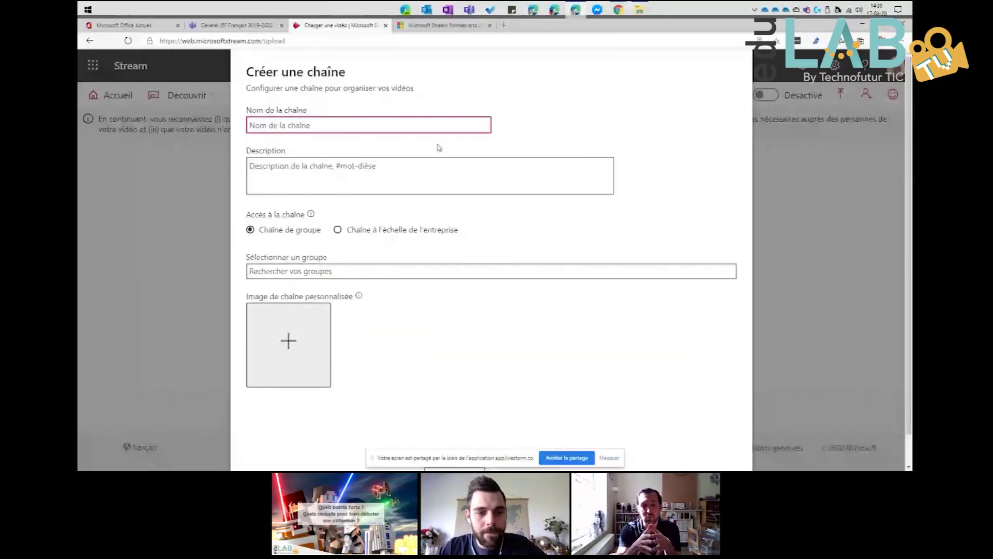
{"action": "left_click", "coordinate": [338, 230]}
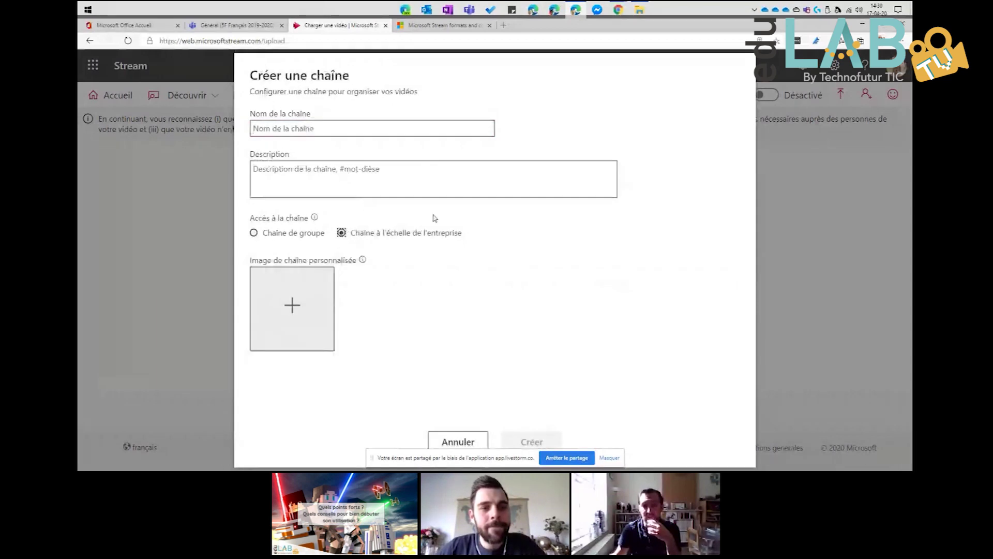
{"action": "left_click", "coordinate": [288, 130]}
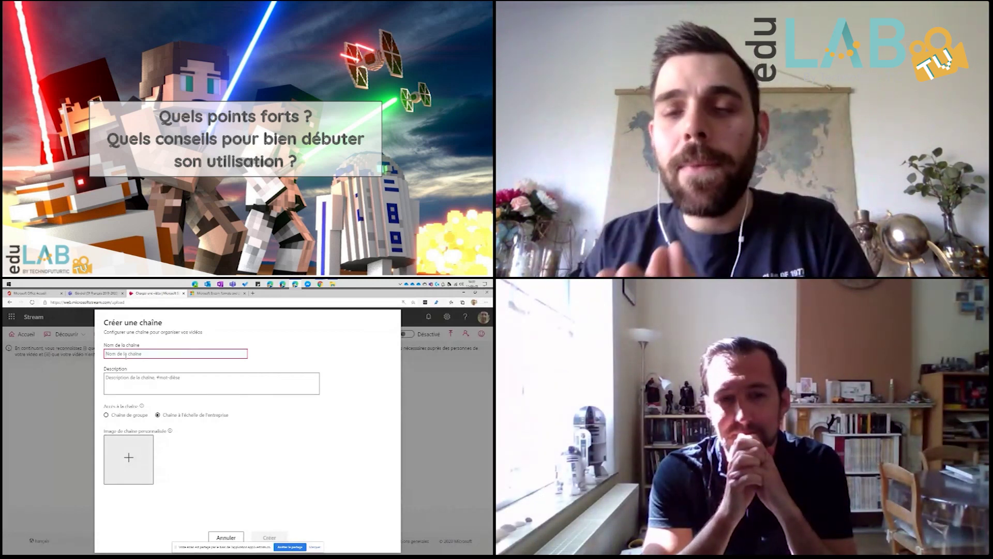
{"action": "left_click", "coordinate": [230, 536]}
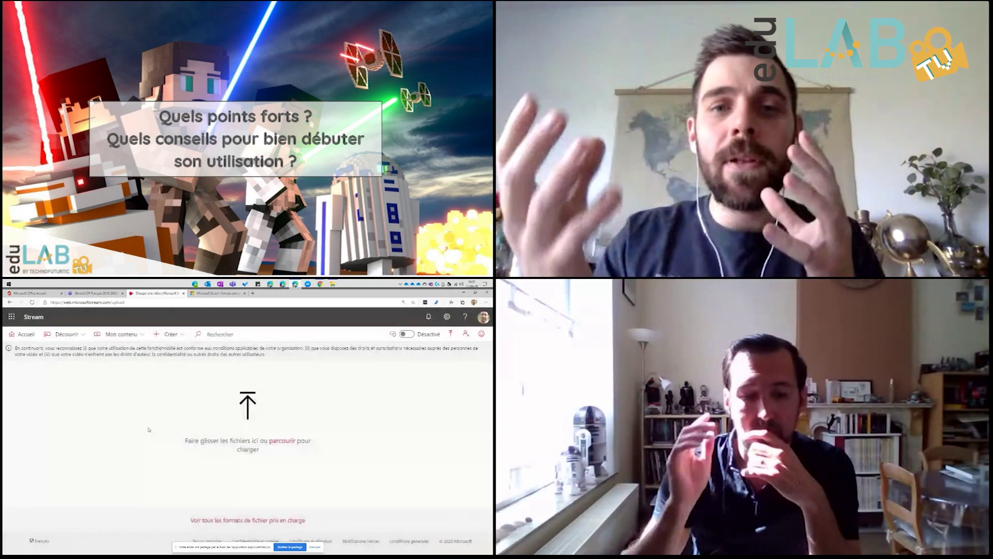
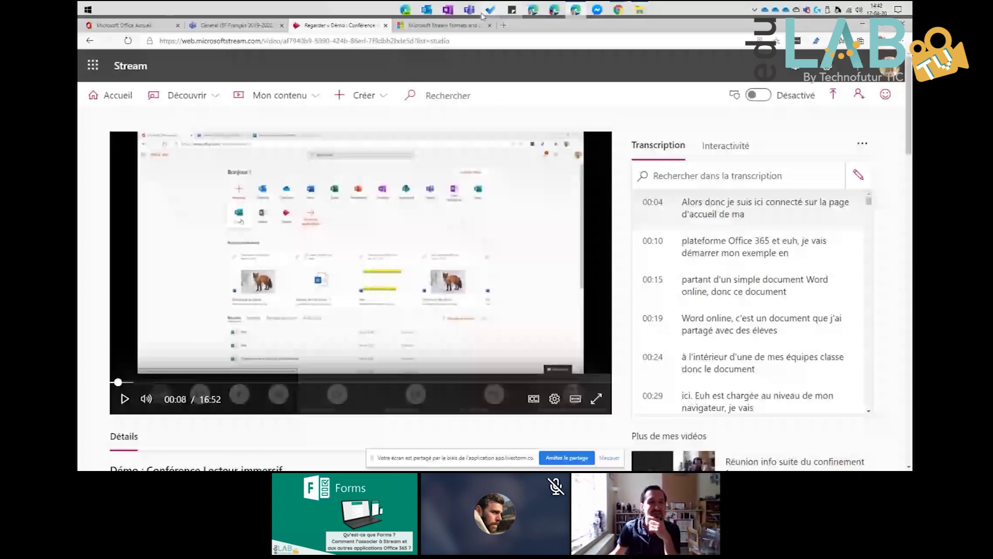
Step: Go back to the Office 365 home page, open Forms and look through the existing forms and quizzes
{"action": "left_click", "coordinate": [233, 25]}
{"action": "left_click", "coordinate": [127, 25]}
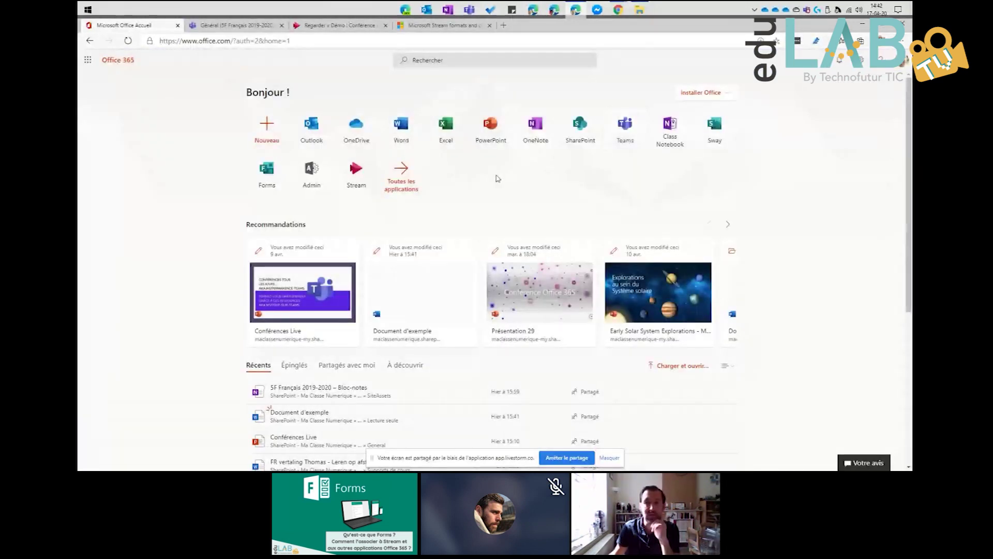
{"action": "left_click", "coordinate": [268, 170]}
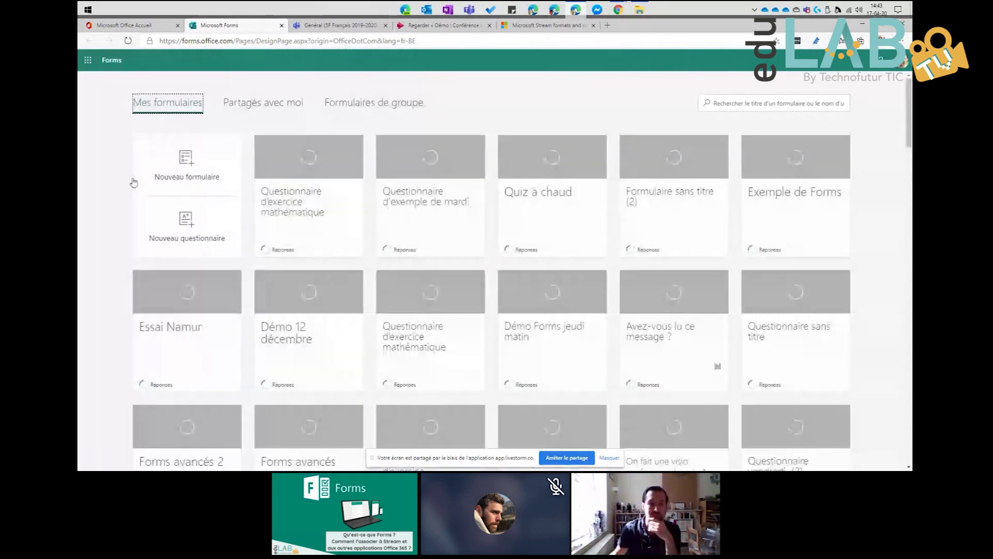
{"action": "scroll", "coordinate": [135, 182], "scroll_direction": "down", "scroll_amount": 5}
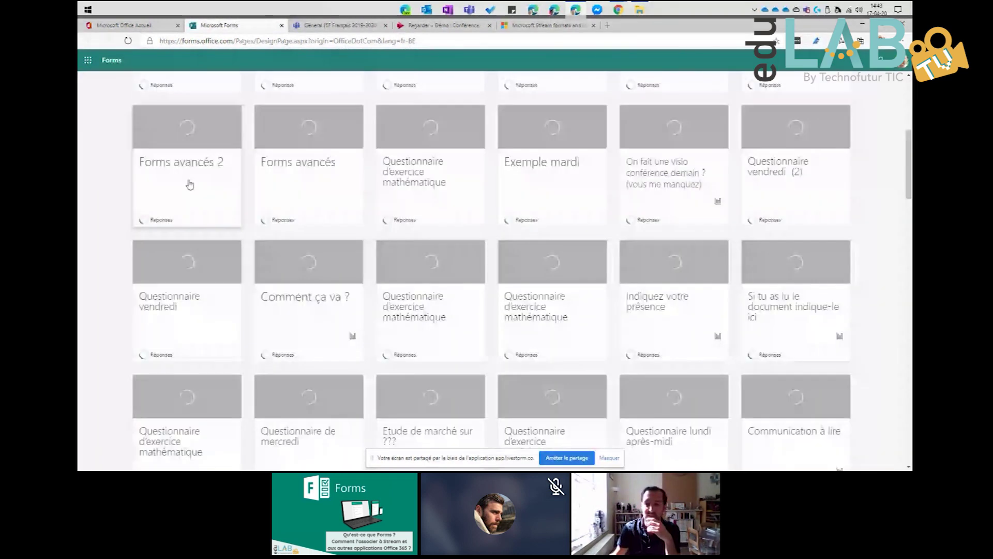
{"action": "scroll", "coordinate": [190, 185], "scroll_direction": "down", "scroll_amount": 10}
{"action": "scroll", "coordinate": [561, 232], "scroll_direction": "up", "scroll_amount": 10}
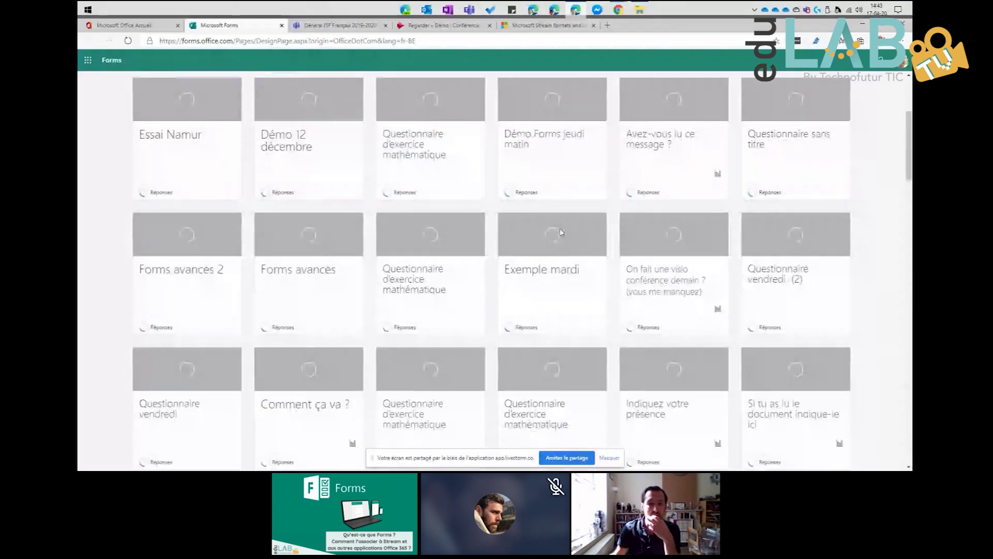
{"action": "scroll", "coordinate": [562, 232], "scroll_direction": "up", "scroll_amount": 4}
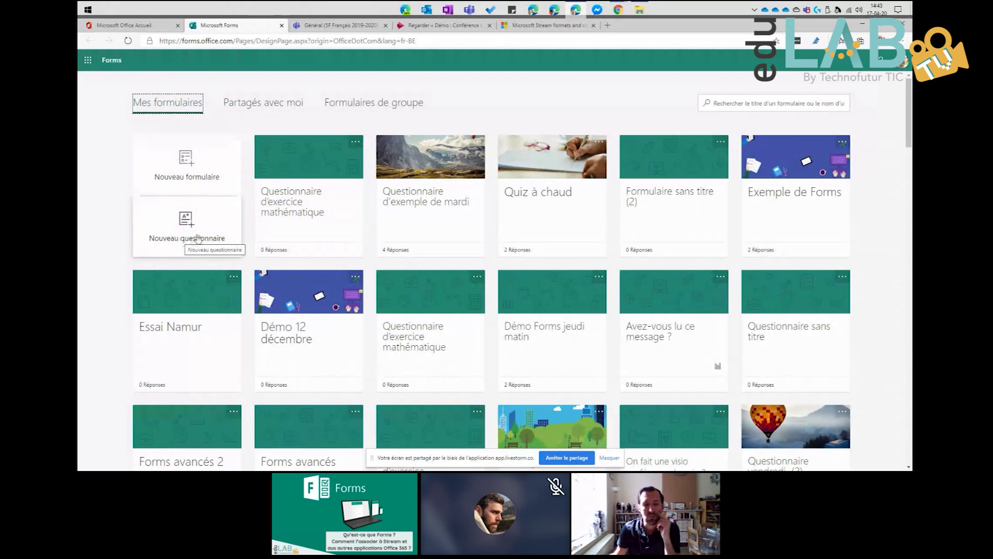
Step: Create a new quiz and title it "Démo Edulab"
{"action": "left_click", "coordinate": [182, 229]}
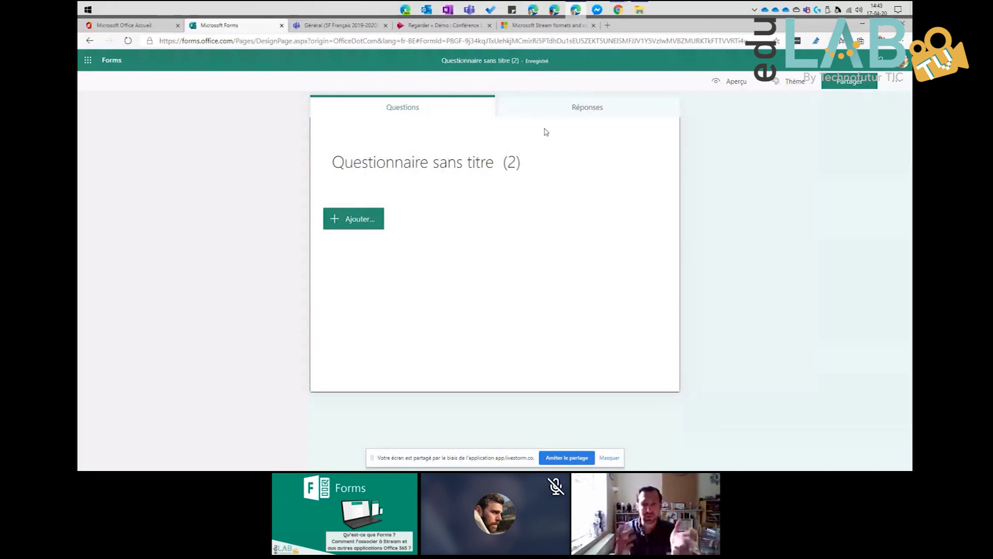
{"action": "left_click", "coordinate": [461, 171]}
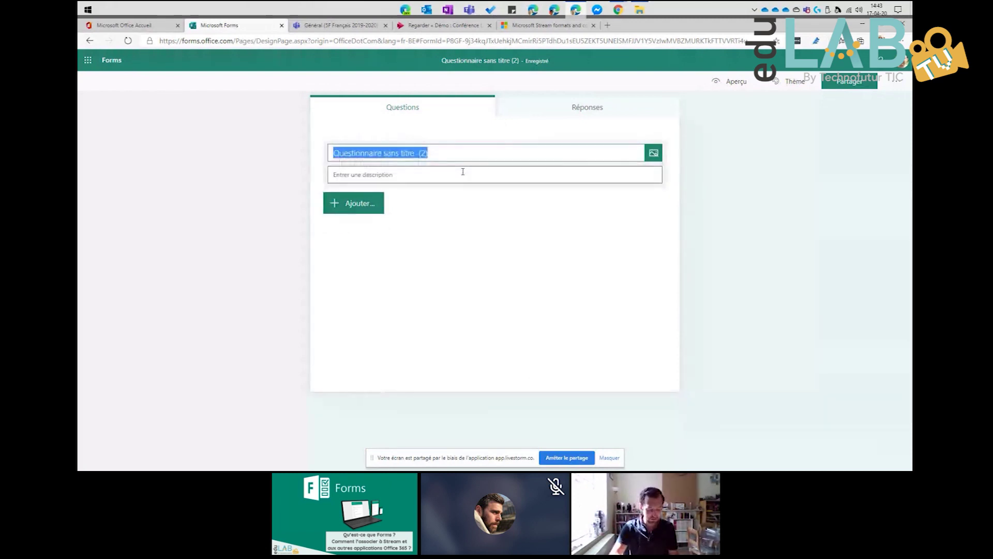
{"action": "type", "text": "Démo Edulab"}
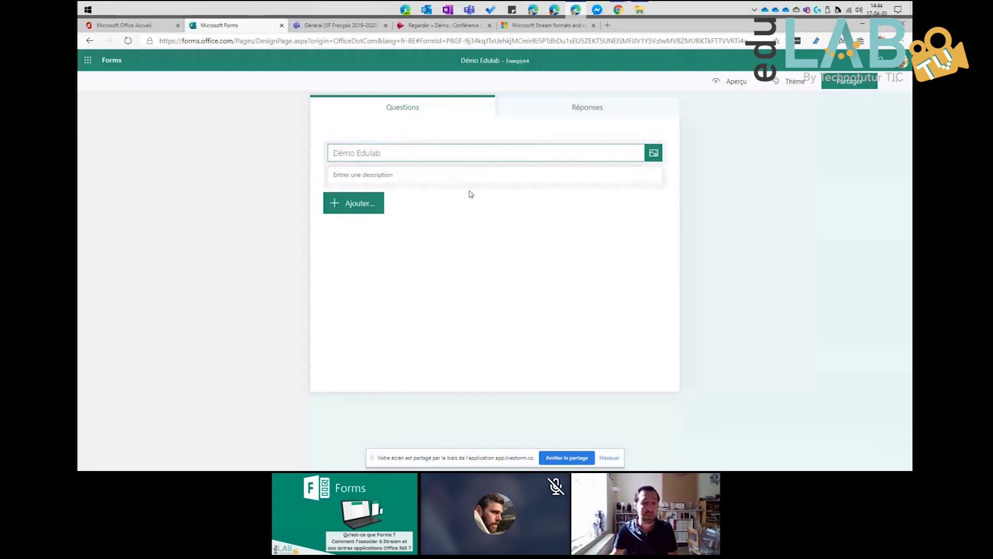
{"action": "left_click", "coordinate": [687, 261]}
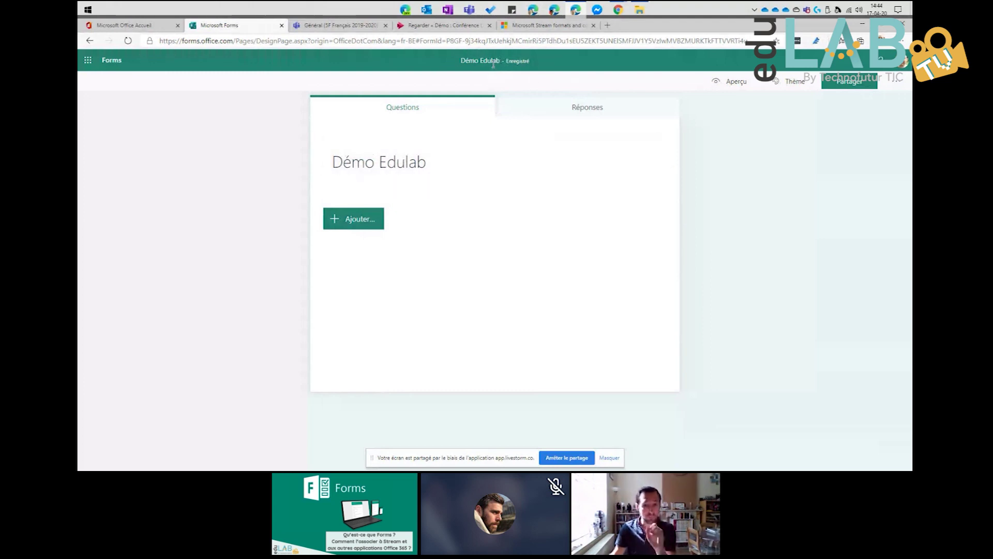
Step: Try to add the Star Wars logo to the quiz title from an image search for "Strawars", and remove it
{"action": "left_click", "coordinate": [480, 163]}
{"action": "left_click", "coordinate": [405, 158]}
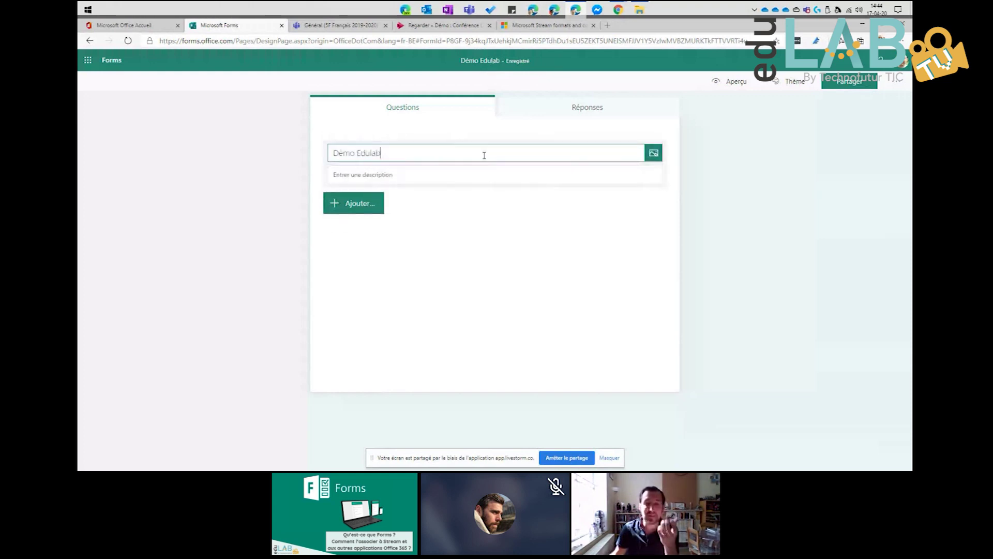
{"action": "left_click", "coordinate": [649, 154]}
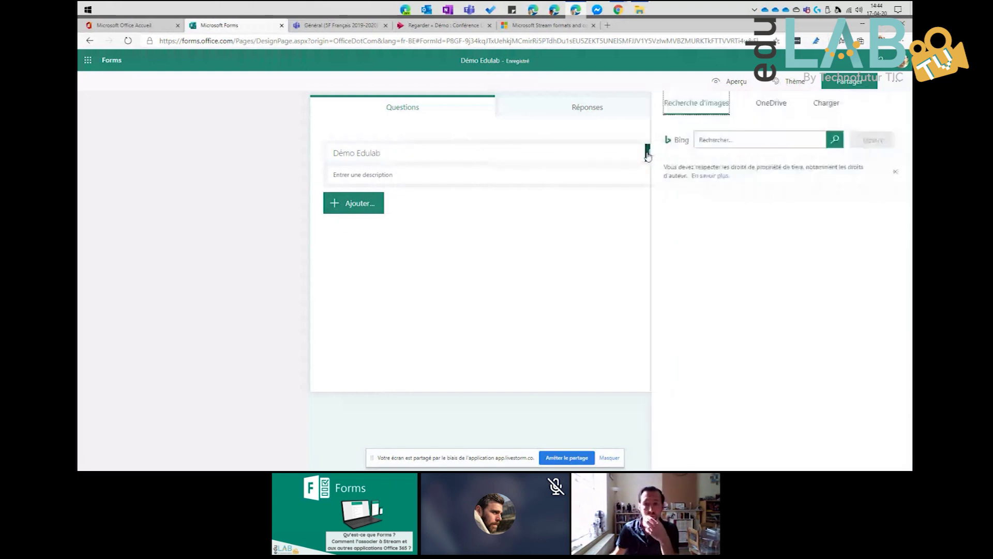
{"action": "left_click", "coordinate": [736, 139]}
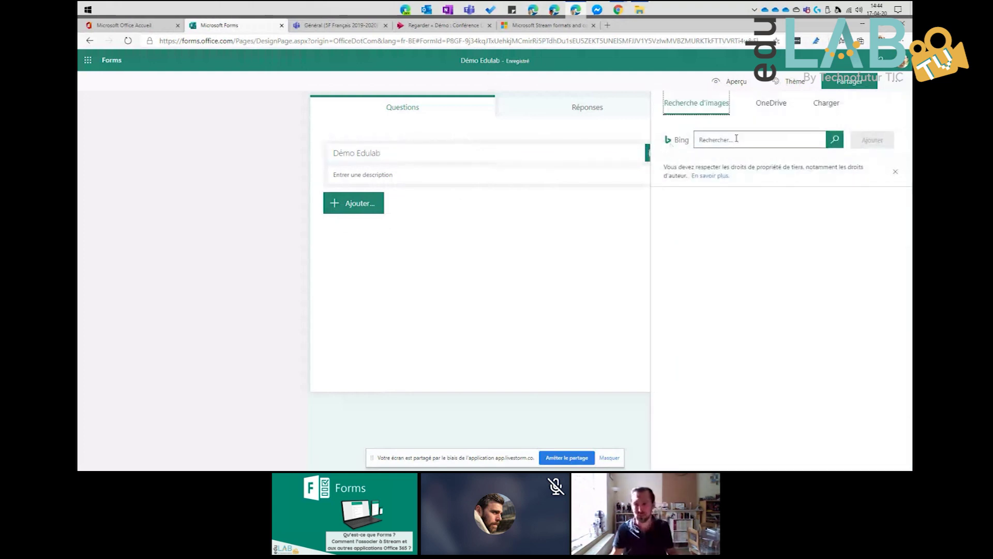
{"action": "type", "text": "s"}
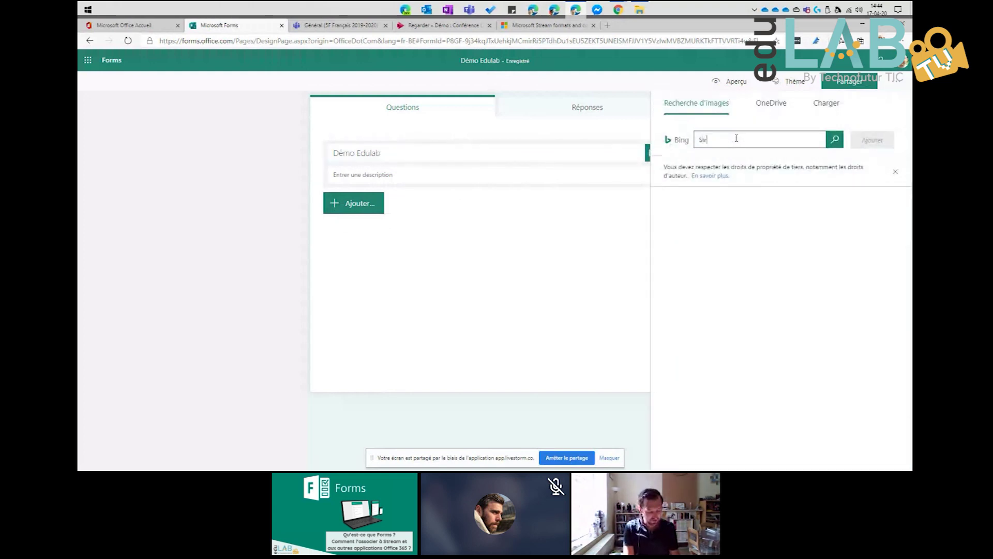
{"action": "type", "text": "trawars"}
{"action": "key", "text": "Return"}
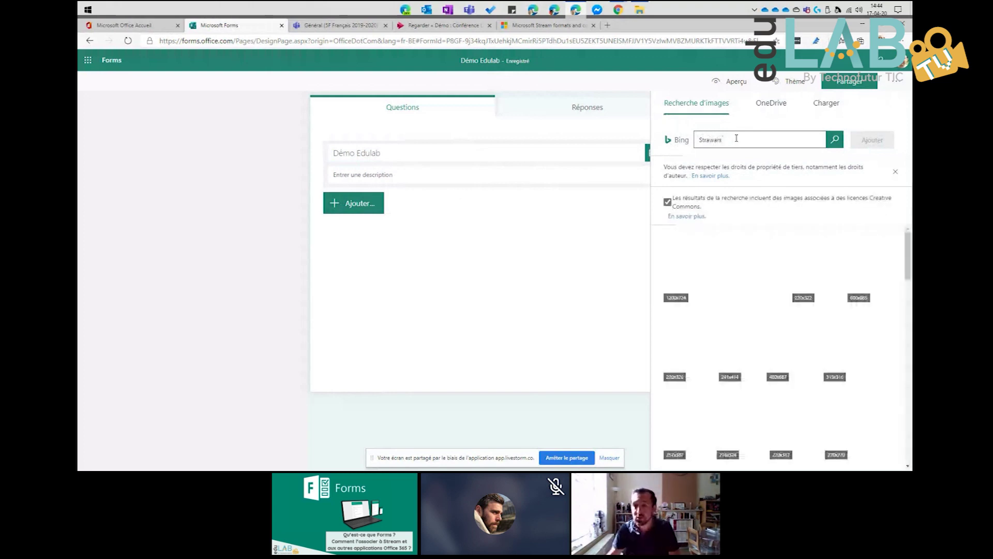
{"action": "left_click", "coordinate": [727, 261]}
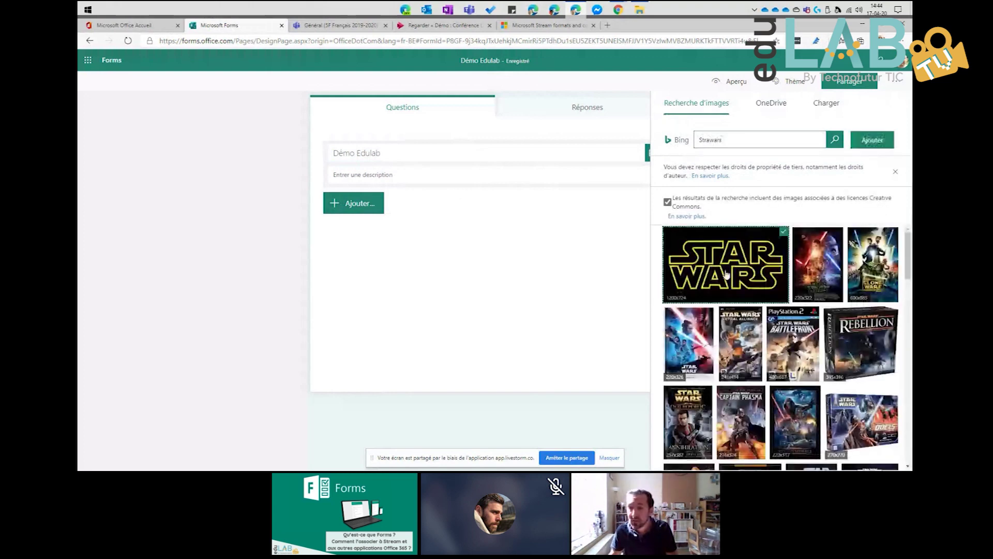
{"action": "left_click", "coordinate": [878, 144]}
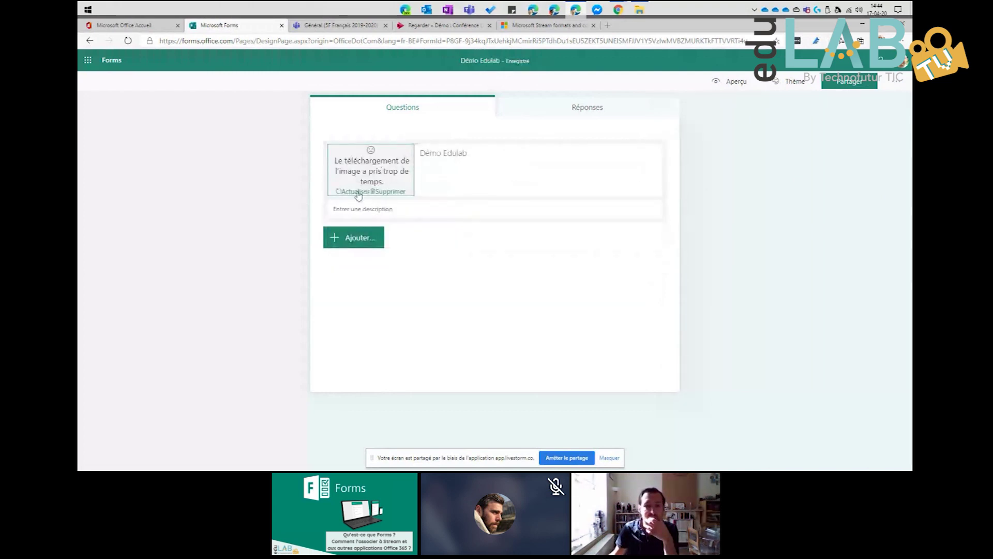
{"action": "left_click", "coordinate": [395, 192]}
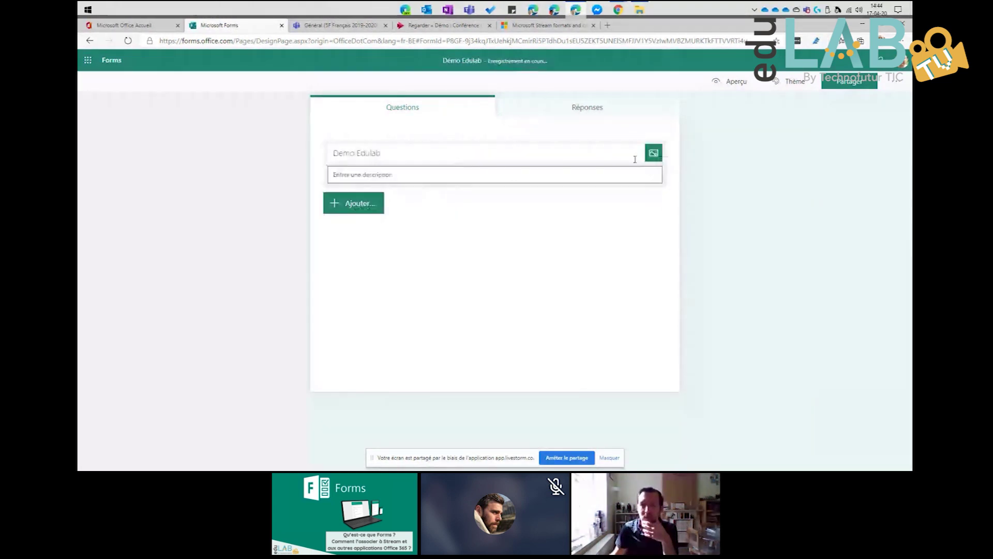
Step: Try to add a different picture to the quiz title from an image search for "Starwars", and reload the picture
{"action": "left_click", "coordinate": [654, 154]}
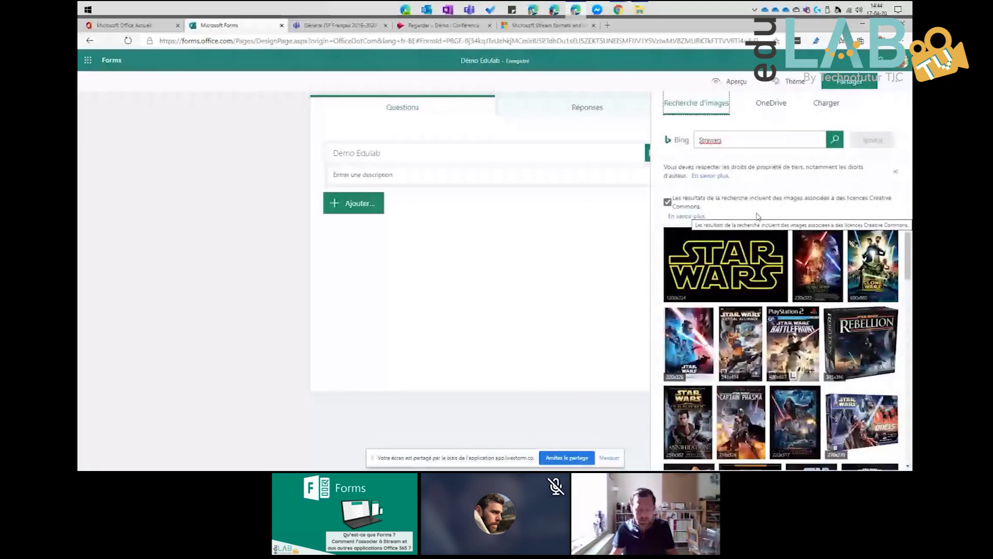
{"action": "left_click", "coordinate": [708, 140]}
{"action": "key", "text": "BackSpace"}
{"action": "key", "text": "BackSpace"}
{"action": "type", "text": "ar"}
{"action": "key", "text": "Return"}
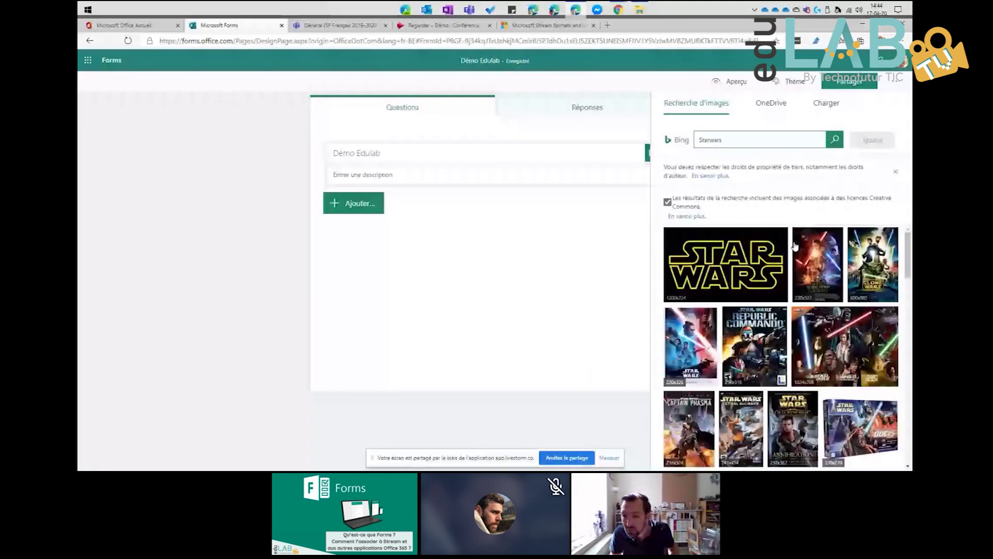
{"action": "scroll", "coordinate": [795, 246], "scroll_direction": "down", "scroll_amount": 3}
{"action": "scroll", "coordinate": [795, 246], "scroll_direction": "down", "scroll_amount": 3}
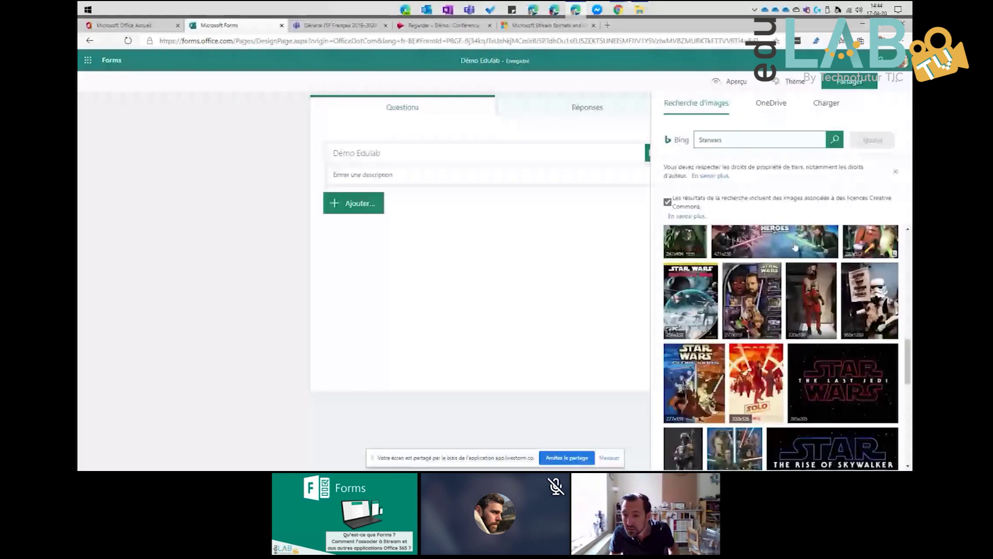
{"action": "scroll", "coordinate": [796, 246], "scroll_direction": "down", "scroll_amount": 1}
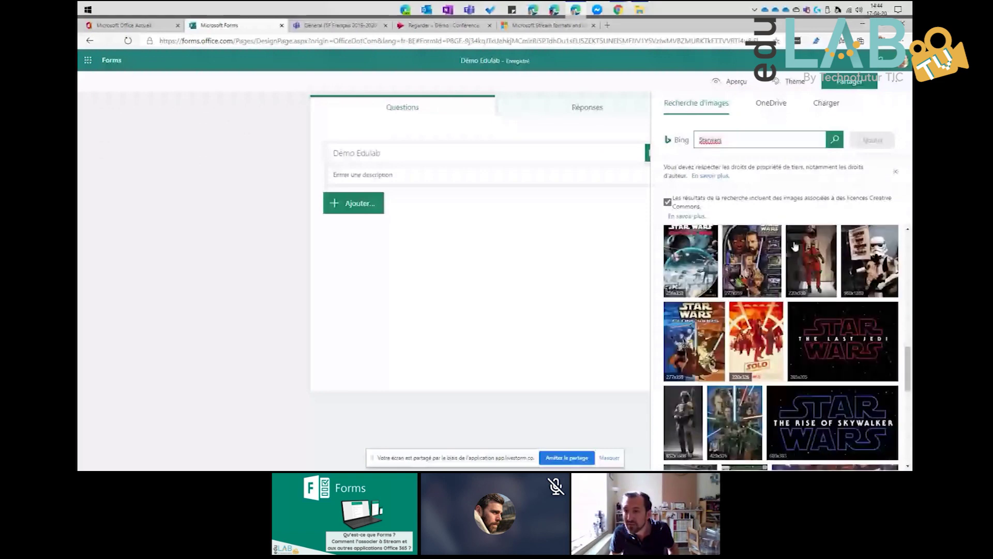
{"action": "left_click", "coordinate": [796, 246]}
{"action": "left_click", "coordinate": [871, 140]}
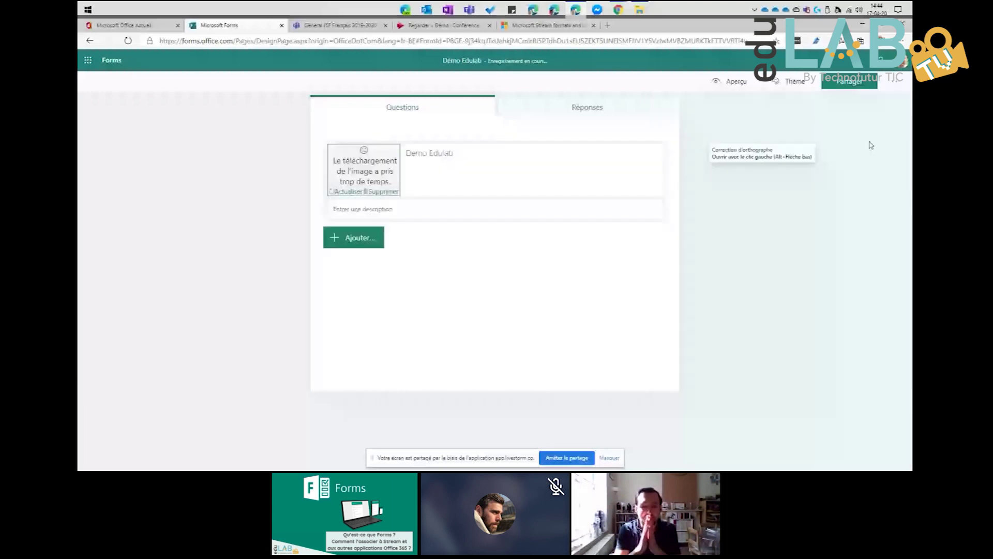
{"action": "left_click", "coordinate": [344, 192]}
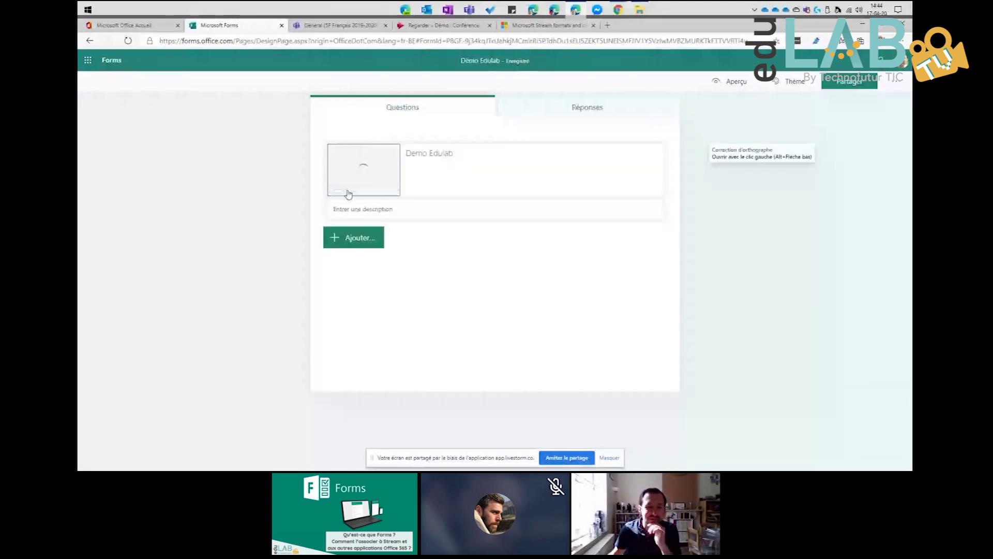
{"action": "left_click", "coordinate": [412, 211]}
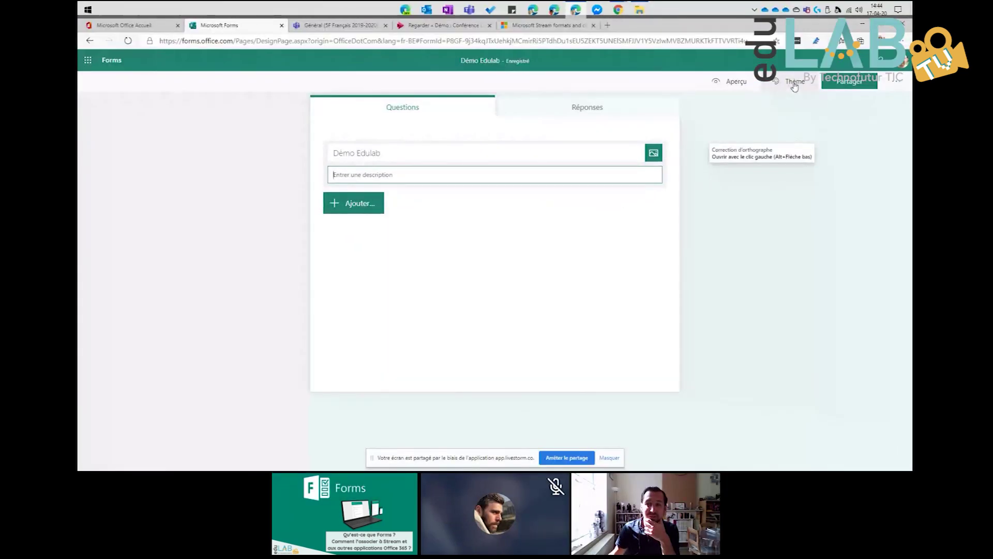
Step: Try several of the illustrated preset themes on the quiz
{"action": "left_click", "coordinate": [786, 82]}
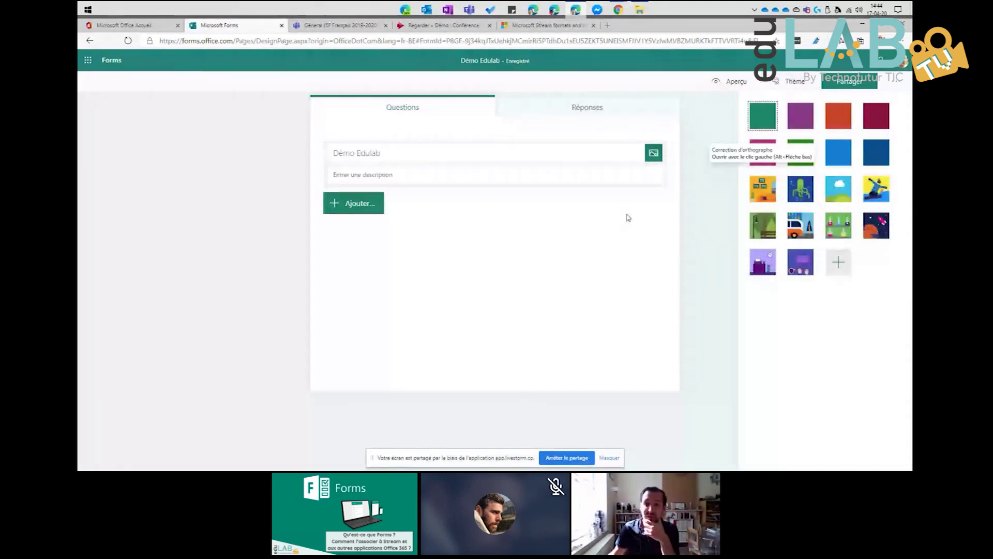
{"action": "left_click", "coordinate": [764, 191]}
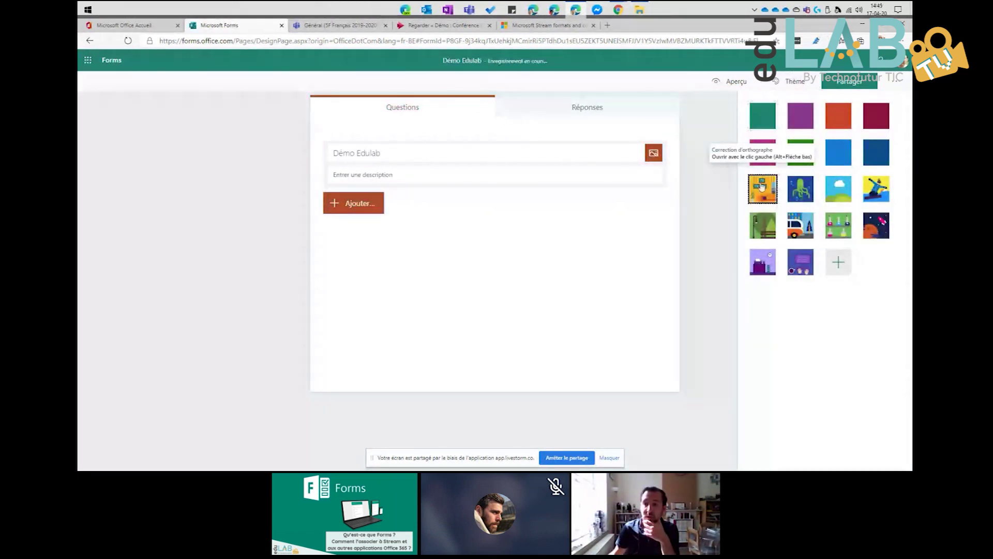
{"action": "left_click", "coordinate": [809, 192]}
{"action": "left_click", "coordinate": [838, 188]}
{"action": "left_click", "coordinate": [876, 189]}
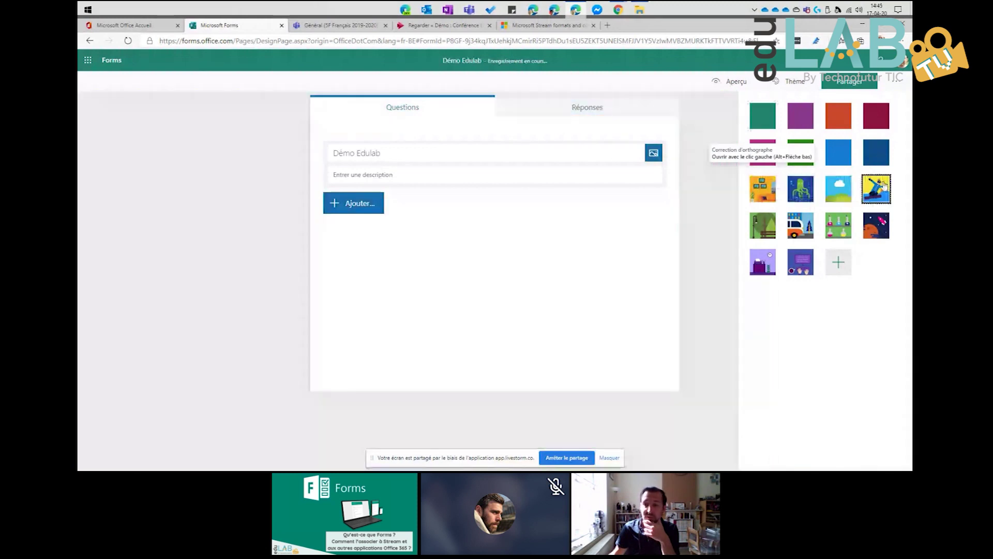
{"action": "left_click", "coordinate": [838, 225]}
{"action": "left_click", "coordinate": [800, 227]}
{"action": "left_click", "coordinate": [763, 262]}
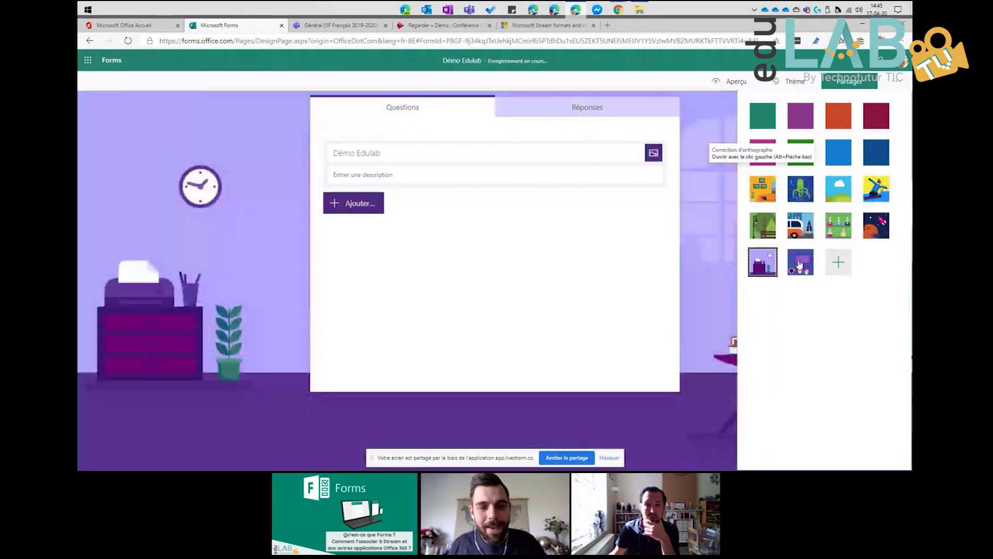
{"action": "left_click", "coordinate": [800, 262]}
Step: Try the solid-colour preset themes on the quiz one after another
{"action": "left_click", "coordinate": [763, 115]}
{"action": "left_click", "coordinate": [800, 115]}
{"action": "left_click", "coordinate": [838, 115]}
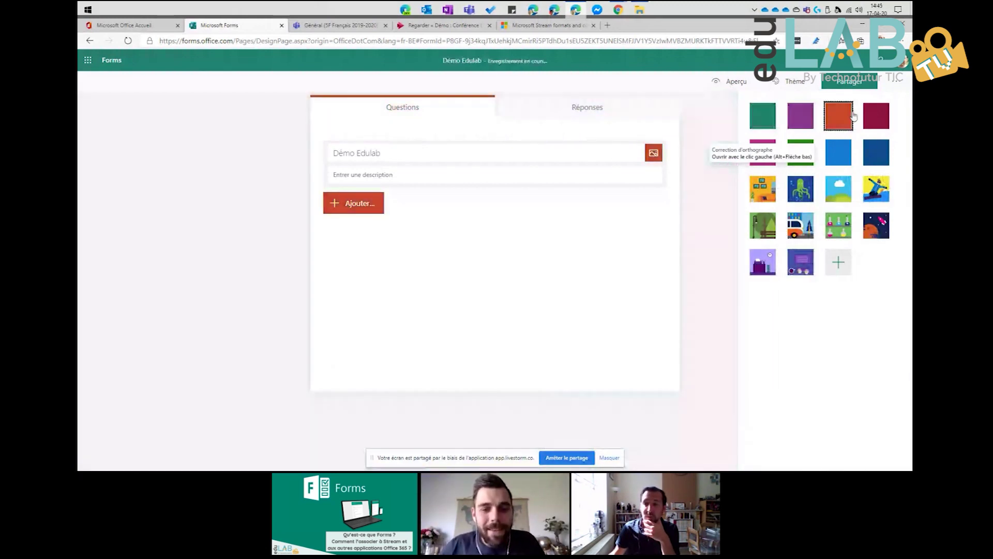
{"action": "left_click", "coordinate": [876, 115]}
{"action": "left_click", "coordinate": [877, 153]}
{"action": "left_click", "coordinate": [838, 152]}
{"action": "left_click", "coordinate": [800, 152]}
{"action": "left_click", "coordinate": [763, 152]}
Step: Customize the theme with the "Star Wars The Last Jedi" picture from the image search as the quiz background
{"action": "left_click", "coordinate": [847, 271]}
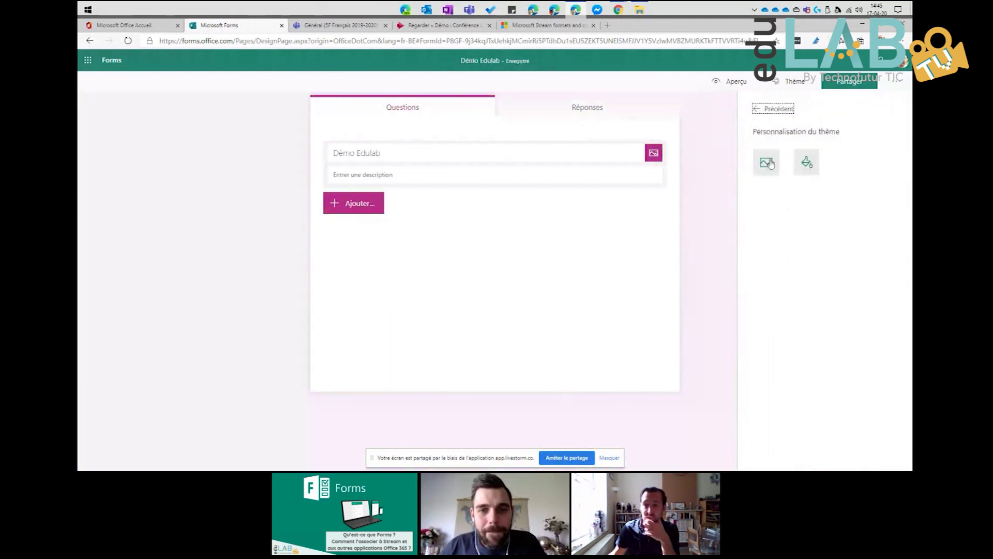
{"action": "left_click", "coordinate": [767, 163]}
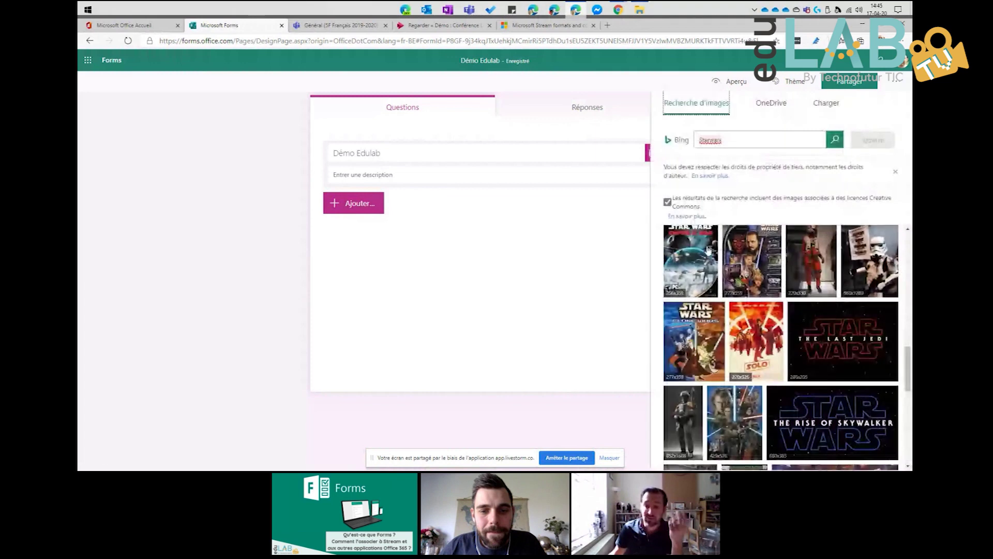
{"action": "left_click", "coordinate": [818, 354]}
{"action": "left_click", "coordinate": [873, 141]}
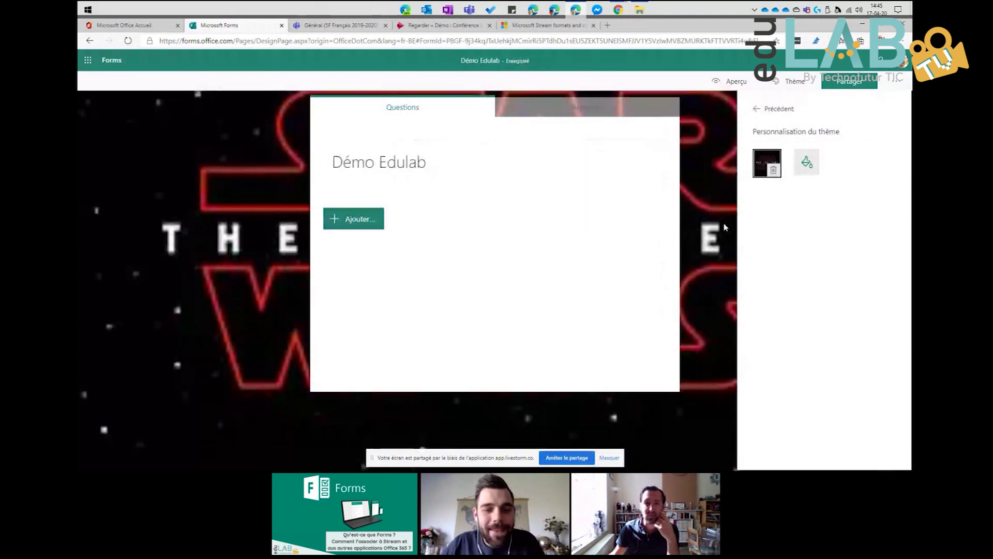
{"action": "left_click", "coordinate": [724, 227]}
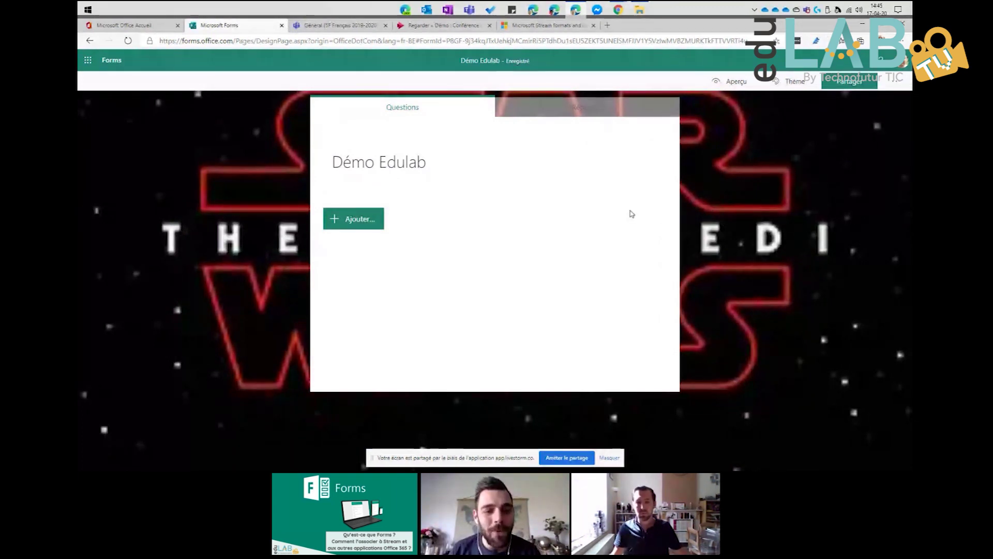
Step: Enlarge the browser's page zoom so the quiz is easier to read
{"action": "key", "text": "ctrl+plus"}
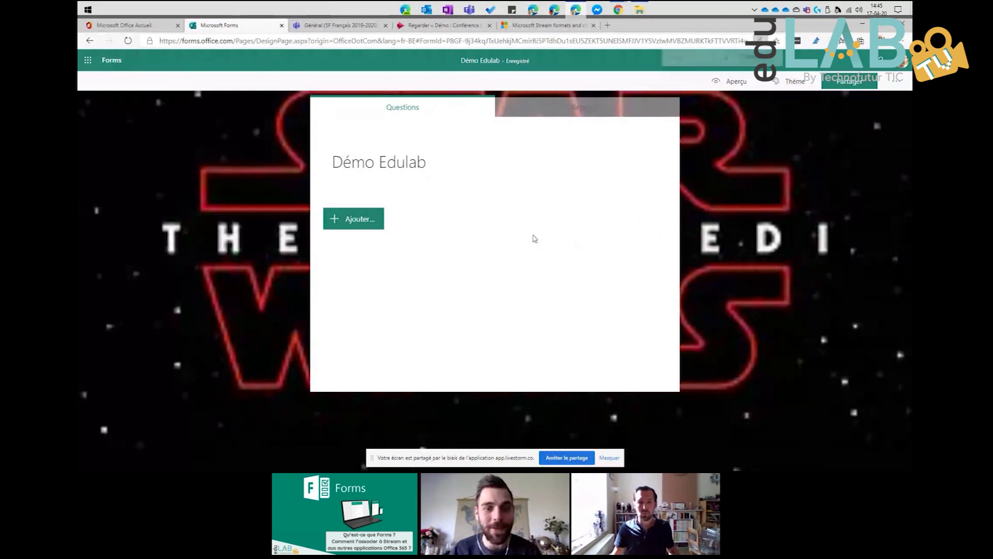
{"action": "key", "text": "ctrl+minus"}
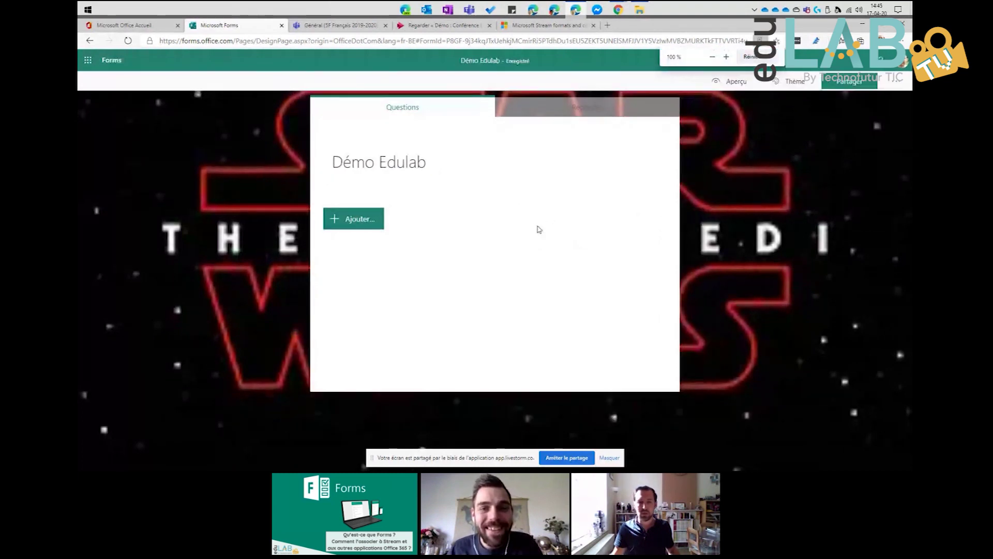
{"action": "key", "text": "ctrl+plus"}
{"action": "key", "text": "ctrl+plus"}
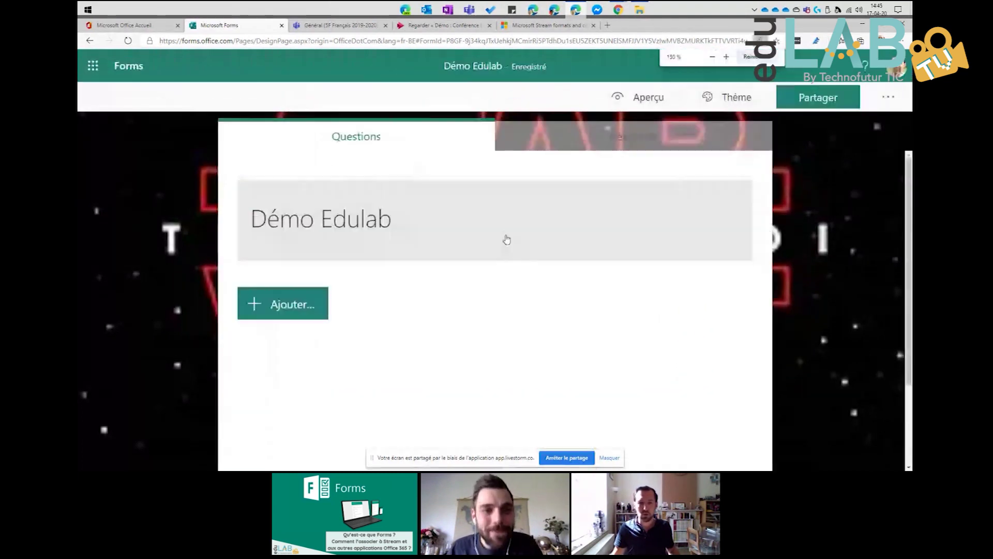
{"action": "scroll", "coordinate": [508, 238], "scroll_direction": "down", "scroll_amount": 1}
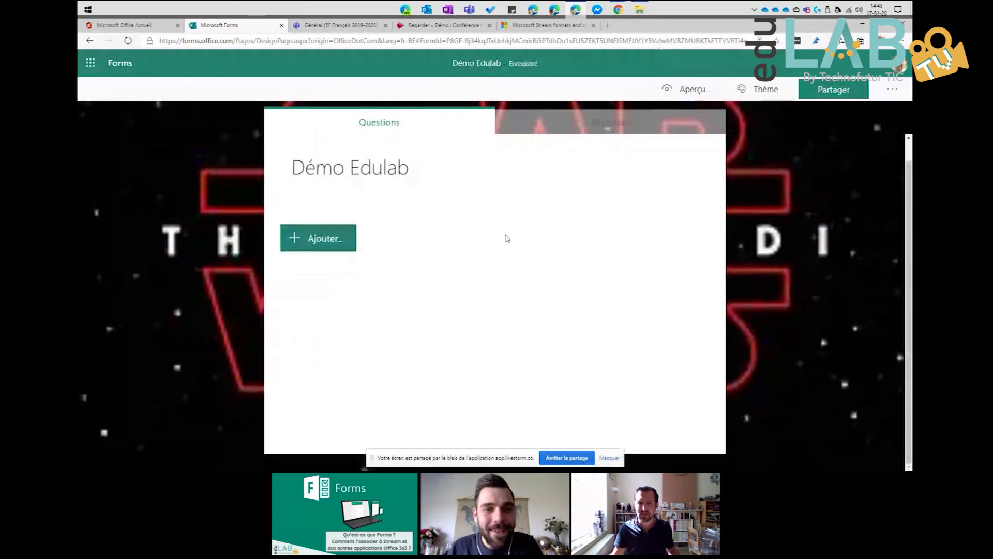
{"action": "scroll", "coordinate": [507, 239], "scroll_direction": "up", "scroll_amount": 1}
{"action": "scroll", "coordinate": [508, 238], "scroll_direction": "down", "scroll_amount": 1}
{"action": "scroll", "coordinate": [508, 238], "scroll_direction": "up", "scroll_amount": 1}
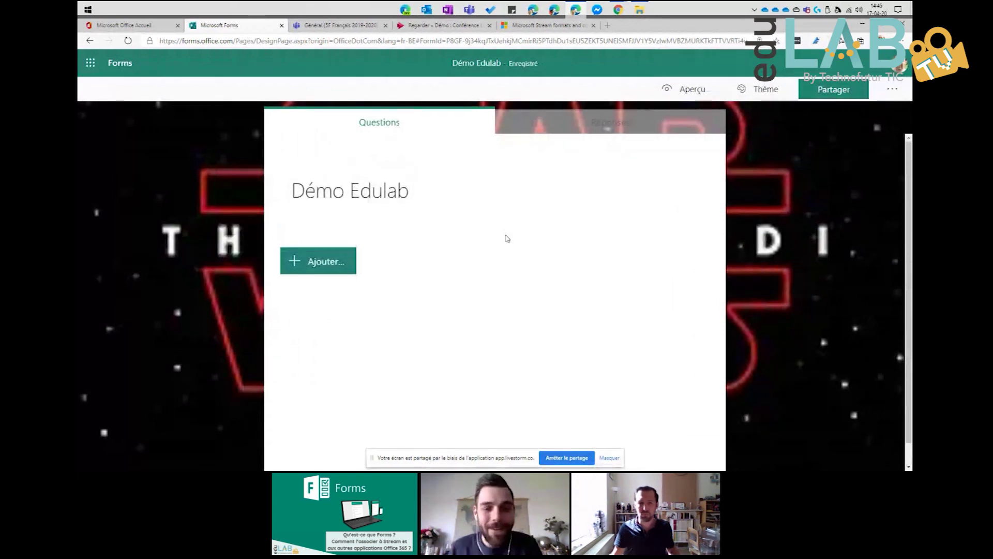
{"action": "scroll", "coordinate": [507, 238], "scroll_direction": "down", "scroll_amount": 1}
{"action": "scroll", "coordinate": [507, 238], "scroll_direction": "up", "scroll_amount": 1}
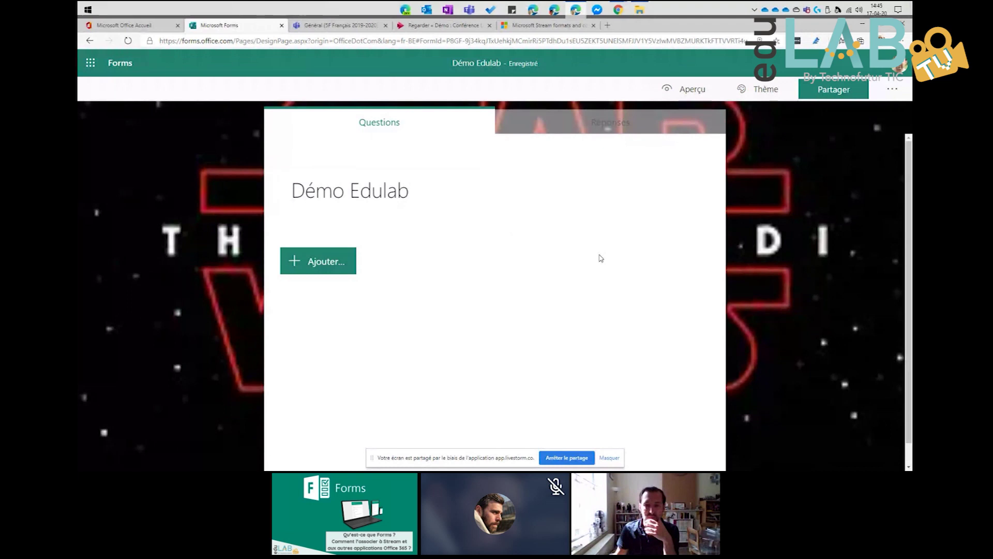
{"action": "scroll", "coordinate": [595, 256], "scroll_direction": "down", "scroll_amount": 1}
{"action": "scroll", "coordinate": [600, 237], "scroll_direction": "up", "scroll_amount": 1}
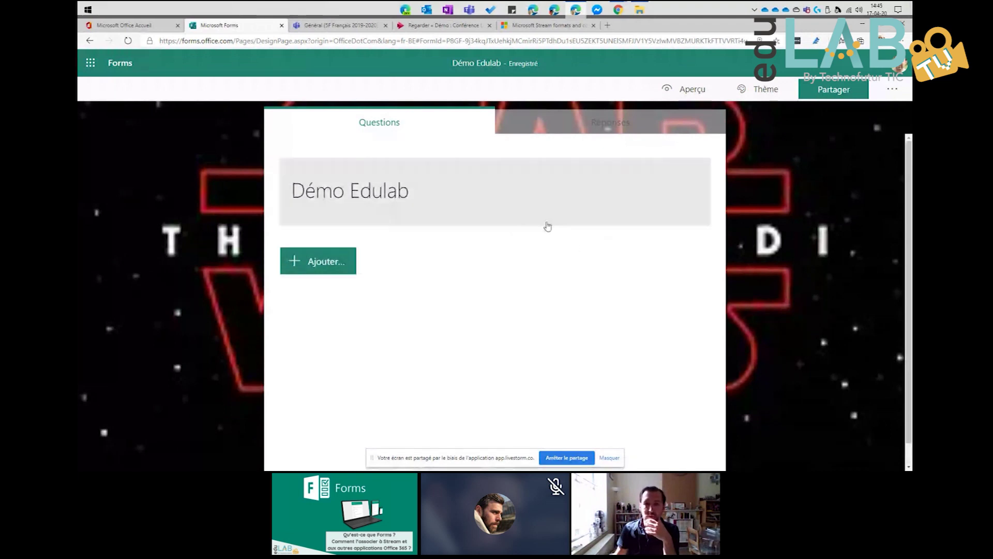
Step: Review the available question types and add a choice question reading "Quelle est la couleur du sabre de Luke dans l'épisode 3 de STrawars"
{"action": "left_click", "coordinate": [324, 263]}
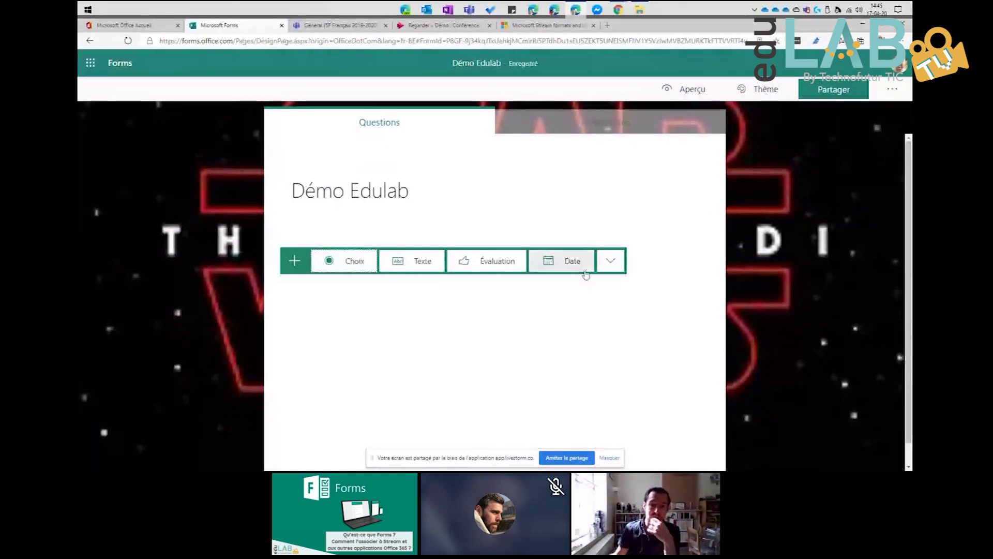
{"action": "left_click", "coordinate": [612, 263]}
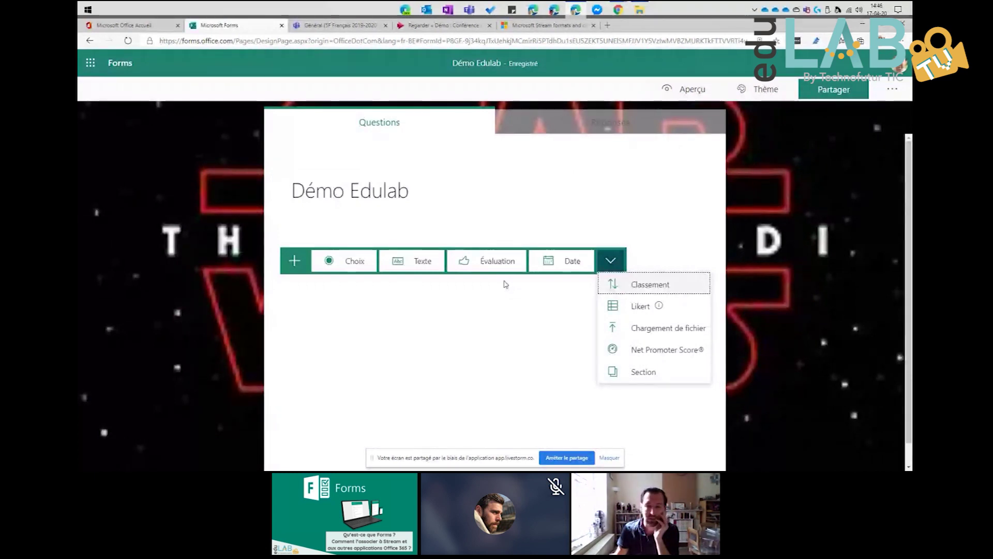
{"action": "left_click", "coordinate": [436, 305]}
{"action": "left_click", "coordinate": [339, 263]}
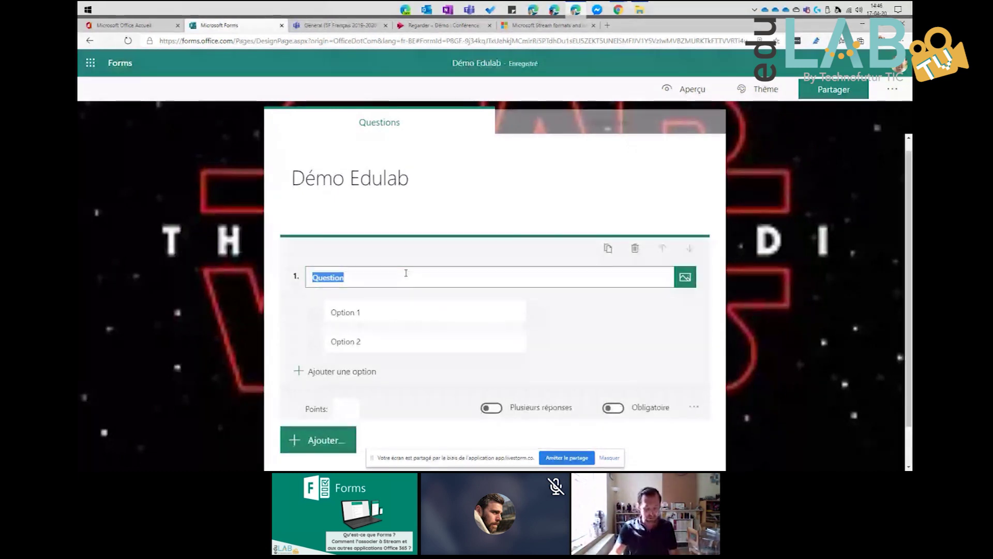
{"action": "type", "text": "Quelle"}
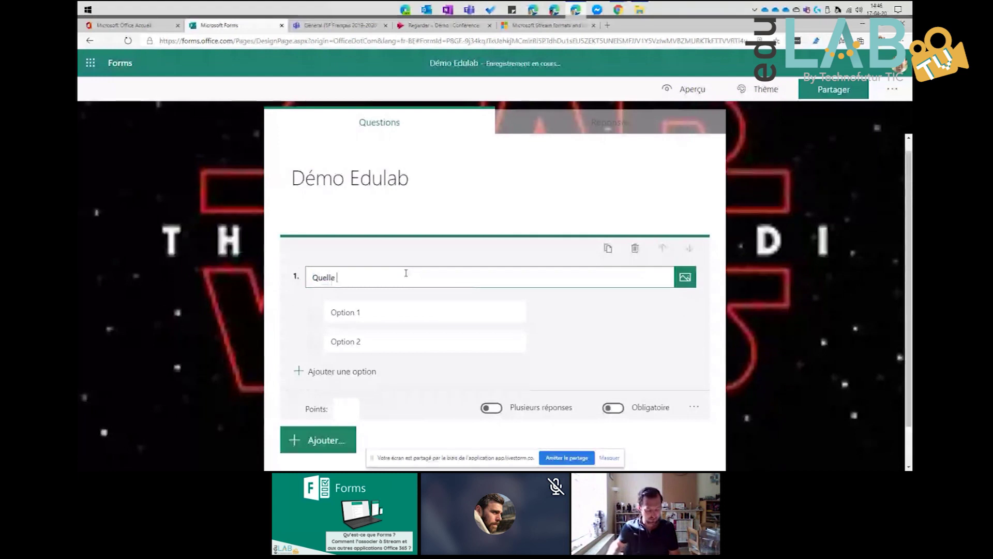
{"action": "type", "text": " est la couleur du"}
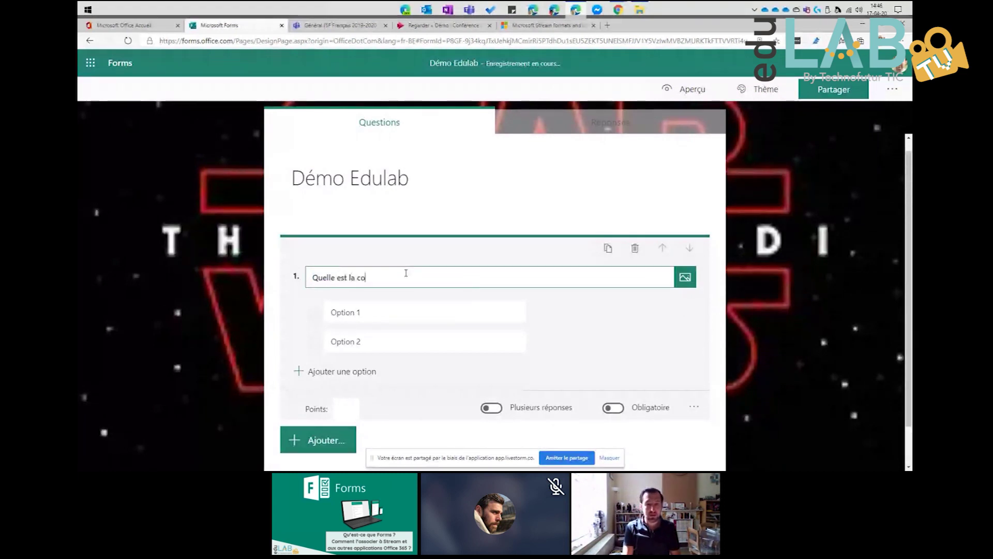
{"action": "type", "text": " sabre de Luke"}
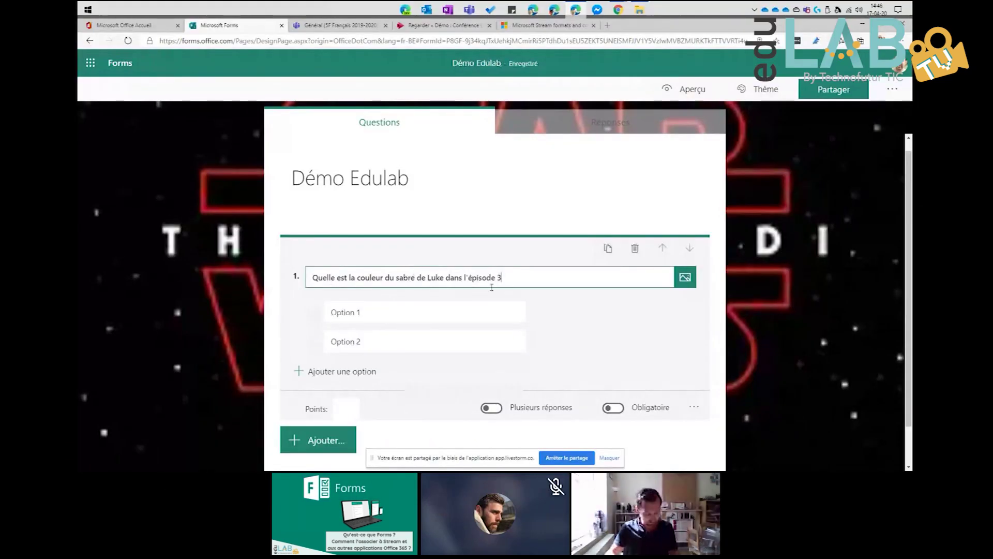
{"action": "type", "text": "de STrawars"}
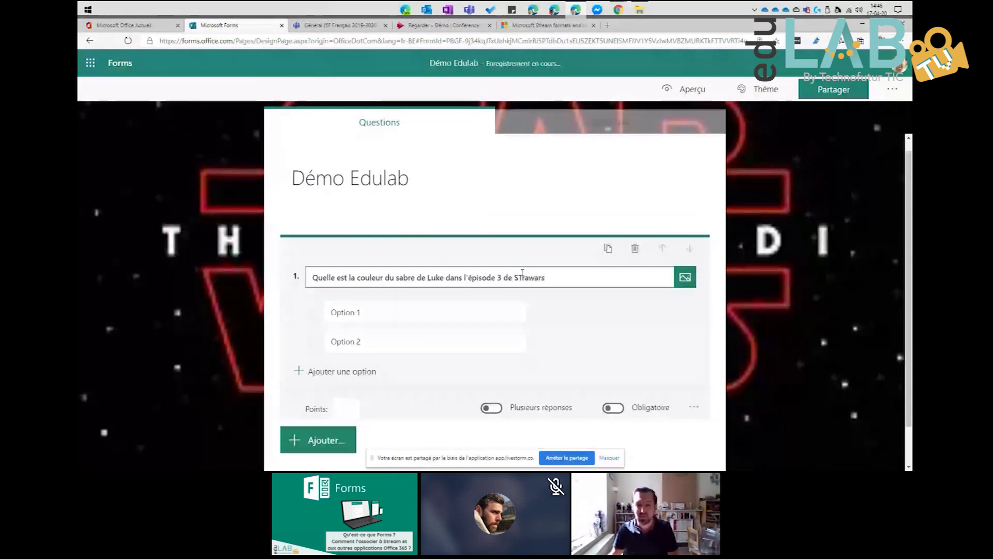
Step: Correct the question's wording so that it ends with "dans l'épisode 6 de Starwars ?"
{"action": "left_click", "coordinate": [523, 274]}
{"action": "key", "text": "BackSpace"}
{"action": "type", "text": "t"}
{"action": "left_click", "coordinate": [501, 278]}
{"action": "key", "text": "BackSpace"}
{"action": "type", "text": "6"}
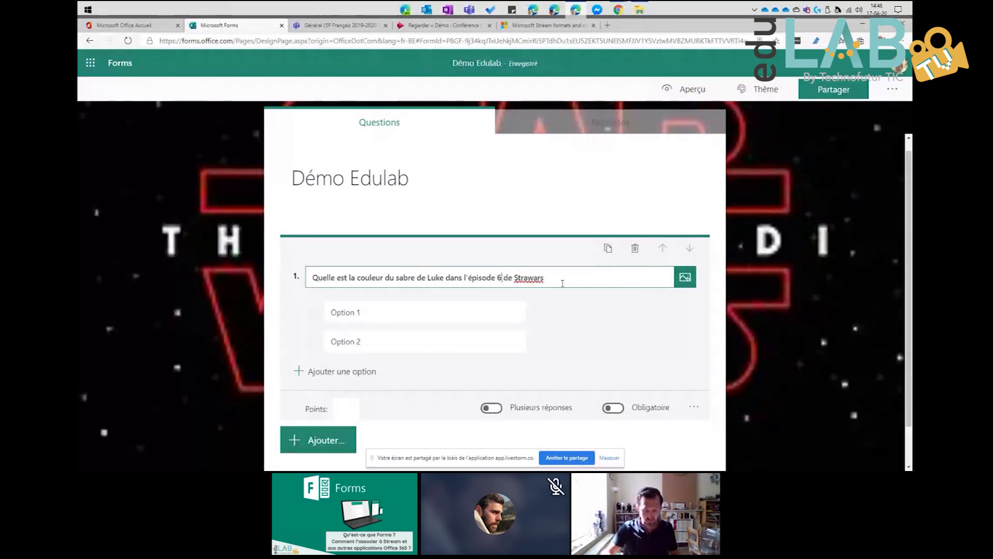
{"action": "left_click", "coordinate": [528, 276]}
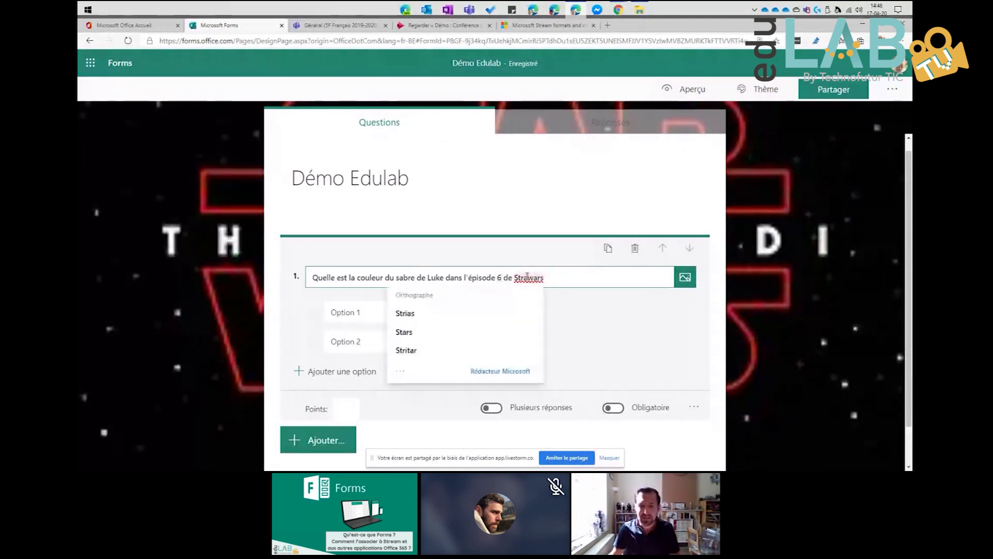
{"action": "double_click", "coordinate": [526, 275]}
{"action": "type", "text": "Starwars"}
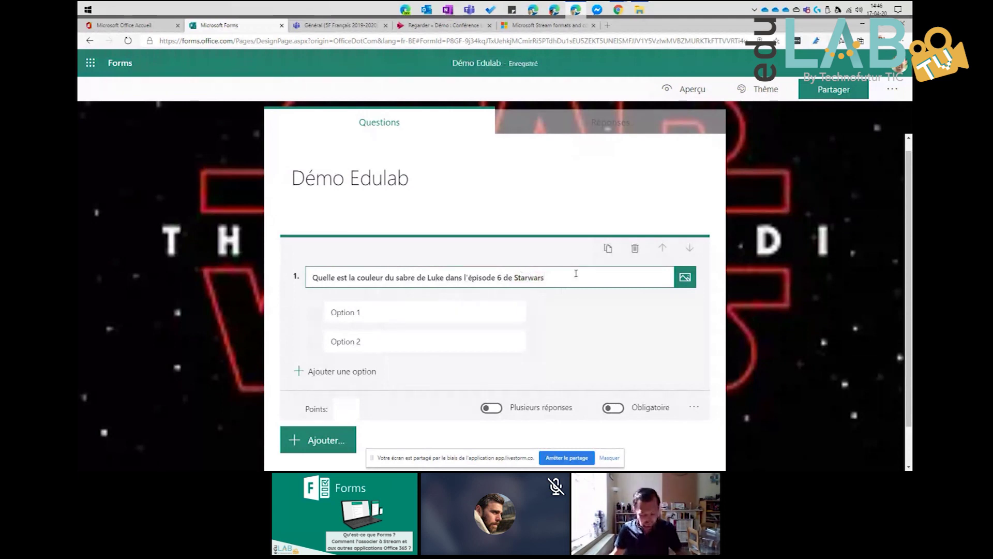
{"action": "type", "text": " ?"}
Step: Fill in the four answer options "Vert", "Bleu", "Rouge" and "Violet" for the lightsaber question
{"action": "left_click", "coordinate": [405, 311]}
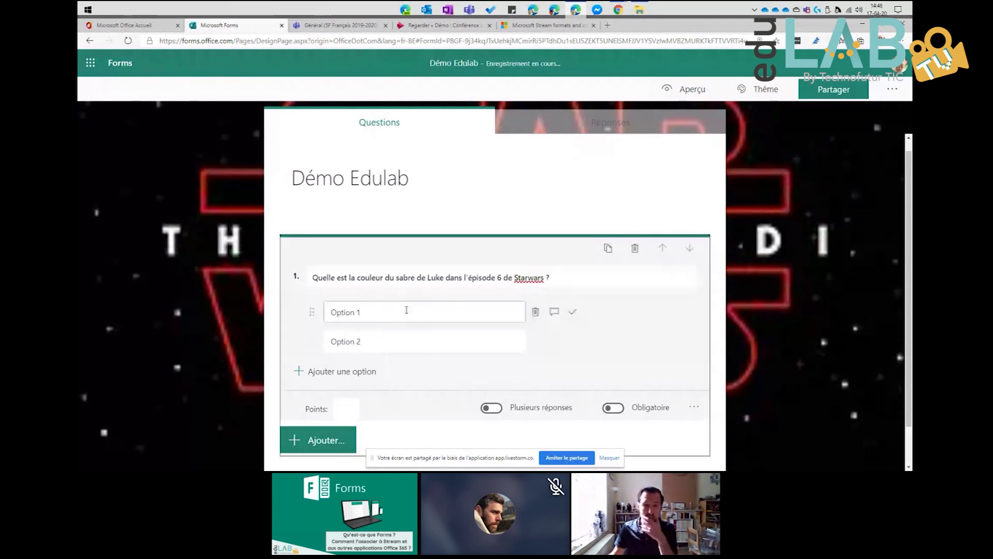
{"action": "type", "text": "Vert"}
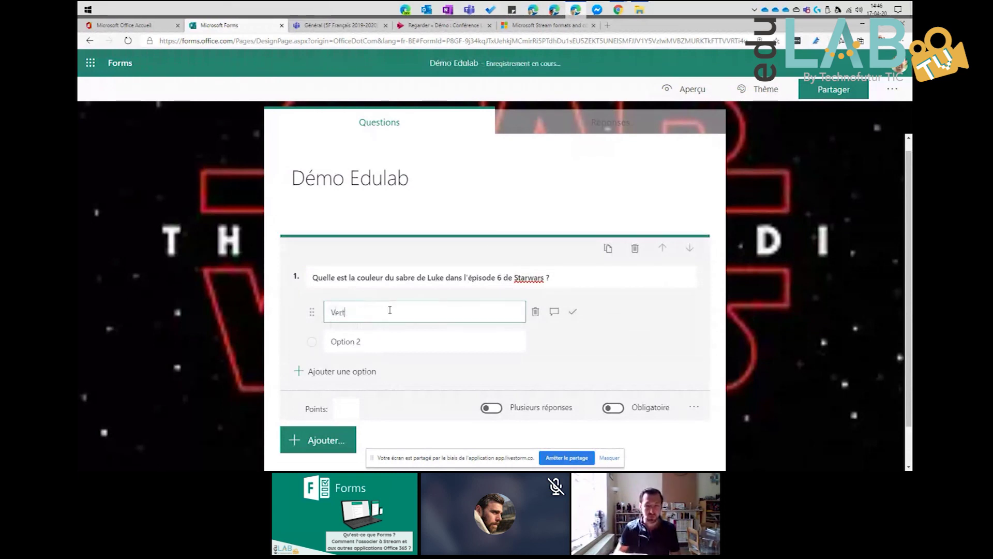
{"action": "left_click", "coordinate": [383, 339]}
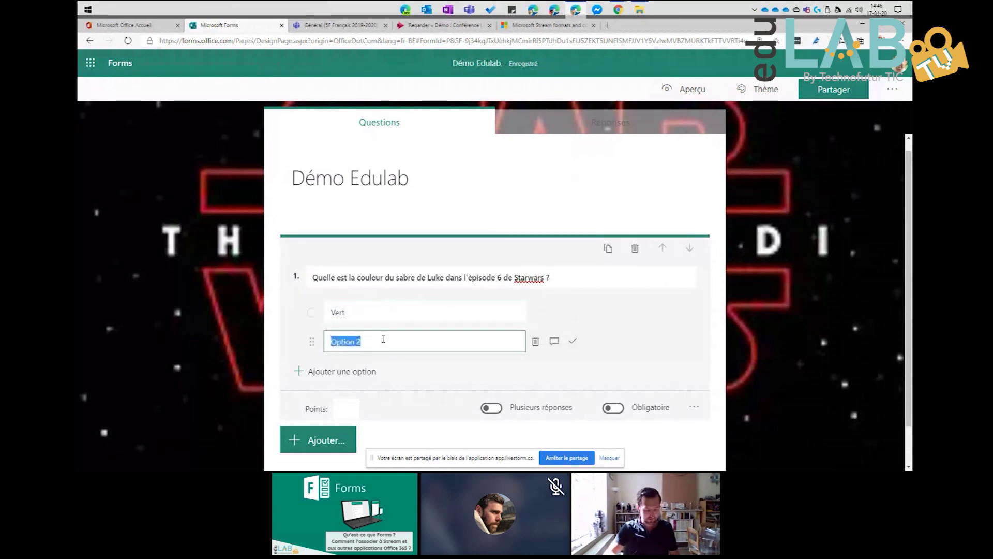
{"action": "type", "text": "Bla"}
{"action": "type", "text": "eu"}
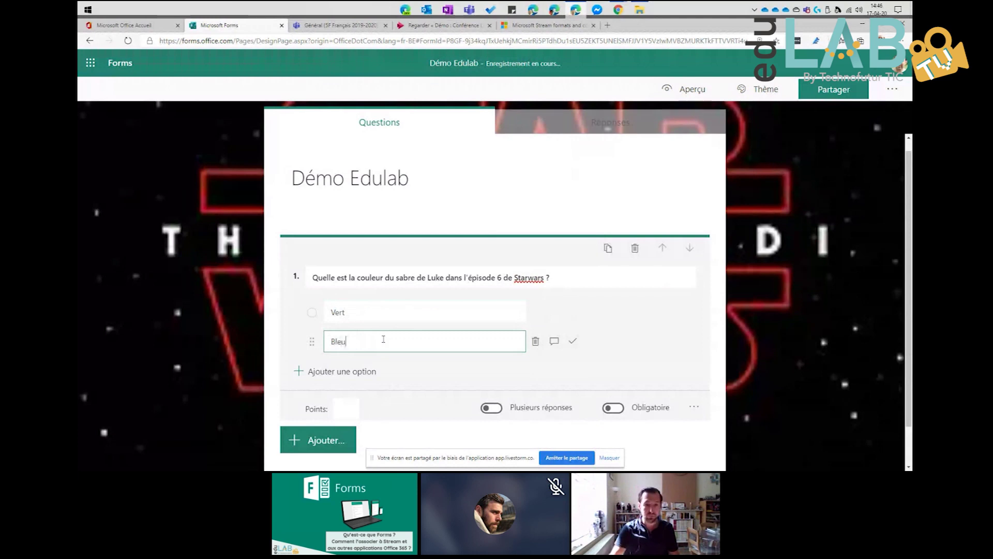
{"action": "left_click", "coordinate": [362, 371]}
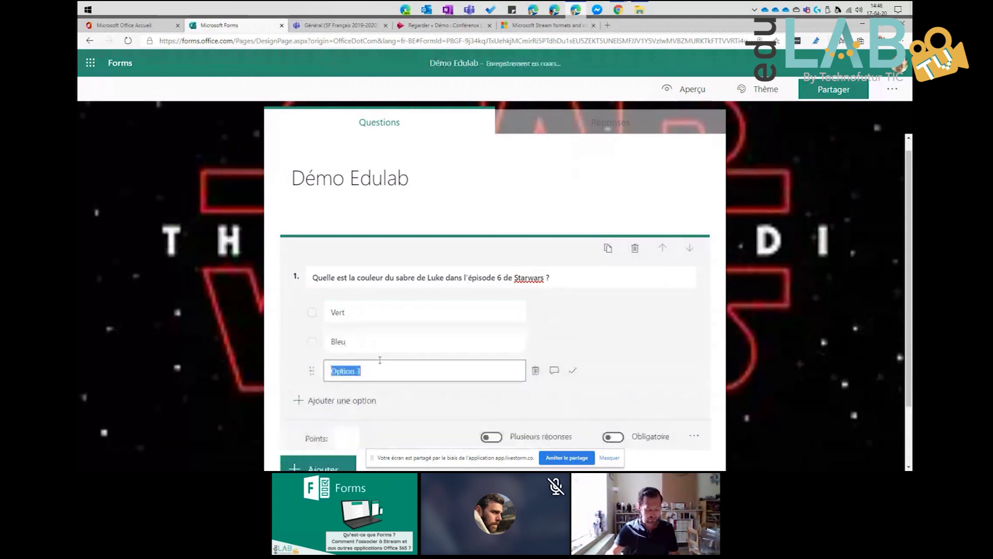
{"action": "type", "text": "Rouge"}
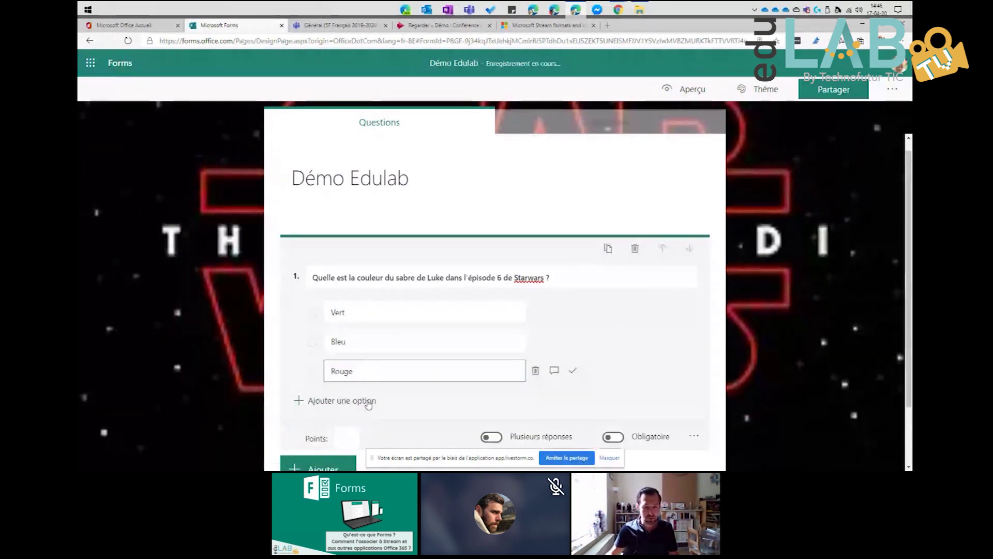
{"action": "left_click", "coordinate": [366, 401]}
{"action": "type", "text": "Violet"}
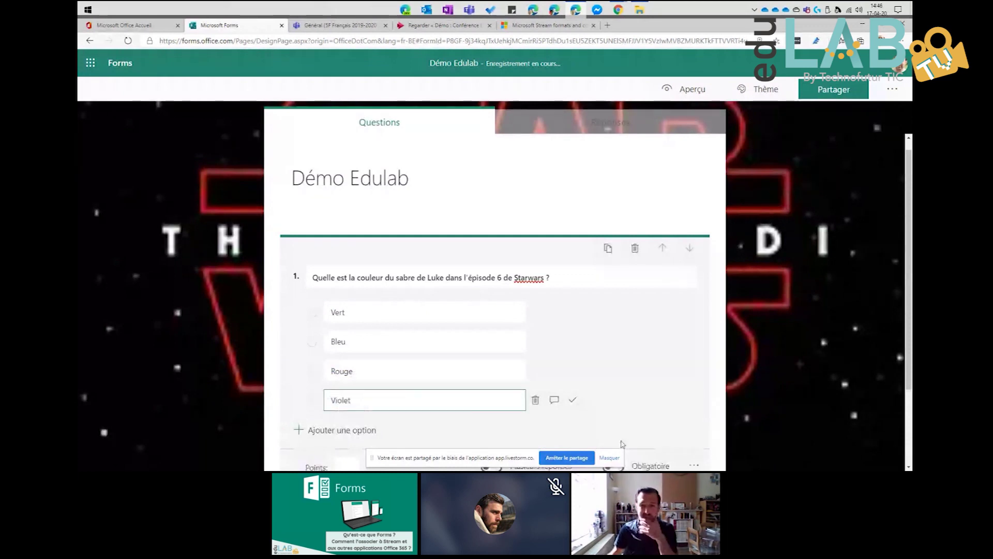
{"action": "left_click", "coordinate": [681, 355]}
Step: Mark "Vert" as the correct answer and set the question's points to 1
{"action": "scroll", "coordinate": [465, 344], "scroll_direction": "down", "scroll_amount": 2}
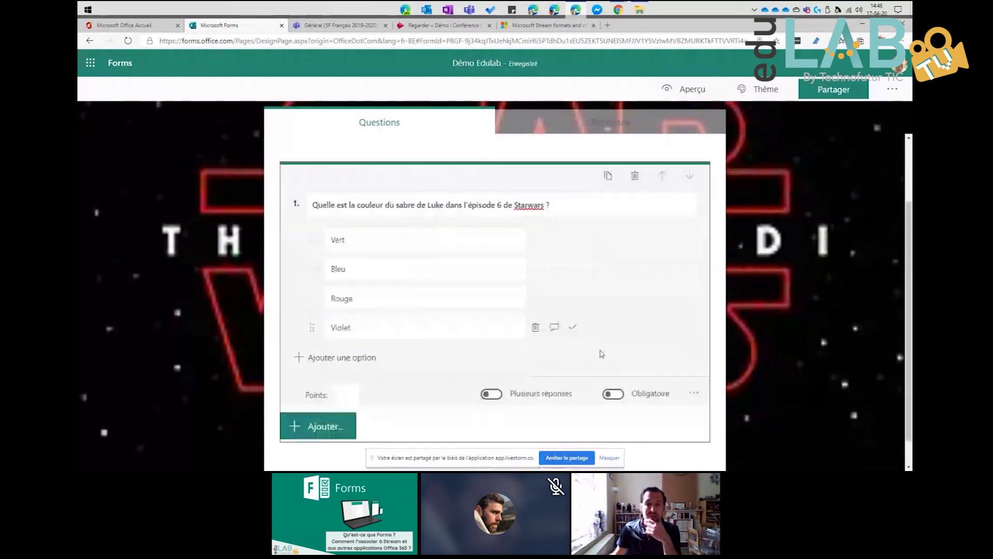
{"action": "left_click", "coordinate": [465, 233]}
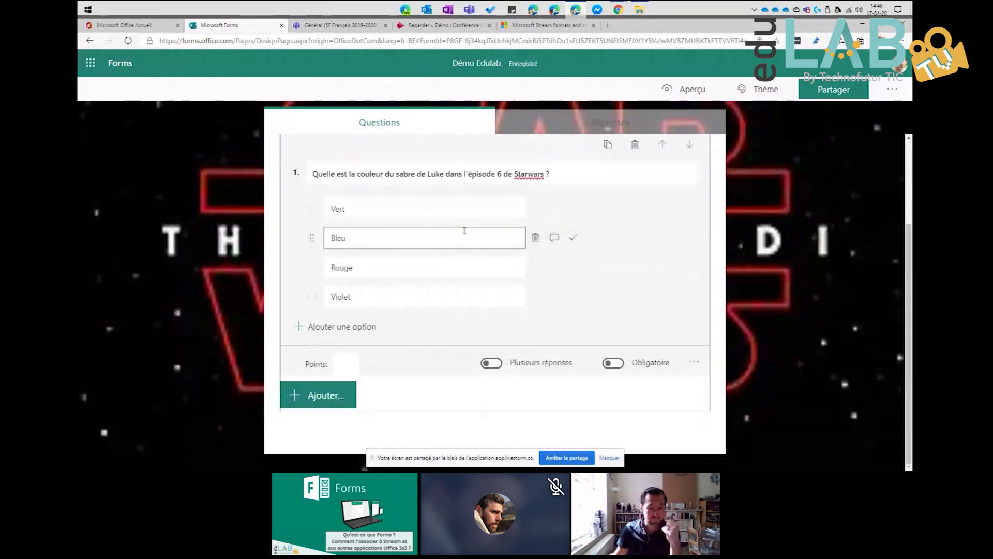
{"action": "left_click", "coordinate": [458, 266]}
{"action": "left_click", "coordinate": [430, 208]}
{"action": "left_click", "coordinate": [431, 295]}
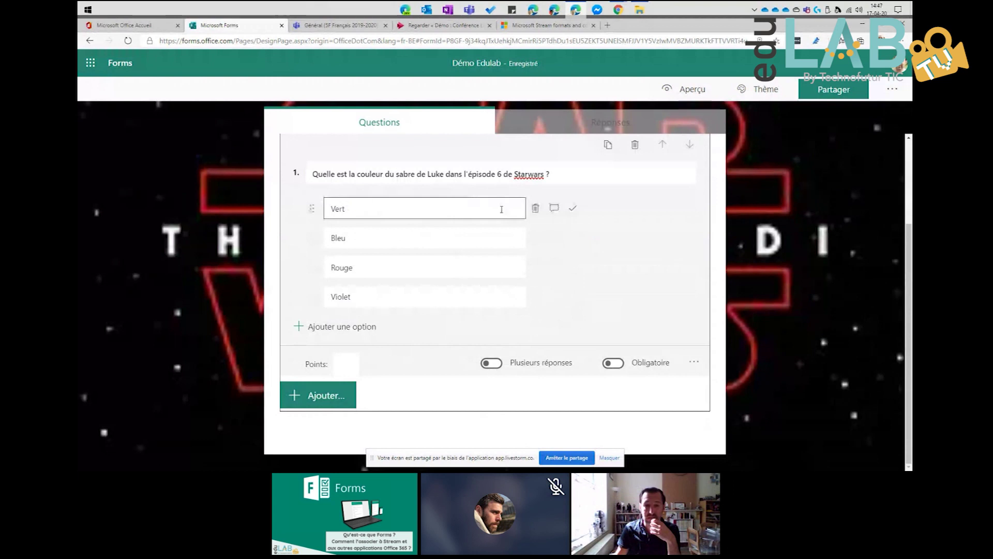
{"action": "left_click", "coordinate": [572, 209]}
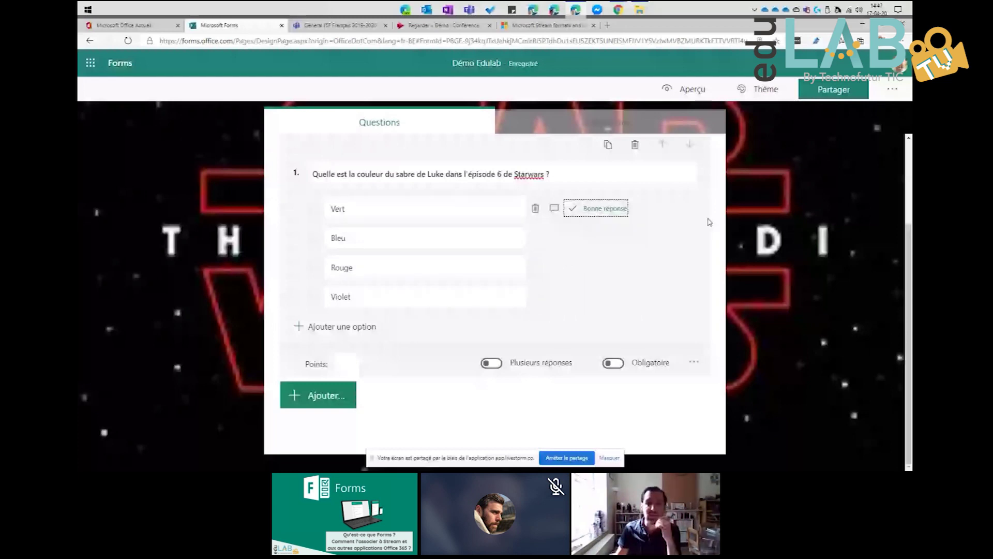
{"action": "left_click", "coordinate": [597, 209]}
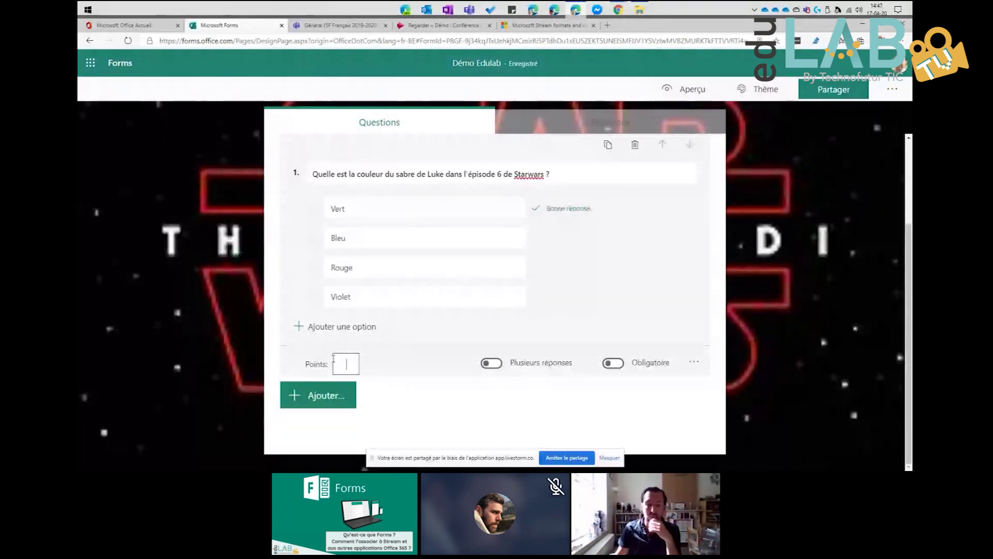
{"action": "type", "text": "1"}
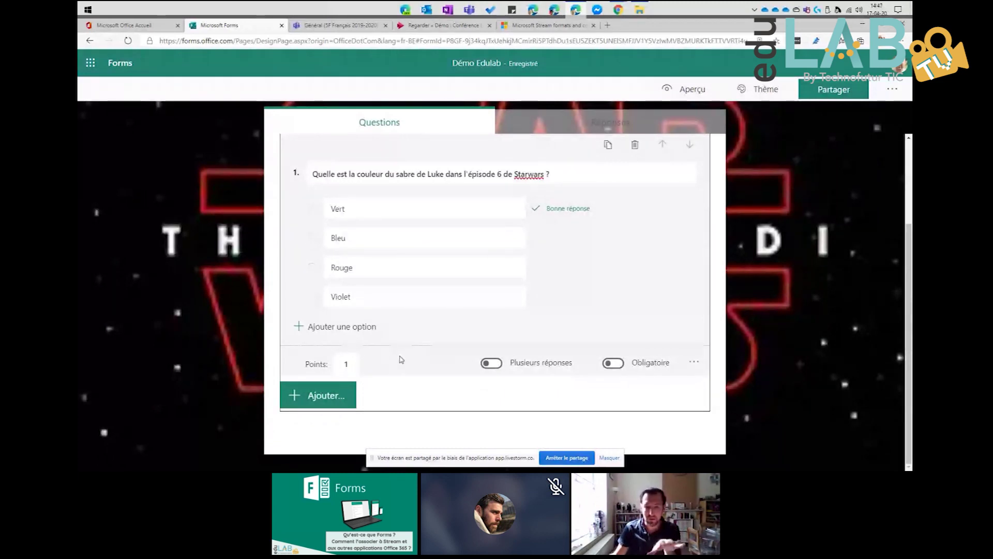
{"action": "left_click", "coordinate": [470, 209]}
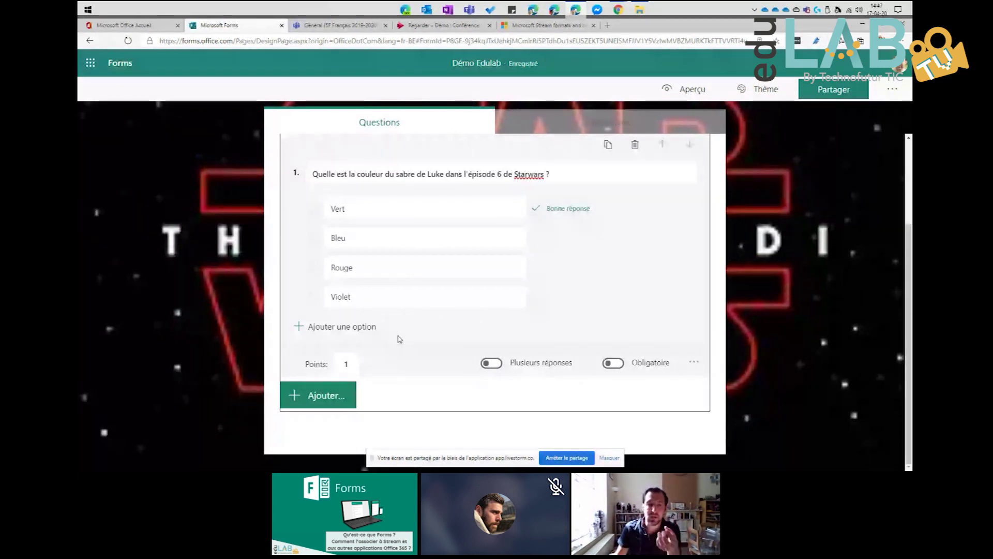
Step: Add the green Star Wars VI poster to question 1 from a Bing image search for "le retour du jedi"
{"action": "scroll", "coordinate": [458, 266], "scroll_direction": "up", "scroll_amount": 2}
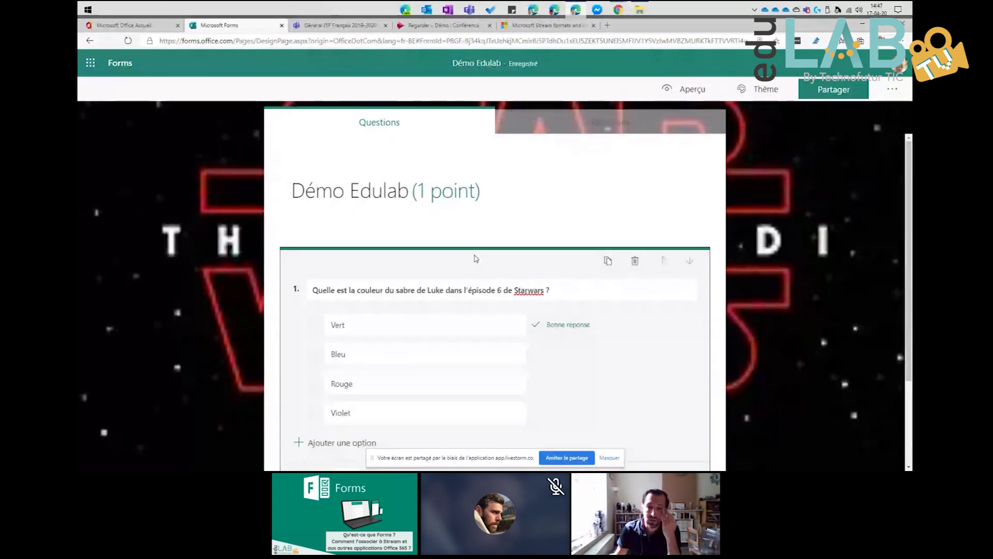
{"action": "scroll", "coordinate": [475, 258], "scroll_direction": "down", "scroll_amount": 2}
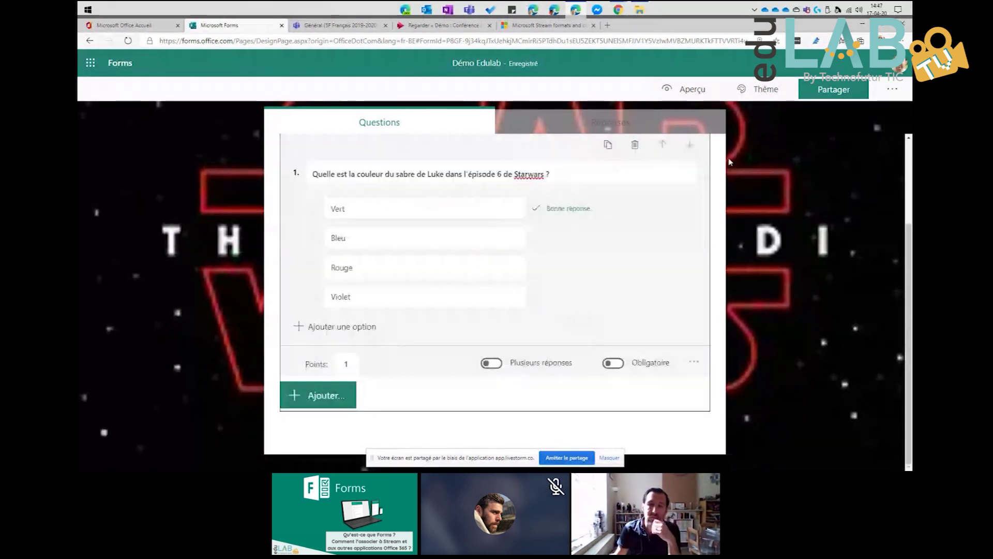
{"action": "left_click", "coordinate": [685, 174]}
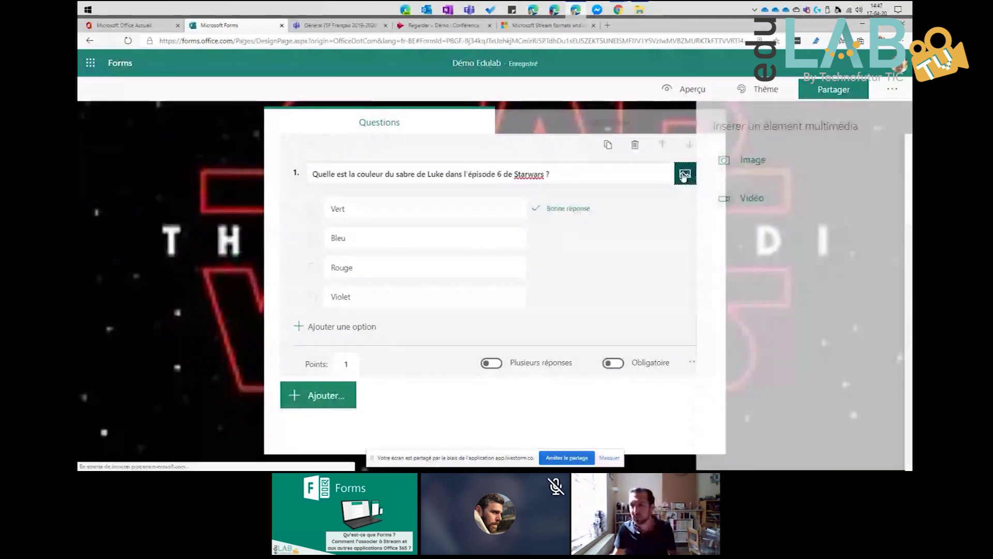
{"action": "left_click", "coordinate": [758, 162]}
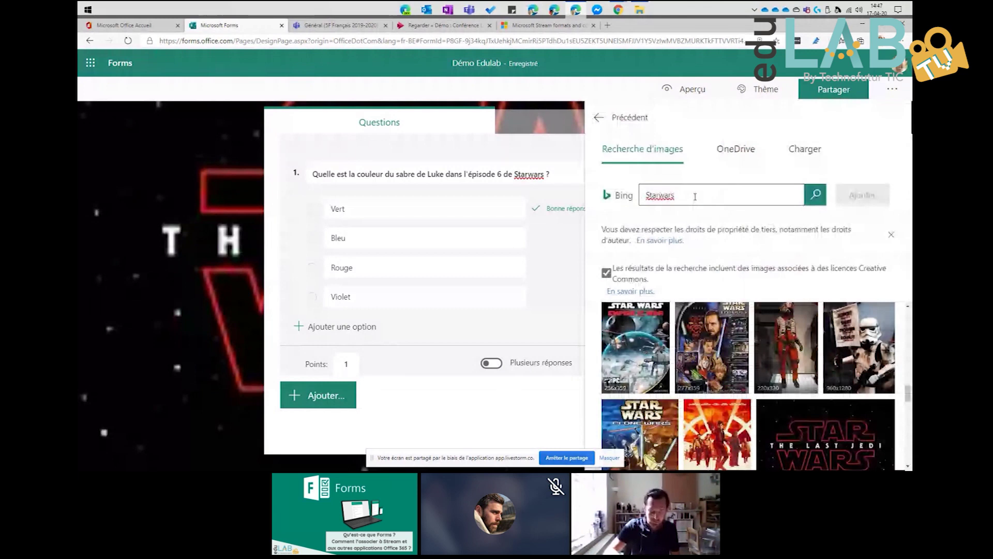
{"action": "type", "text": "le retour du jedi"}
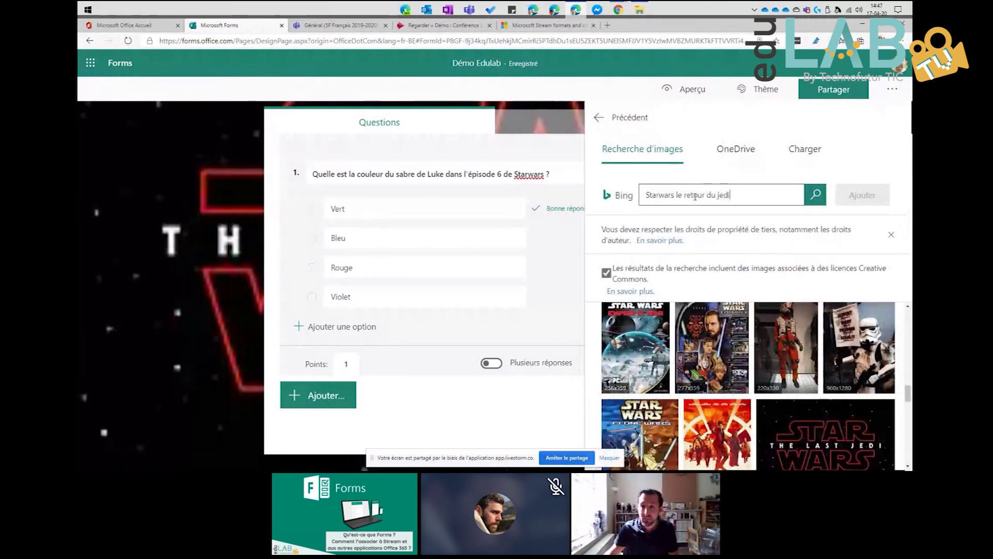
{"action": "left_click_drag", "start_coordinate": [677, 197], "coordinate": [634, 196]}
{"action": "key", "text": "BackSpace"}
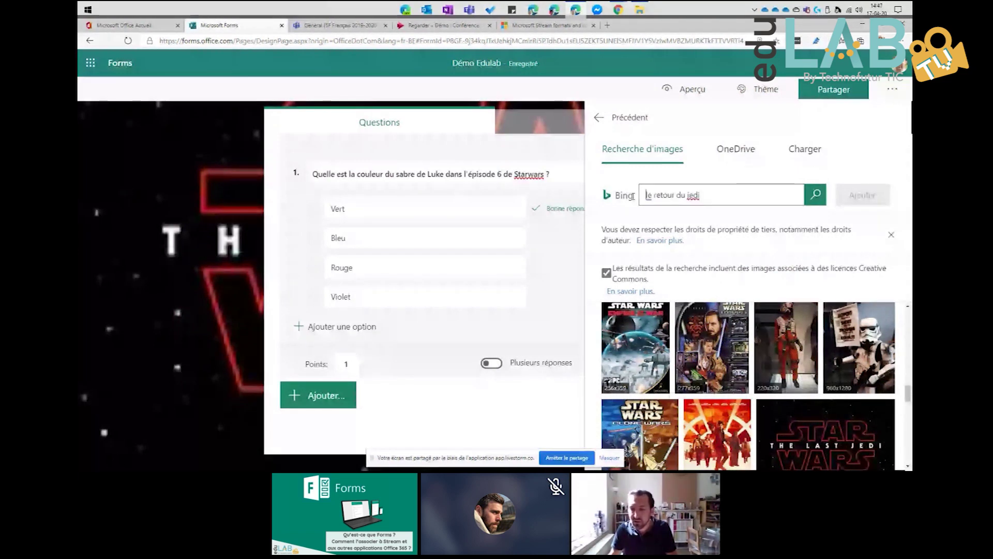
{"action": "key", "text": "Return"}
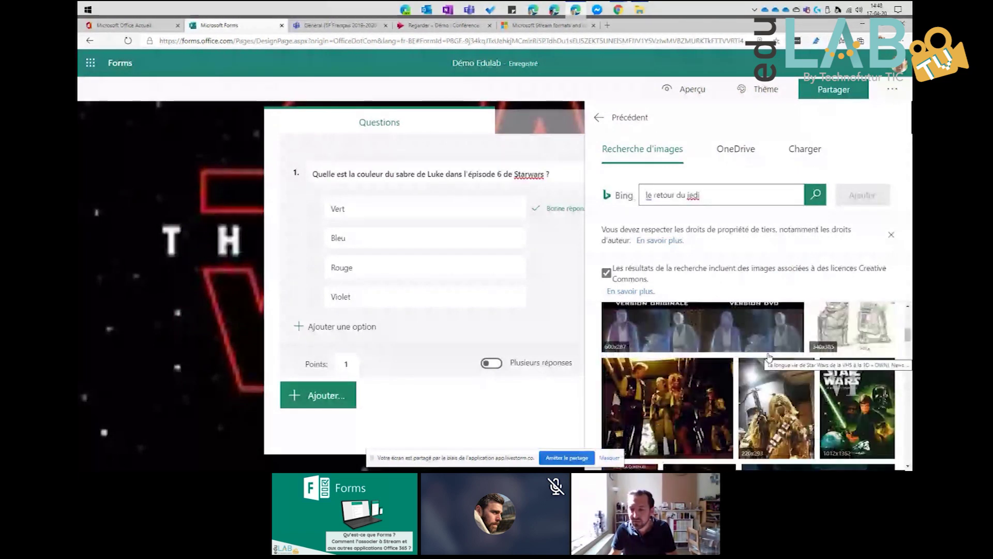
{"action": "left_click", "coordinate": [856, 416]}
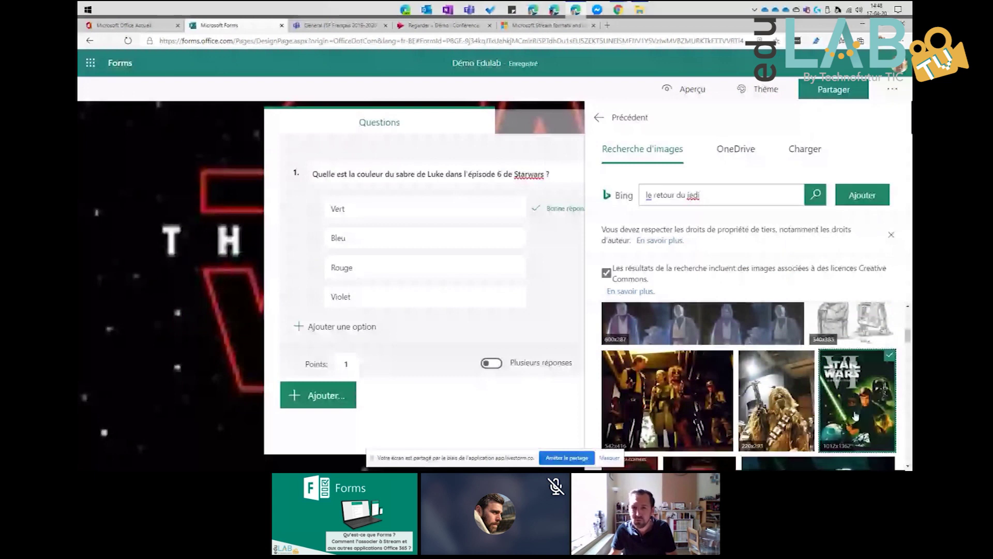
{"action": "left_click", "coordinate": [862, 195]}
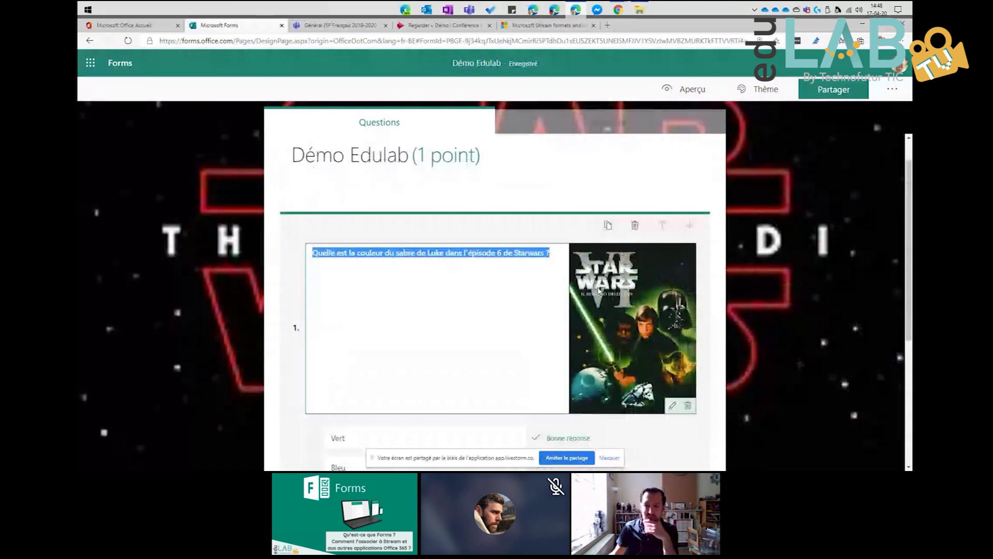
Step: Review the layout of question 1's text, image and answer options, and leave its editing mode
{"action": "left_click", "coordinate": [482, 281]}
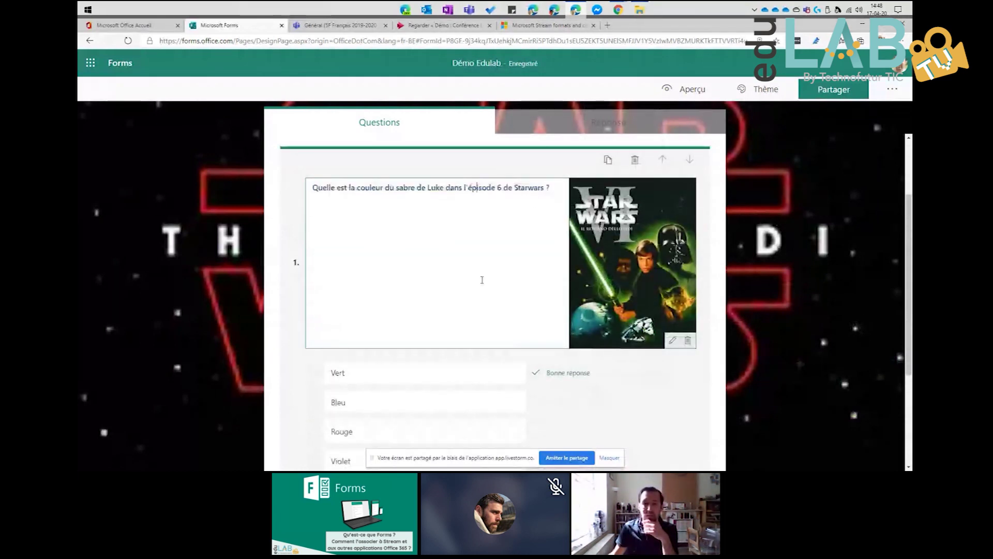
{"action": "left_click_drag", "start_coordinate": [553, 190], "coordinate": [358, 191]}
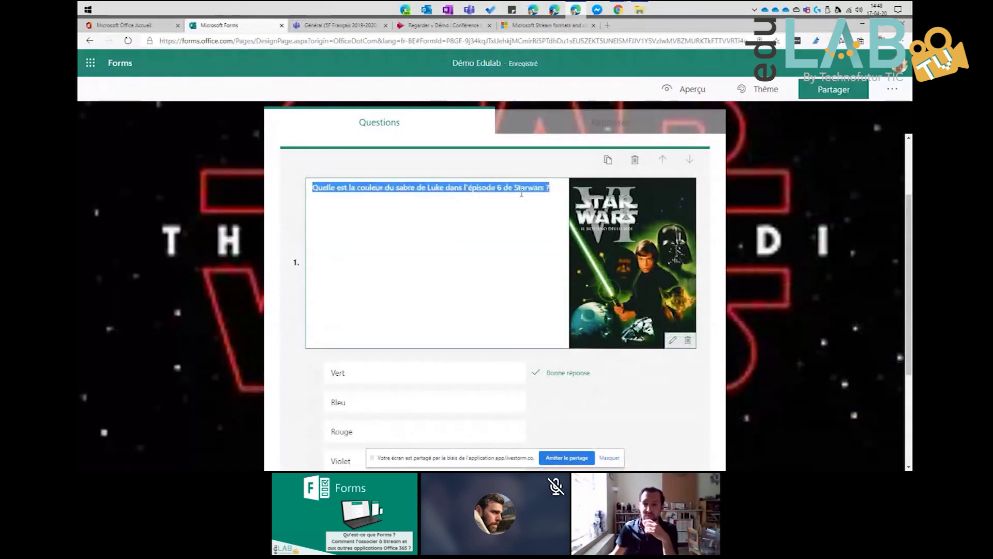
{"action": "left_click", "coordinate": [558, 193]}
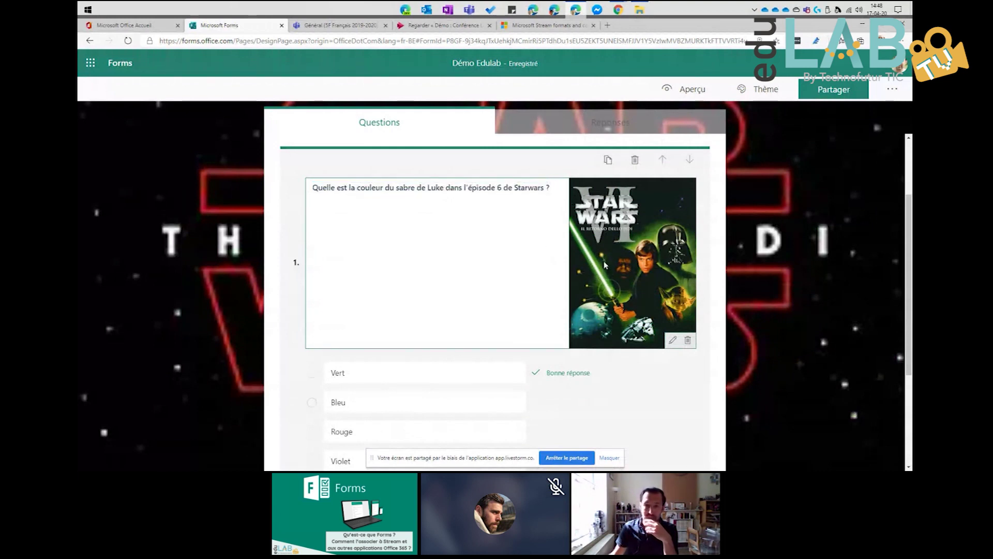
{"action": "scroll", "coordinate": [605, 266], "scroll_direction": "down", "scroll_amount": 2}
{"action": "scroll", "coordinate": [609, 205], "scroll_direction": "up", "scroll_amount": 2}
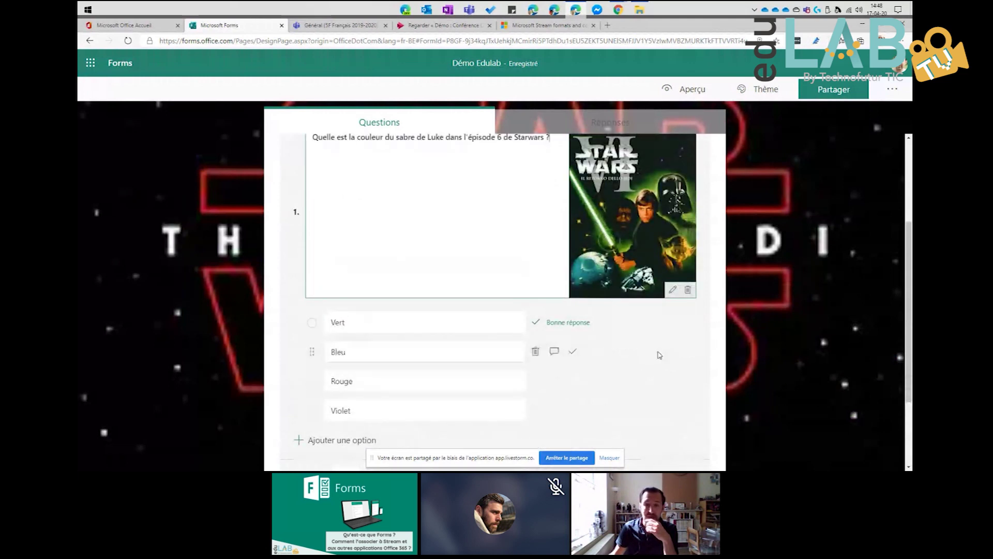
{"action": "scroll", "coordinate": [660, 355], "scroll_direction": "up", "scroll_amount": 2}
{"action": "left_click", "coordinate": [228, 246]}
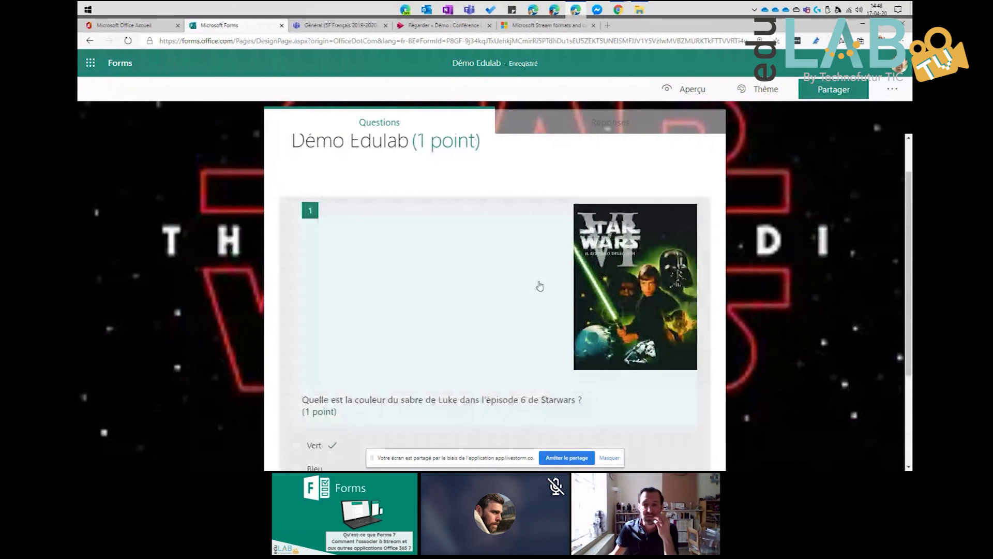
Step: Add a text question below question 1 worded "Quel est la phrase de référence de Starwars ?"
{"action": "scroll", "coordinate": [548, 319], "scroll_direction": "down", "scroll_amount": 3}
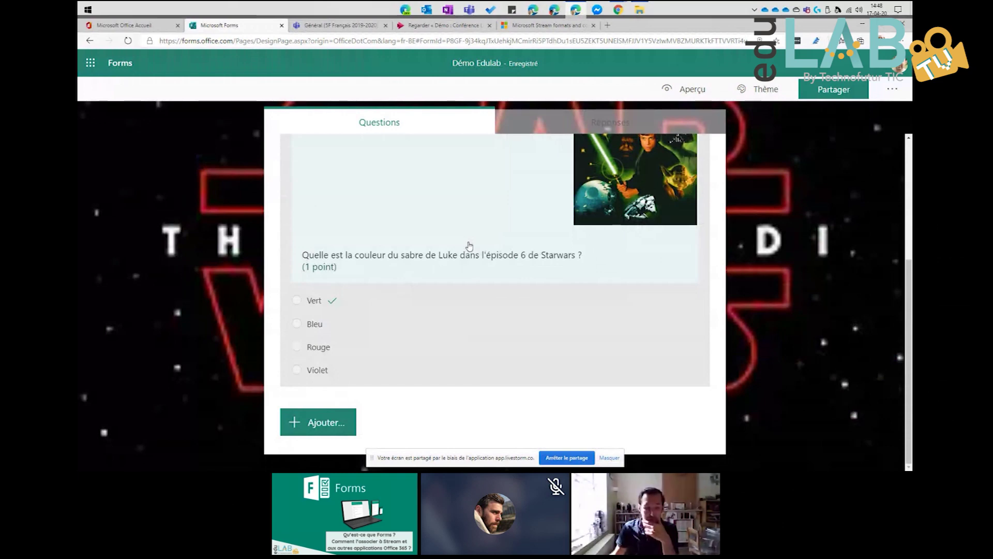
{"action": "left_click", "coordinate": [349, 422]}
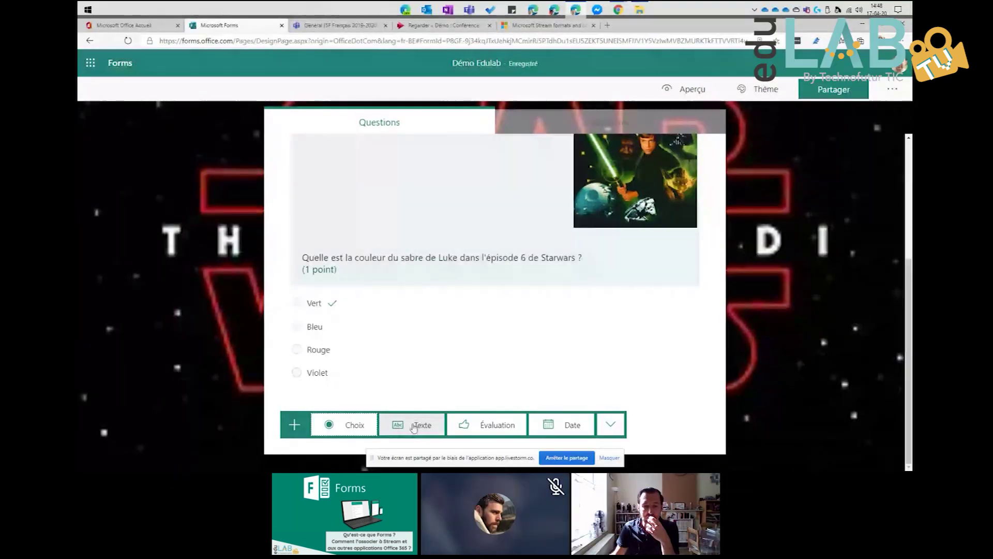
{"action": "left_click", "coordinate": [414, 427]}
{"action": "left_click", "coordinate": [360, 296]}
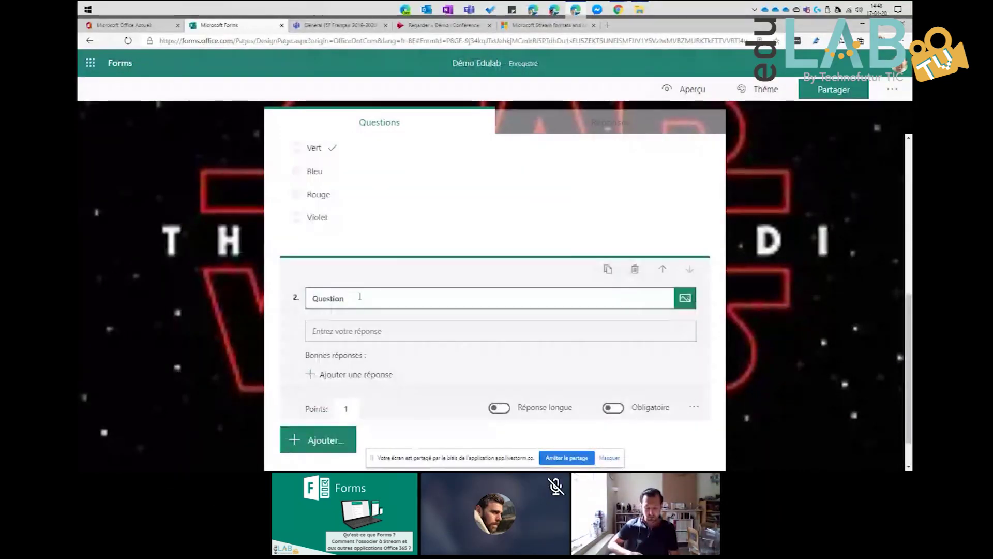
{"action": "key", "text": "BackSpace"}
{"action": "key", "text": "BackSpace"}
{"action": "key", "text": "BackSpace"}
{"action": "key", "text": "BackSpace"}
{"action": "key", "text": "BackSpace"}
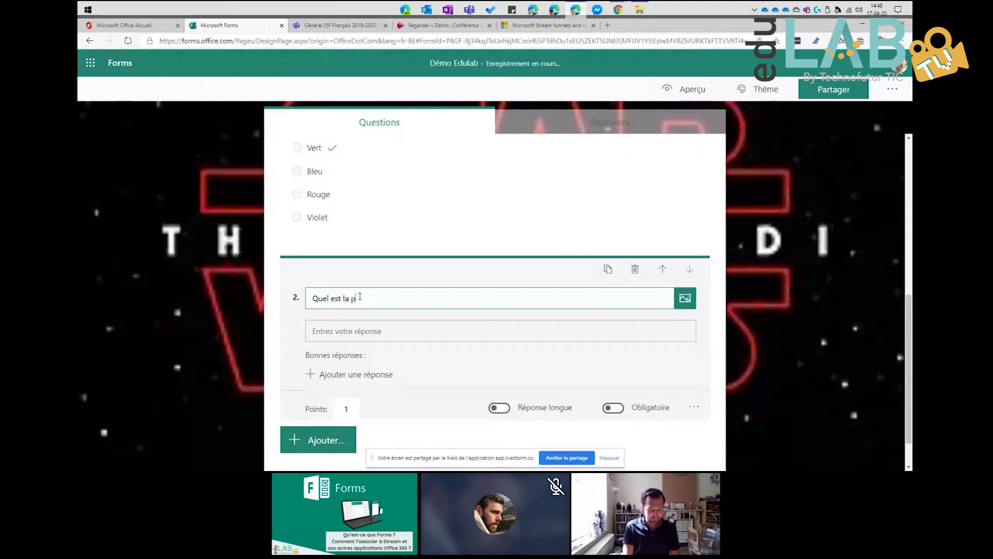
{"action": "type", "text": "l est la phrase "}
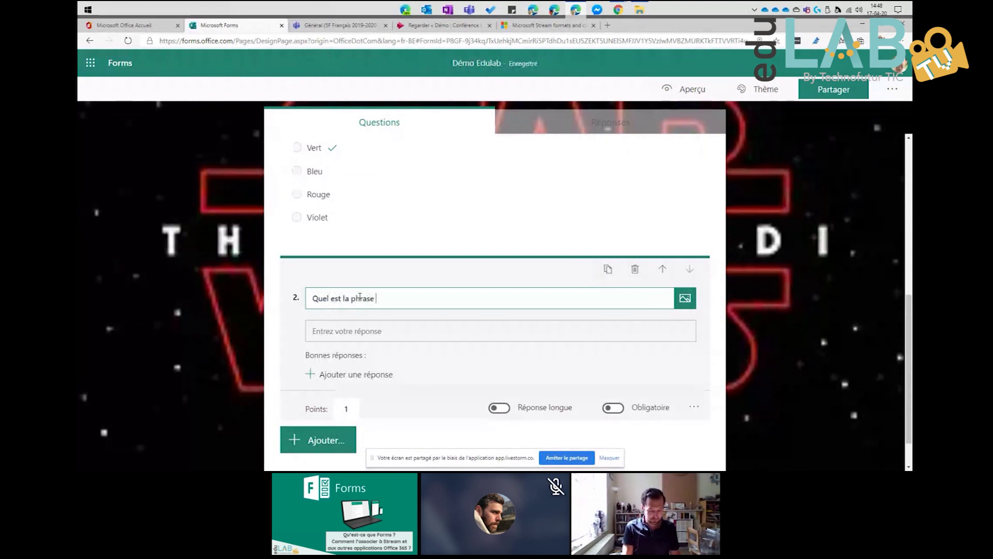
{"action": "type", "text": "de référe"}
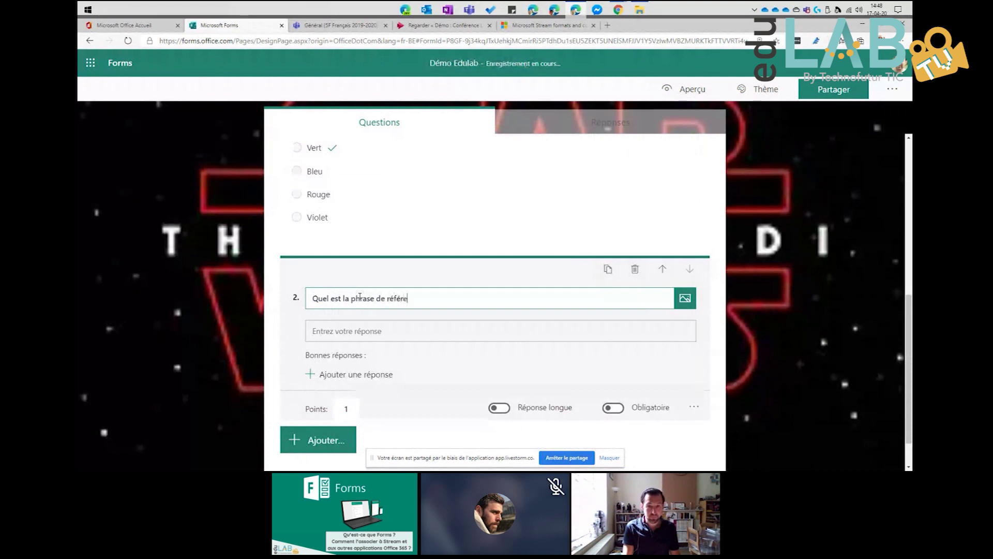
{"action": "type", "text": "nce de Starwars ?"}
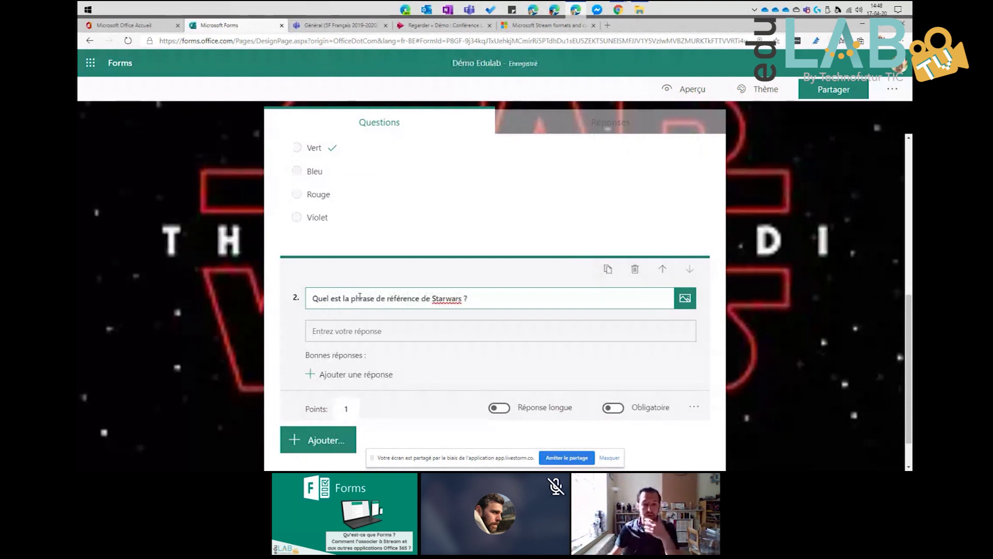
{"action": "left_click", "coordinate": [492, 319]}
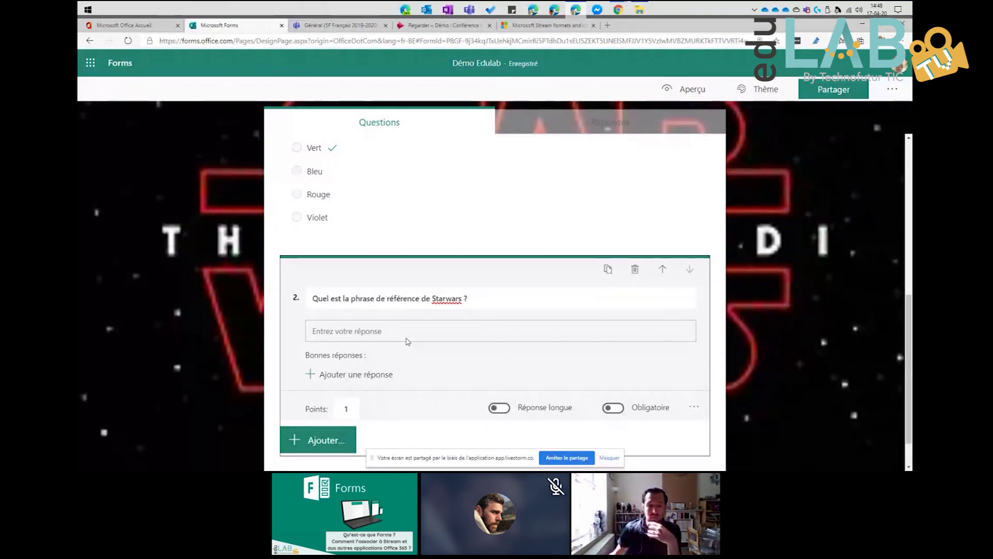
Step: Add "Que la Force soit avec toi !" as a correct answer to question 2
{"action": "scroll", "coordinate": [409, 341], "scroll_direction": "down", "scroll_amount": 1}
{"action": "left_click", "coordinate": [352, 365]}
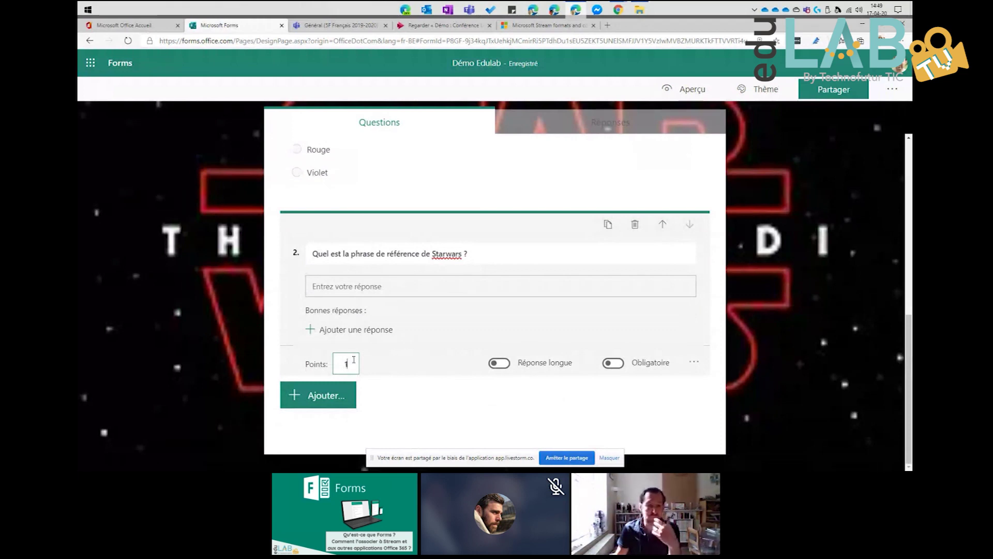
{"action": "left_click", "coordinate": [370, 331]}
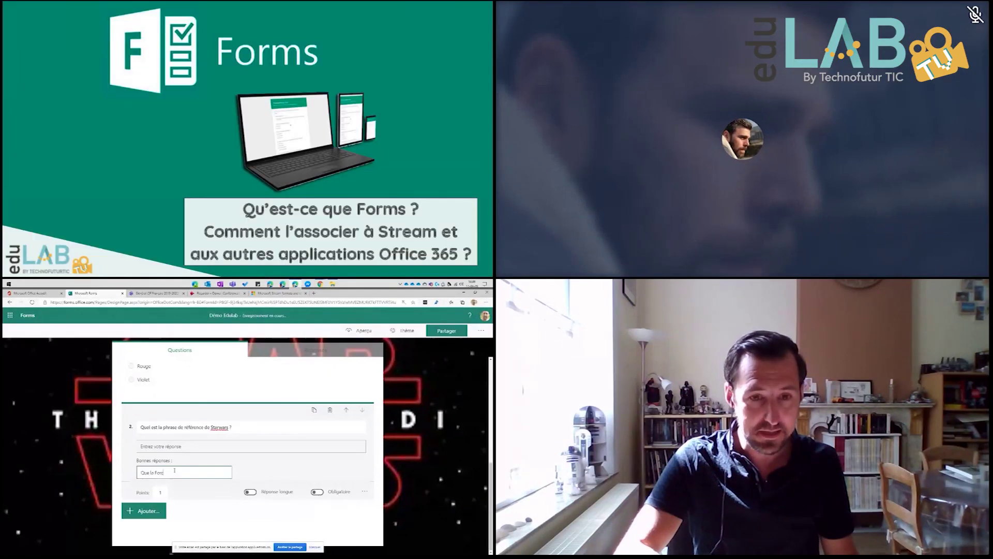
{"action": "type", "text": "soit avec toi"}
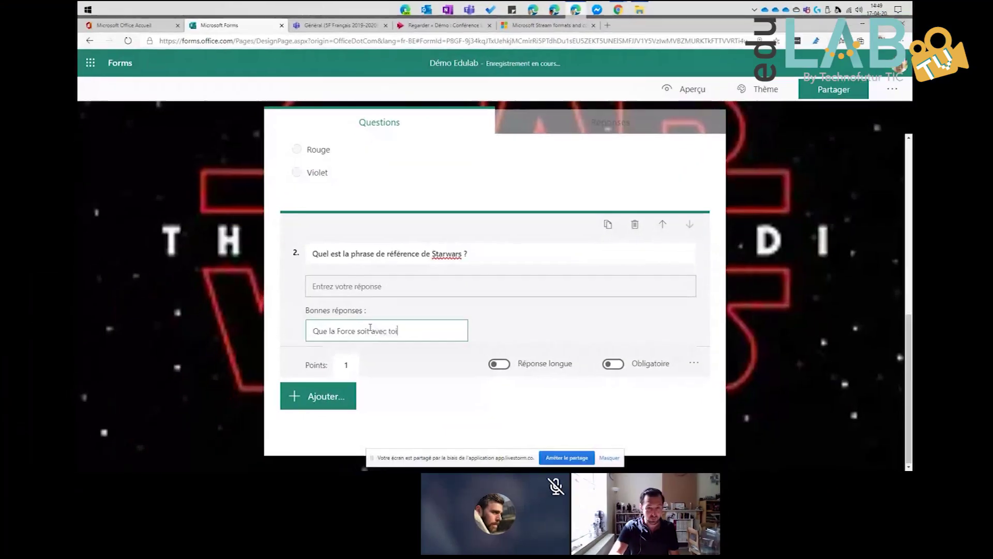
{"action": "type", "text": "!"}
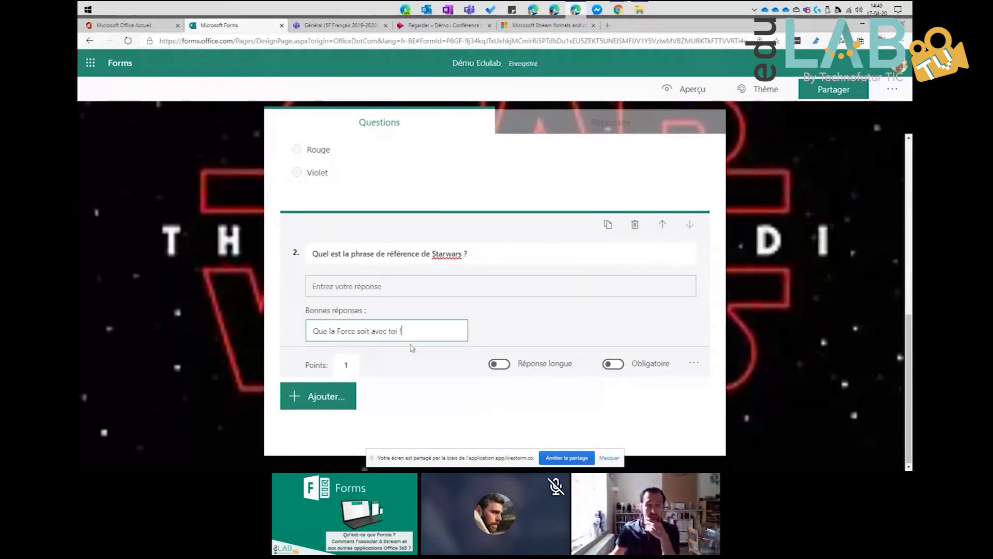
{"action": "left_click_drag", "start_coordinate": [406, 331], "coordinate": [286, 329]}
{"action": "key", "text": "Return"}
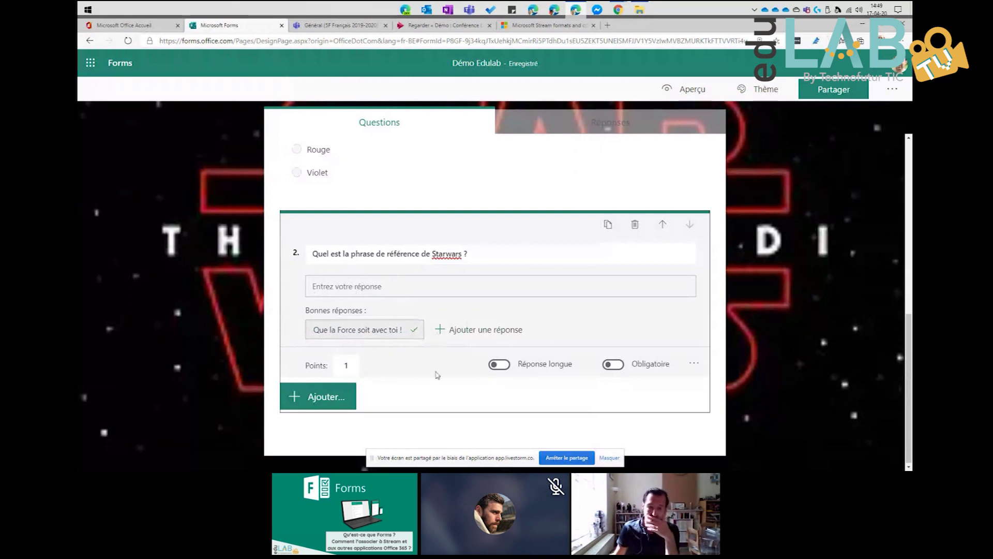
Step: Preview the whole quiz as respondents see it on a computer
{"action": "scroll", "coordinate": [391, 287], "scroll_direction": "up", "scroll_amount": 10}
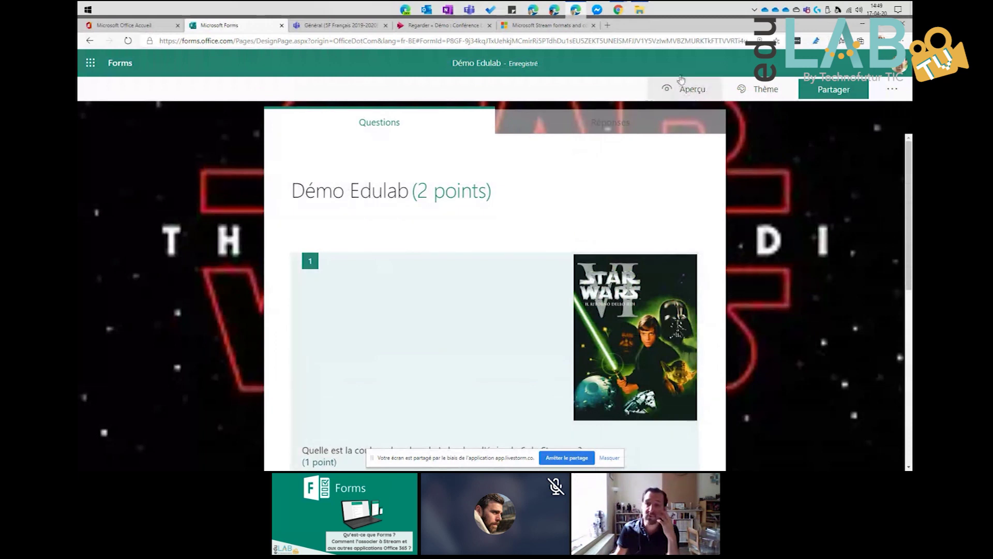
{"action": "left_click", "coordinate": [678, 91]}
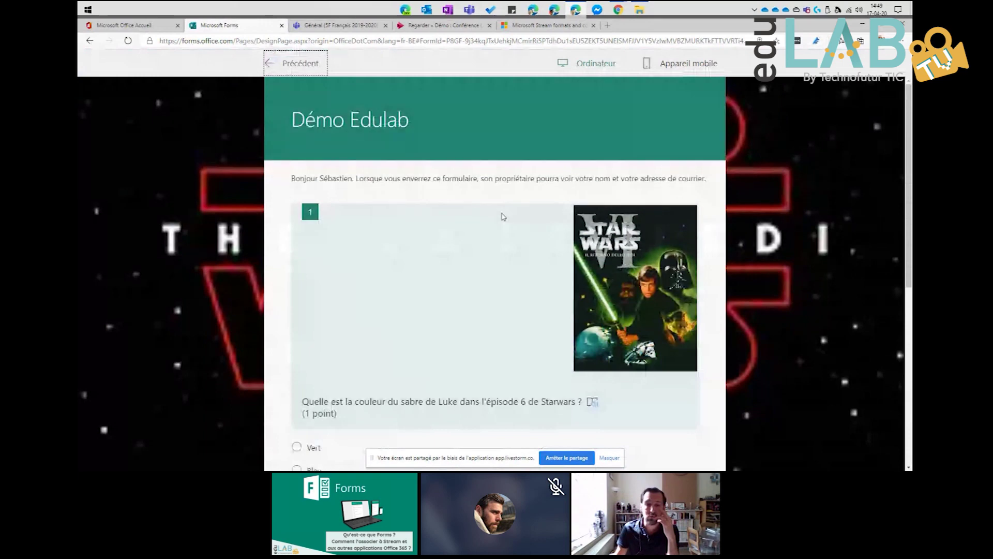
{"action": "scroll", "coordinate": [503, 217], "scroll_direction": "down", "scroll_amount": 7}
{"action": "scroll", "coordinate": [525, 195], "scroll_direction": "up", "scroll_amount": 7}
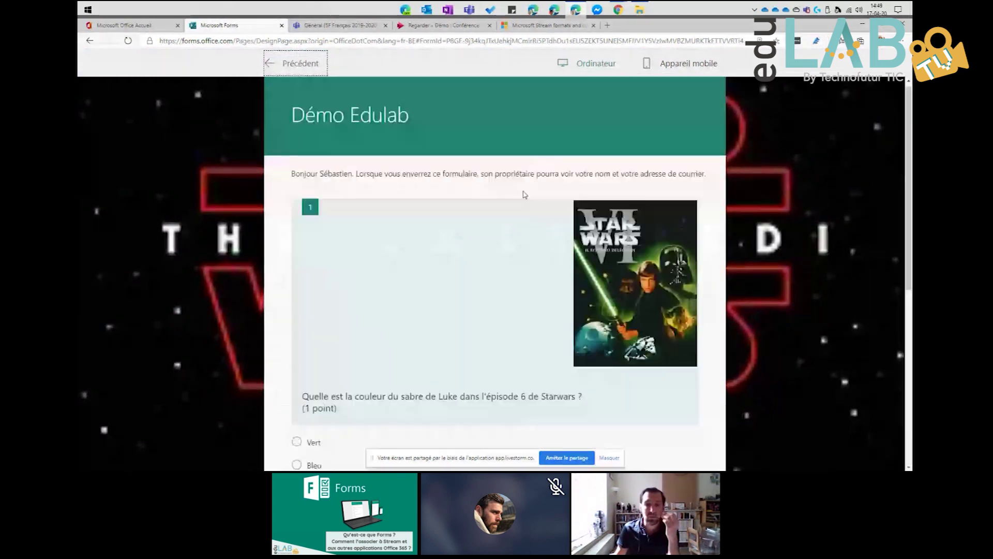
{"action": "scroll", "coordinate": [524, 194], "scroll_direction": "down", "scroll_amount": 7}
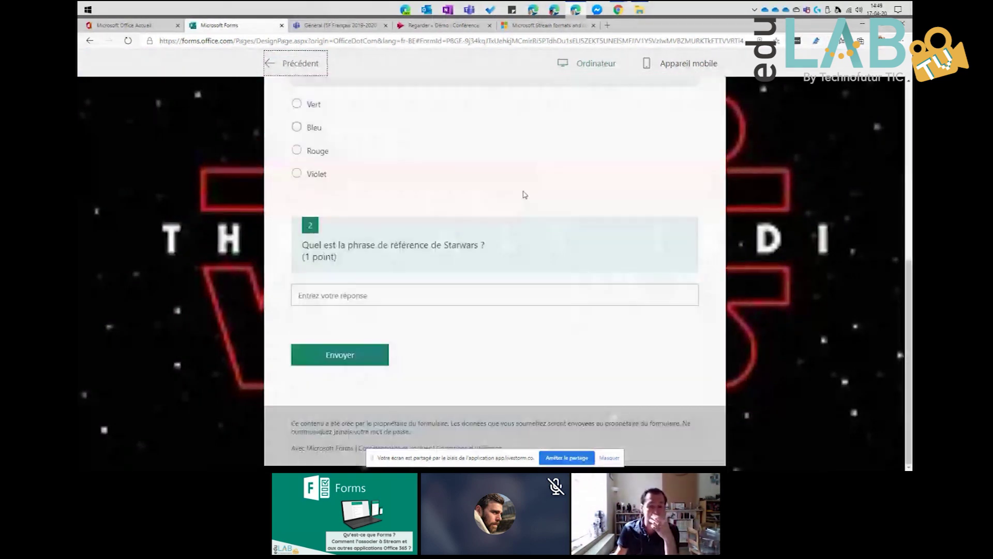
{"action": "scroll", "coordinate": [525, 194], "scroll_direction": "up", "scroll_amount": 7}
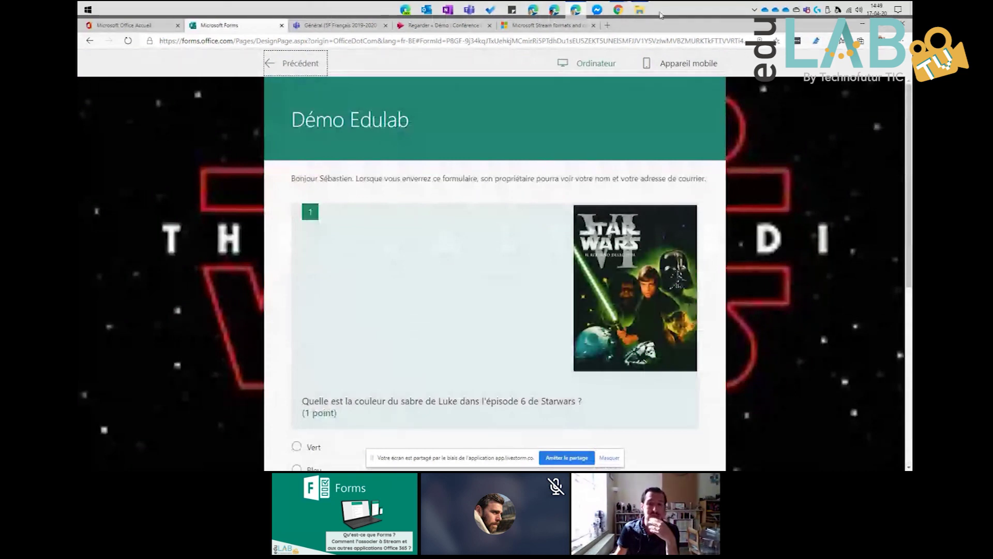
{"action": "left_click", "coordinate": [589, 68]}
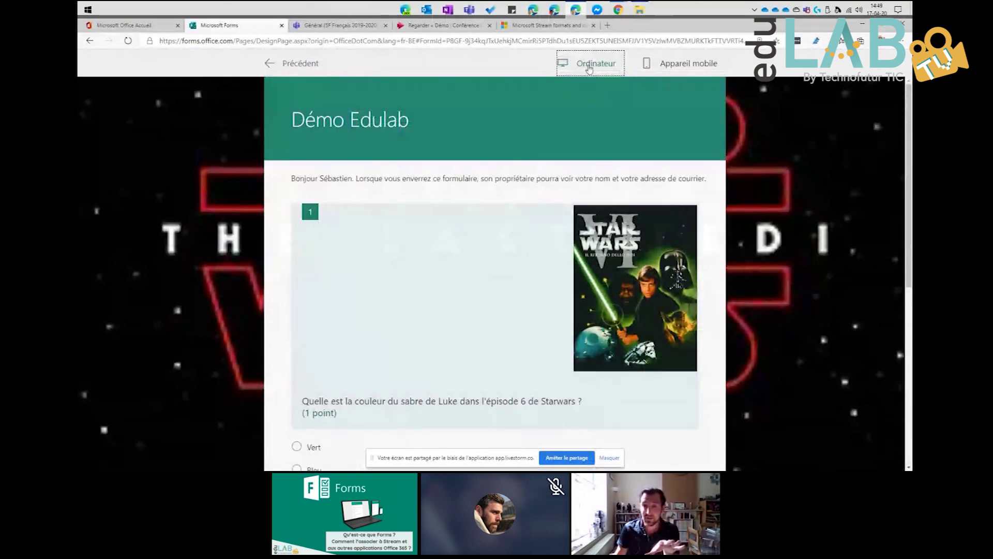
Step: Preview the quiz in its mobile device layout and look through the first question
{"action": "left_click", "coordinate": [701, 65]}
{"action": "scroll", "coordinate": [535, 191], "scroll_direction": "down", "scroll_amount": 5}
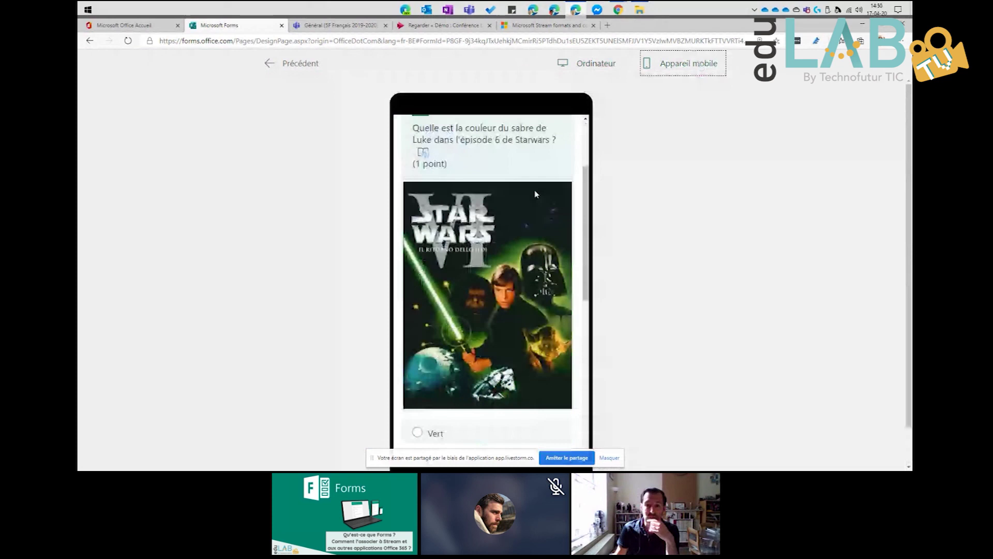
{"action": "scroll", "coordinate": [535, 190], "scroll_direction": "up", "scroll_amount": 5}
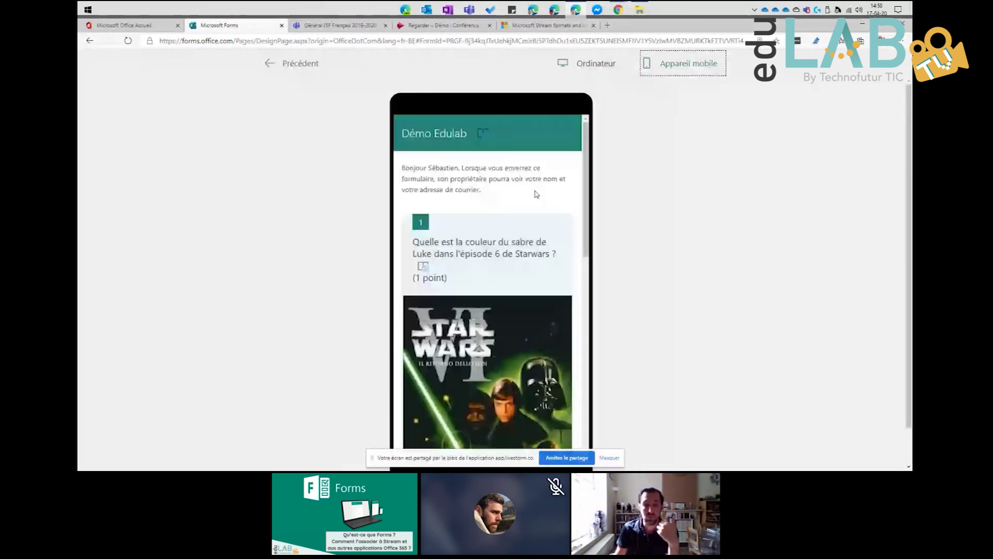
Step: Look through both questions in the mobile preview and return to editing the quiz
{"action": "scroll", "coordinate": [537, 194], "scroll_direction": "down", "scroll_amount": 5}
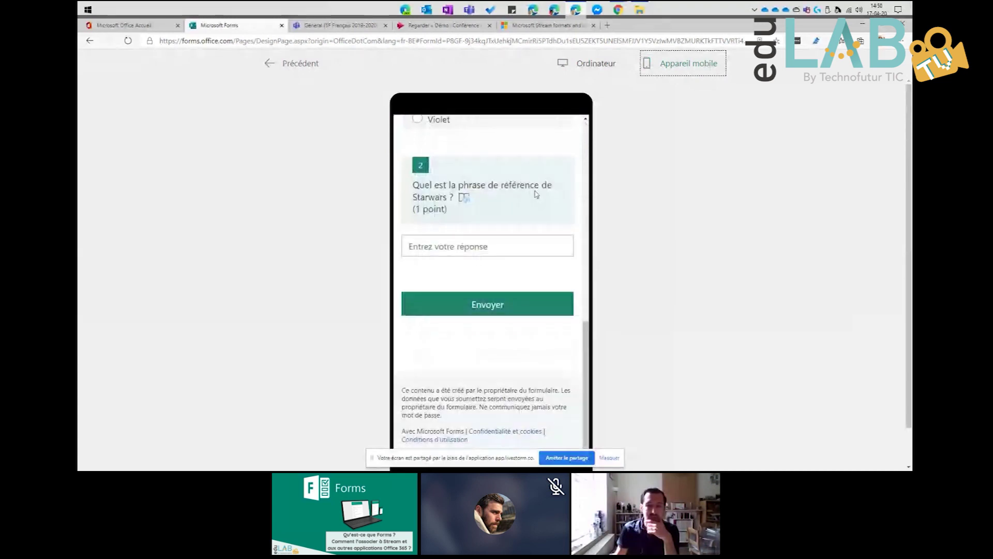
{"action": "scroll", "coordinate": [536, 194], "scroll_direction": "up", "scroll_amount": 5}
{"action": "scroll", "coordinate": [535, 191], "scroll_direction": "down", "scroll_amount": 3}
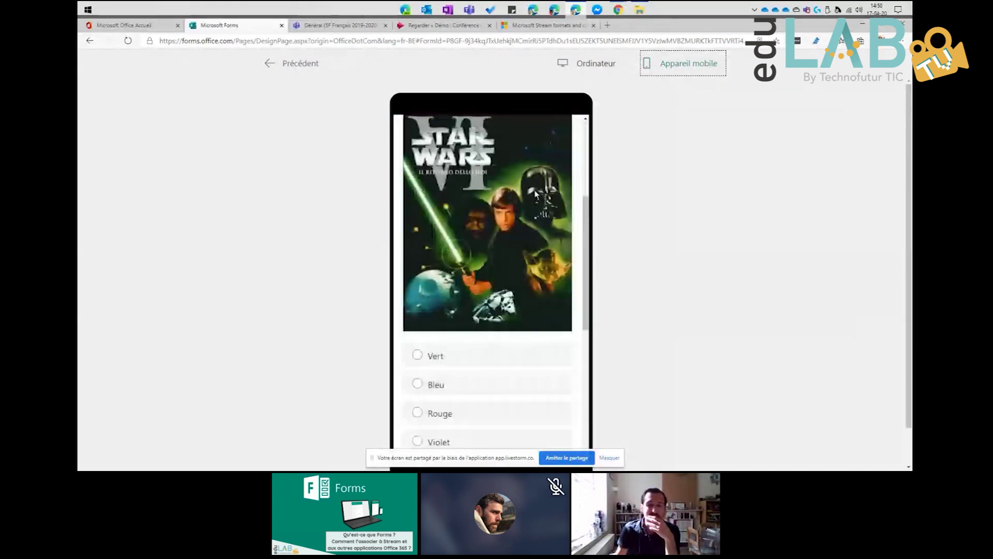
{"action": "scroll", "coordinate": [535, 193], "scroll_direction": "up", "scroll_amount": 3}
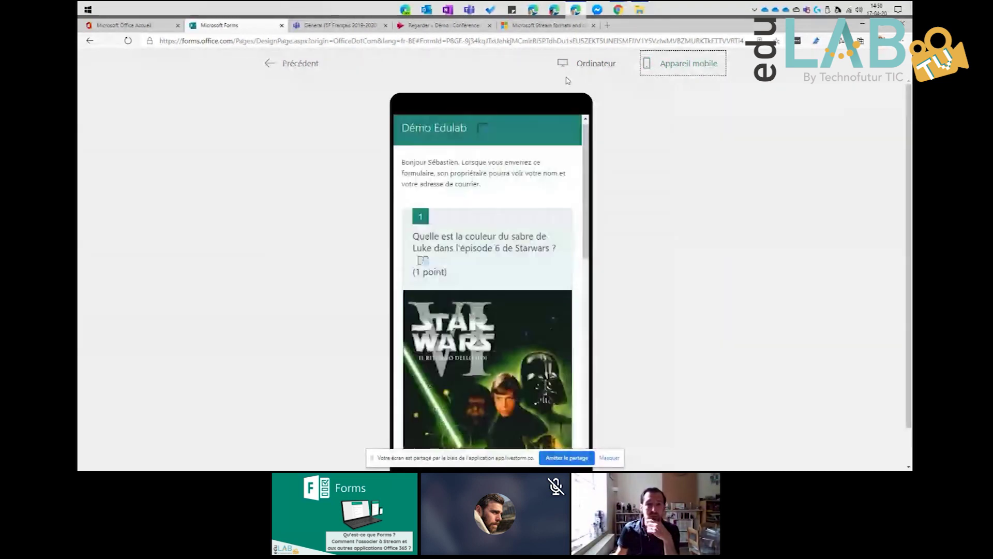
{"action": "left_click", "coordinate": [294, 71]}
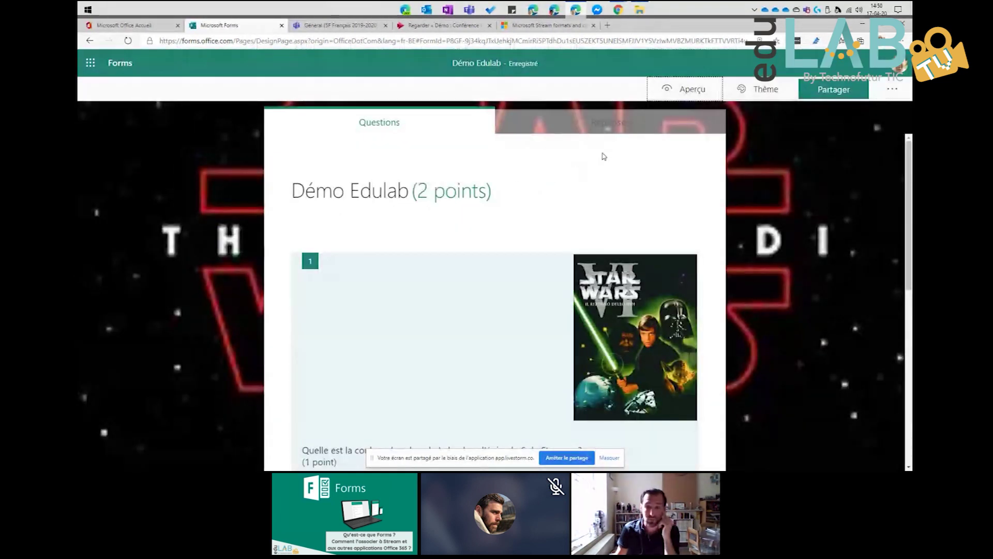
Step: Turn on the long-answer option for question 2
{"action": "scroll", "coordinate": [604, 157], "scroll_direction": "down", "scroll_amount": 6}
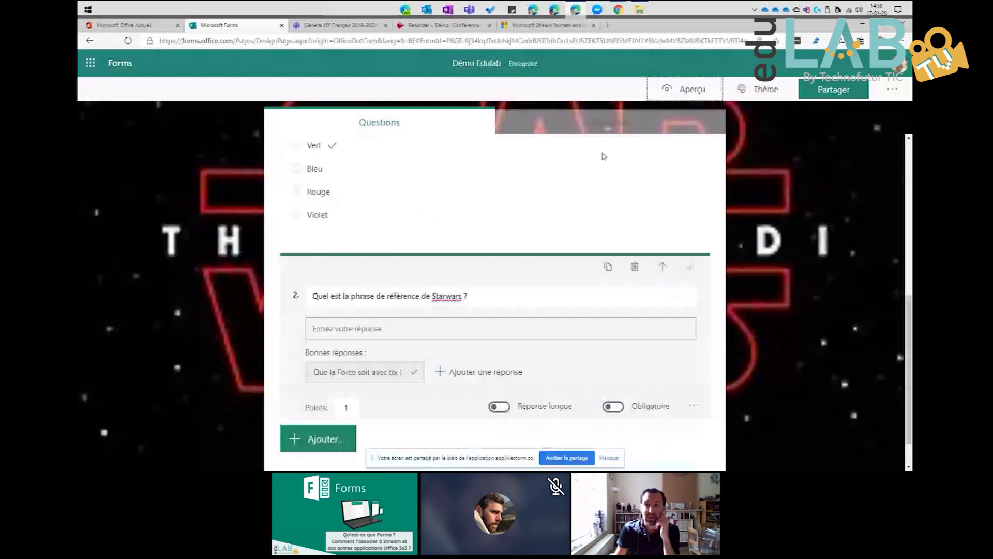
{"action": "scroll", "coordinate": [604, 157], "scroll_direction": "up", "scroll_amount": 4}
{"action": "scroll", "coordinate": [418, 271], "scroll_direction": "down", "scroll_amount": 5}
{"action": "scroll", "coordinate": [417, 272], "scroll_direction": "down", "scroll_amount": 1}
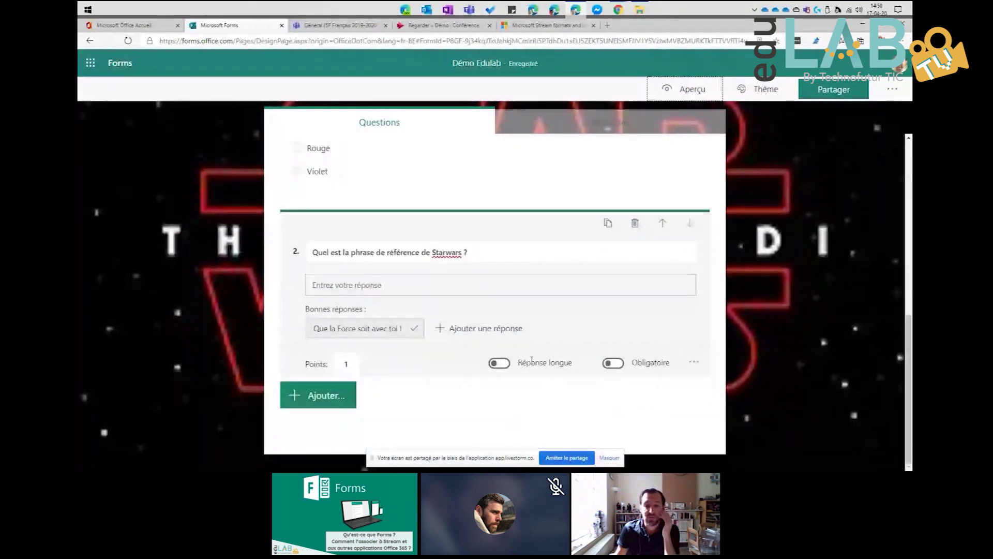
{"action": "left_click", "coordinate": [499, 362]}
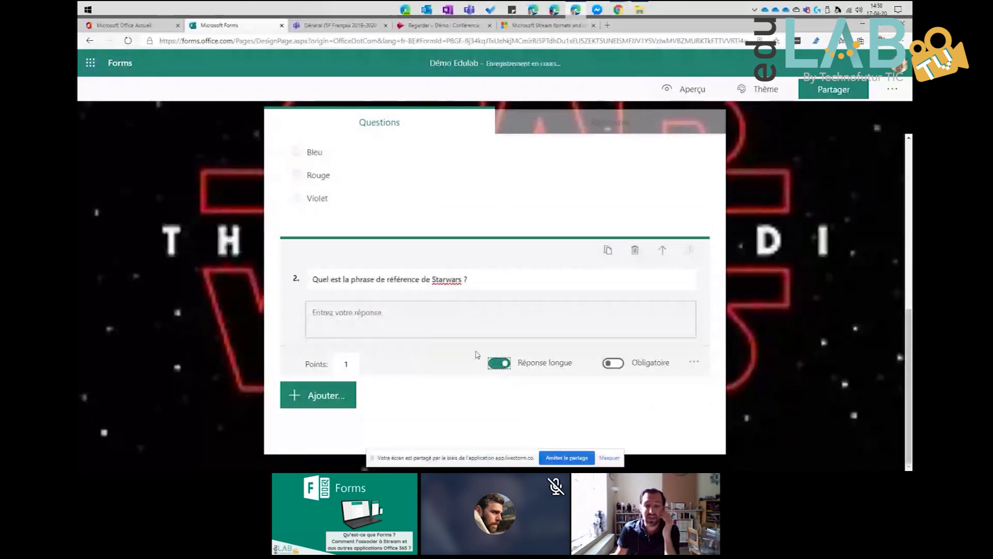
Step: Preview question 2's long-answer field as respondents see it on a computer, and turn the long-answer option back off
{"action": "left_click", "coordinate": [667, 89]}
{"action": "scroll", "coordinate": [601, 156], "scroll_direction": "down", "scroll_amount": 7}
{"action": "left_click", "coordinate": [305, 281]}
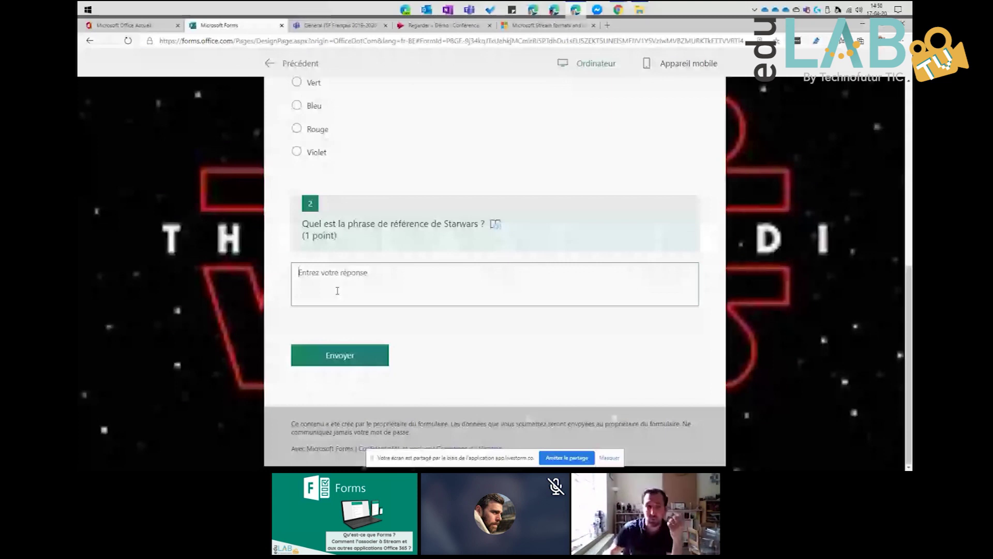
{"action": "left_click", "coordinate": [271, 62]}
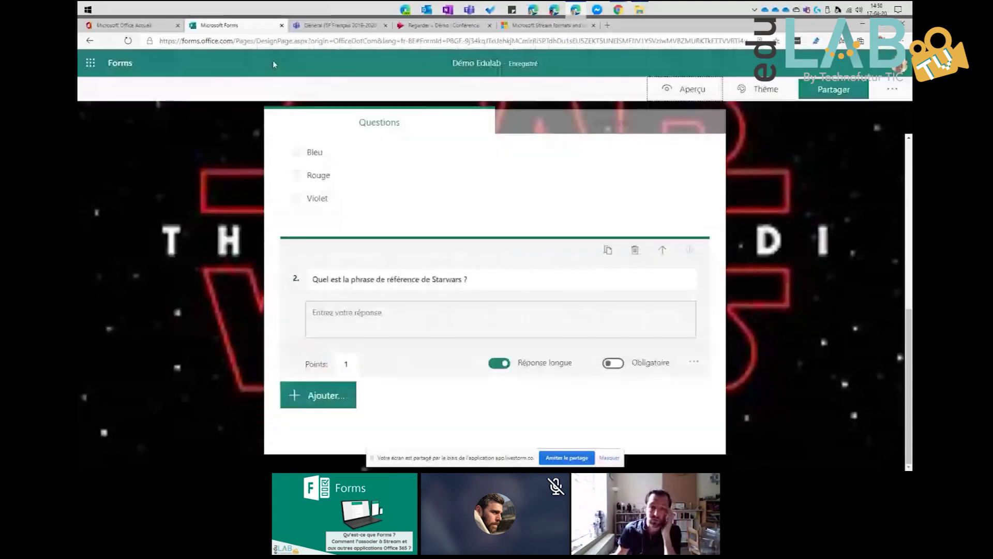
{"action": "left_click", "coordinate": [498, 363]}
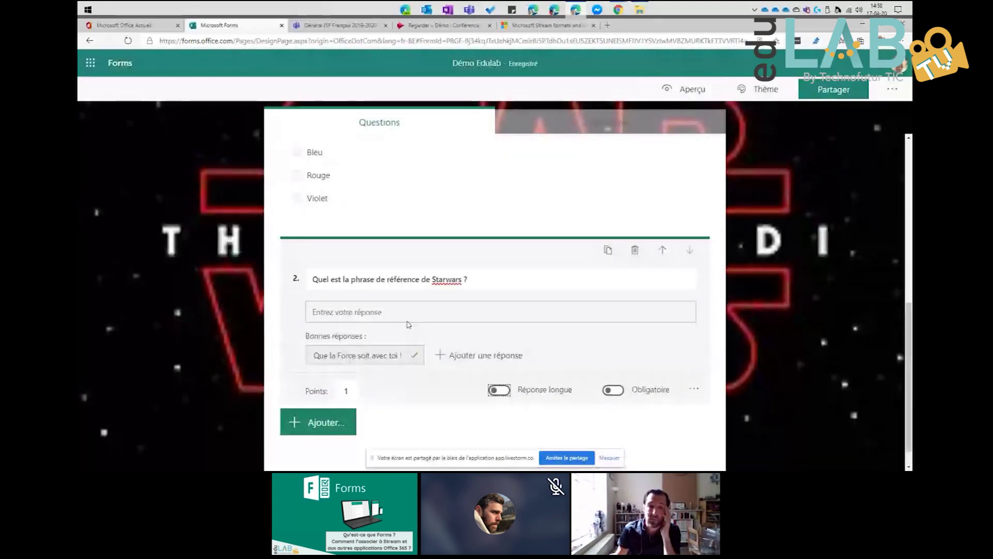
Step: Open question 1 for editing and examine its answer choices and additional question options
{"action": "scroll", "coordinate": [362, 290], "scroll_direction": "up", "scroll_amount": 3}
{"action": "left_click", "coordinate": [435, 202]}
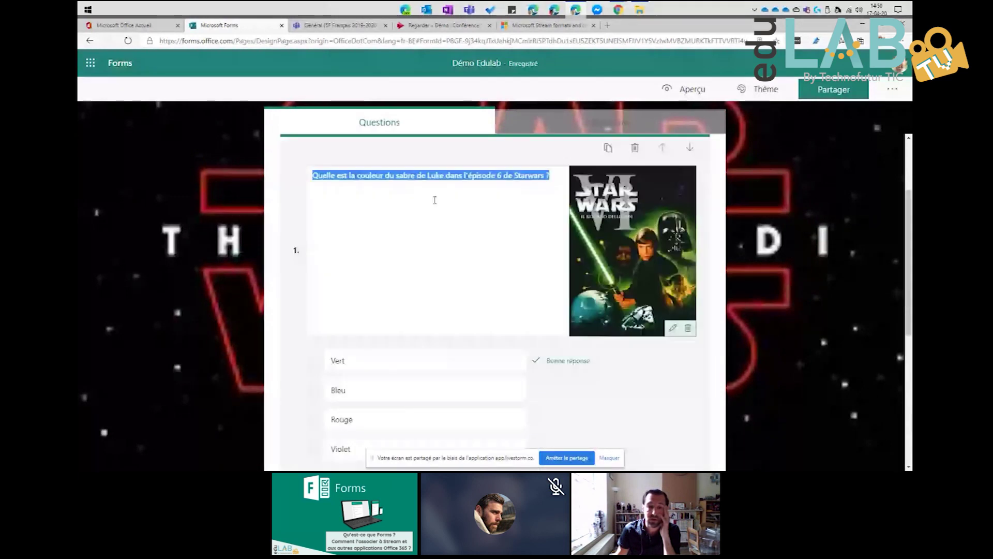
{"action": "scroll", "coordinate": [419, 231], "scroll_direction": "down", "scroll_amount": 3}
{"action": "scroll", "coordinate": [419, 231], "scroll_direction": "up", "scroll_amount": 3}
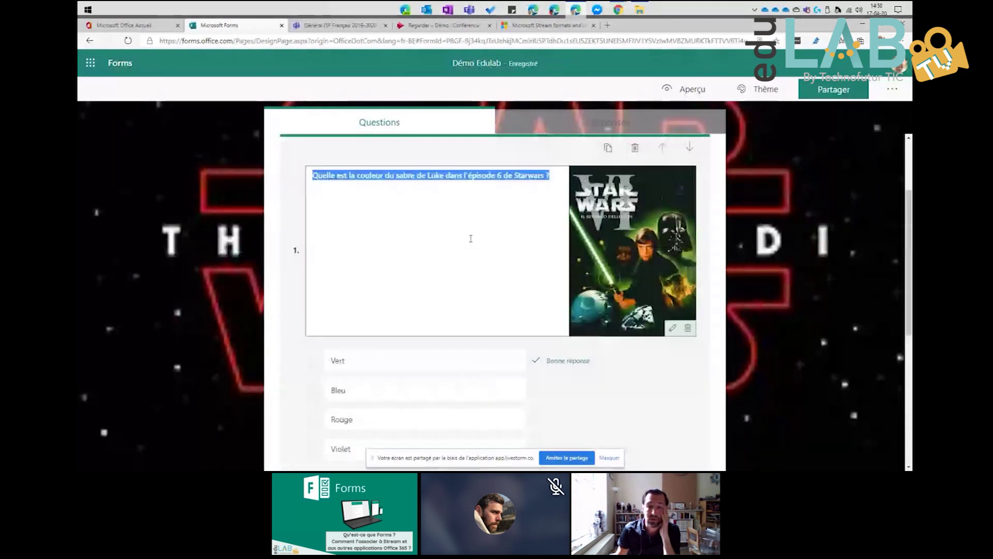
{"action": "scroll", "coordinate": [470, 237], "scroll_direction": "down", "scroll_amount": 2}
{"action": "left_click", "coordinate": [455, 253]}
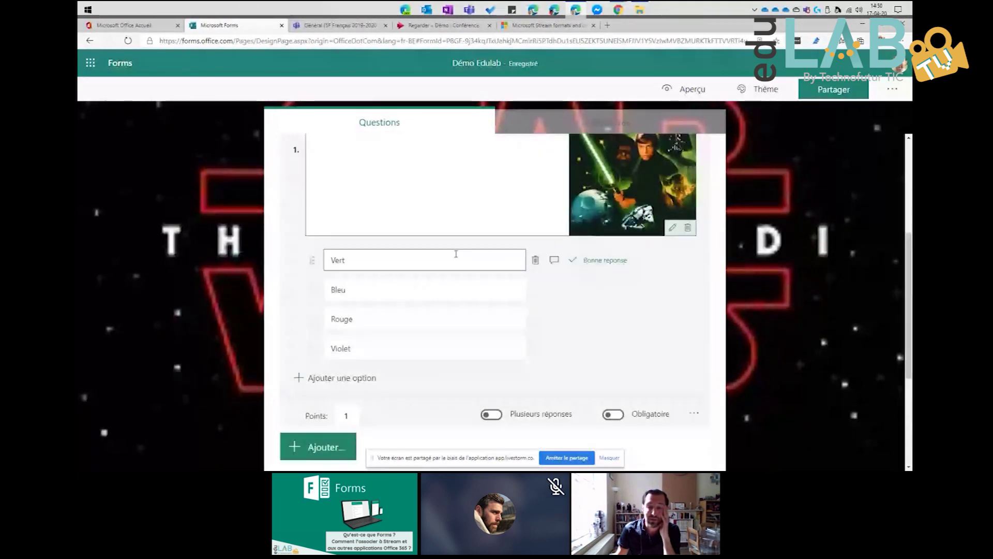
{"action": "left_click", "coordinate": [694, 413]}
{"action": "left_click", "coordinate": [723, 372]}
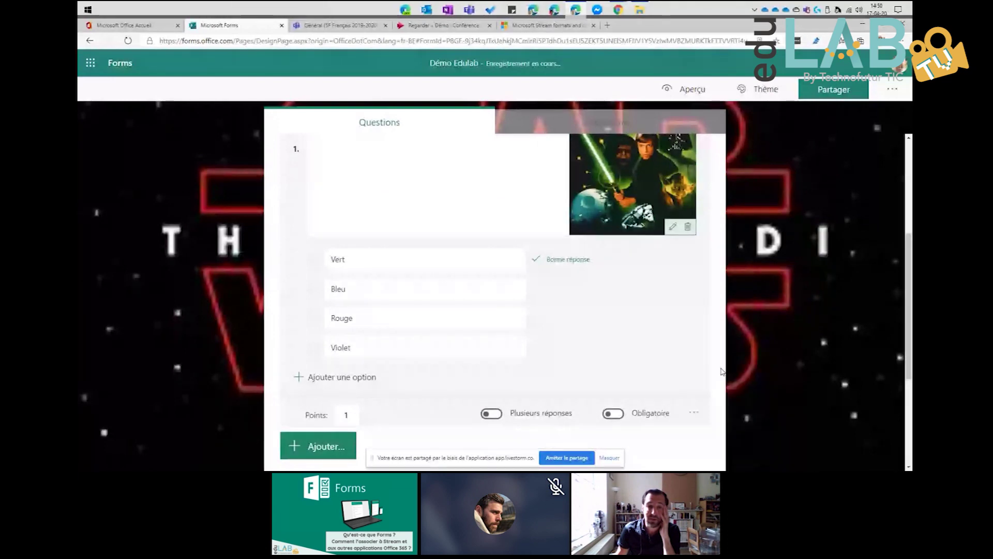
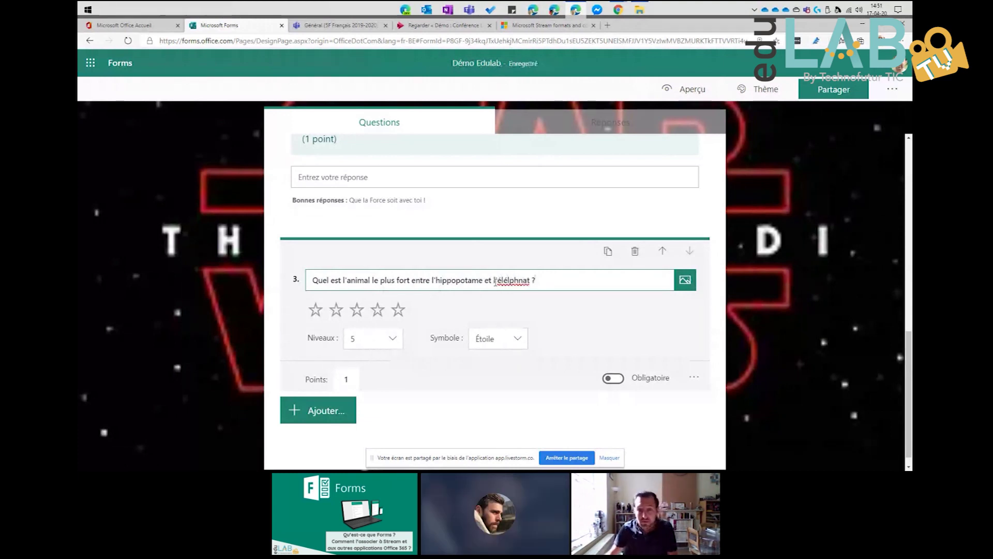
Step: Correct the misspelled last word of question 3's title to "éléphant"
{"action": "right_click", "coordinate": [516, 279]}
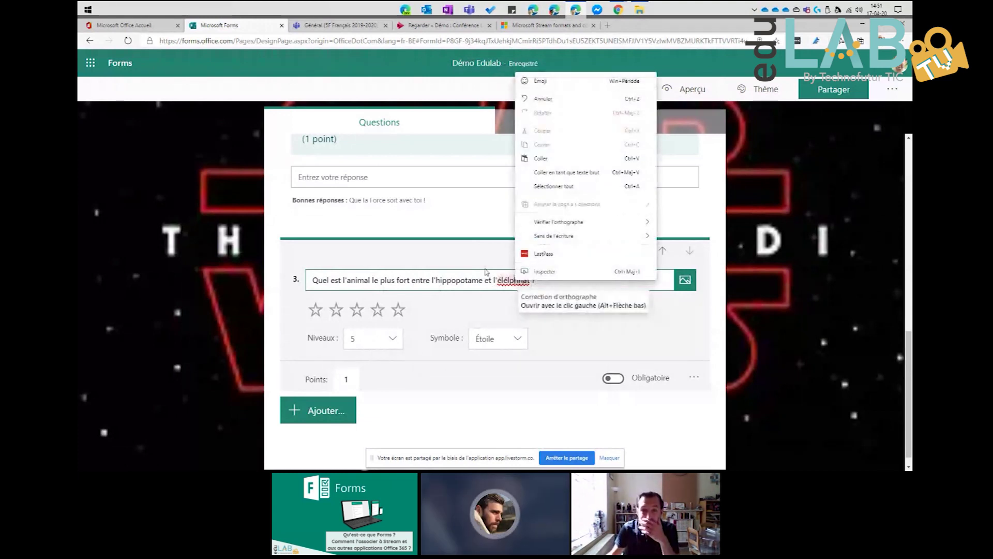
{"action": "left_click", "coordinate": [514, 281]}
{"action": "left_click", "coordinate": [418, 318]}
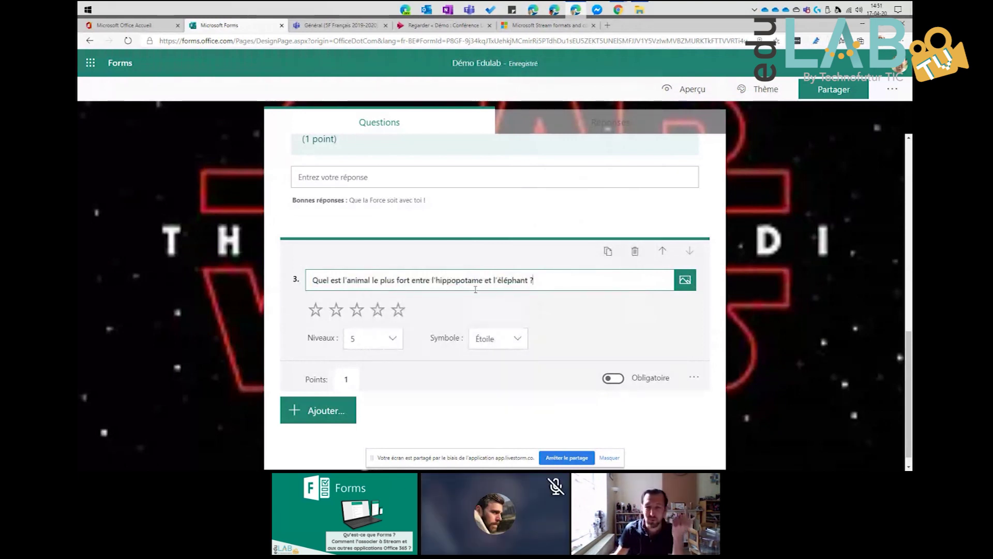
Step: Add the subtitle "Indique la pertinence de cette information" to question 3
{"action": "scroll", "coordinate": [475, 289], "scroll_direction": "down", "scroll_amount": 1}
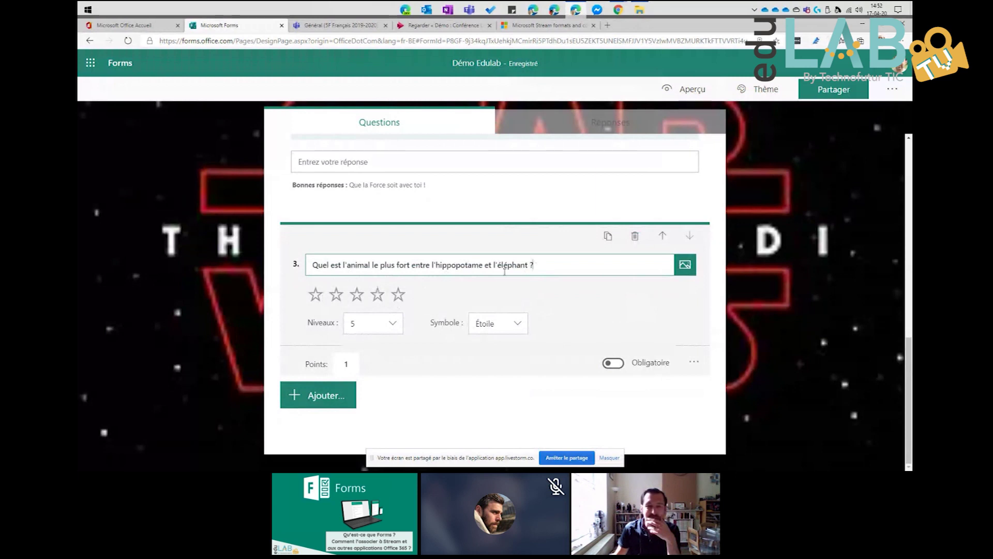
{"action": "left_click", "coordinate": [694, 362]}
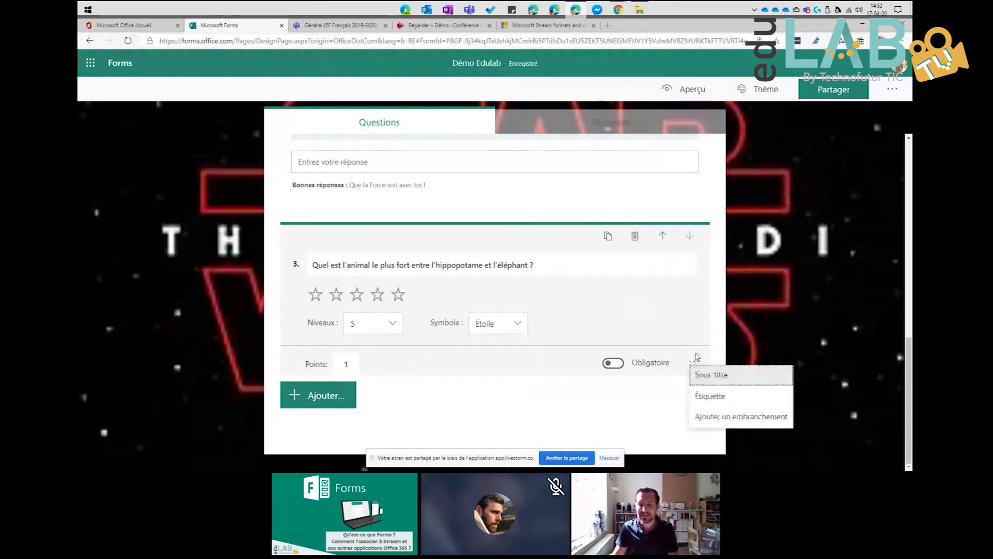
{"action": "left_click", "coordinate": [711, 374]}
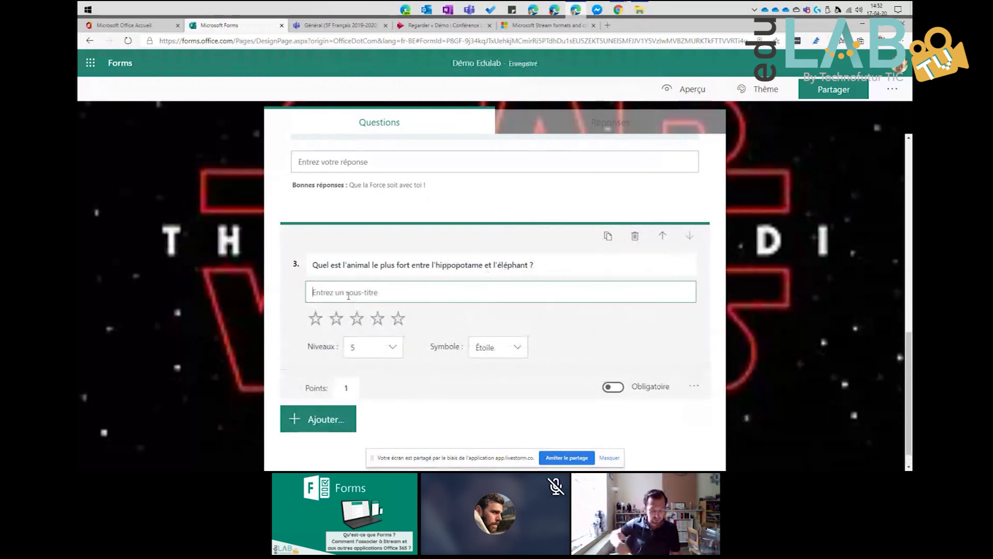
{"action": "type", "text": "Indique la pertinence de cette information"}
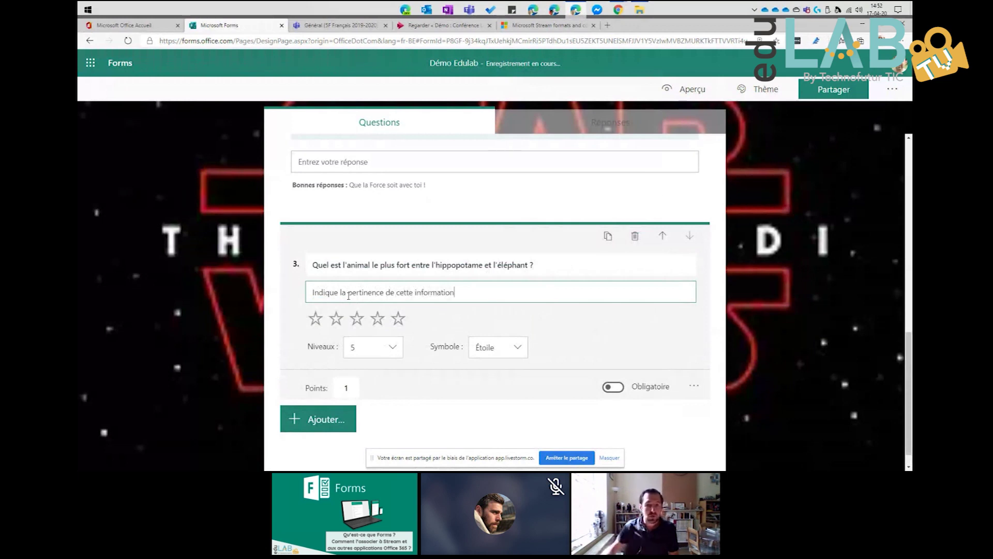
Step: Replace question 3's title with "L'éléphant que l'hippopotame car il concentre sa force dans sa trompe."
{"action": "left_click", "coordinate": [543, 264]}
{"action": "key", "text": "ctrl+a"}
{"action": "key", "text": "BackSpace"}
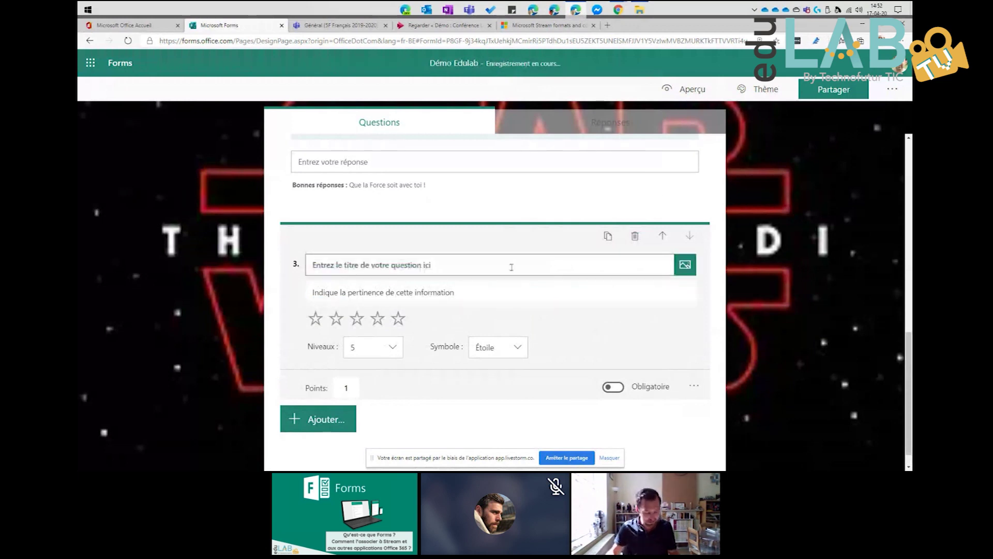
{"action": "type", "text": "L'hippopo"}
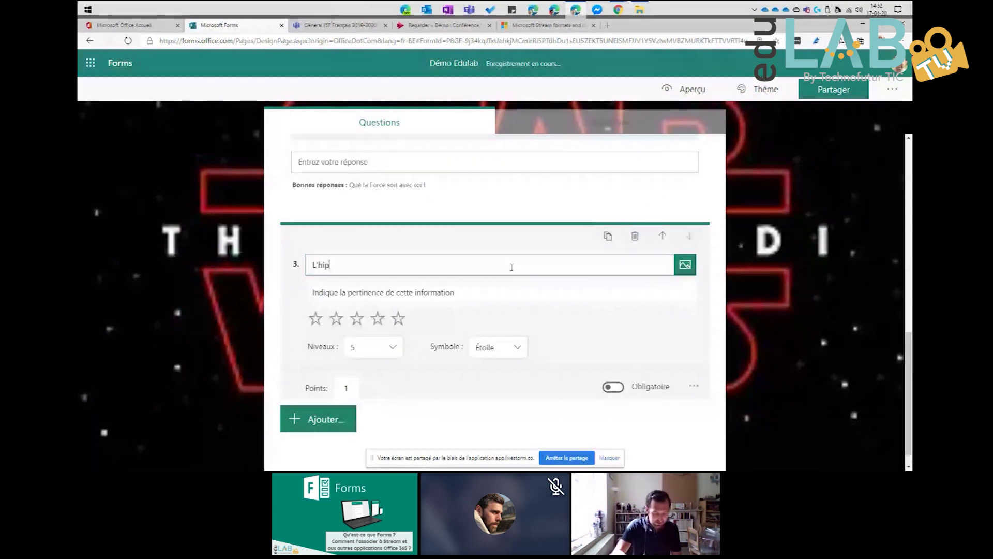
{"action": "key", "text": "BackSpace"}
{"action": "key", "text": "BackSpace"}
{"action": "key", "text": "BackSpace"}
{"action": "key", "text": "BackSpace"}
{"action": "key", "text": "BackSpace"}
{"action": "key", "text": "BackSpace"}
{"action": "key", "text": "BackSpace"}
{"action": "type", "text": "éléphant que l'hippopotame car il concentr"}
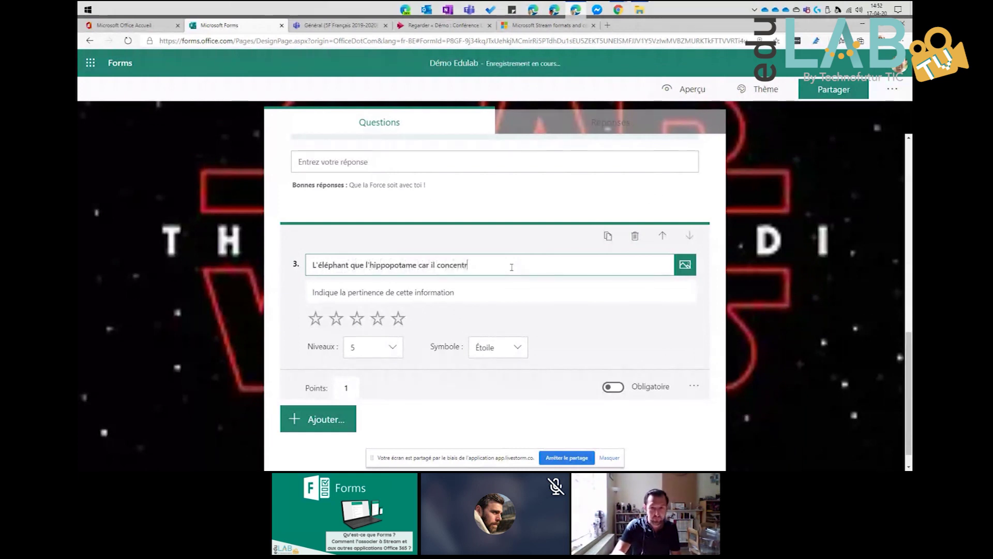
{"action": "type", "text": "e sa force dan"}
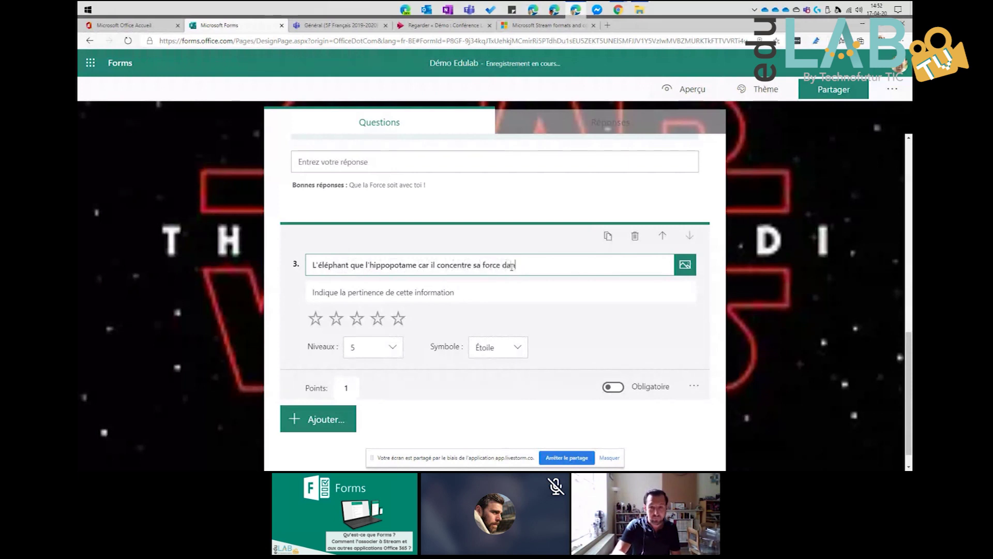
{"action": "type", "text": "s sa trompe"}
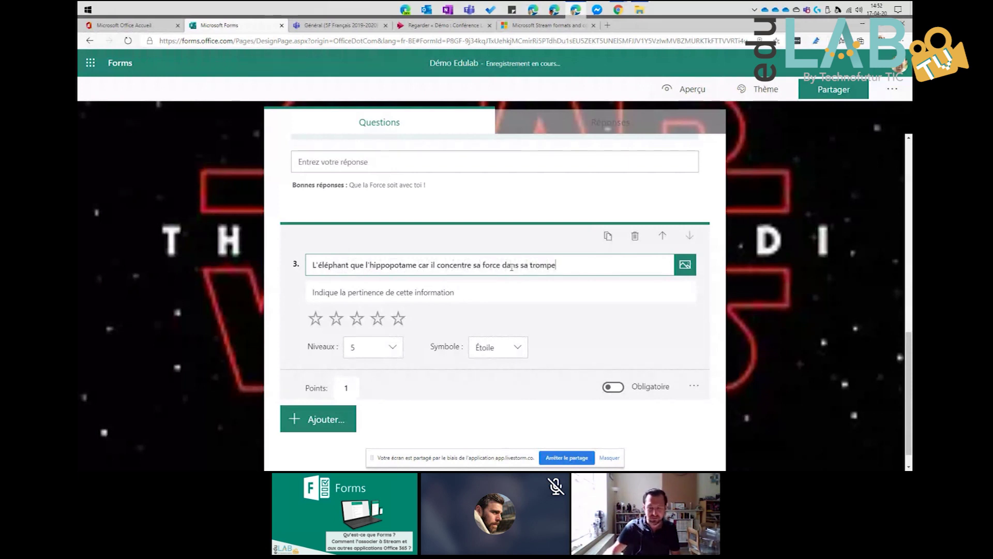
{"action": "type", "text": "."}
{"action": "left_click", "coordinate": [288, 294]}
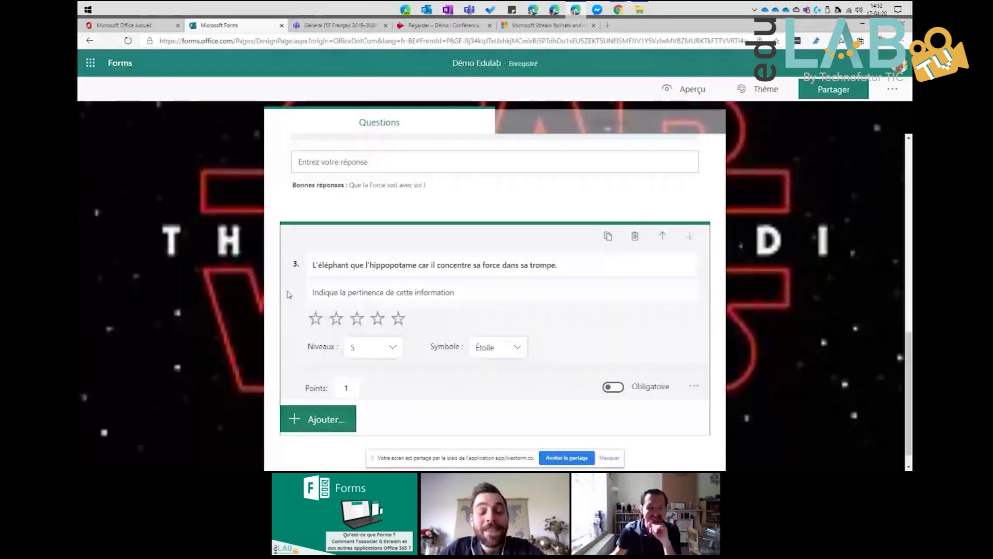
Step: Set question 3's rating scale to 10 levels with the "Nombre" symbol
{"action": "left_click", "coordinate": [392, 323]}
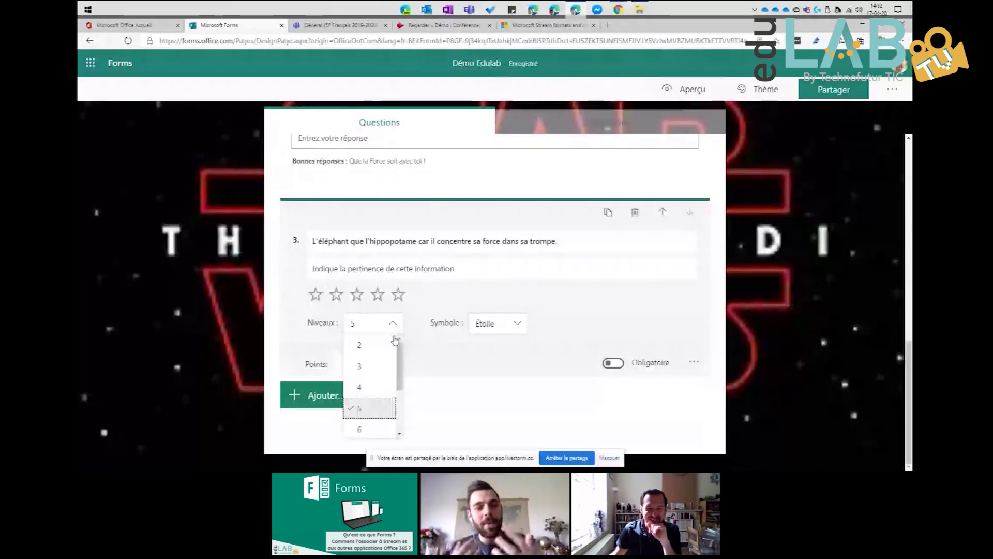
{"action": "scroll", "coordinate": [388, 362], "scroll_direction": "up", "scroll_amount": 5}
{"action": "scroll", "coordinate": [389, 366], "scroll_direction": "down", "scroll_amount": 5}
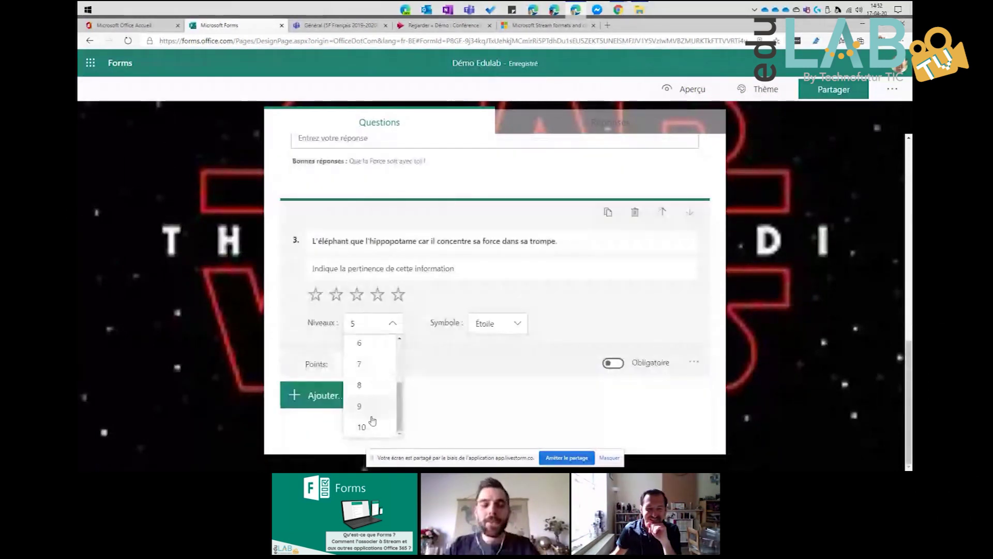
{"action": "left_click", "coordinate": [370, 425]}
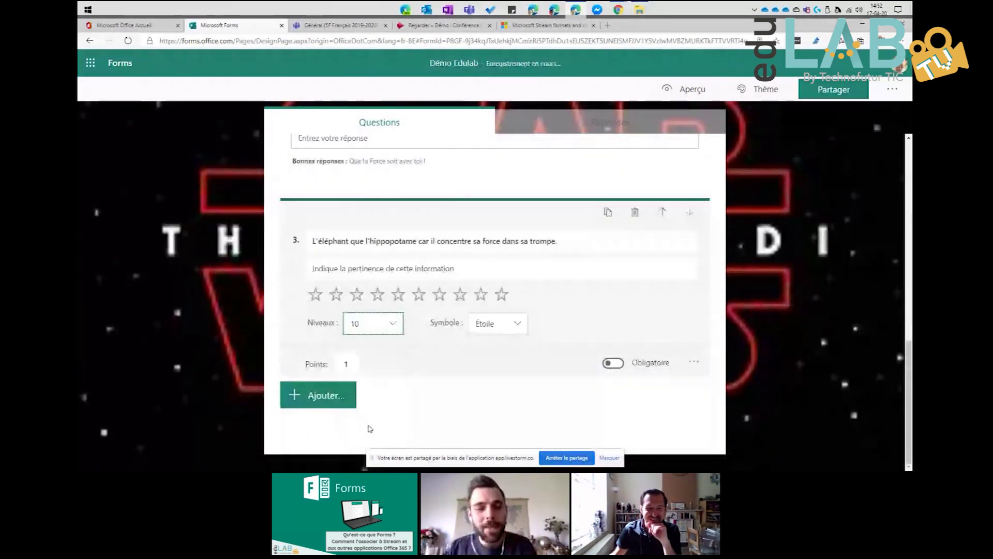
{"action": "left_click", "coordinate": [497, 324]}
{"action": "left_click", "coordinate": [491, 362]}
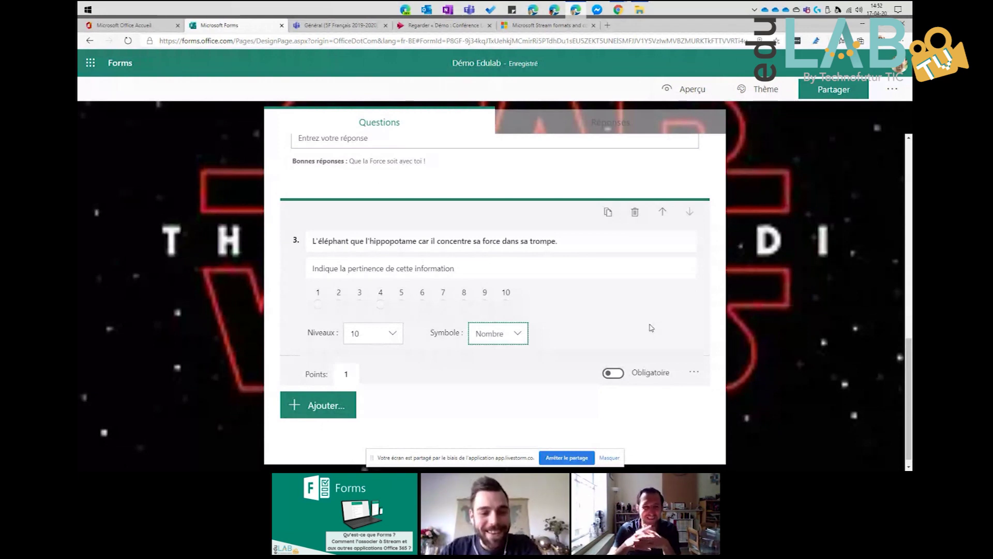
Step: Set question 3's rating scale to 10 levels with the "Étoile" symbol
{"action": "left_click", "coordinate": [472, 269]}
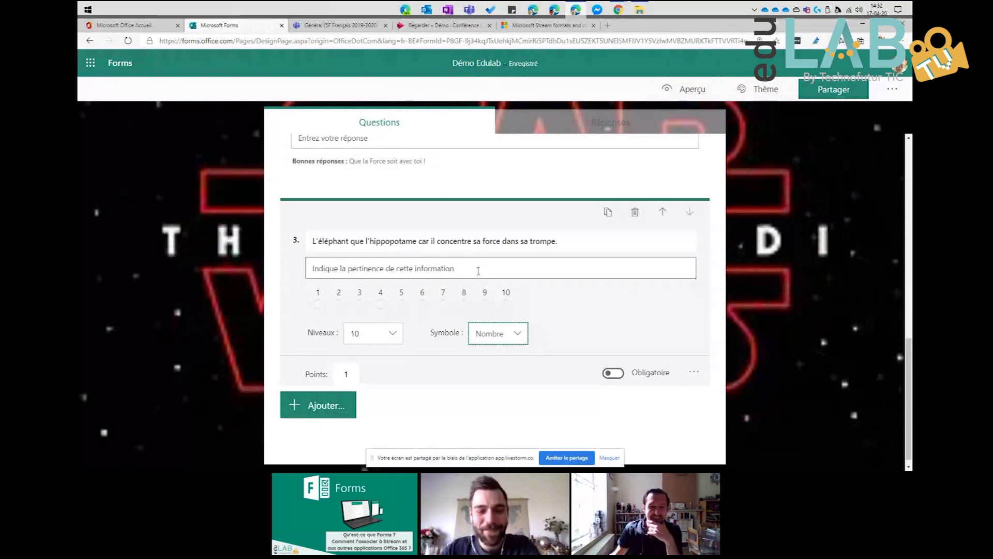
{"action": "left_click", "coordinate": [472, 268]}
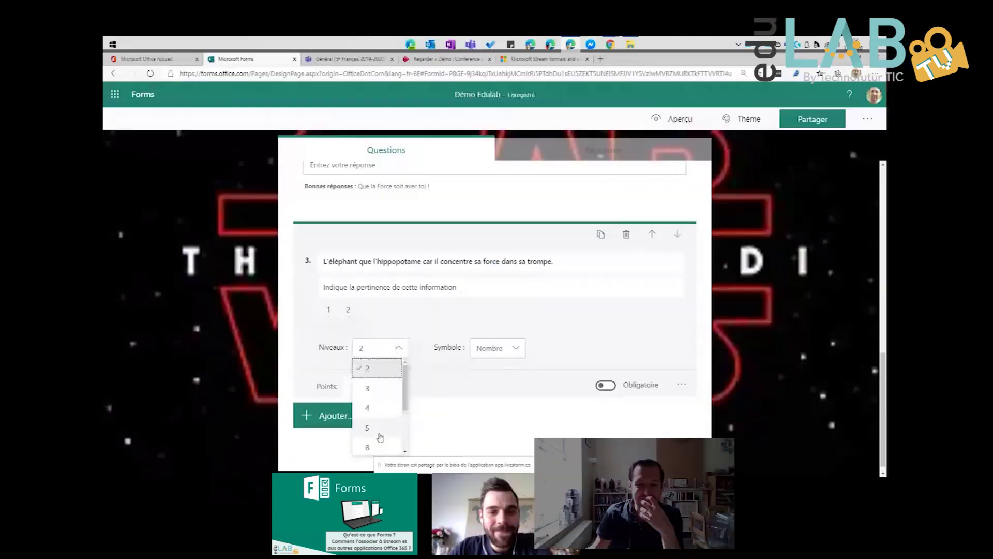
{"action": "scroll", "coordinate": [381, 437], "scroll_direction": "down", "scroll_amount": 3}
{"action": "left_click", "coordinate": [372, 433]}
{"action": "left_click", "coordinate": [515, 341]}
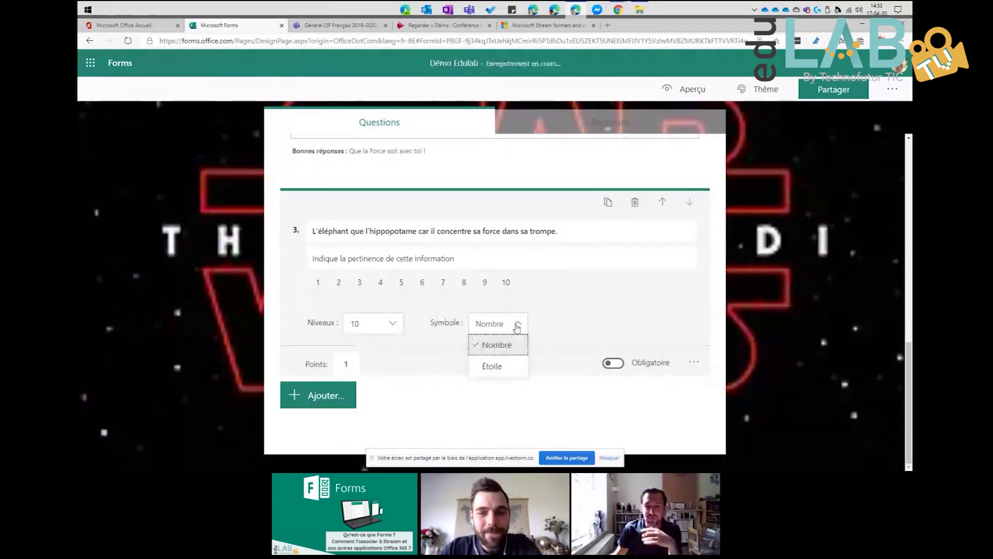
{"action": "left_click", "coordinate": [499, 363]}
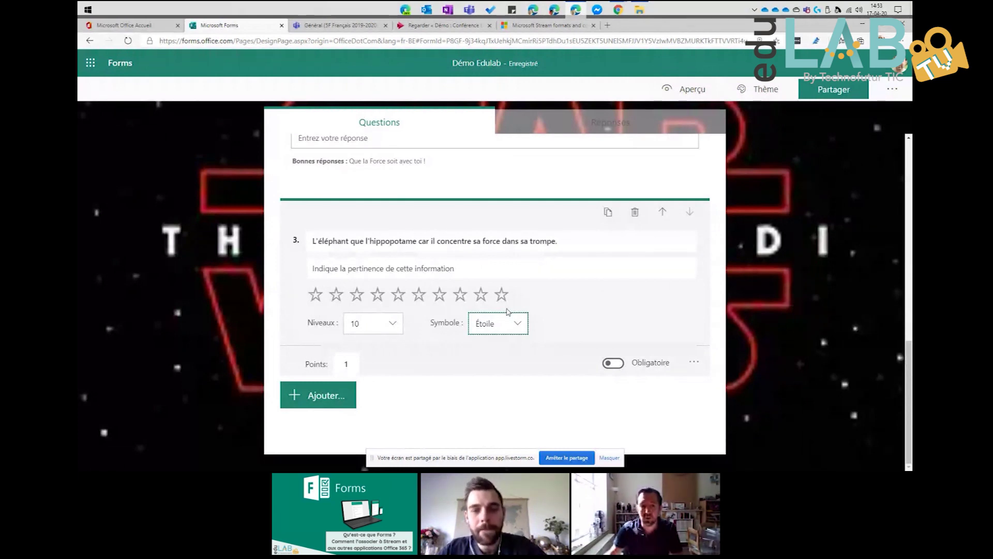
Step: Add a ranking (Classement) question titled "Classe ces éléments par ordre chronologique", correcting the spelling of "ordre"
{"action": "left_click", "coordinate": [327, 396]}
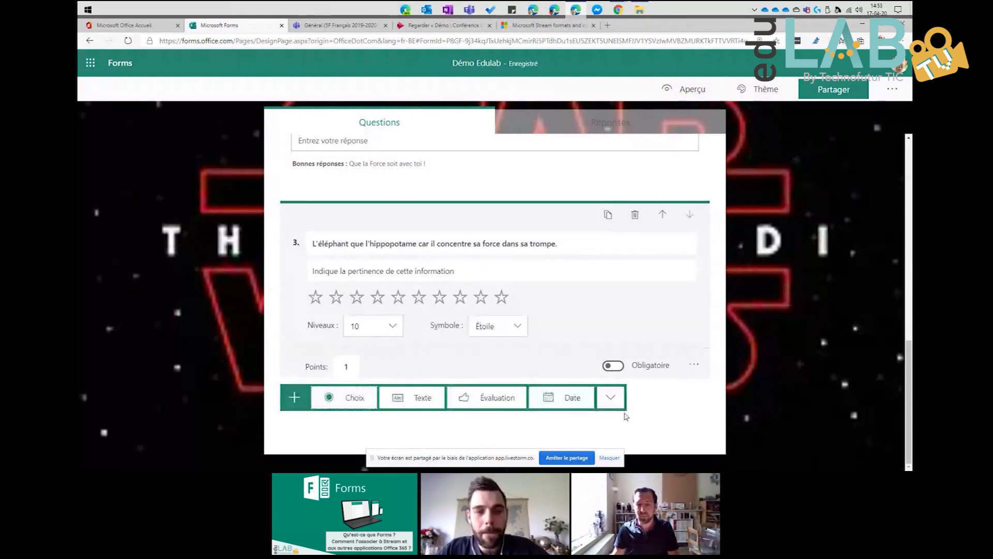
{"action": "left_click", "coordinate": [611, 398]}
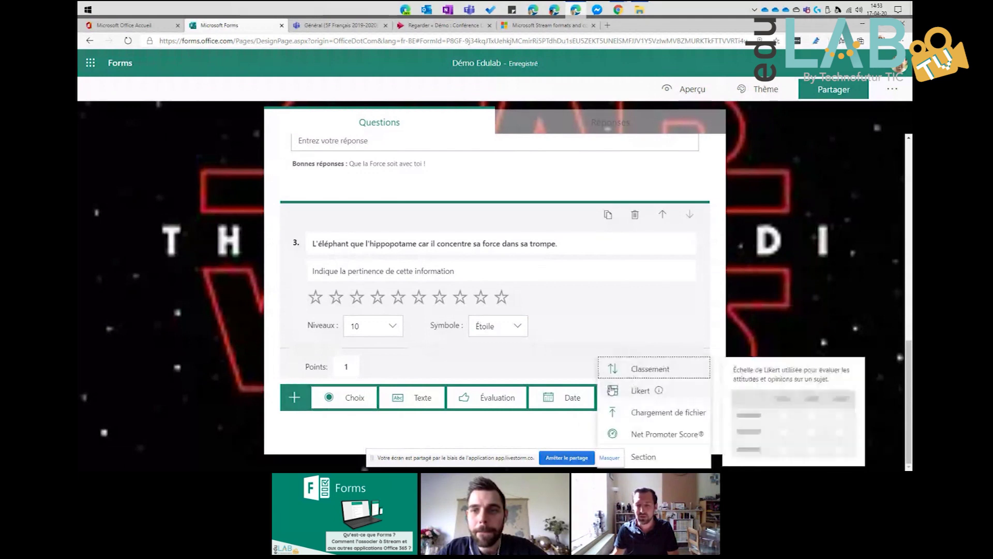
{"action": "left_click", "coordinate": [641, 370]}
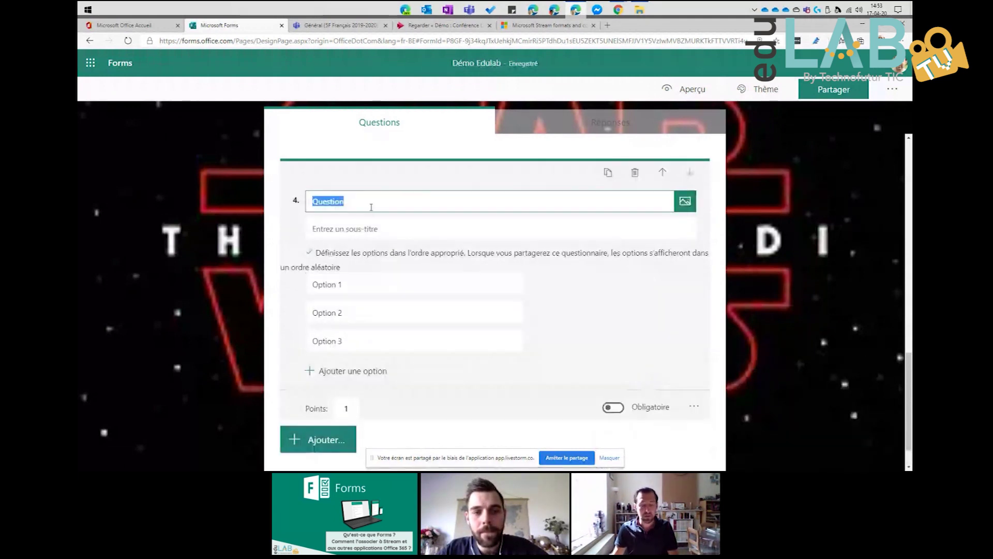
{"action": "type", "text": "Class"}
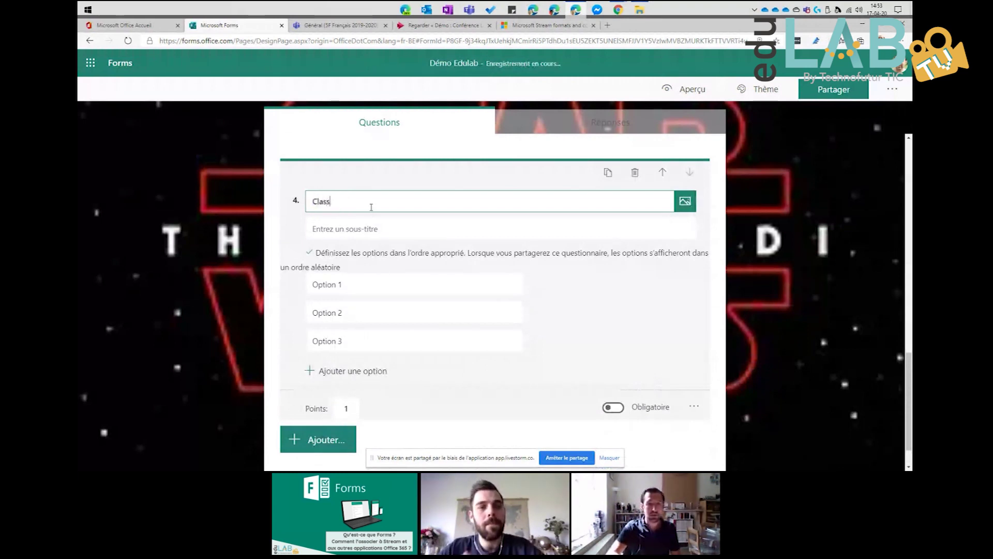
{"action": "type", "text": "e ces "}
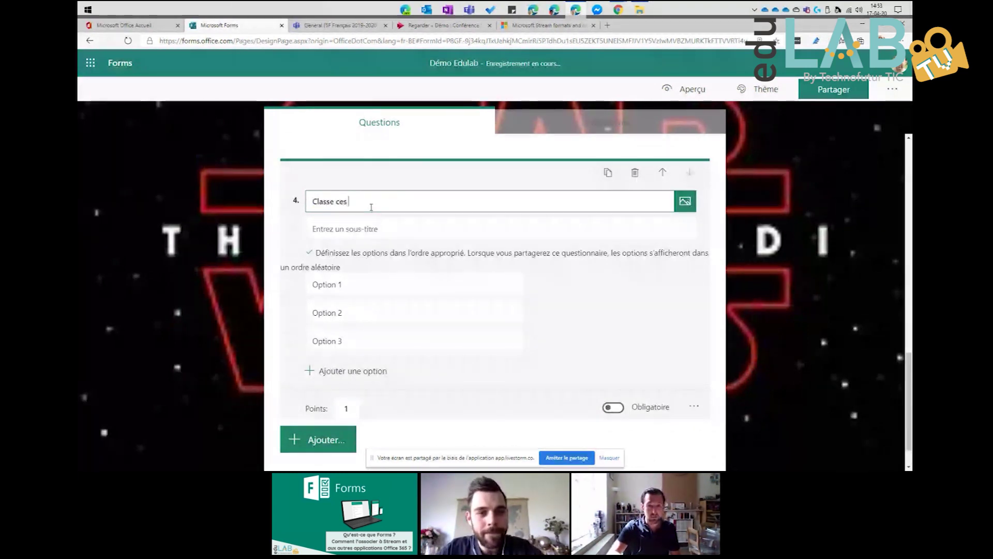
{"action": "type", "text": "éléments"}
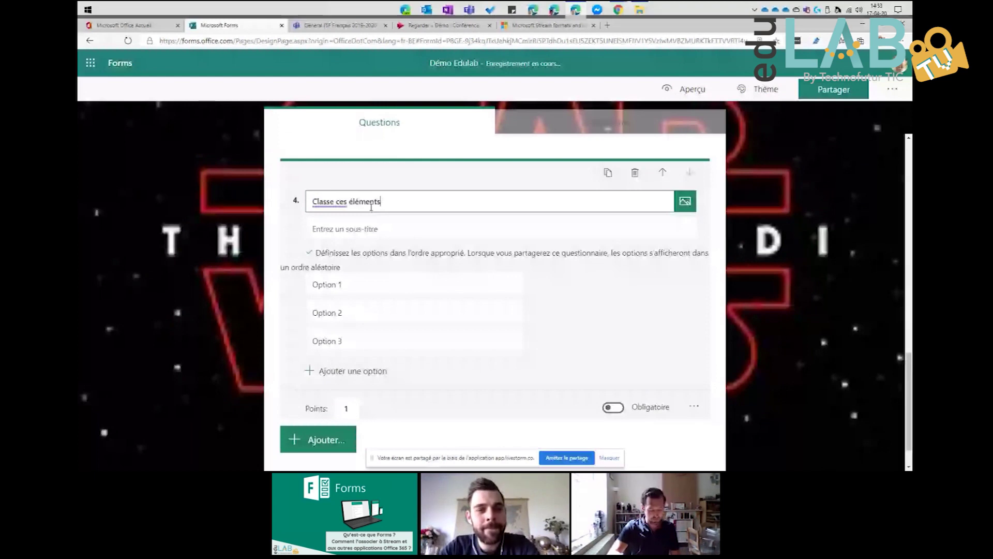
{"action": "type", "text": " par odre chrono"}
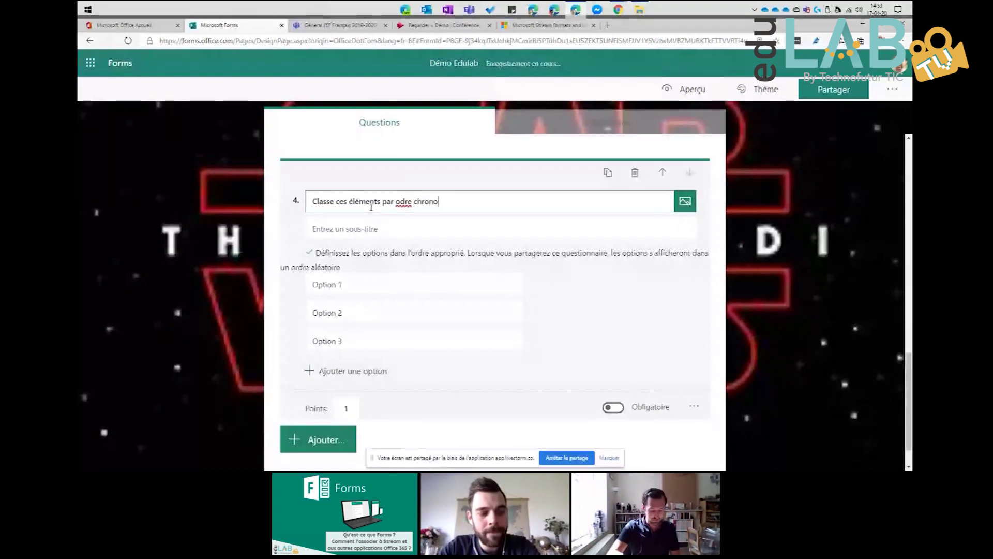
{"action": "type", "text": "logique"}
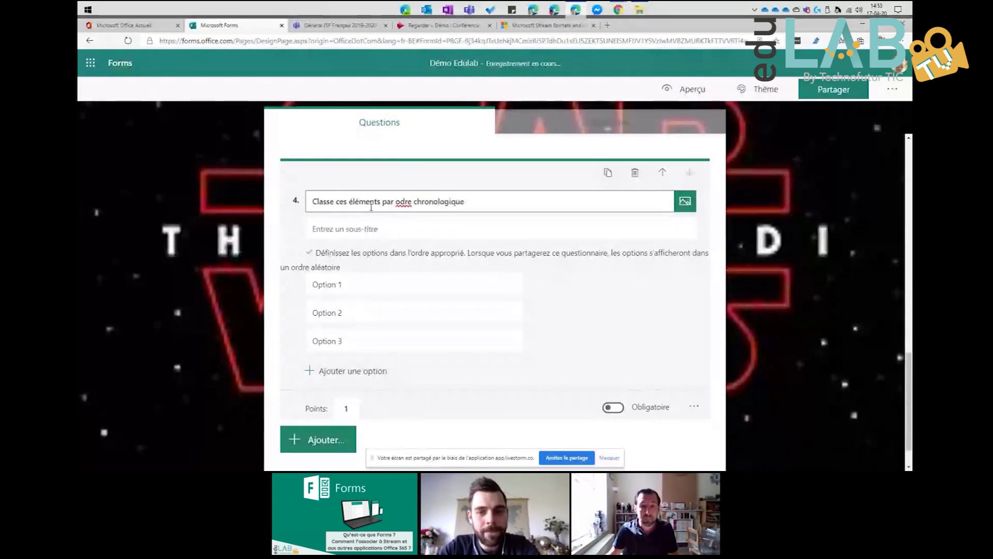
{"action": "right_click", "coordinate": [403, 201]}
{"action": "left_click", "coordinate": [411, 237]}
Step: Fill question 4's options in order: "Découverte du feu", "Invention de la roue", "Chute de Rome" and "Crise du PQ durant el COVID"
{"action": "left_click", "coordinate": [353, 317]}
{"action": "key", "text": "shift+Tab"}
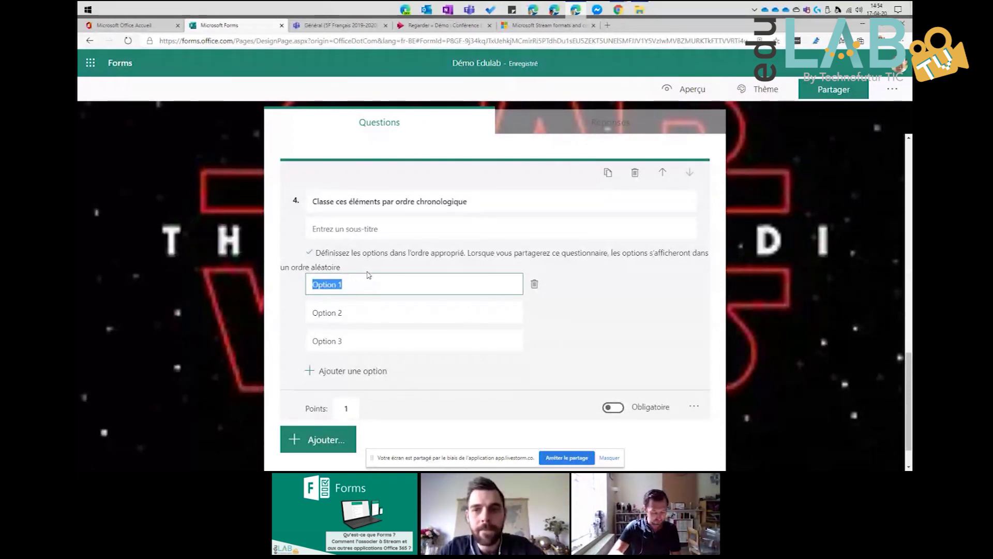
{"action": "type", "text": "Découvert"}
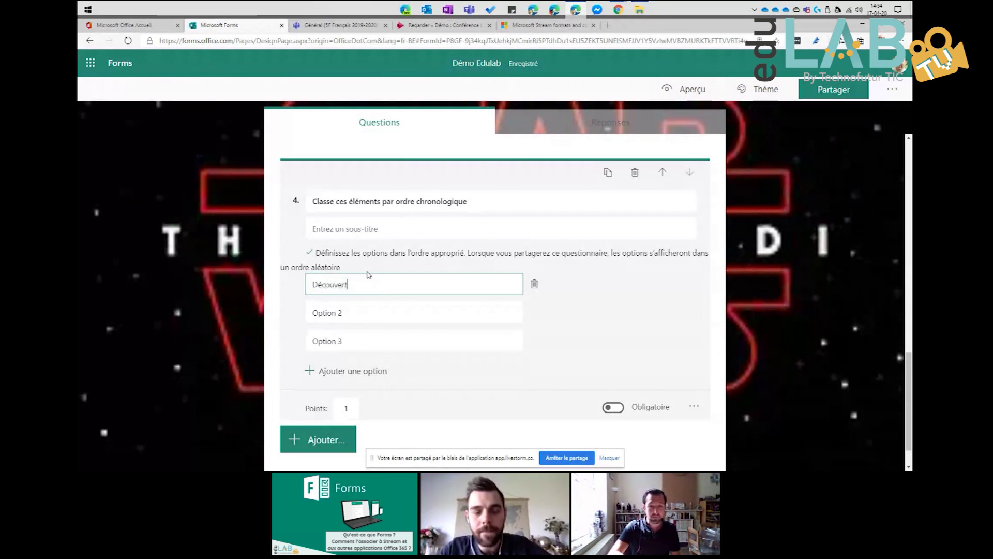
{"action": "type", "text": "e du feu"}
{"action": "key", "text": "Tab"}
{"action": "type", "text": "Invention de la "}
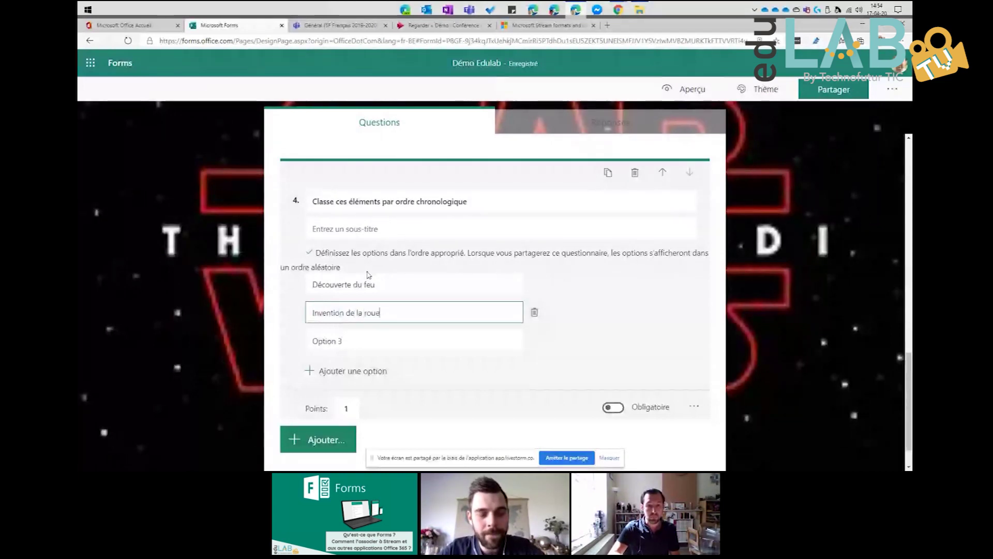
{"action": "type", "text": "roue"}
{"action": "key", "text": "Tab"}
{"action": "type", "text": "Ordinat"}
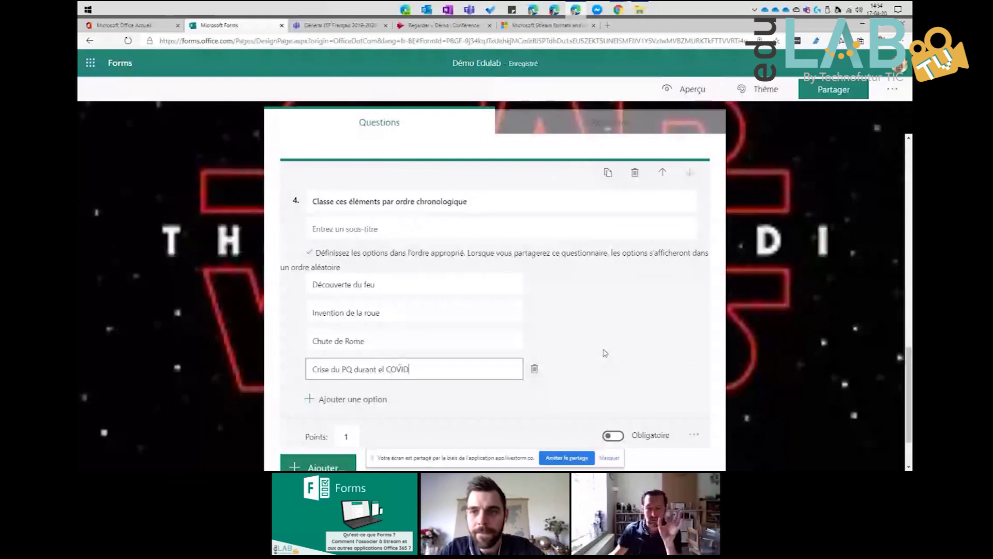
{"action": "left_click", "coordinate": [605, 353]}
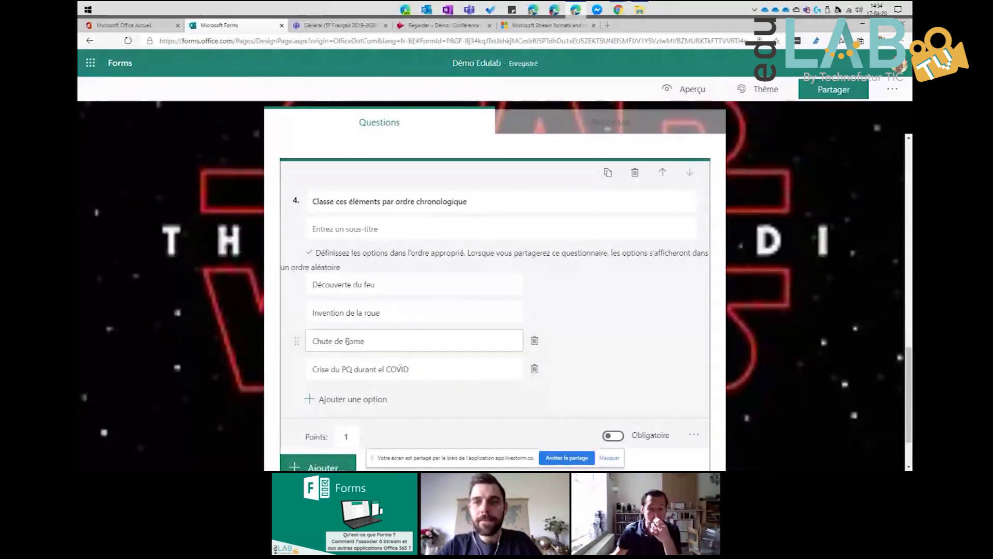
Step: Preview the quiz to check how ranking question 4 appears to respondents, and return to the editor
{"action": "scroll", "coordinate": [755, 108], "scroll_direction": "down", "scroll_amount": 2}
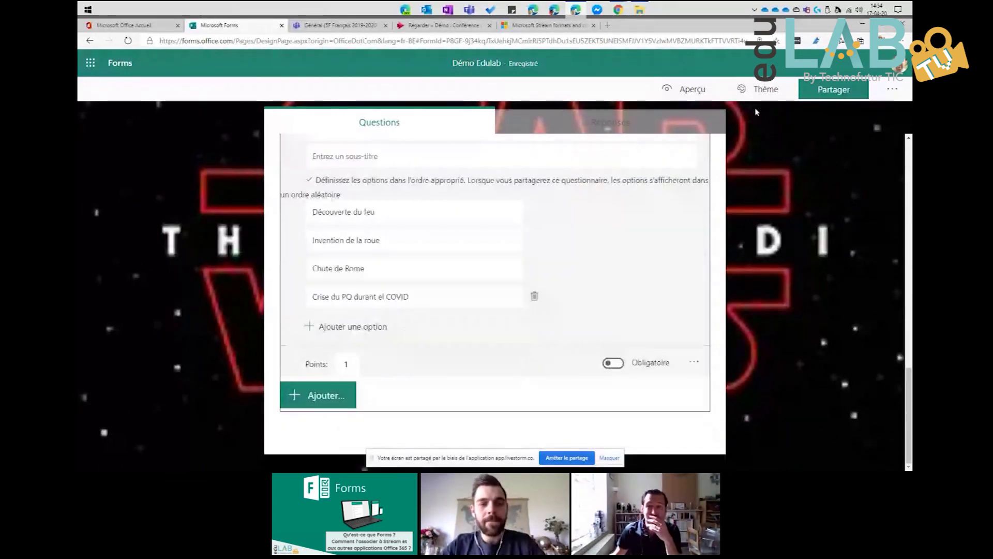
{"action": "left_click", "coordinate": [683, 89]}
{"action": "scroll", "coordinate": [508, 166], "scroll_direction": "down", "scroll_amount": 15}
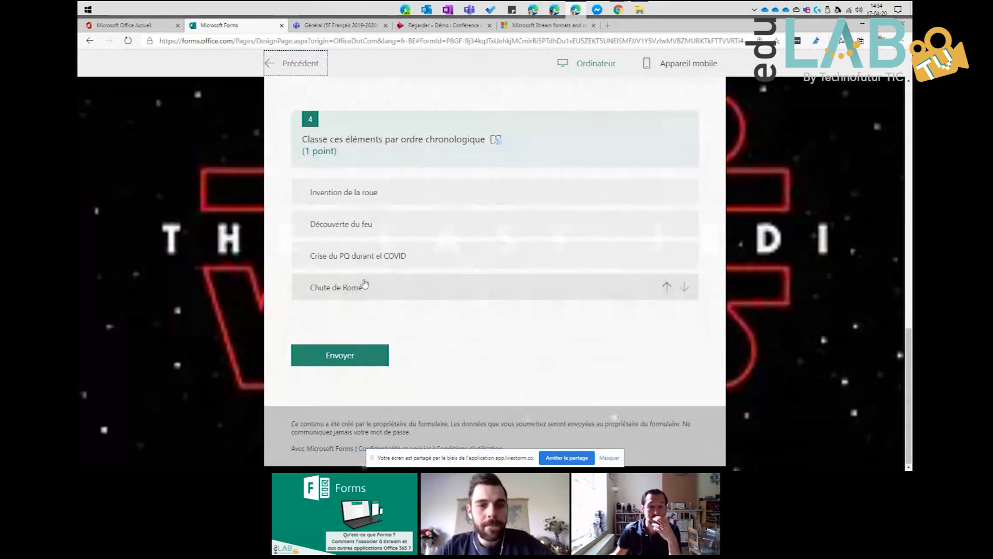
{"action": "left_click", "coordinate": [277, 65]}
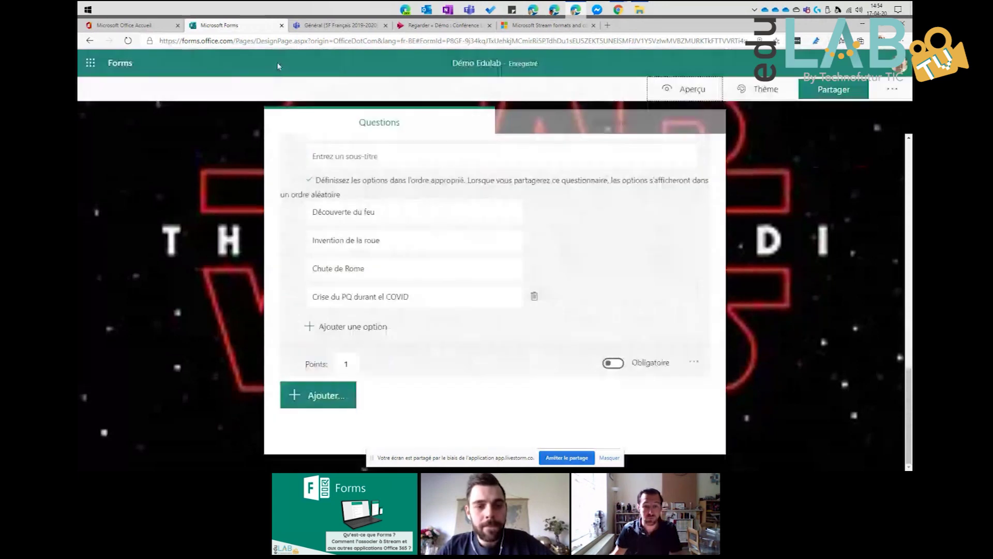
Step: Correct question 4's last option to "Crise du PQ durant le COVID"
{"action": "triple_click", "coordinate": [381, 295]}
{"action": "double_click", "coordinate": [383, 296]}
{"action": "key", "text": "BackSpace"}
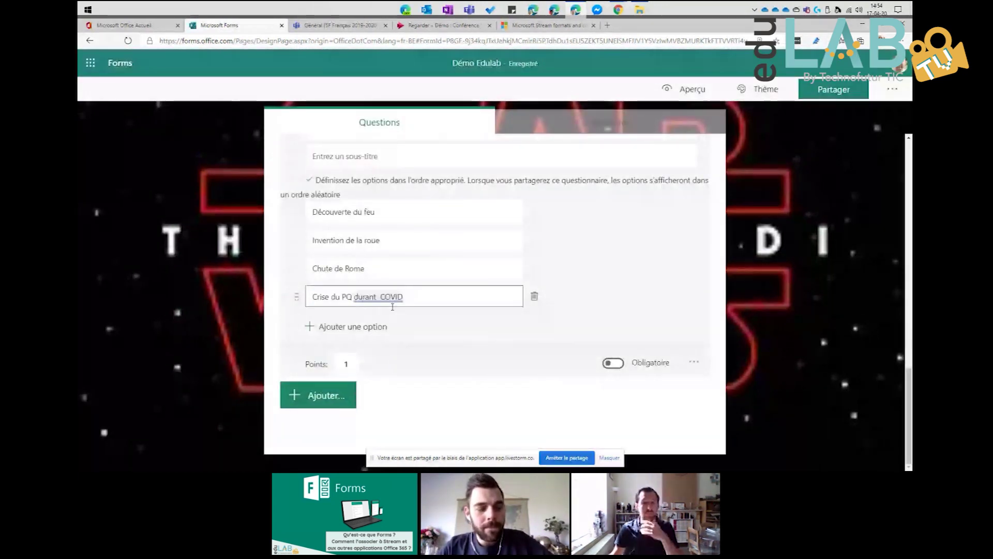
{"action": "type", "text": "le"}
Step: Preview the quiz, try reordering question 4 with "Invention de la roue" in second place, and return to the editor
{"action": "left_click", "coordinate": [685, 89]}
{"action": "scroll", "coordinate": [403, 271], "scroll_direction": "down", "scroll_amount": 12}
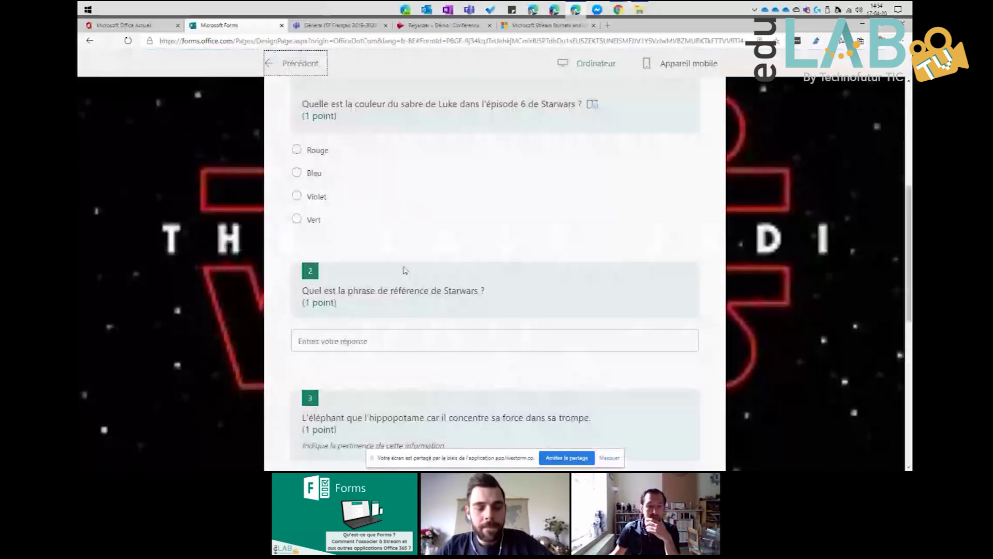
{"action": "left_click_drag", "start_coordinate": [355, 264], "coordinate": [362, 235]}
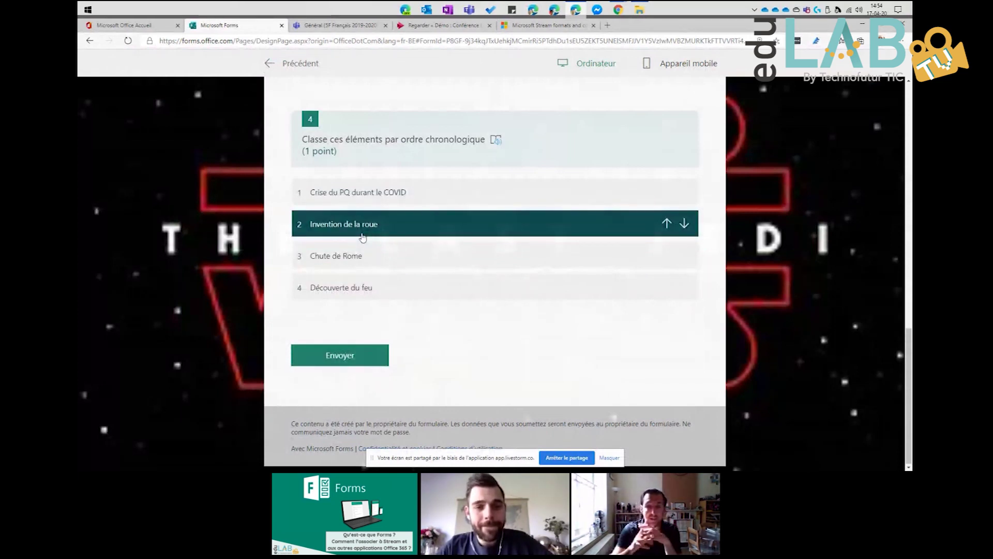
{"action": "scroll", "coordinate": [206, 237], "scroll_direction": "up", "scroll_amount": 10}
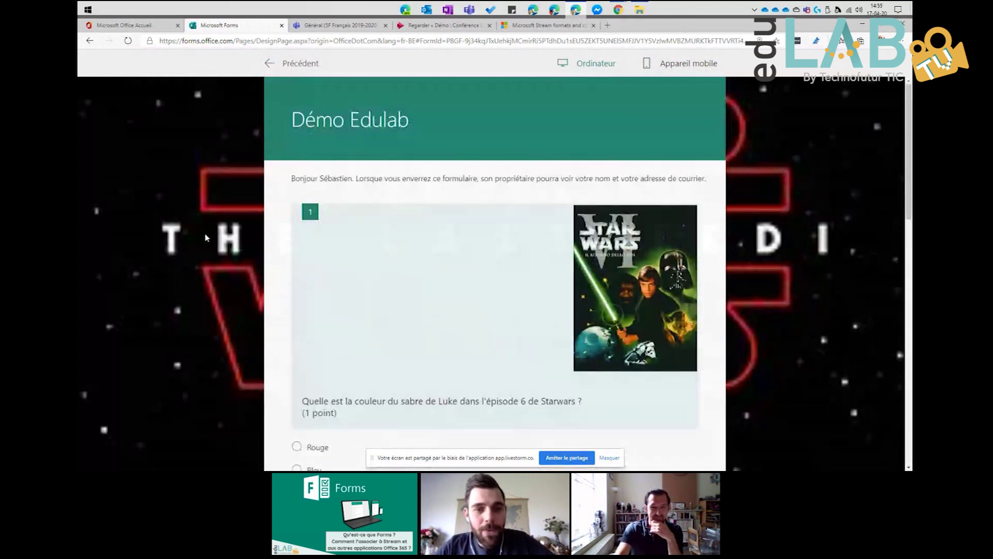
{"action": "left_click", "coordinate": [268, 69]}
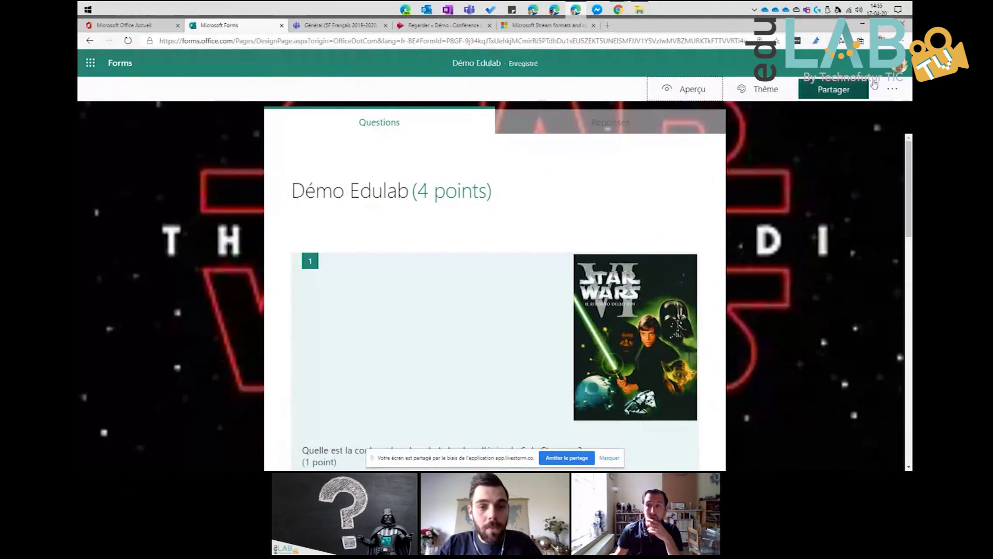
{"action": "left_click", "coordinate": [903, 42]}
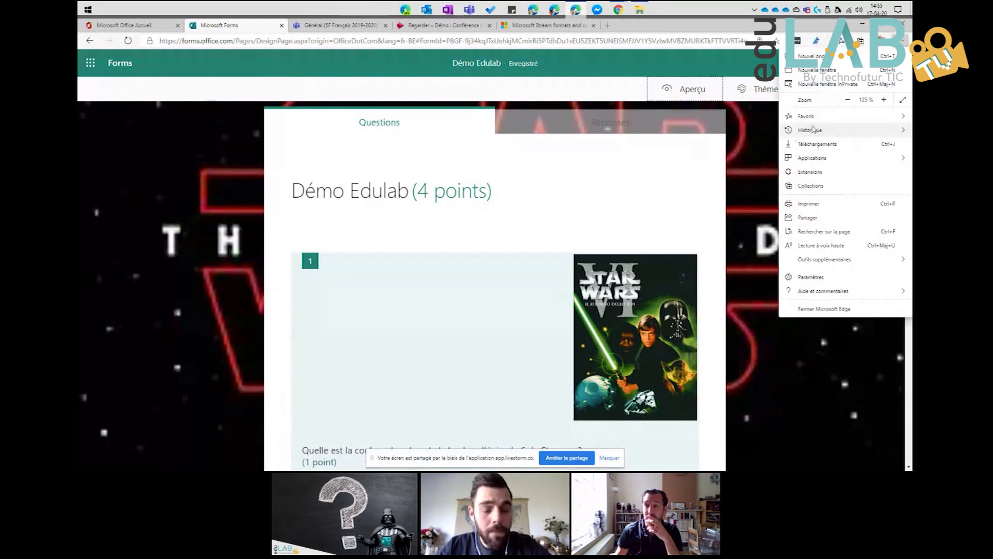
{"action": "left_click", "coordinate": [751, 175]}
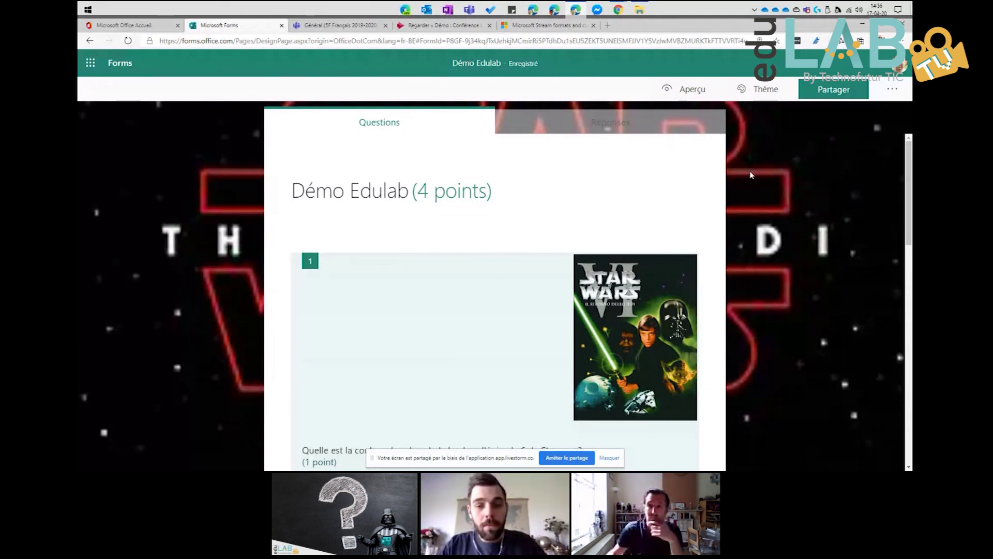
Step: Allow anyone with the link to respond to the quiz and copy the response link
{"action": "left_click", "coordinate": [849, 87]}
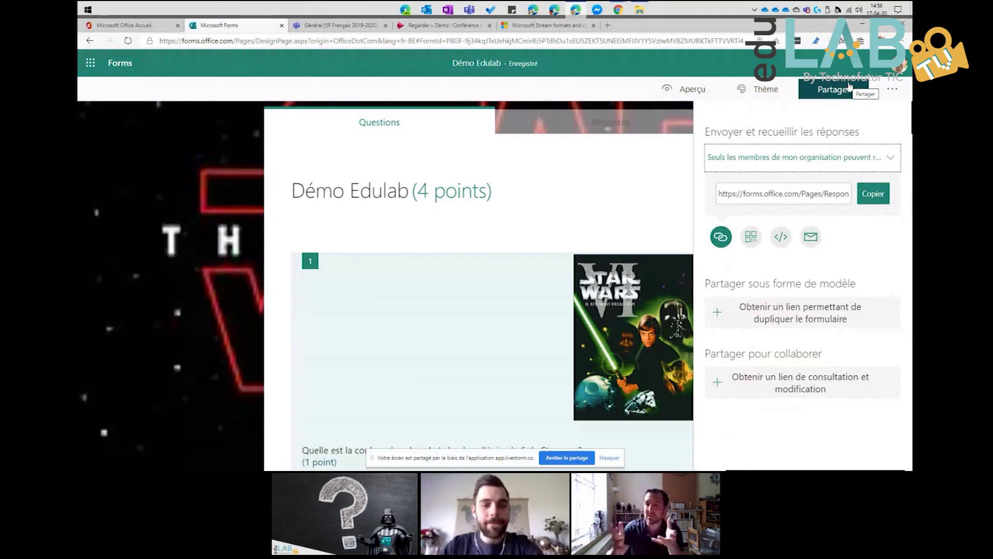
{"action": "left_click", "coordinate": [760, 160]}
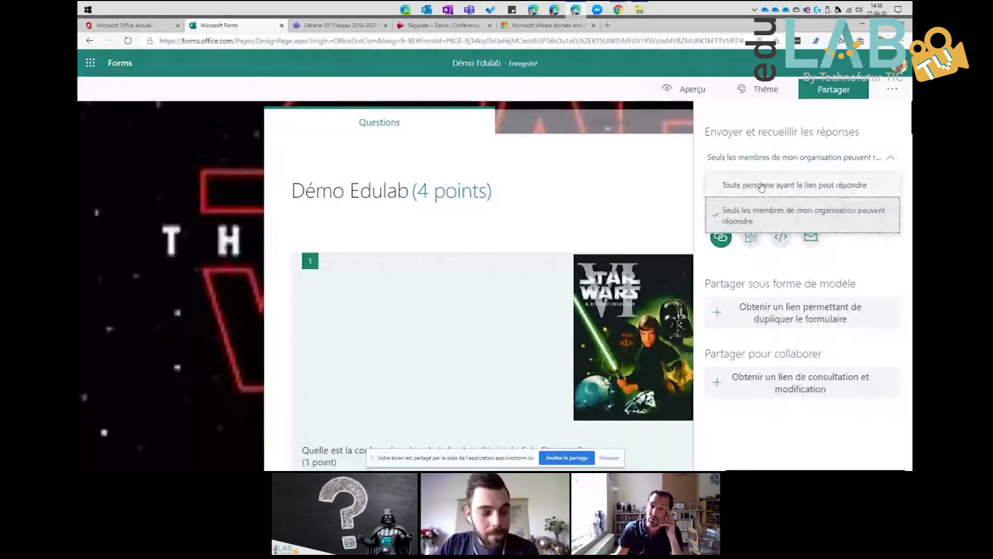
{"action": "left_click", "coordinate": [767, 220]}
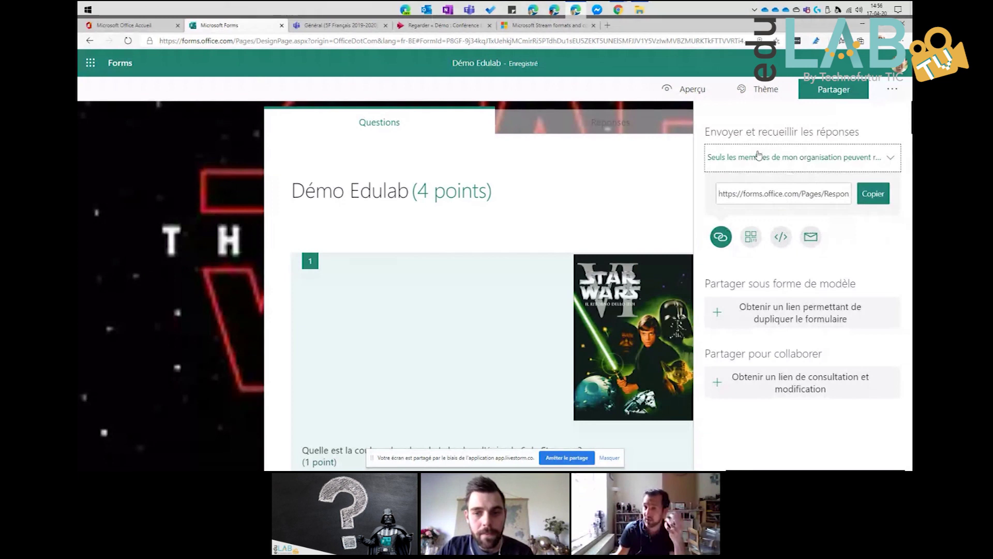
{"action": "left_click", "coordinate": [758, 156]}
{"action": "left_click", "coordinate": [766, 184]}
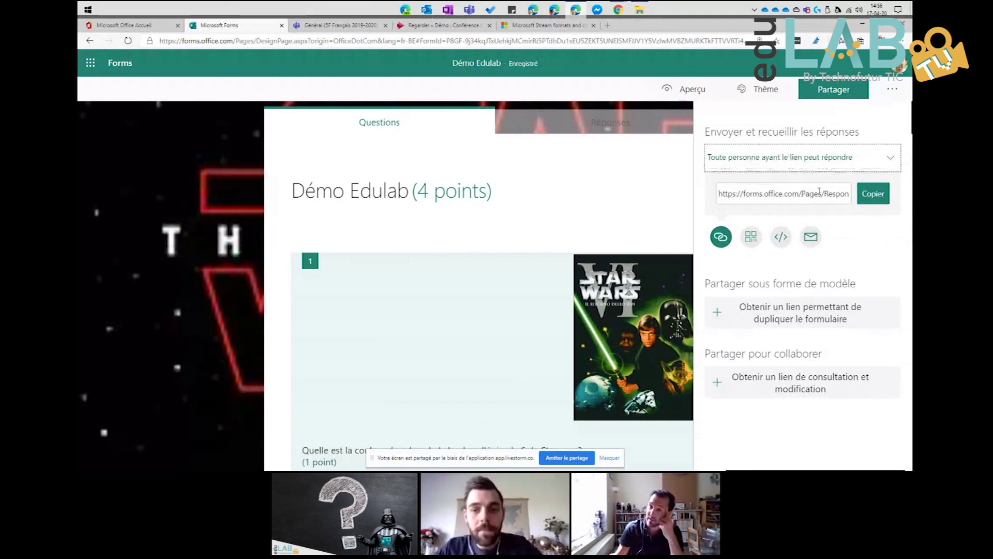
{"action": "left_click", "coordinate": [873, 194]}
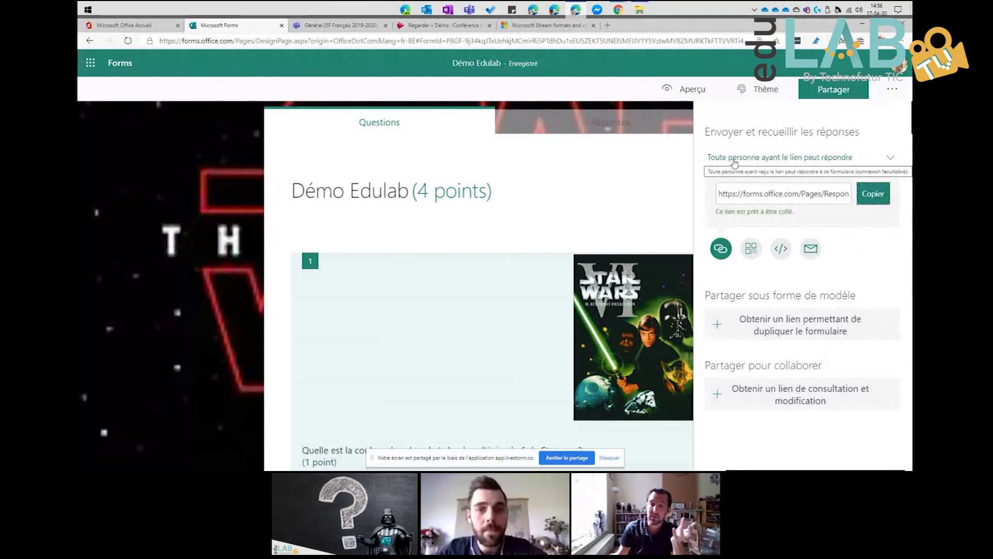
Step: View the quiz's QR code and embed code sharing options, and close the sharing settings
{"action": "left_click", "coordinate": [751, 249]}
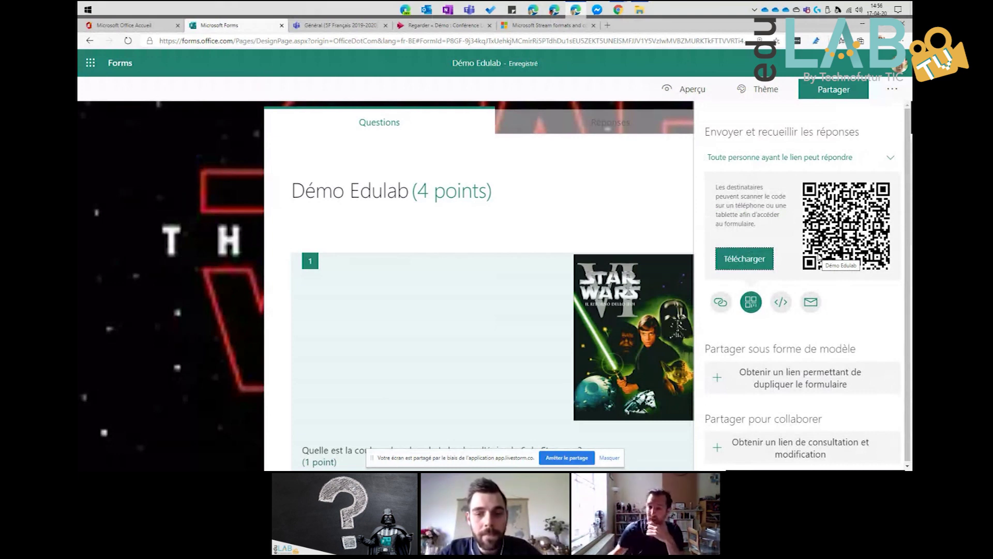
{"action": "left_click", "coordinate": [780, 302]}
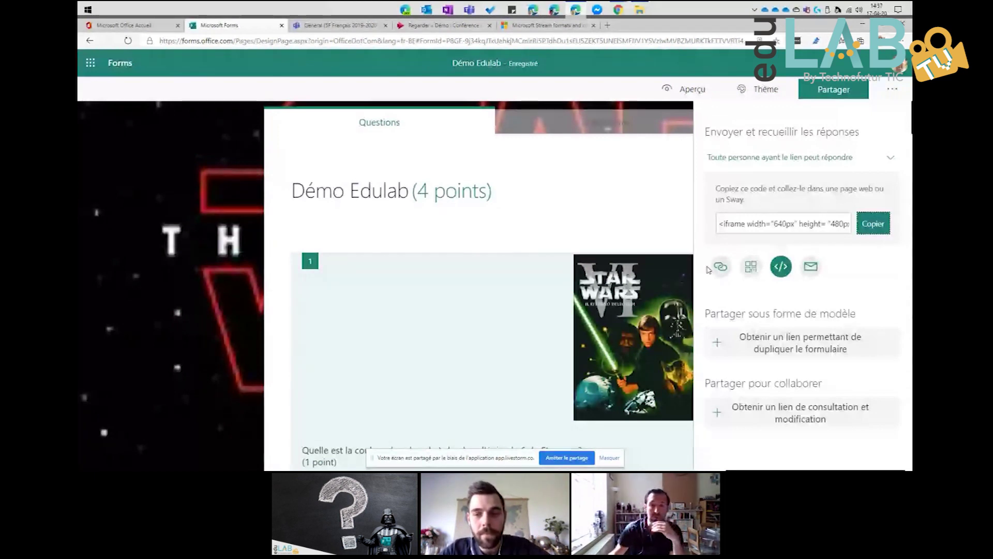
{"action": "scroll", "coordinate": [472, 203], "scroll_direction": "down", "scroll_amount": 2}
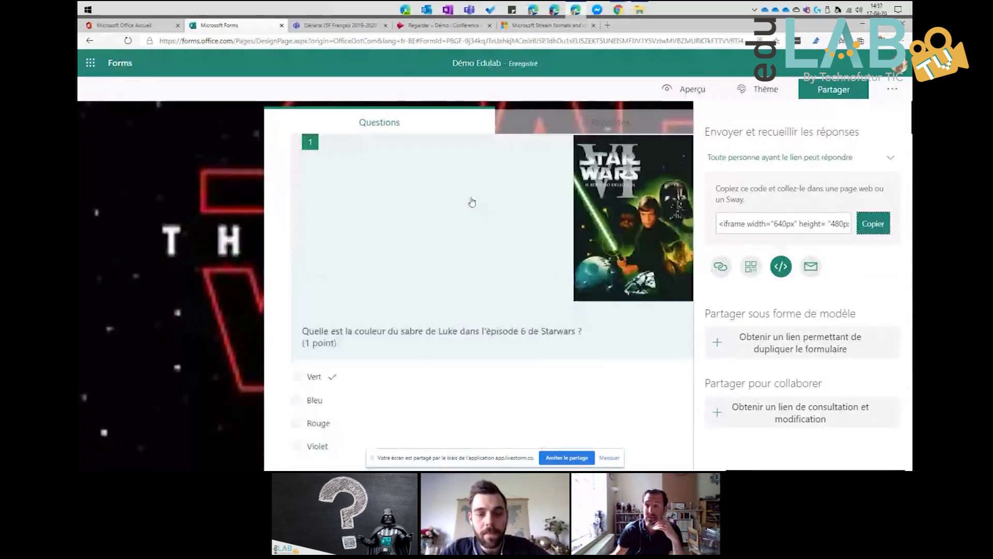
{"action": "scroll", "coordinate": [472, 203], "scroll_direction": "down", "scroll_amount": 2}
{"action": "left_click", "coordinate": [481, 313]}
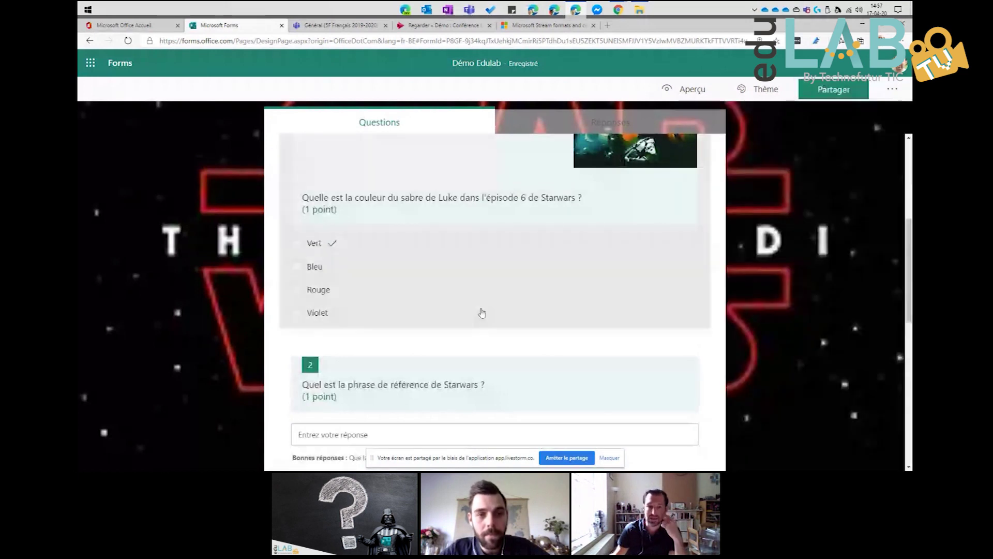
Step: Add a choice question at the end of the quiz and choose to insert a video into it by URL
{"action": "scroll", "coordinate": [479, 312], "scroll_direction": "down", "scroll_amount": 10}
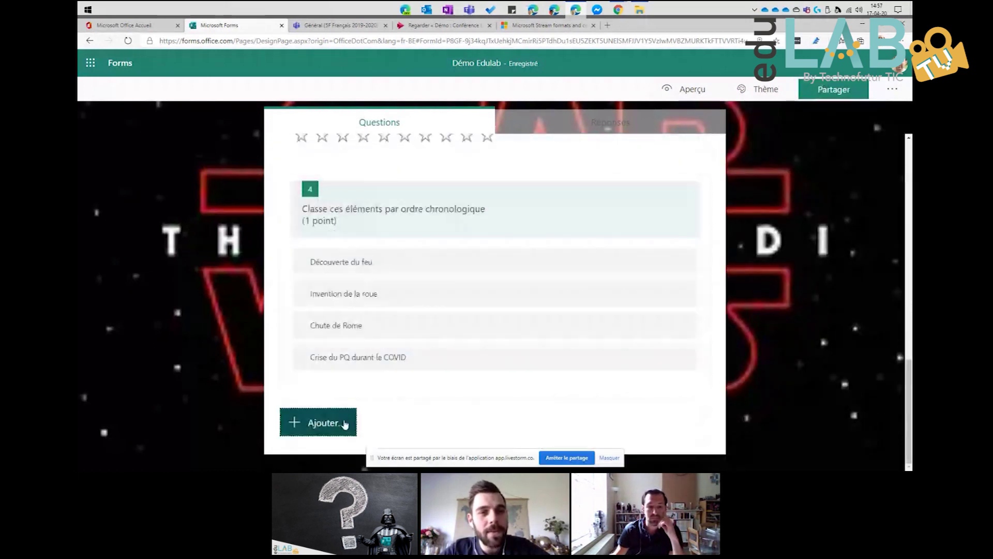
{"action": "left_click", "coordinate": [344, 424]}
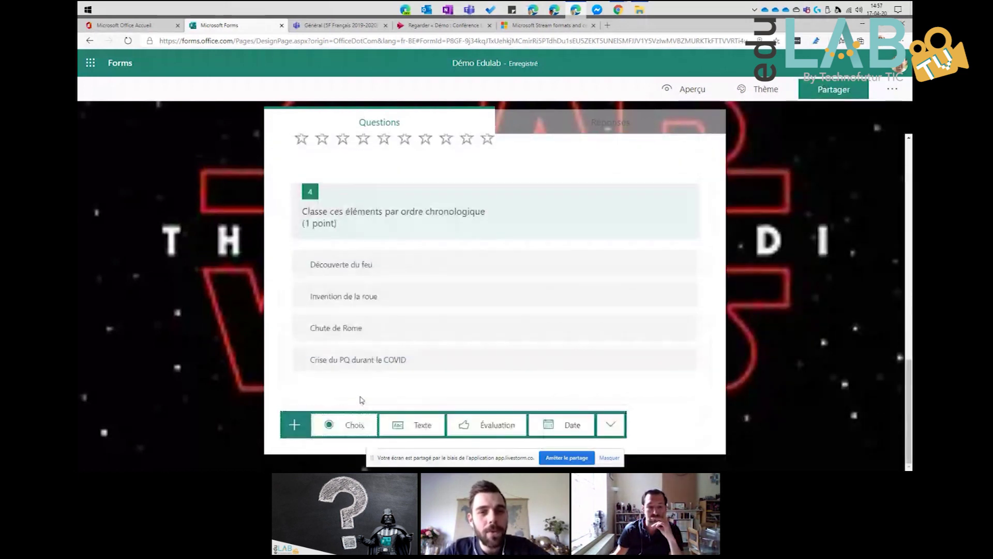
{"action": "left_click", "coordinate": [350, 427]}
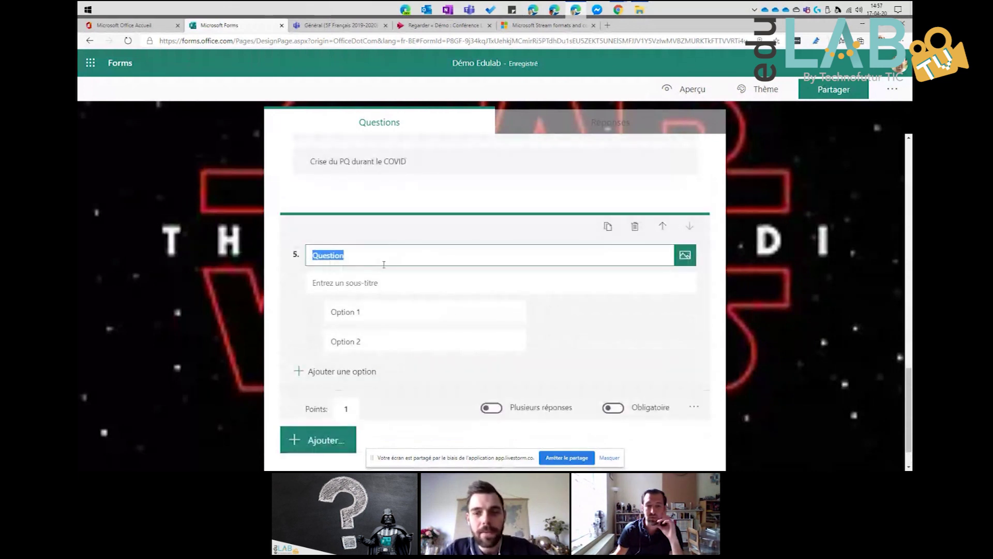
{"action": "left_click", "coordinate": [685, 254]}
{"action": "left_click", "coordinate": [747, 198]}
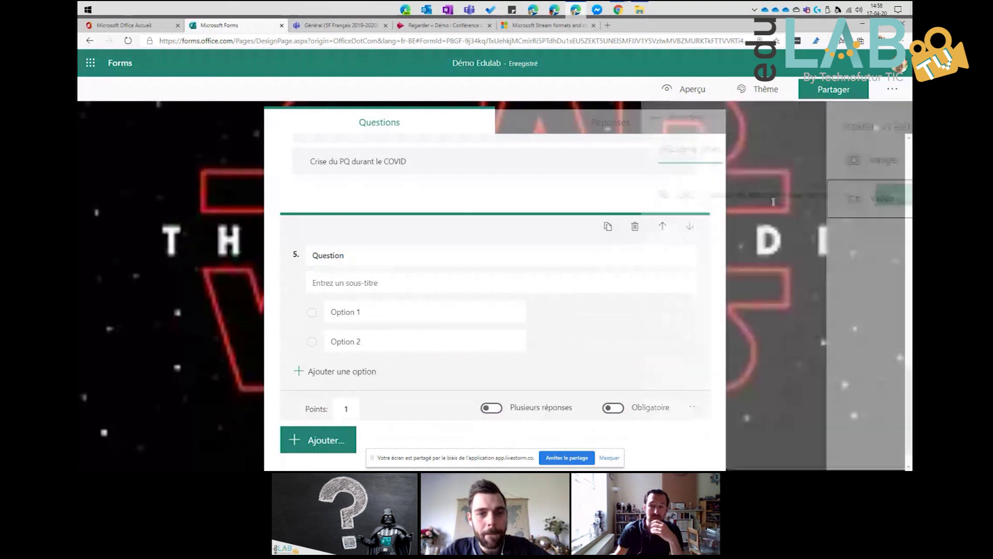
{"action": "left_click", "coordinate": [672, 195]}
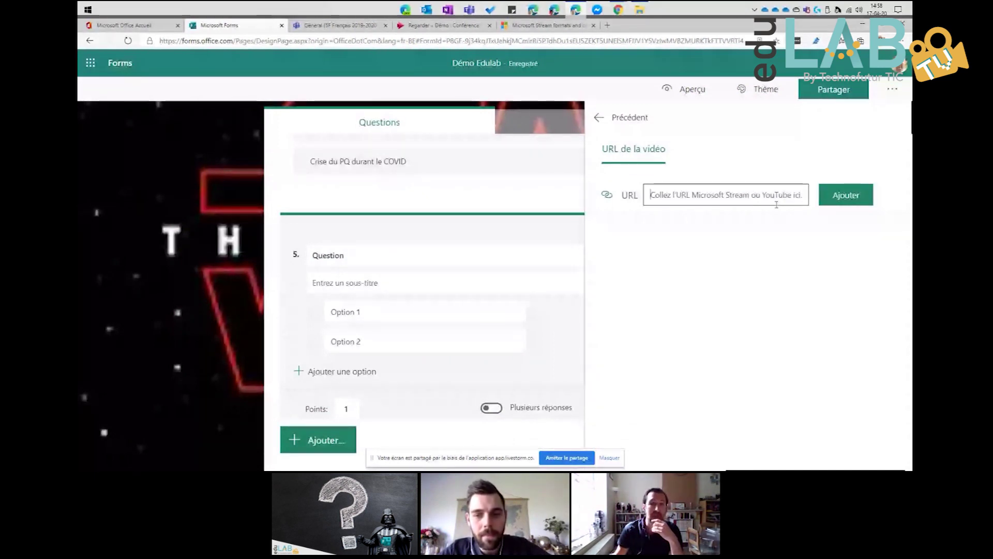
Step: Copy the direct link of "Démo : Conférence Lecteur immersif" from Microsoft Stream and add it as question 5's video in Forms
{"action": "left_click", "coordinate": [444, 25]}
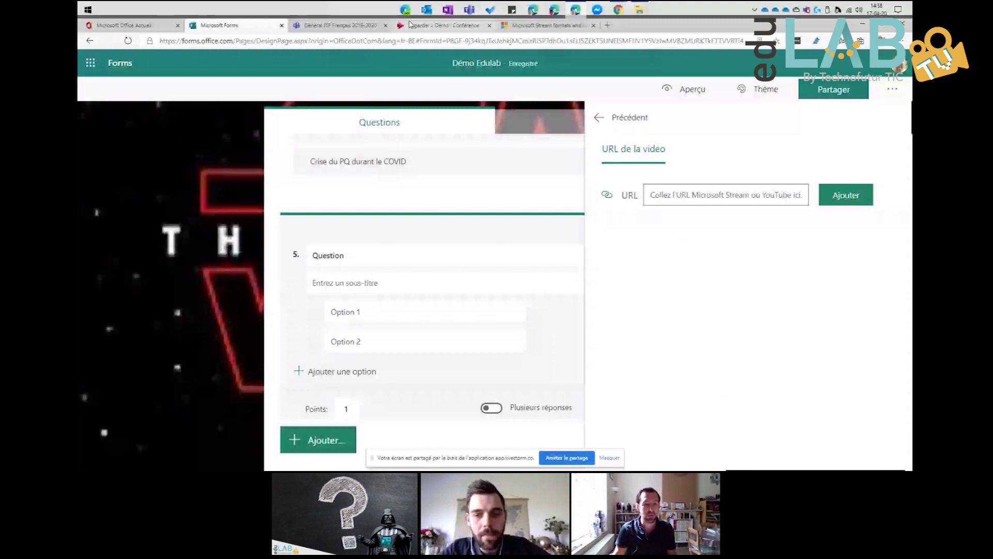
{"action": "scroll", "coordinate": [182, 410], "scroll_direction": "down", "scroll_amount": 3}
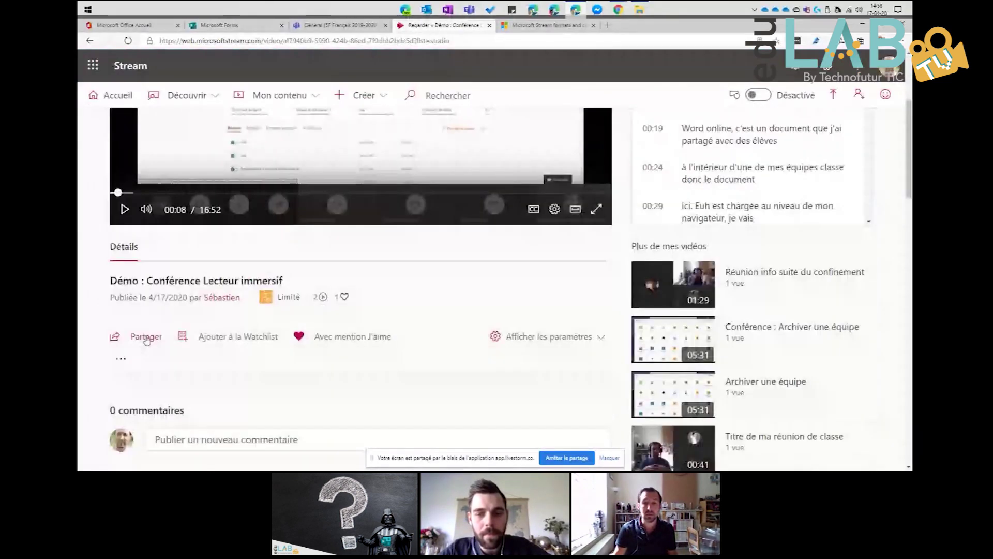
{"action": "left_click", "coordinate": [144, 336]}
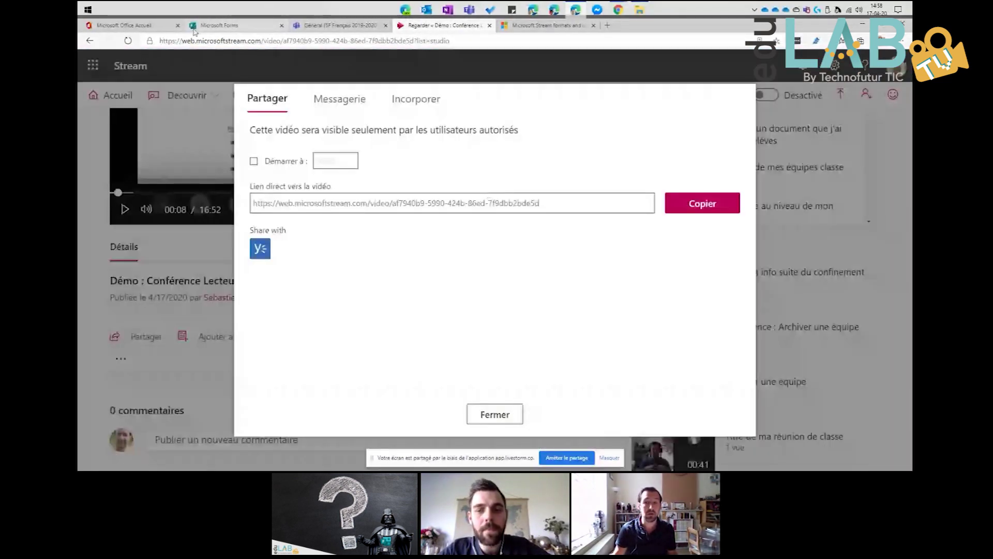
{"action": "left_click", "coordinate": [219, 25]}
{"action": "type", "text": "https://web.microsoftstream.com/video/af7940b9-5990-424b-86ed-7f9dbb2bde5d"}
{"action": "left_click", "coordinate": [846, 194]}
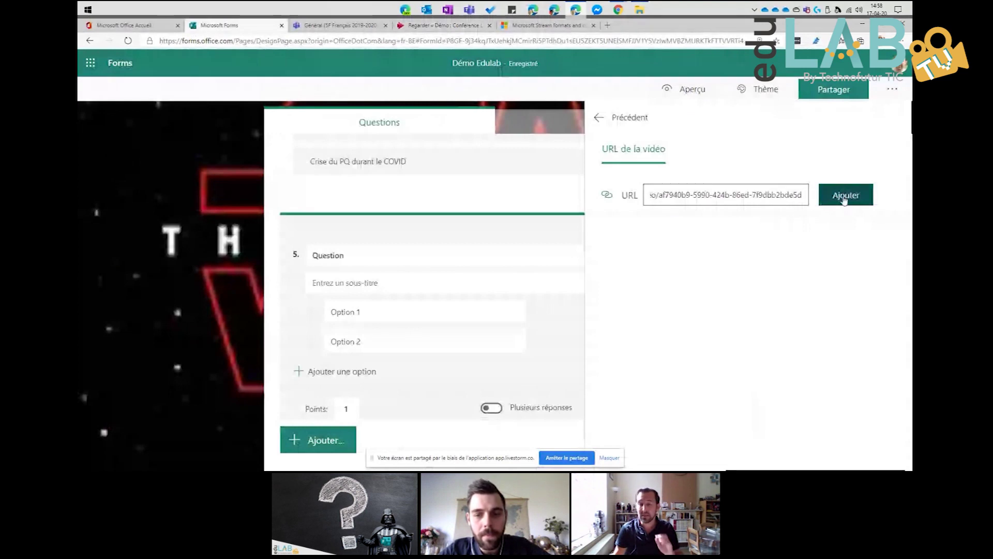
Step: Examine question 5 with its embedded Stream video, its answer options and its settings
{"action": "scroll", "coordinate": [606, 311], "scroll_direction": "down", "scroll_amount": 2}
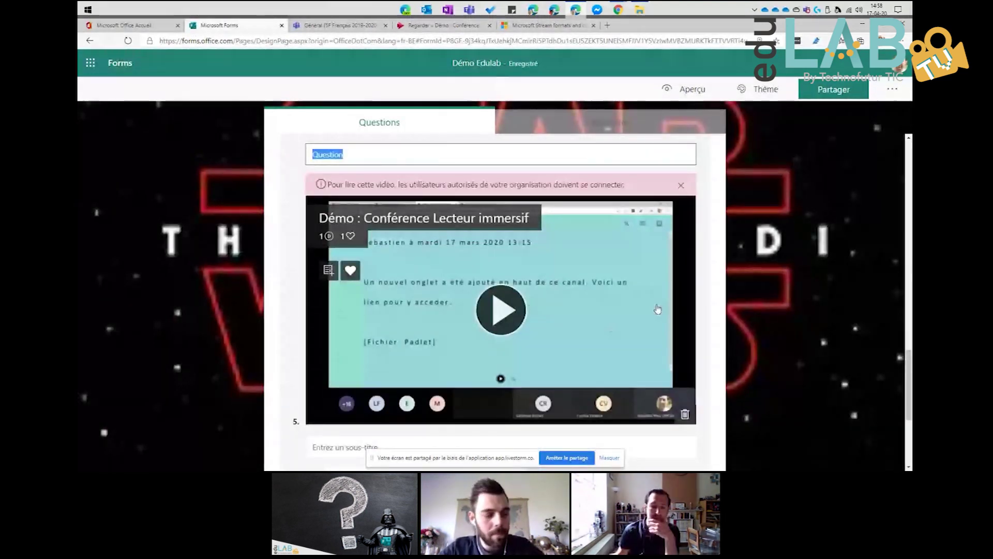
{"action": "scroll", "coordinate": [657, 309], "scroll_direction": "down", "scroll_amount": 4}
{"action": "scroll", "coordinate": [454, 265], "scroll_direction": "up", "scroll_amount": 3}
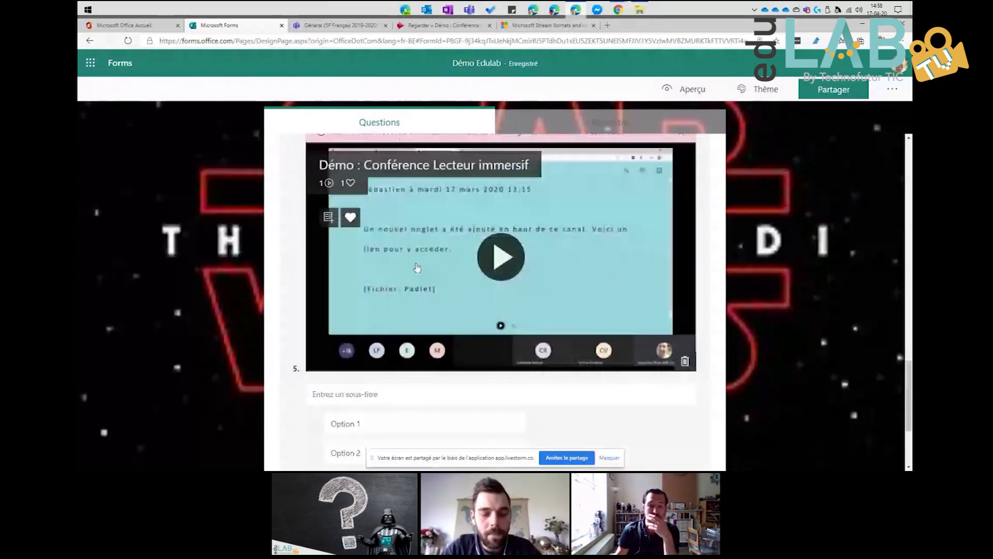
{"action": "scroll", "coordinate": [390, 317], "scroll_direction": "down", "scroll_amount": 2}
{"action": "scroll", "coordinate": [390, 317], "scroll_direction": "up", "scroll_amount": 2}
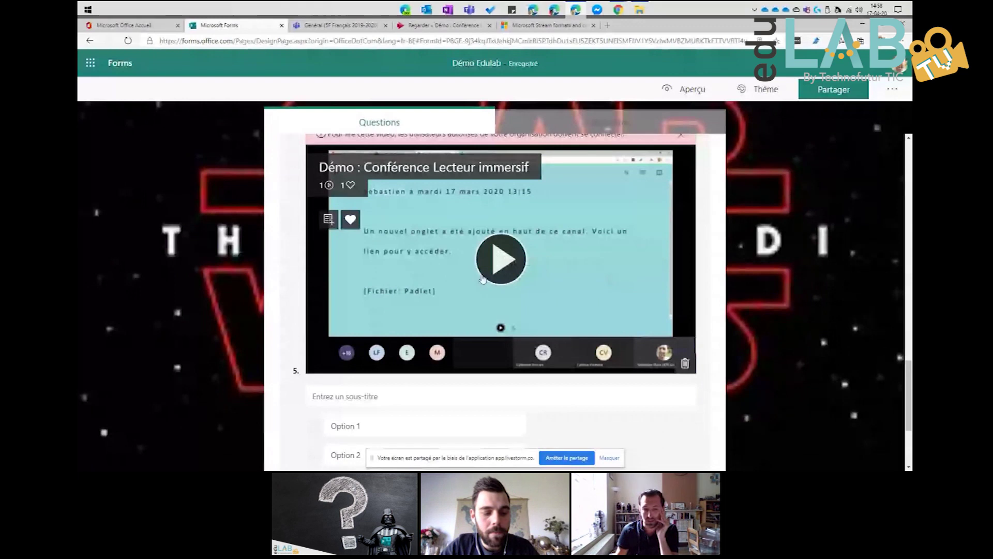
{"action": "scroll", "coordinate": [482, 279], "scroll_direction": "down", "scroll_amount": 3}
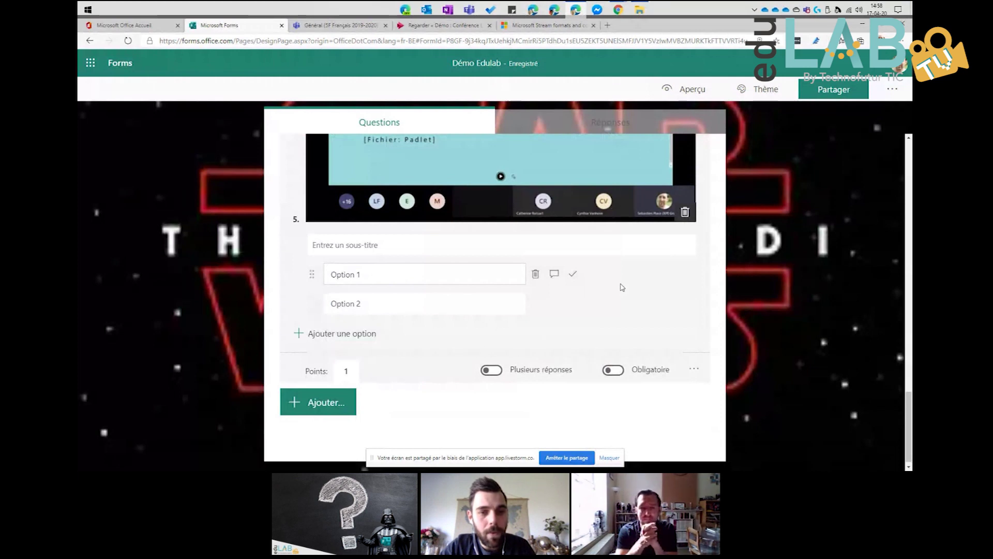
{"action": "scroll", "coordinate": [623, 288], "scroll_direction": "up", "scroll_amount": 1}
{"action": "scroll", "coordinate": [774, 291], "scroll_direction": "up", "scroll_amount": 5}
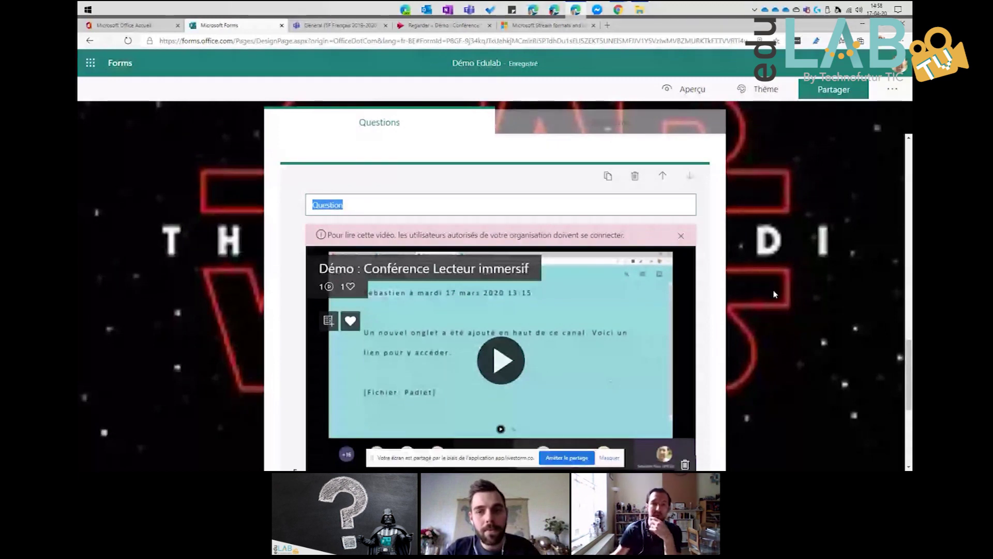
Step: Open the quiz's sharing settings, switch to Microsoft Teams and open the assignments of the 5F Français 2019-2020 team
{"action": "left_click", "coordinate": [830, 93]}
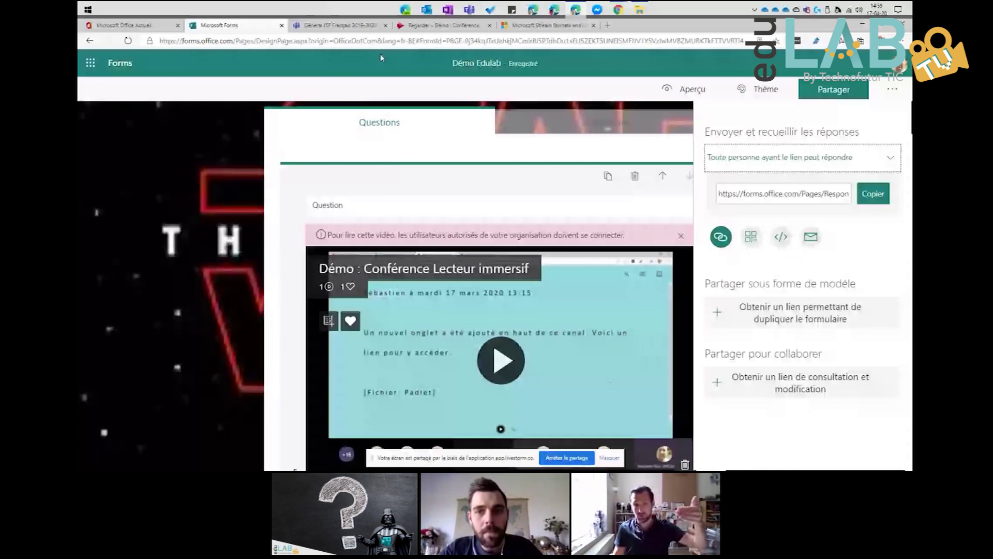
{"action": "left_click", "coordinate": [345, 28]}
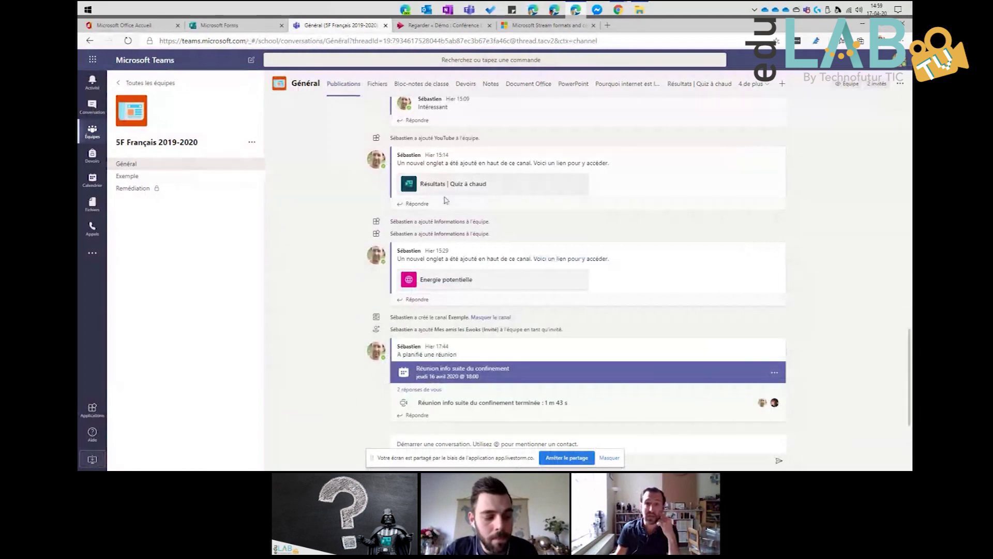
{"action": "left_click", "coordinate": [466, 88]}
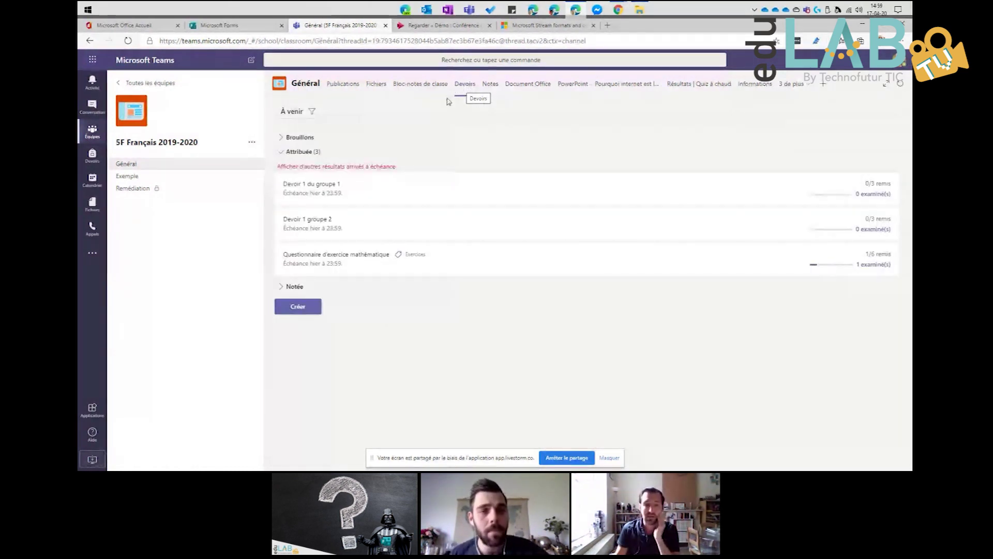
{"action": "left_click", "coordinate": [301, 309]}
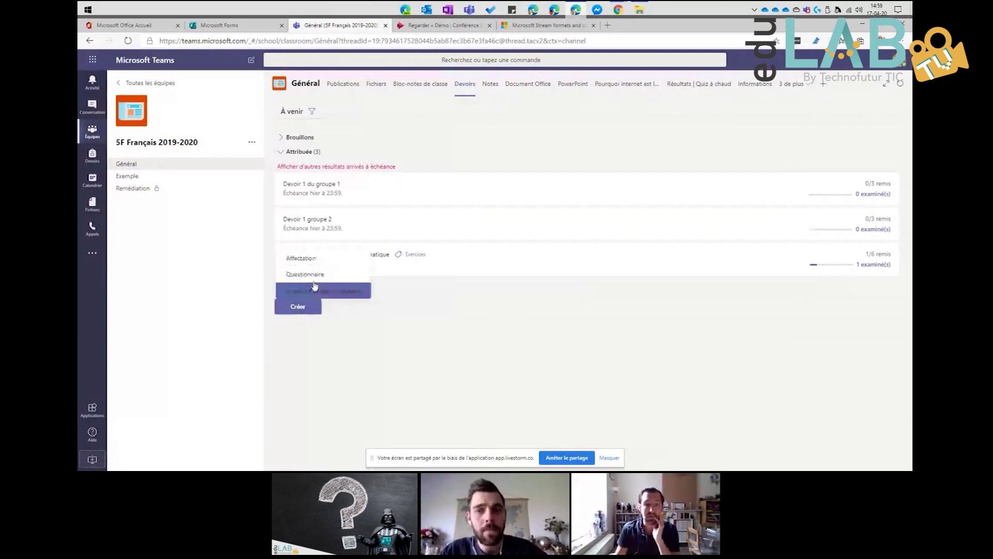
{"action": "left_click", "coordinate": [317, 277]}
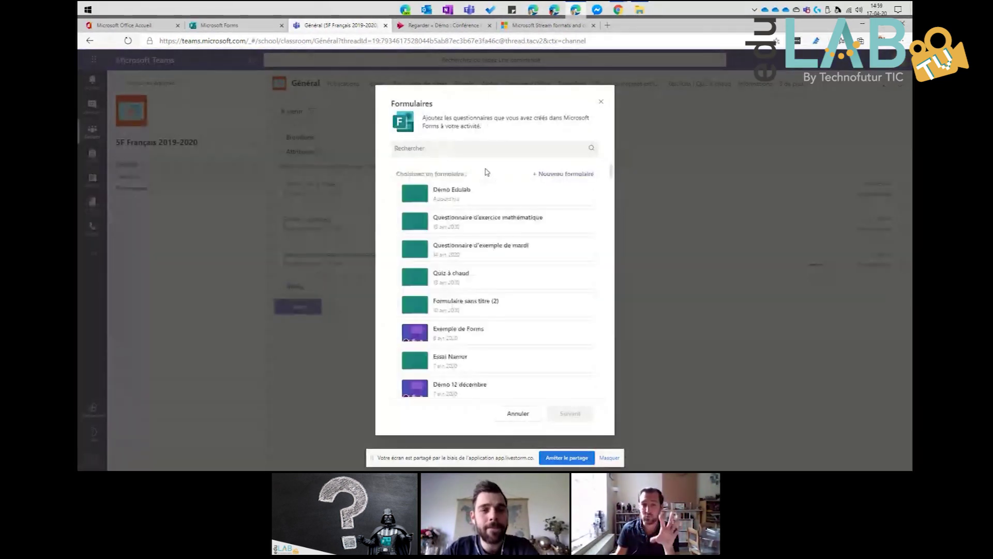
{"action": "left_click", "coordinate": [462, 188]}
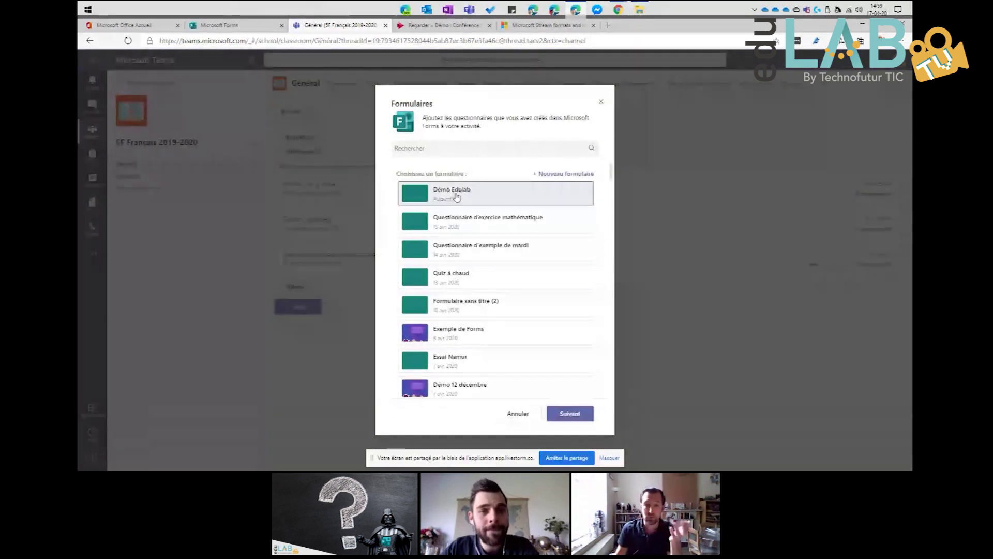
{"action": "left_click", "coordinate": [569, 413]}
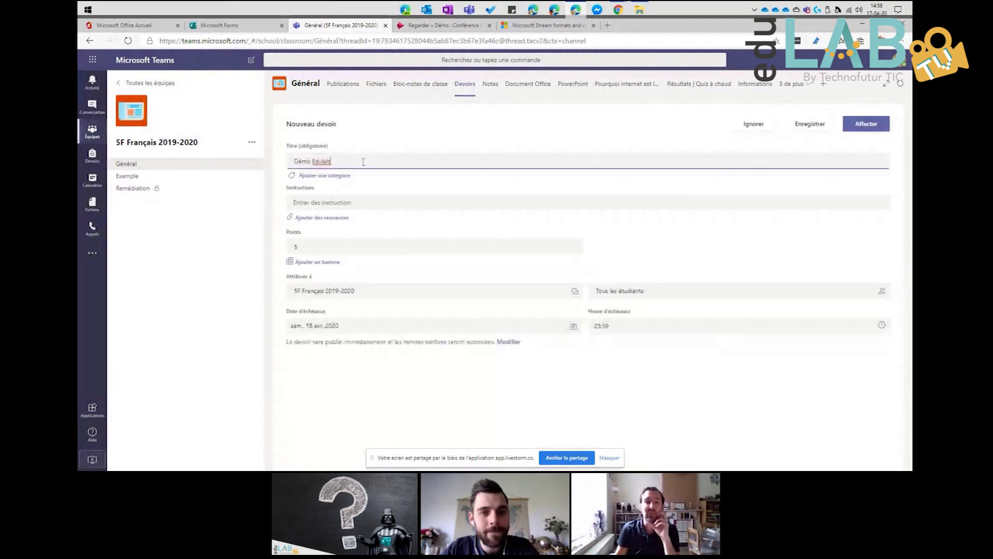
{"action": "left_click", "coordinate": [313, 199]}
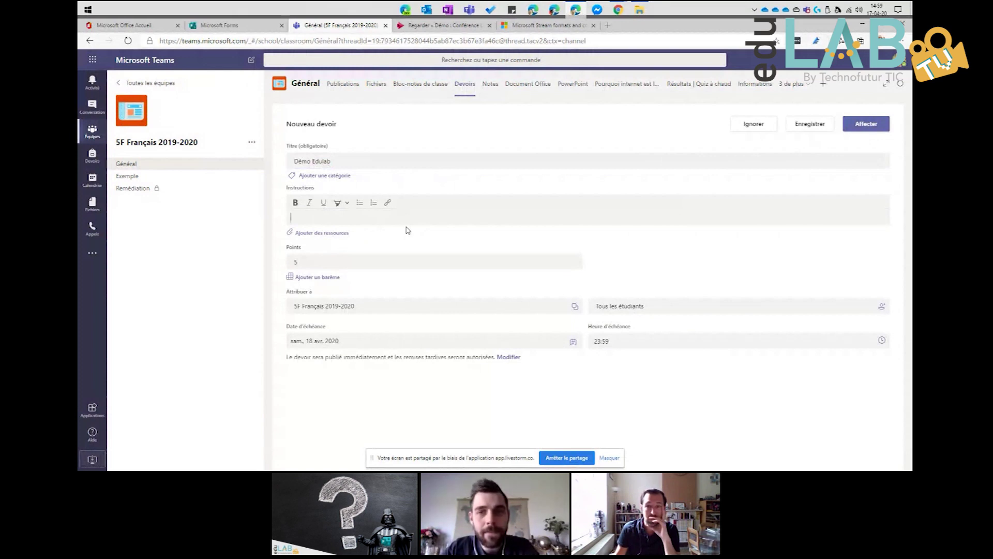
{"action": "left_click", "coordinate": [749, 125]}
Step: Create a quiz assignment for 5F Français 2019-2020 based on the "Démo Edulab" form
{"action": "left_click", "coordinate": [299, 307]}
{"action": "left_click", "coordinate": [342, 273]}
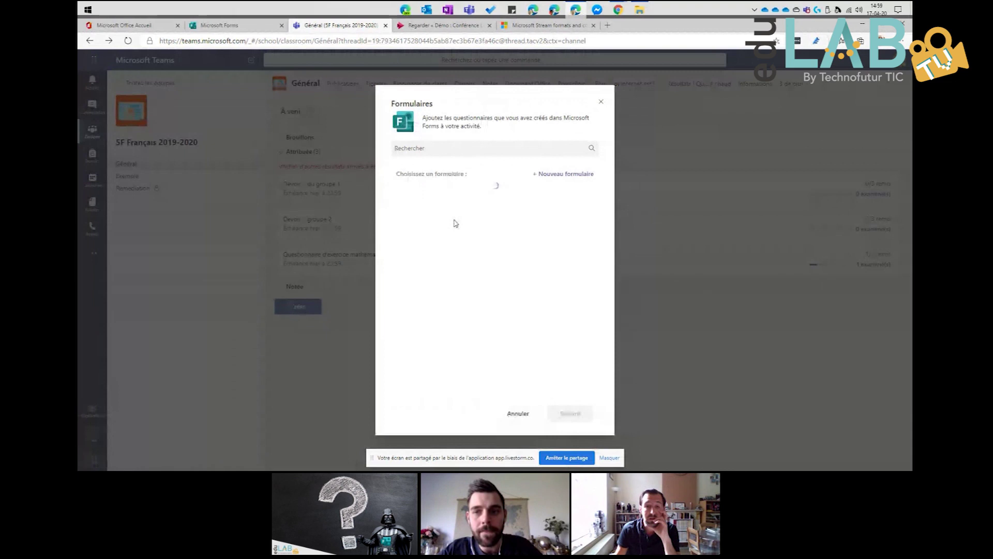
{"action": "left_click", "coordinate": [455, 196]}
{"action": "left_click", "coordinate": [570, 417]}
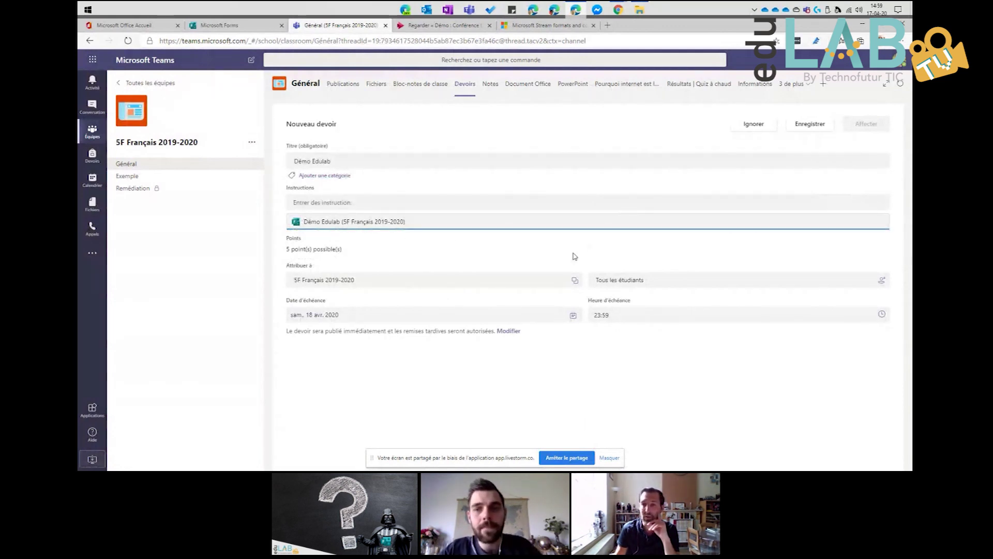
Step: Check the available classes and students, keep all students of 5F Français 2019-2020, and assign the "Démo Edulab" quiz
{"action": "left_click", "coordinate": [331, 280]}
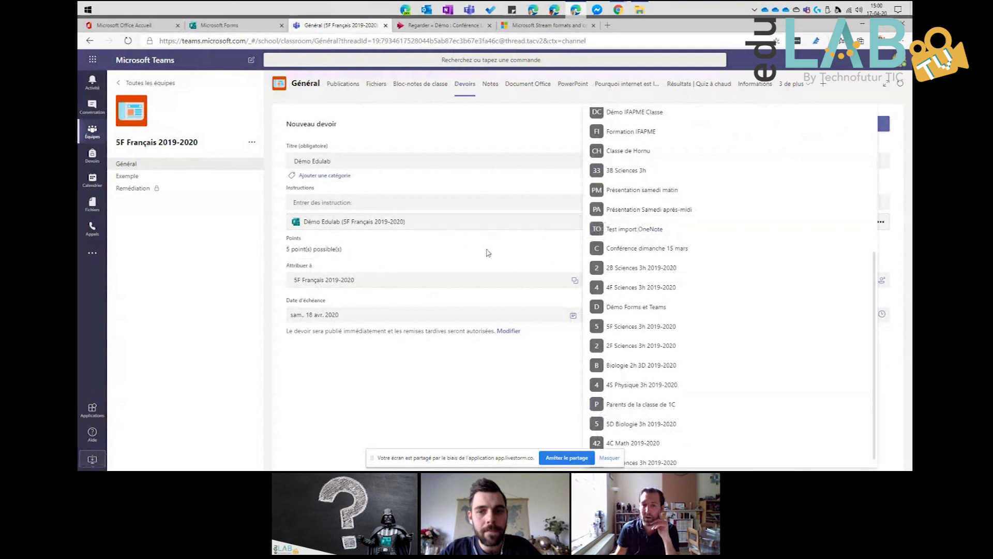
{"action": "left_click", "coordinate": [525, 258]}
{"action": "left_click", "coordinate": [601, 283]}
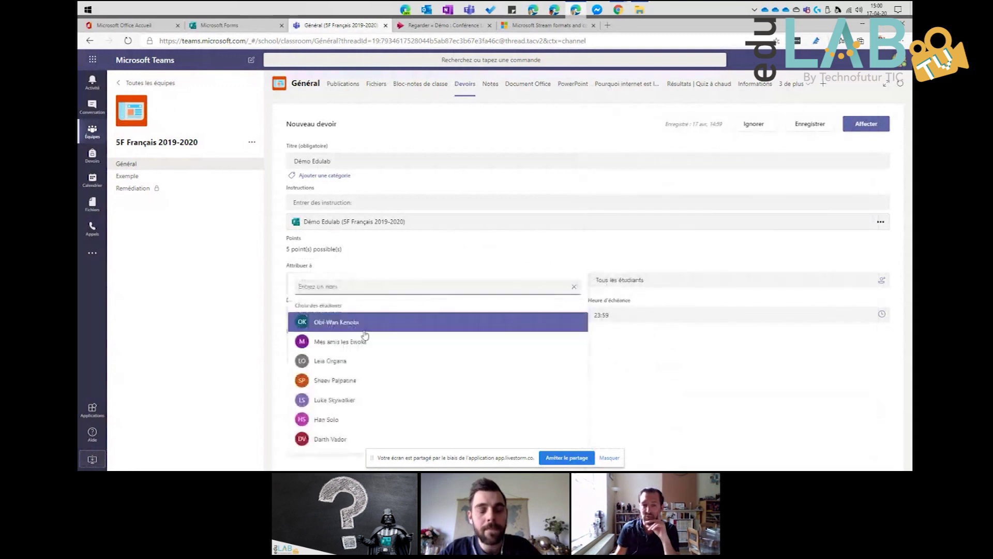
{"action": "left_click", "coordinate": [662, 401]}
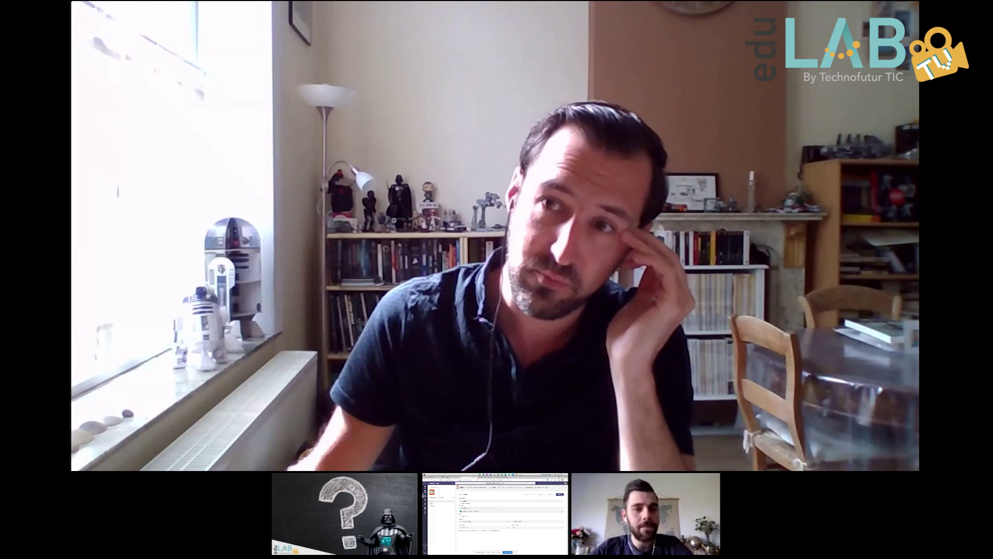
{"action": "left_click", "coordinate": [873, 126]}
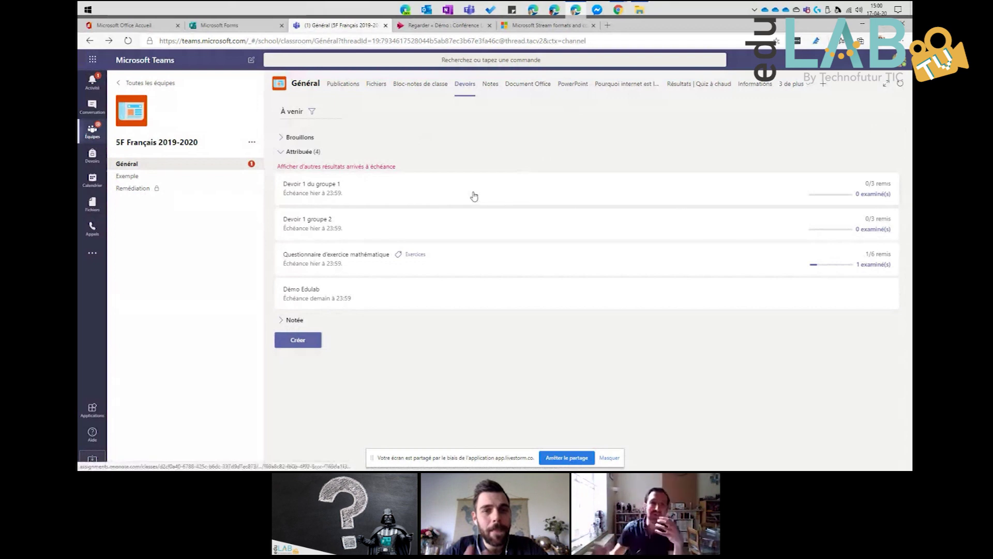
Step: Switch back to the quiz in Microsoft Forms, close the sharing settings and look over question 5
{"action": "left_click", "coordinate": [228, 28]}
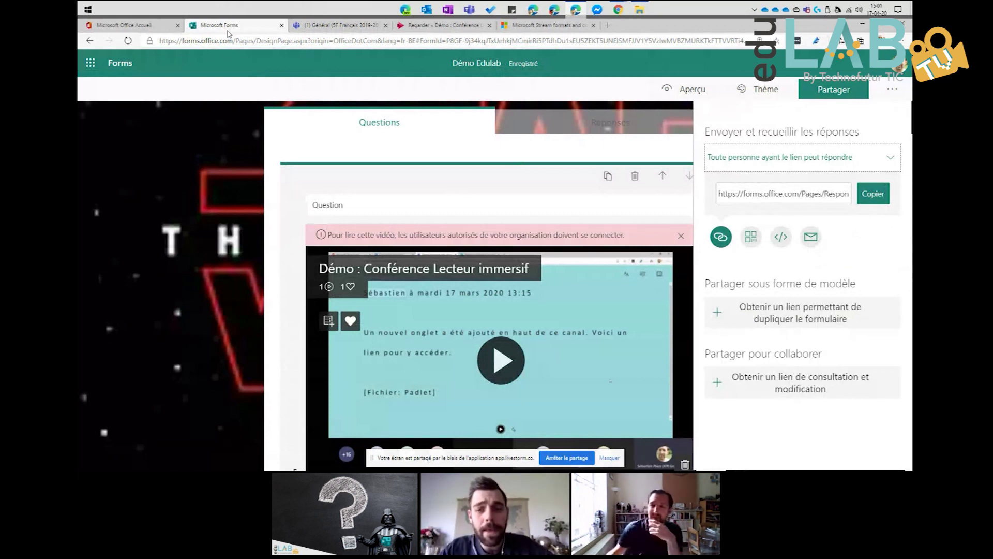
{"action": "left_click", "coordinate": [175, 217]}
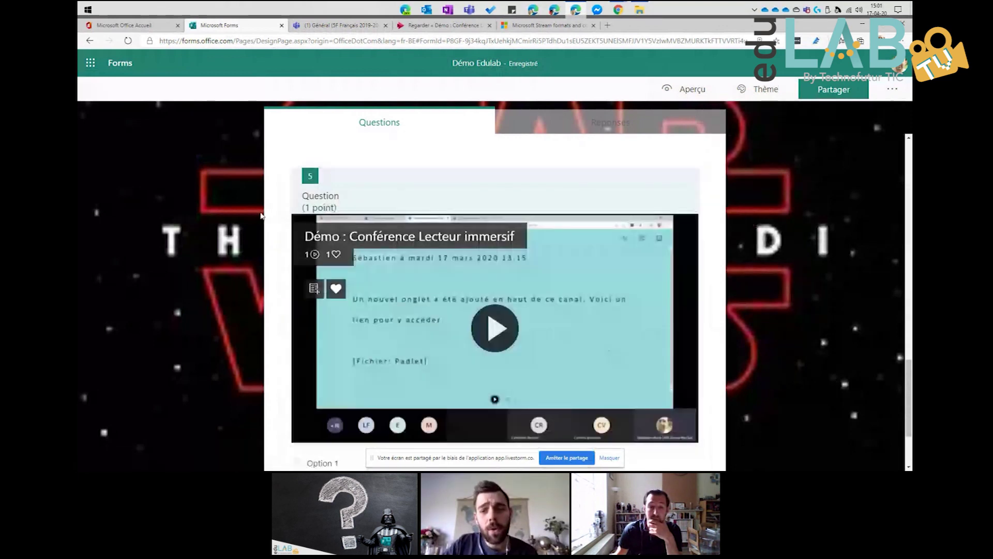
{"action": "scroll", "coordinate": [262, 216], "scroll_direction": "down", "scroll_amount": 1}
{"action": "scroll", "coordinate": [262, 216], "scroll_direction": "up", "scroll_amount": 4}
{"action": "scroll", "coordinate": [262, 216], "scroll_direction": "down", "scroll_amount": 3}
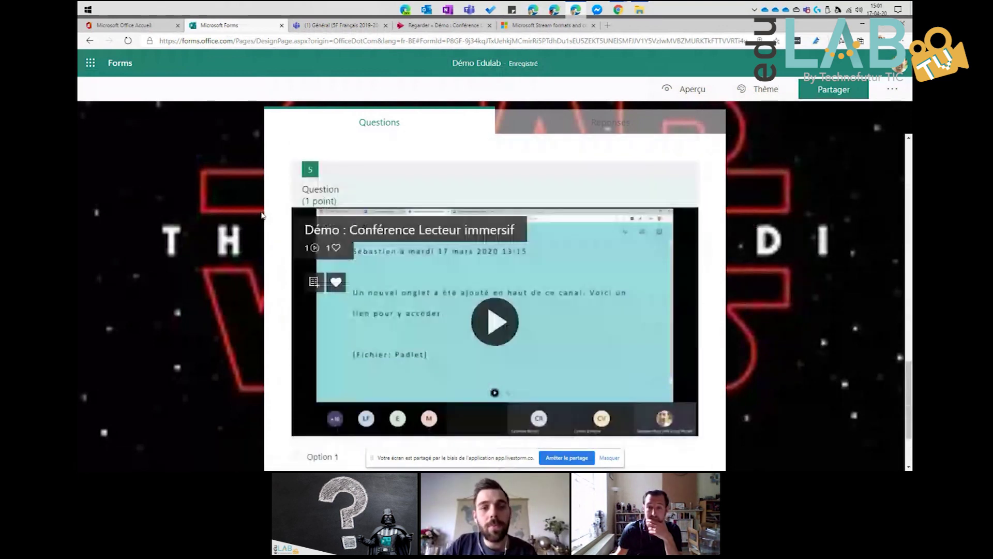
{"action": "scroll", "coordinate": [261, 216], "scroll_direction": "down", "scroll_amount": 2}
Step: Check the options for who can respond to the quiz, keeping "Toute personne ayant le lien peut répondre"
{"action": "left_click", "coordinate": [815, 91]}
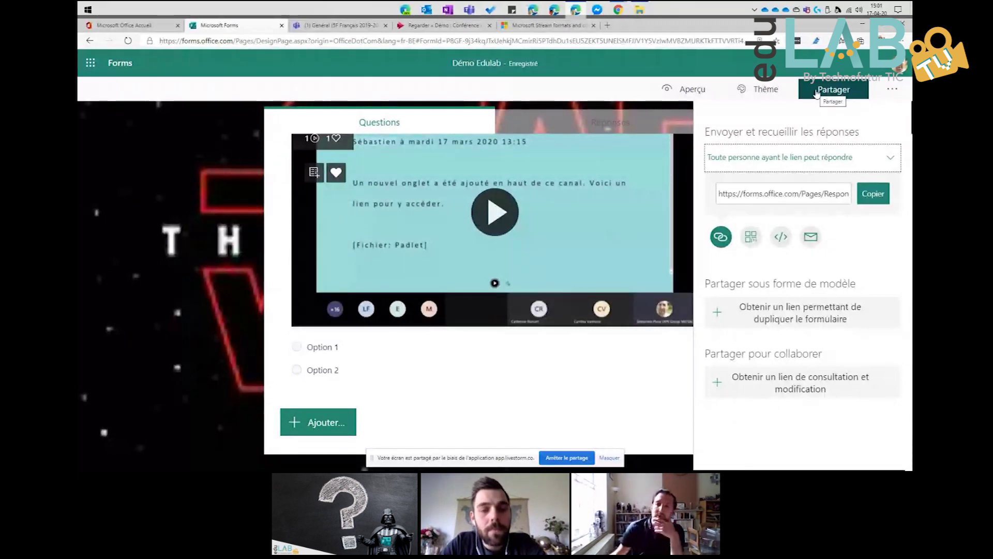
{"action": "left_click", "coordinate": [752, 158]}
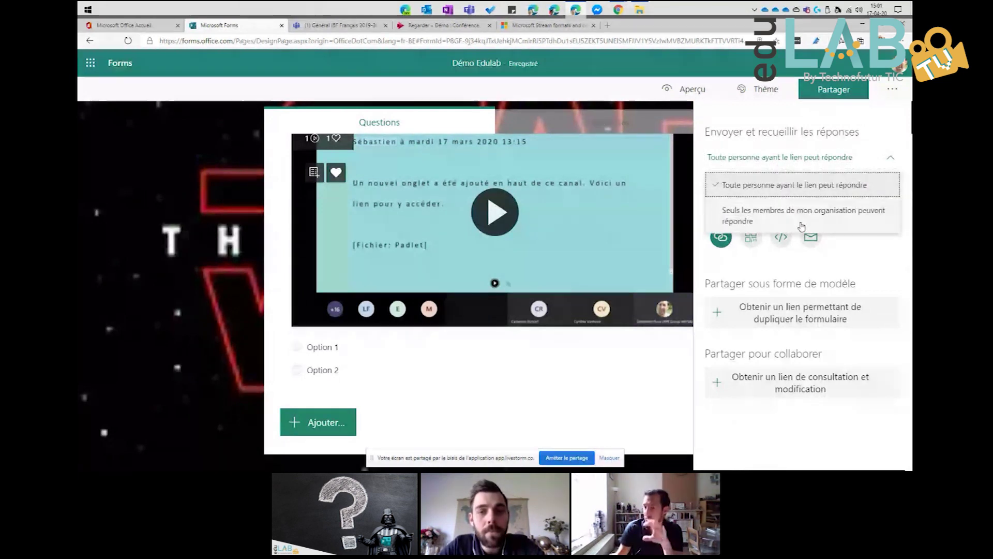
{"action": "left_click", "coordinate": [777, 191]}
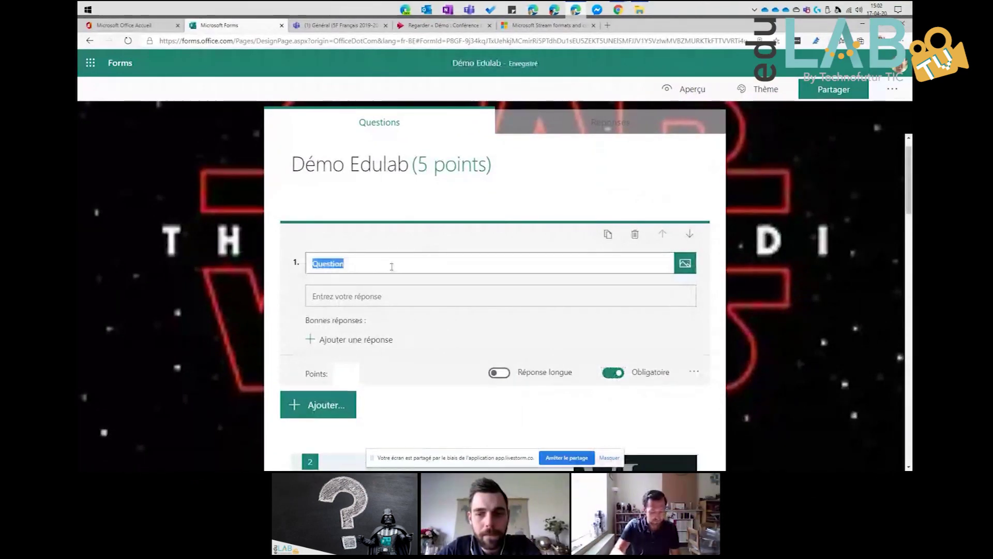
Step: Set the text of question 1 to "Merci d'indiquer vos nom et prénom :"
{"action": "type", "text": "Merci d'indiquer vos no"}
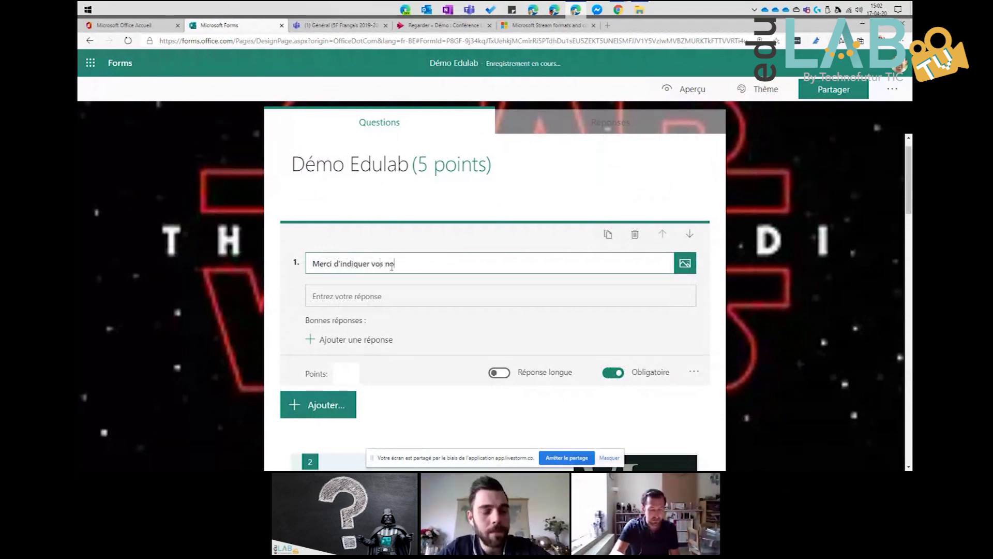
{"action": "type", "text": "m"}
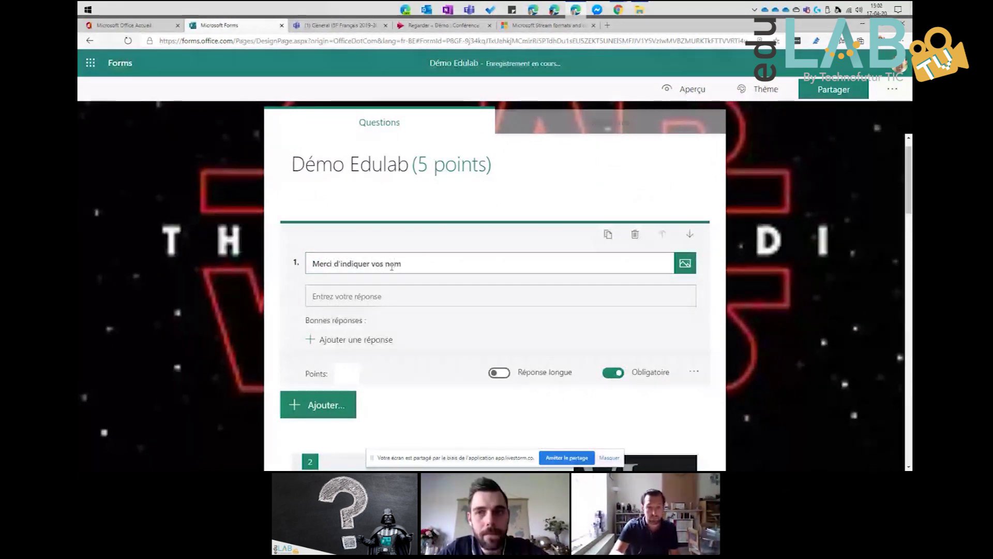
{"action": "type", "text": " et prénom :"}
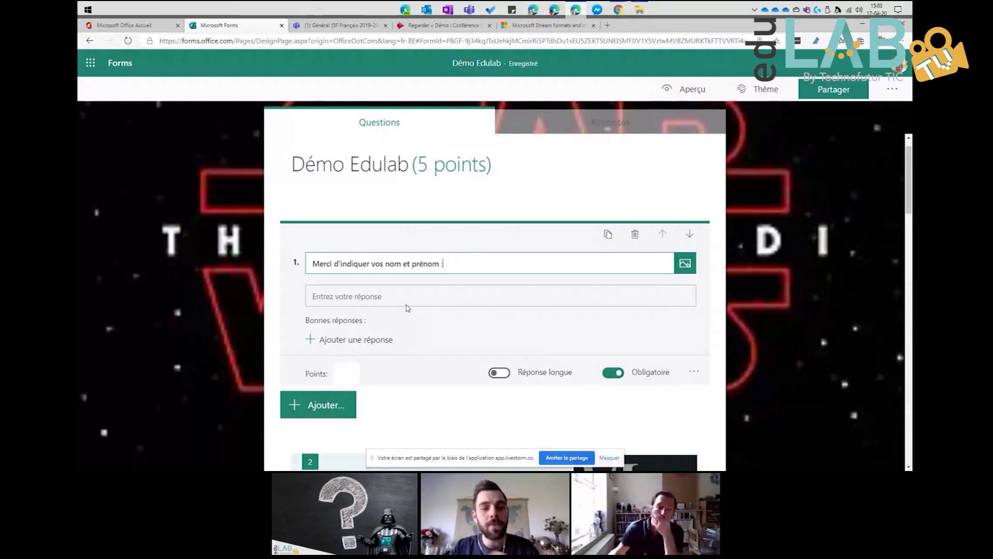
Step: Look over the quiz questions and open question 3 to examine its accepted answer "Que la Force soit avec toi !"
{"action": "scroll", "coordinate": [407, 309], "scroll_direction": "down", "scroll_amount": 4}
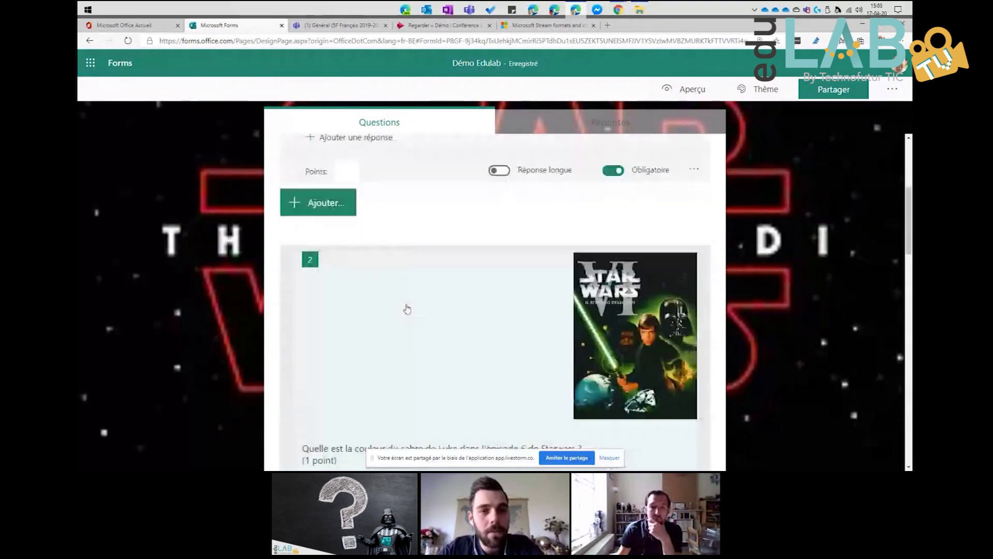
{"action": "scroll", "coordinate": [407, 308], "scroll_direction": "up", "scroll_amount": 3}
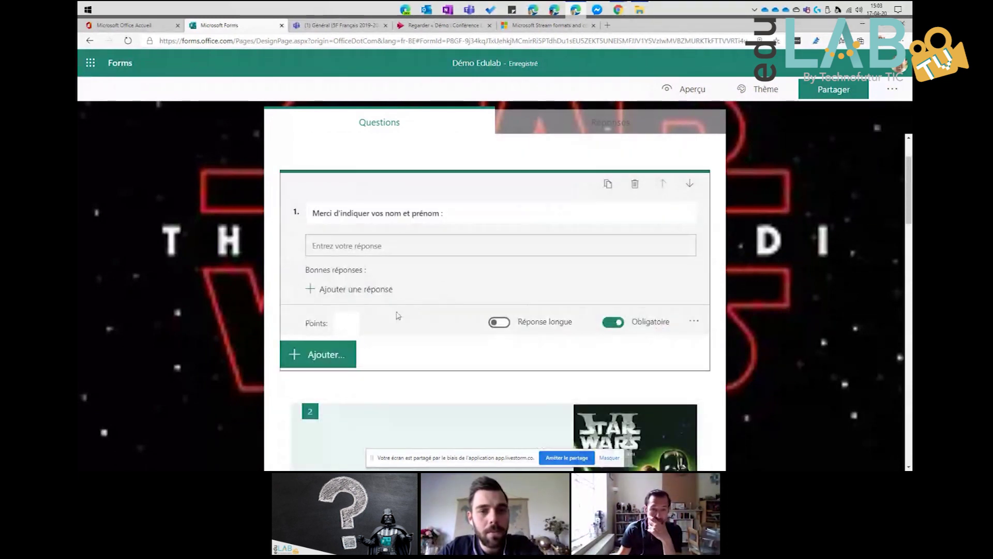
{"action": "scroll", "coordinate": [398, 315], "scroll_direction": "down", "scroll_amount": 3}
{"action": "scroll", "coordinate": [398, 315], "scroll_direction": "down", "scroll_amount": 10}
{"action": "scroll", "coordinate": [399, 315], "scroll_direction": "up", "scroll_amount": 4}
{"action": "scroll", "coordinate": [399, 316], "scroll_direction": "up", "scroll_amount": 2}
{"action": "scroll", "coordinate": [433, 308], "scroll_direction": "down", "scroll_amount": 1}
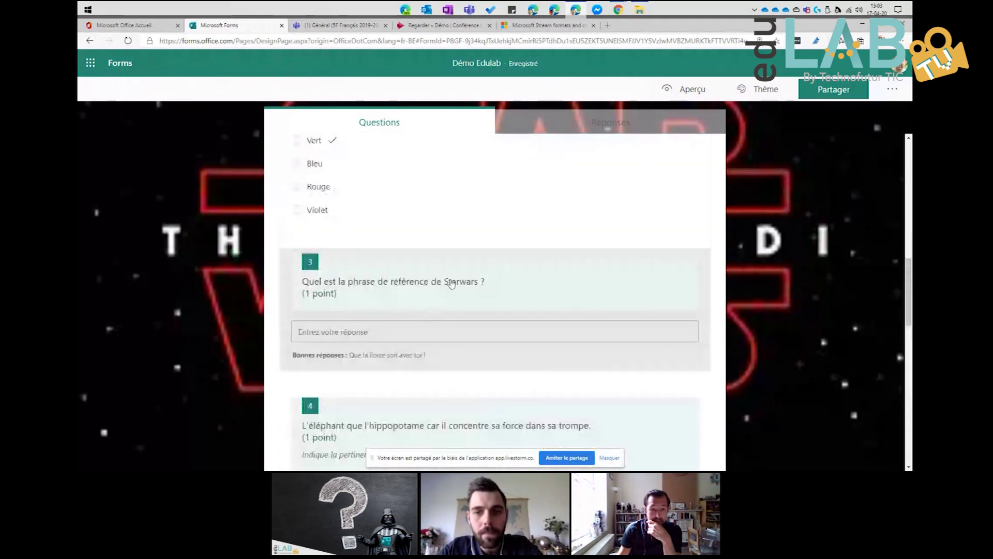
{"action": "left_click", "coordinate": [450, 282]}
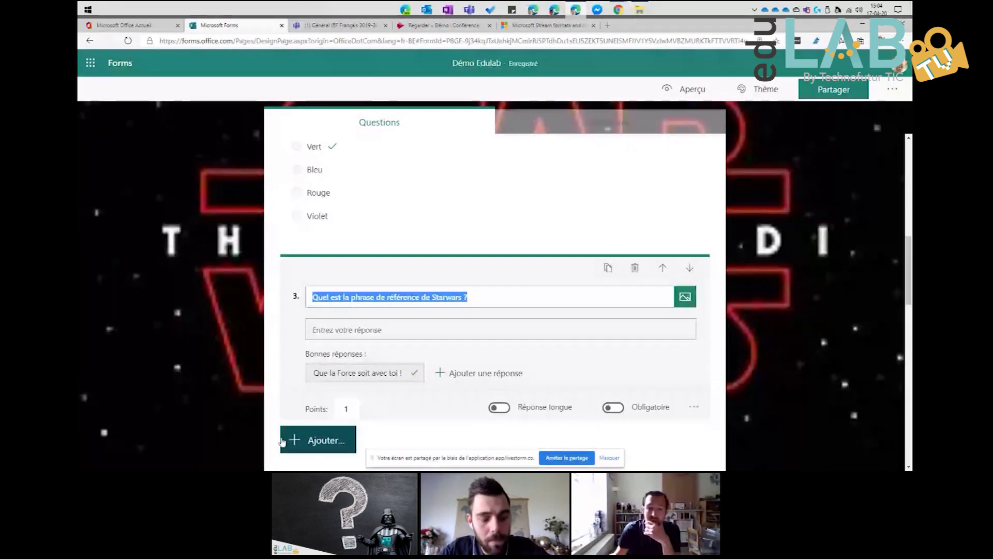
{"action": "left_click", "coordinate": [414, 373]}
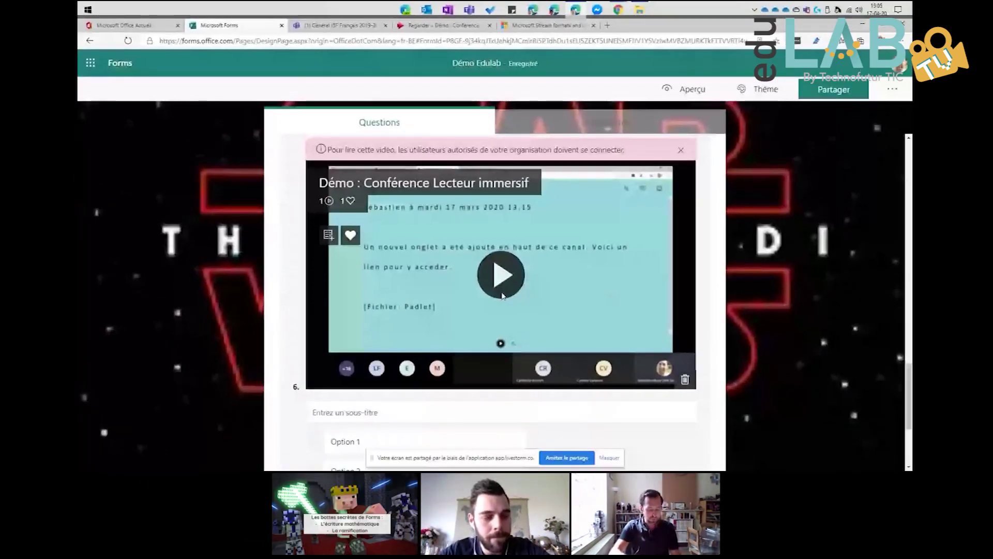
Step: Title choice question 7 "Résous le calcul suivant :" and enable the mathematical formula option for it
{"action": "type", "text": "Ré"}
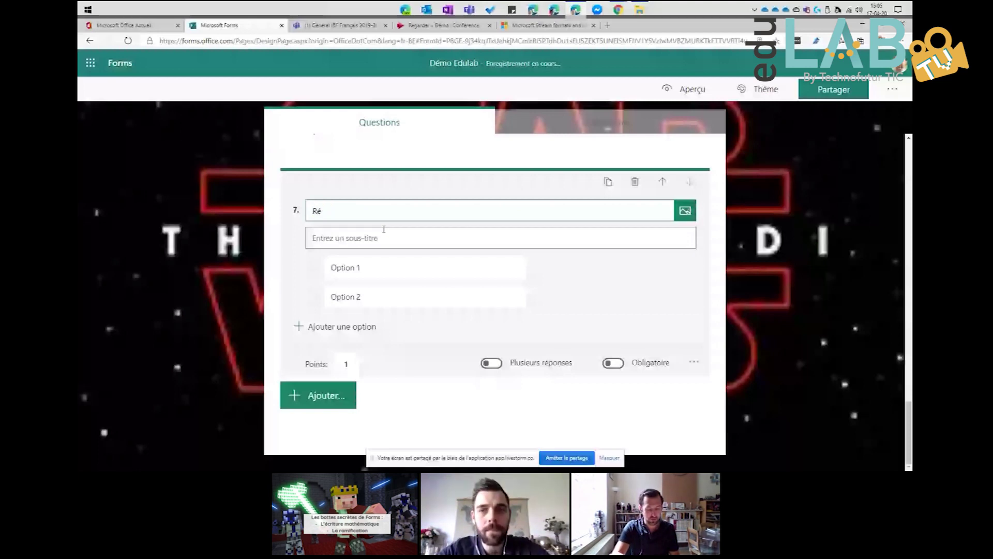
{"action": "type", "text": "sous le calcul suivant :"}
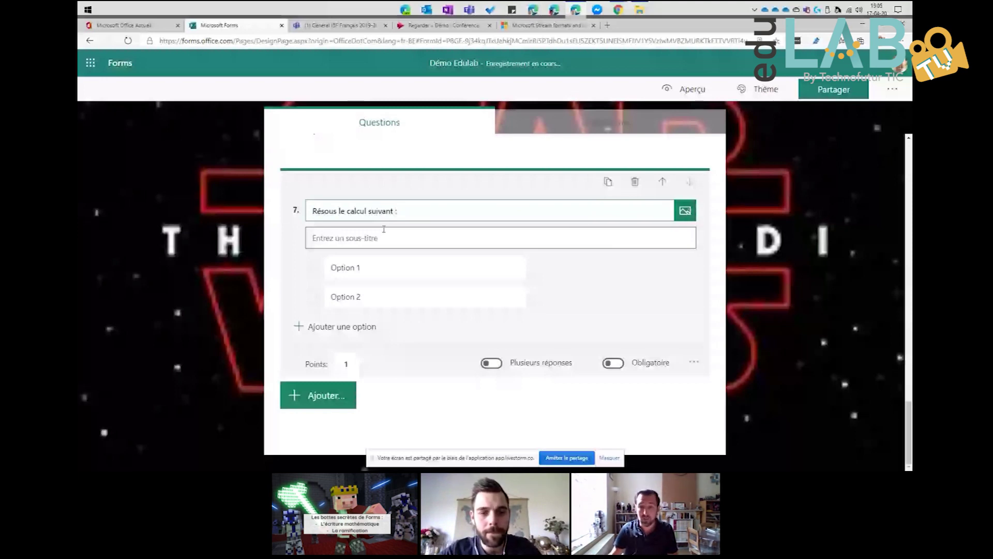
{"action": "left_click", "coordinate": [693, 365]}
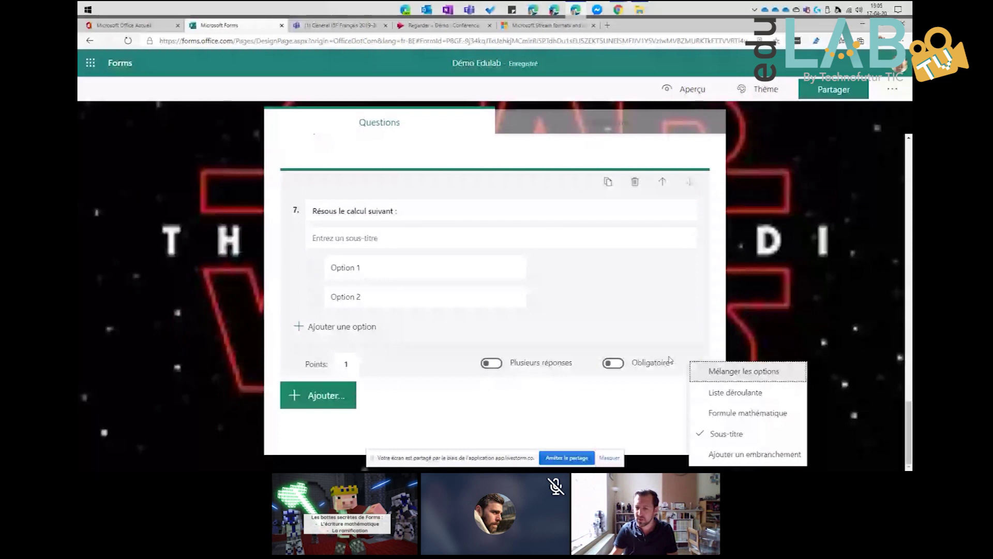
{"action": "left_click", "coordinate": [740, 413]}
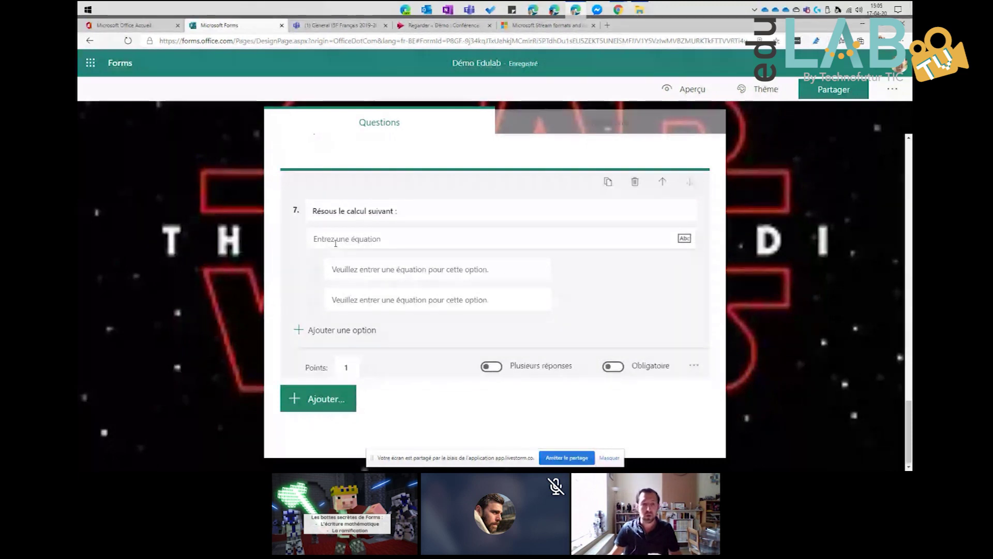
Step: Enter the equation 4x² + 5x + 2 = 134 for question 7 and validate it
{"action": "left_click", "coordinate": [335, 241]}
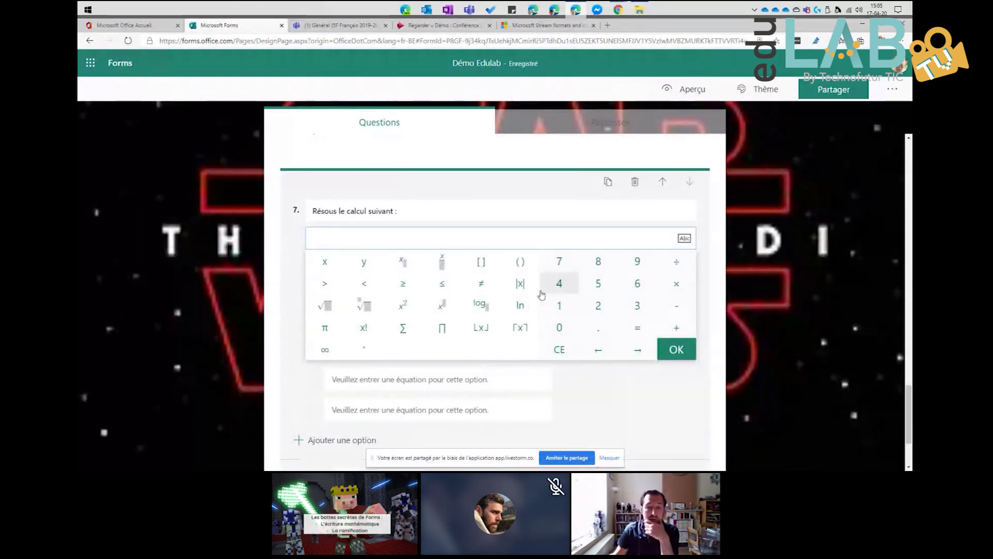
{"action": "left_click", "coordinate": [555, 287]}
{"action": "left_click", "coordinate": [325, 263]}
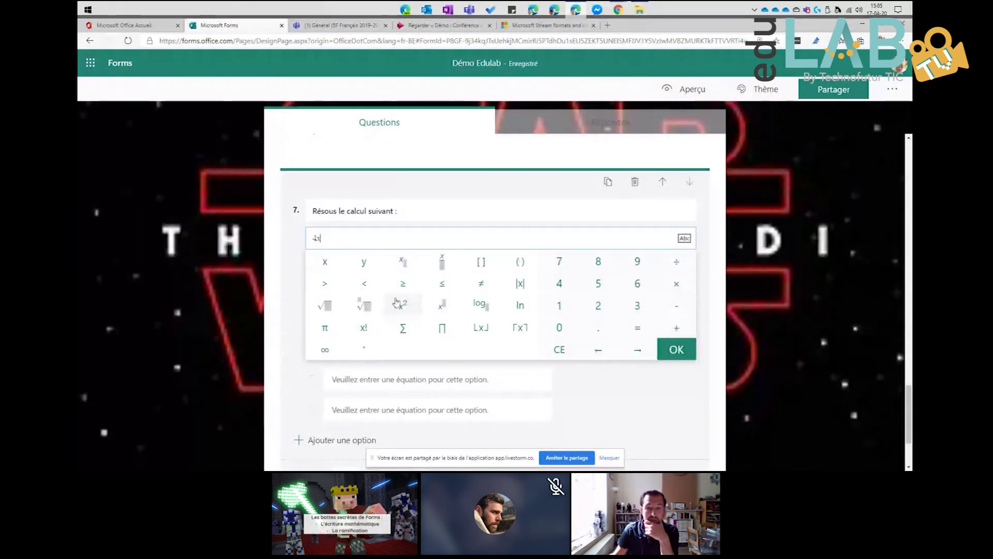
{"action": "left_click", "coordinate": [396, 303]}
{"action": "left_click", "coordinate": [676, 330]}
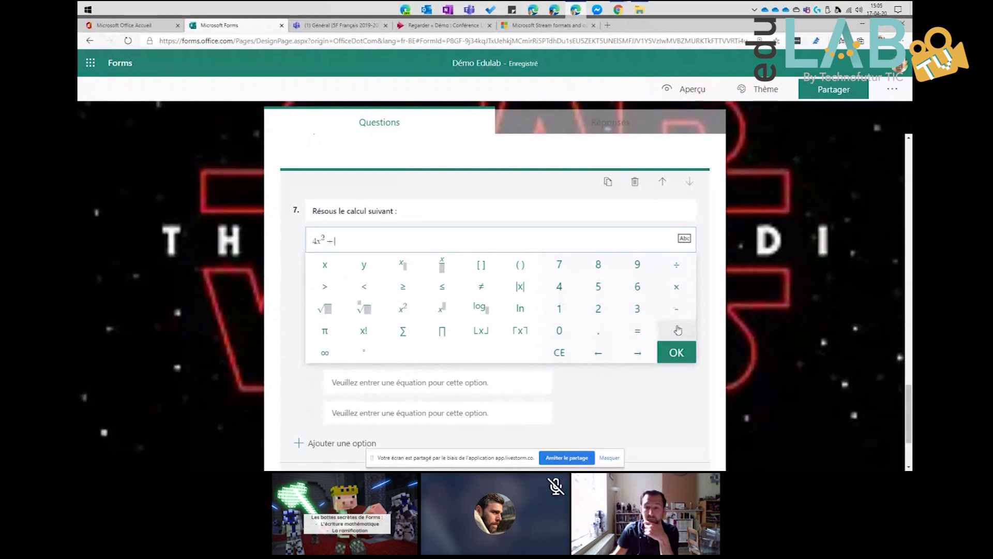
{"action": "left_click", "coordinate": [598, 286]}
{"action": "left_click", "coordinate": [325, 265]}
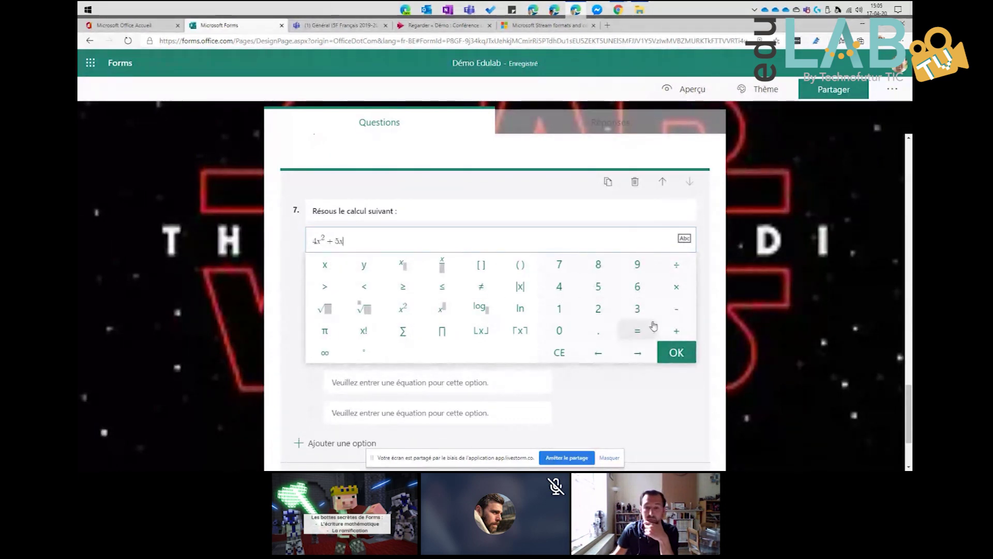
{"action": "left_click", "coordinate": [676, 330]}
{"action": "left_click", "coordinate": [598, 308]}
{"action": "left_click", "coordinate": [633, 330]}
{"action": "left_click", "coordinate": [555, 309]}
{"action": "left_click", "coordinate": [631, 311]}
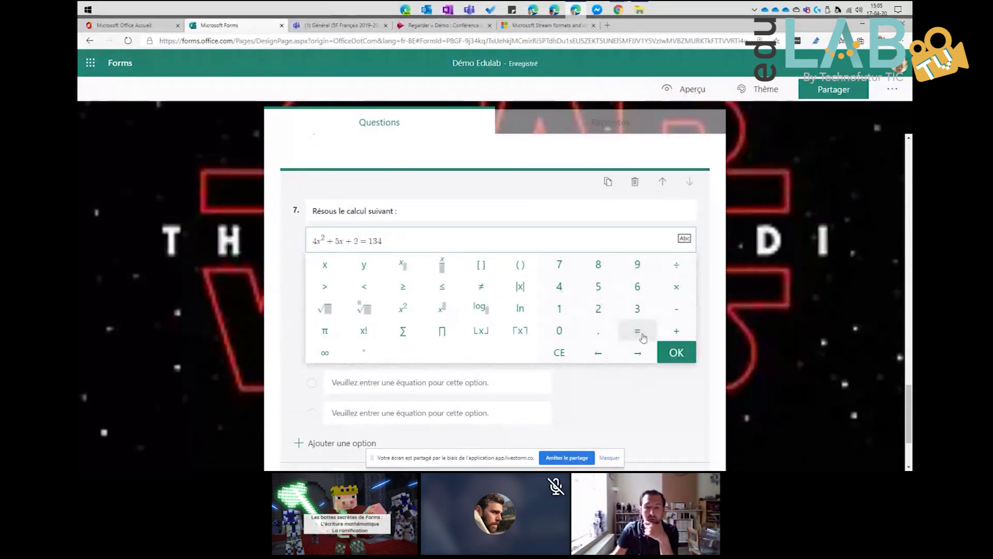
{"action": "left_click", "coordinate": [662, 352]}
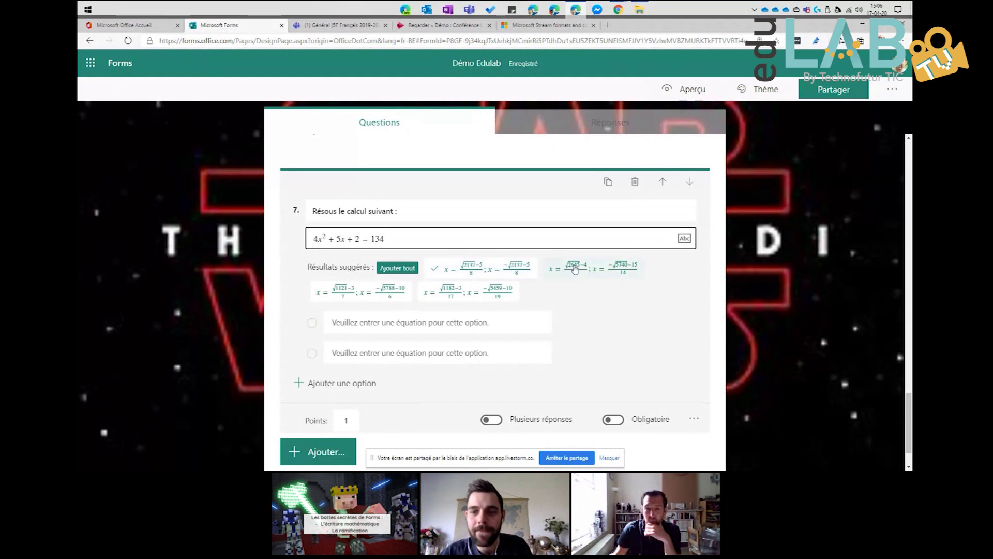
Step: Add all the suggested results as answer options for question 7 and review the resulting choices
{"action": "left_click", "coordinate": [397, 267]}
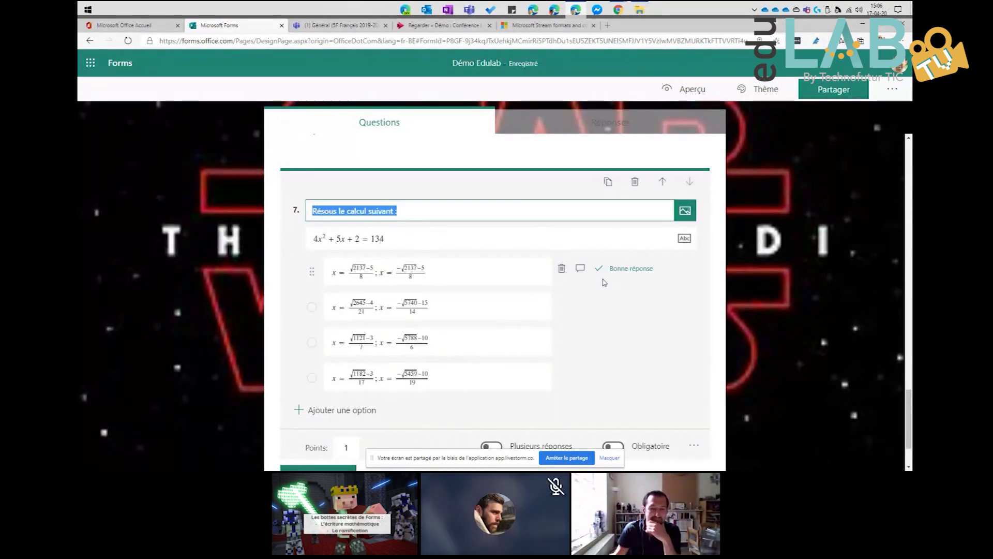
{"action": "scroll", "coordinate": [604, 281], "scroll_direction": "down", "scroll_amount": 2}
{"action": "scroll", "coordinate": [604, 283], "scroll_direction": "up", "scroll_amount": 1}
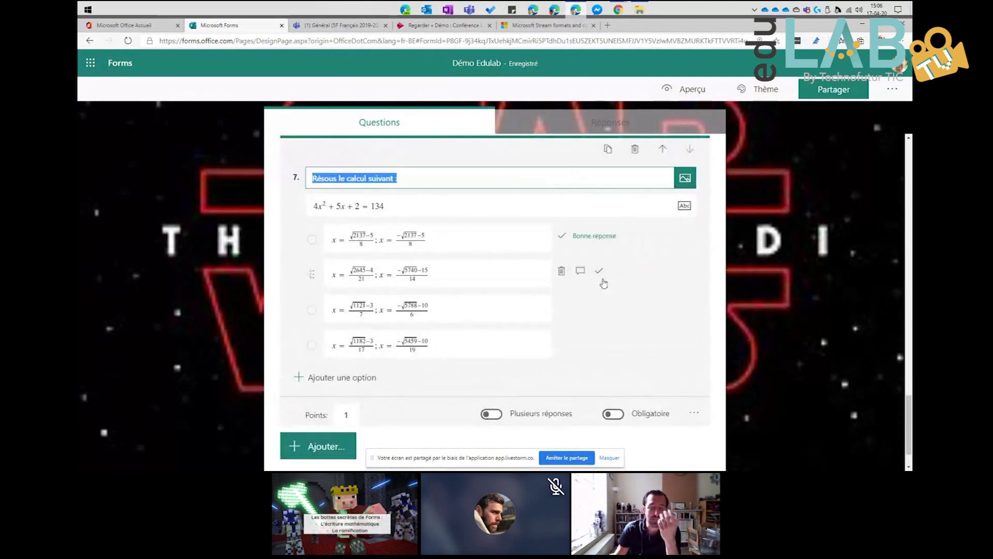
{"action": "left_click", "coordinate": [411, 178]}
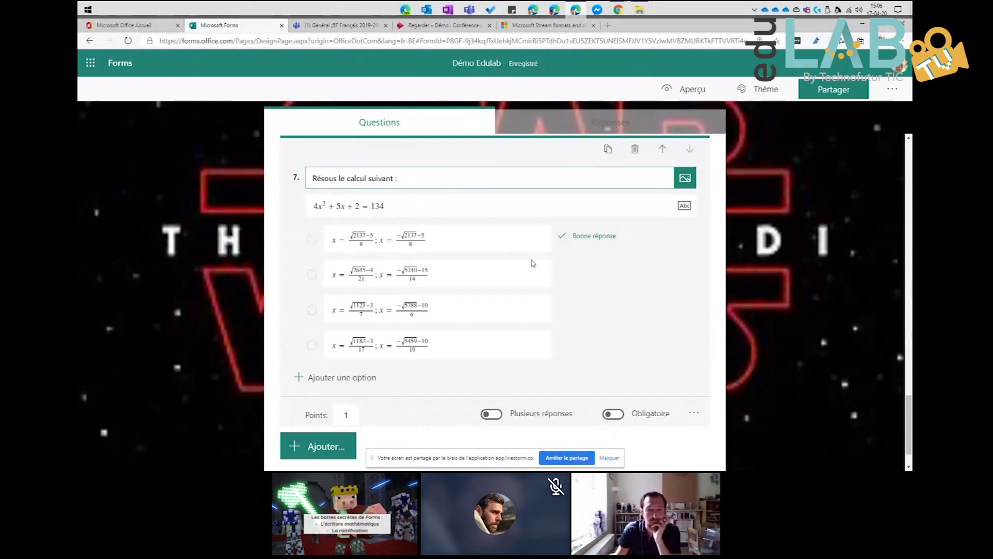
{"action": "scroll", "coordinate": [402, 343], "scroll_direction": "down", "scroll_amount": 1}
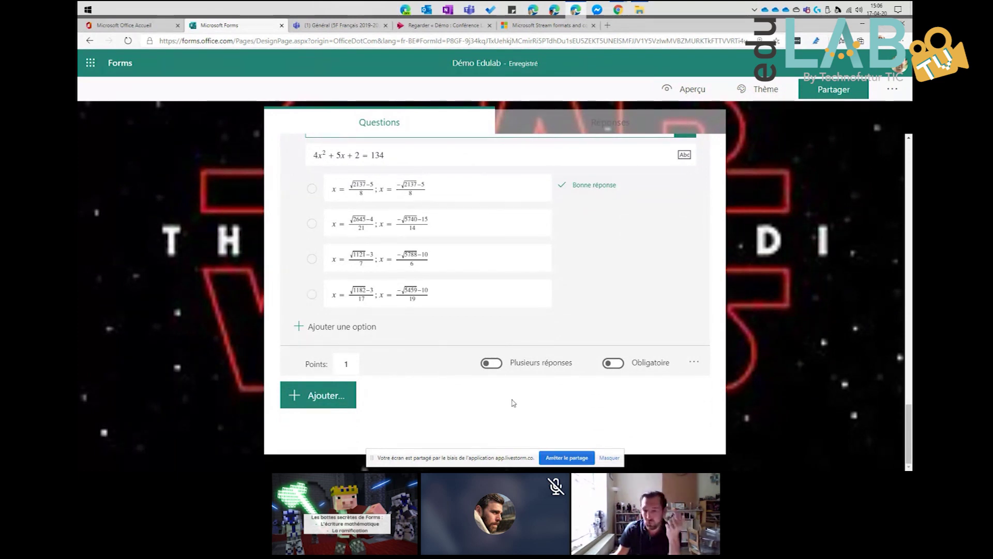
{"action": "scroll", "coordinate": [512, 401], "scroll_direction": "up", "scroll_amount": 2}
{"action": "scroll", "coordinate": [481, 305], "scroll_direction": "down", "scroll_amount": 2}
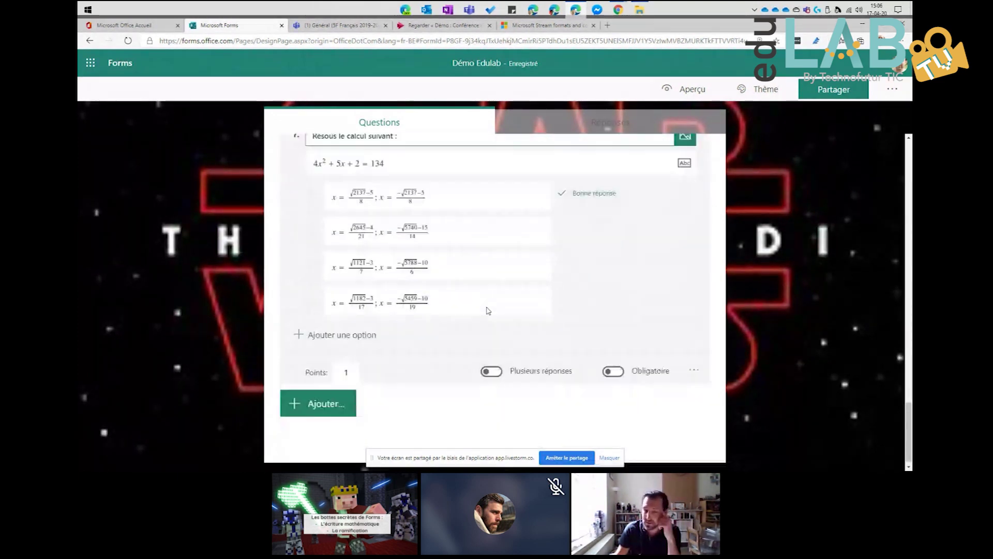
Step: Bring up the question ideas based on question 7 and add all three suggested equation questions to the quiz
{"action": "left_click", "coordinate": [336, 401]}
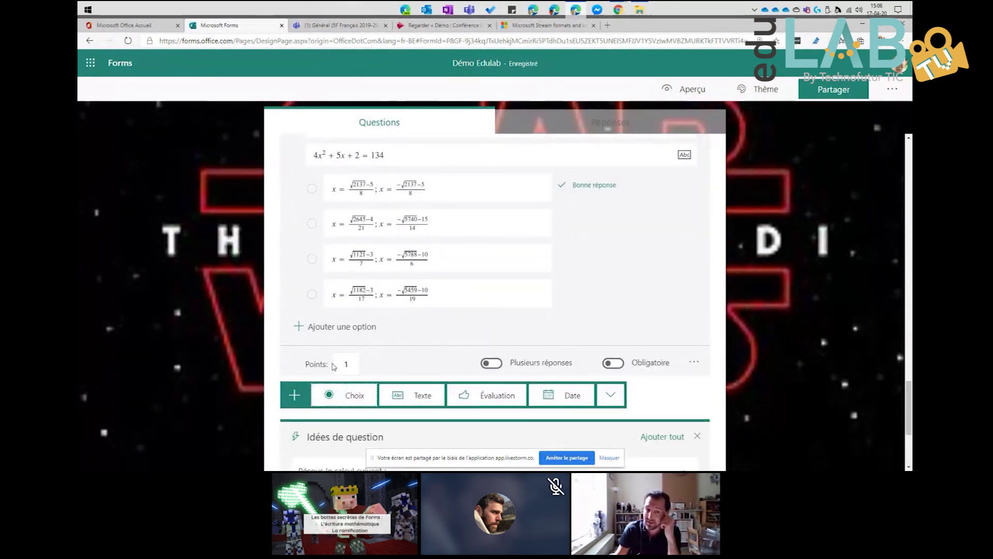
{"action": "scroll", "coordinate": [311, 262], "scroll_direction": "down", "scroll_amount": 4}
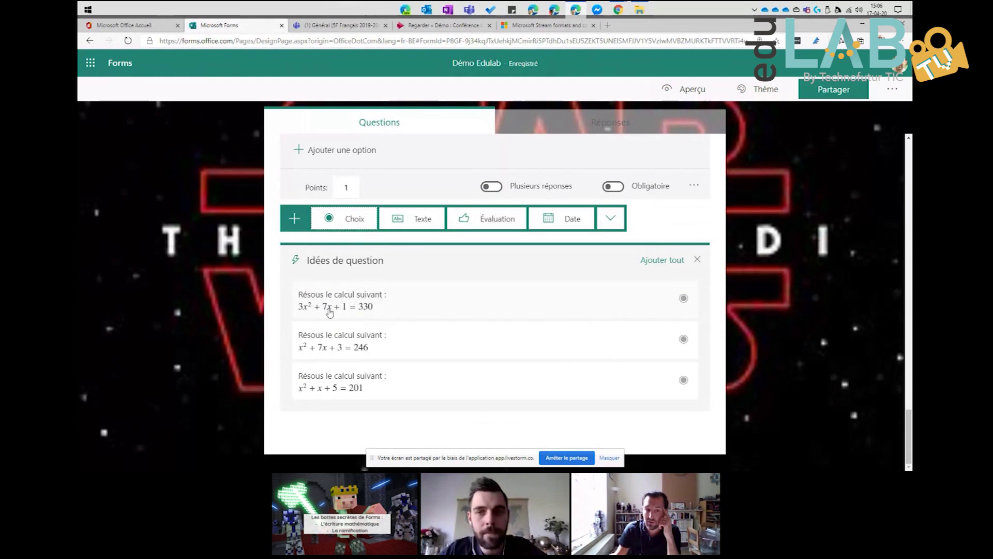
{"action": "left_click", "coordinate": [371, 288]}
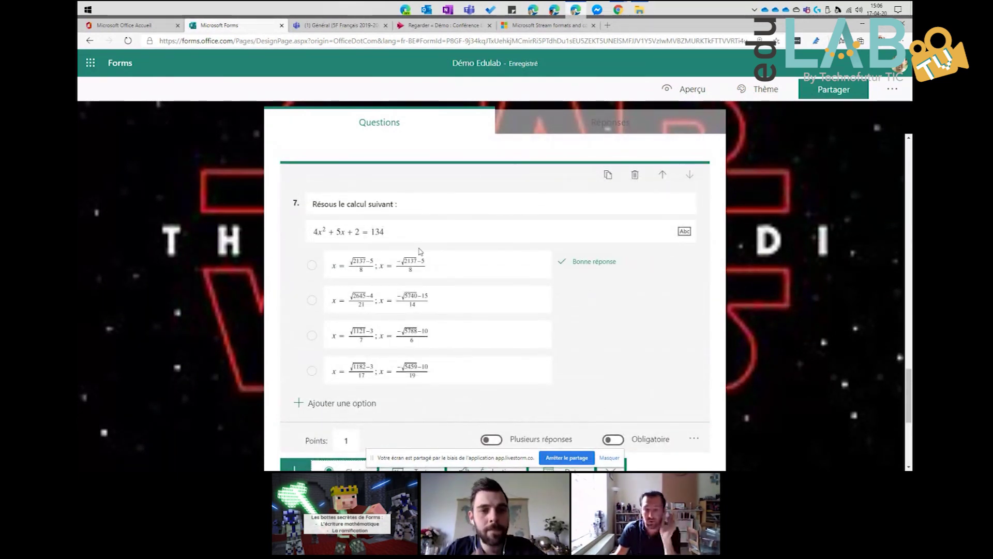
{"action": "scroll", "coordinate": [414, 244], "scroll_direction": "down", "scroll_amount": 5}
{"action": "left_click", "coordinate": [683, 297]}
{"action": "left_click", "coordinate": [683, 338]}
{"action": "left_click", "coordinate": [683, 379]}
{"action": "left_click", "coordinate": [656, 261]}
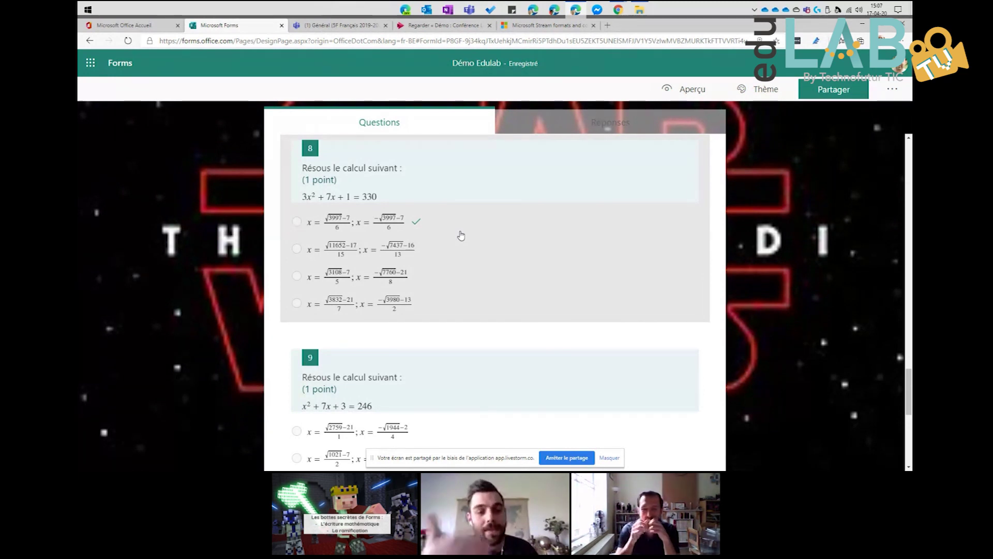
Step: Look over the equation questions 7 to 10 and their marked correct answers
{"action": "scroll", "coordinate": [462, 235], "scroll_direction": "down", "scroll_amount": 5}
{"action": "scroll", "coordinate": [463, 235], "scroll_direction": "down", "scroll_amount": 2}
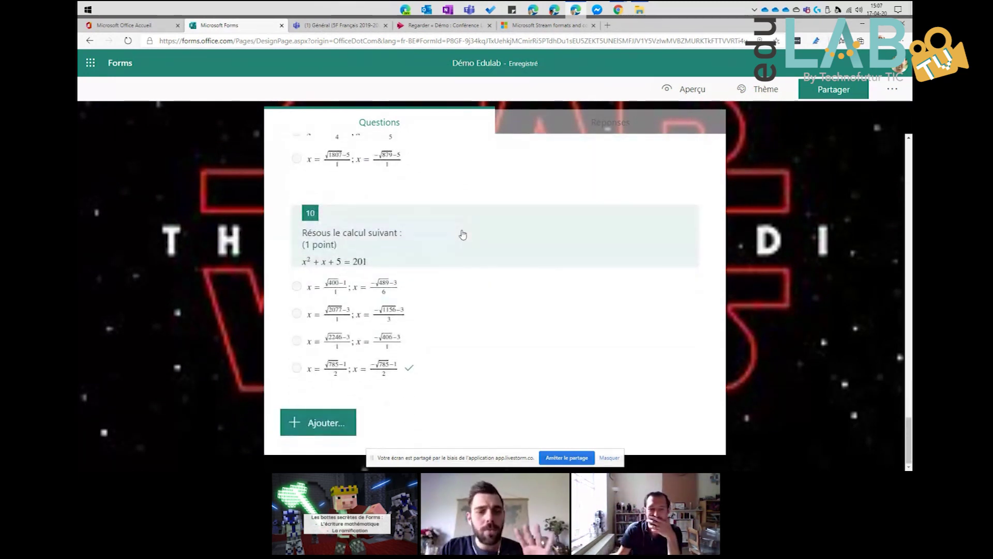
{"action": "scroll", "coordinate": [463, 235], "scroll_direction": "up", "scroll_amount": 9}
{"action": "scroll", "coordinate": [463, 233], "scroll_direction": "up", "scroll_amount": 3}
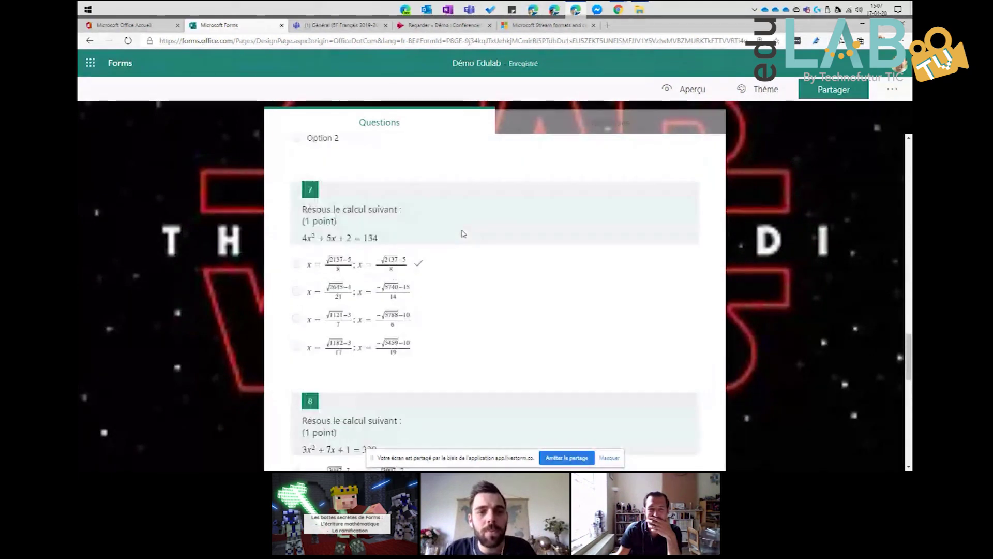
{"action": "scroll", "coordinate": [463, 233], "scroll_direction": "up", "scroll_amount": 2}
{"action": "scroll", "coordinate": [462, 234], "scroll_direction": "down", "scroll_amount": 3}
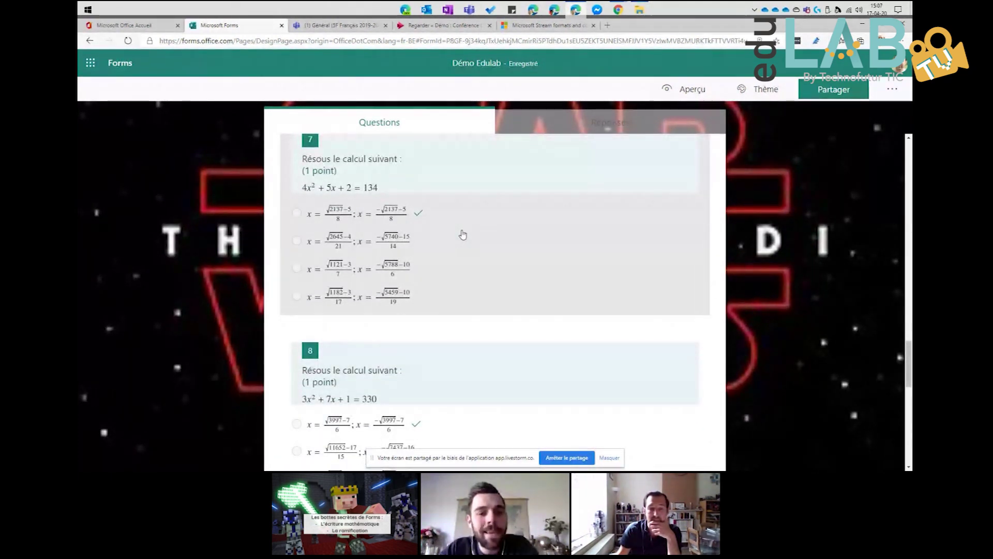
{"action": "scroll", "coordinate": [463, 235], "scroll_direction": "down", "scroll_amount": 10}
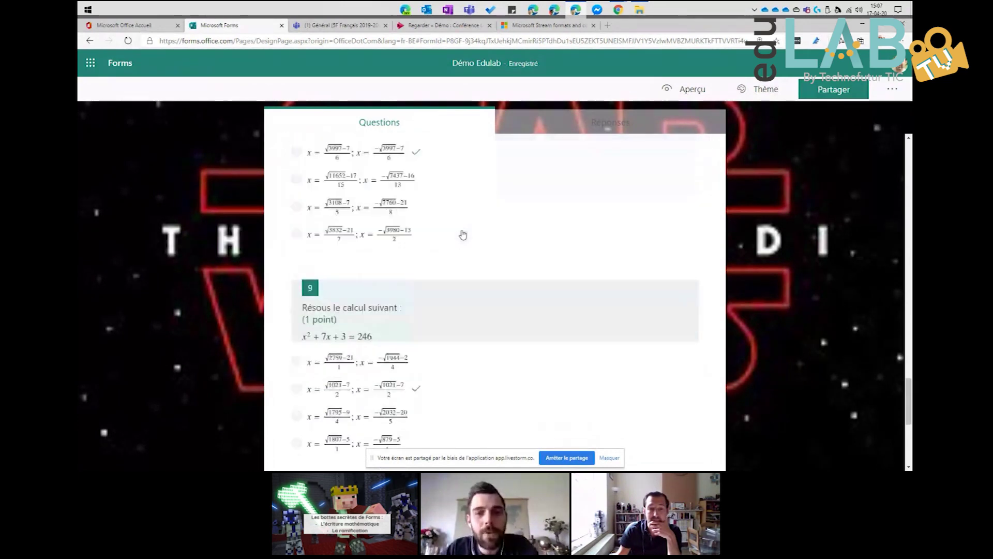
{"action": "left_click", "coordinate": [331, 426]}
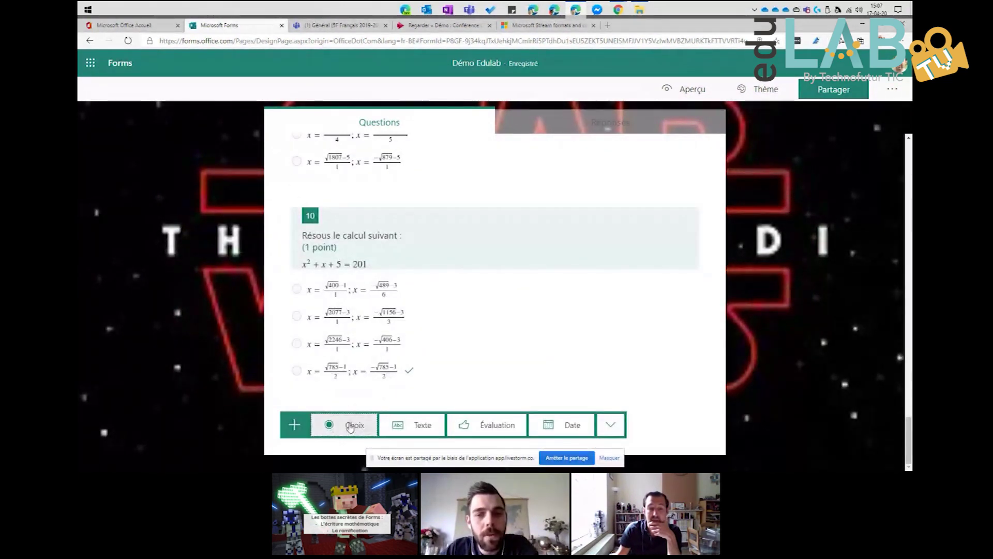
{"action": "left_click", "coordinate": [351, 425]}
{"action": "left_click", "coordinate": [352, 284]}
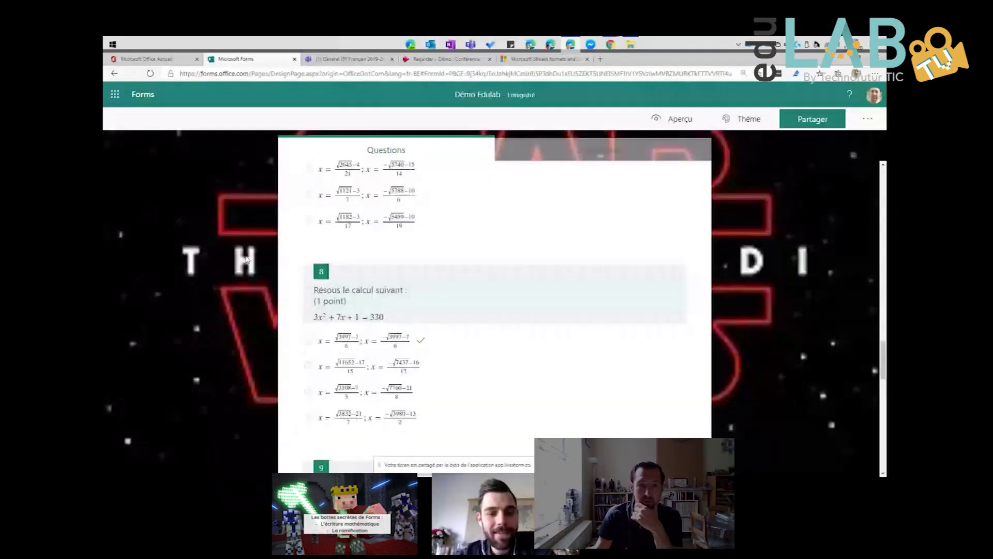
{"action": "scroll", "coordinate": [383, 252], "scroll_direction": "down", "scroll_amount": 2}
{"action": "scroll", "coordinate": [383, 253], "scroll_direction": "down", "scroll_amount": 7}
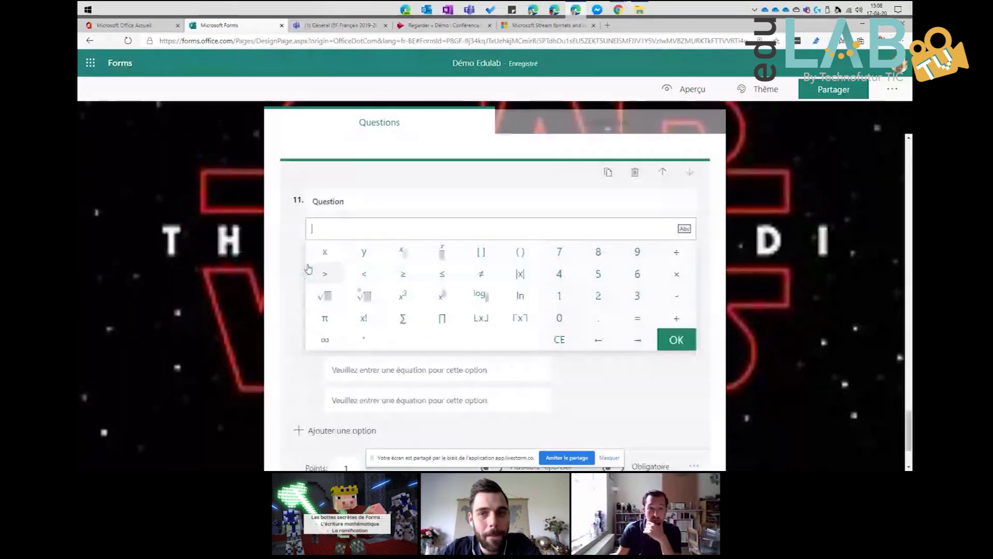
{"action": "left_click", "coordinate": [298, 269]}
{"action": "left_click", "coordinate": [634, 178]}
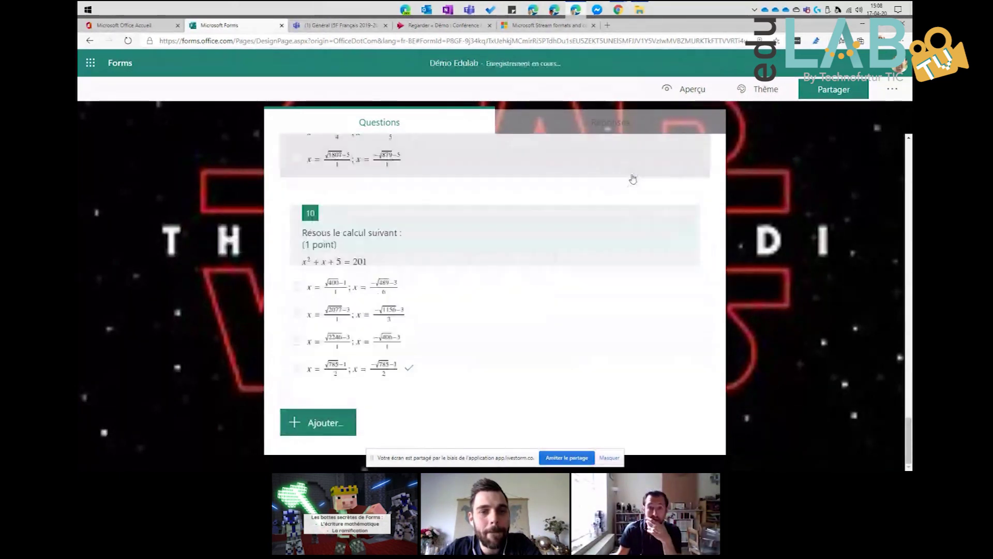
Step: Open the branching settings for question 7 (4x² + 5x + 2 = 134) and look over the questions around it
{"action": "scroll", "coordinate": [511, 253], "scroll_direction": "up", "scroll_amount": 10}
{"action": "scroll", "coordinate": [511, 253], "scroll_direction": "up", "scroll_amount": 5}
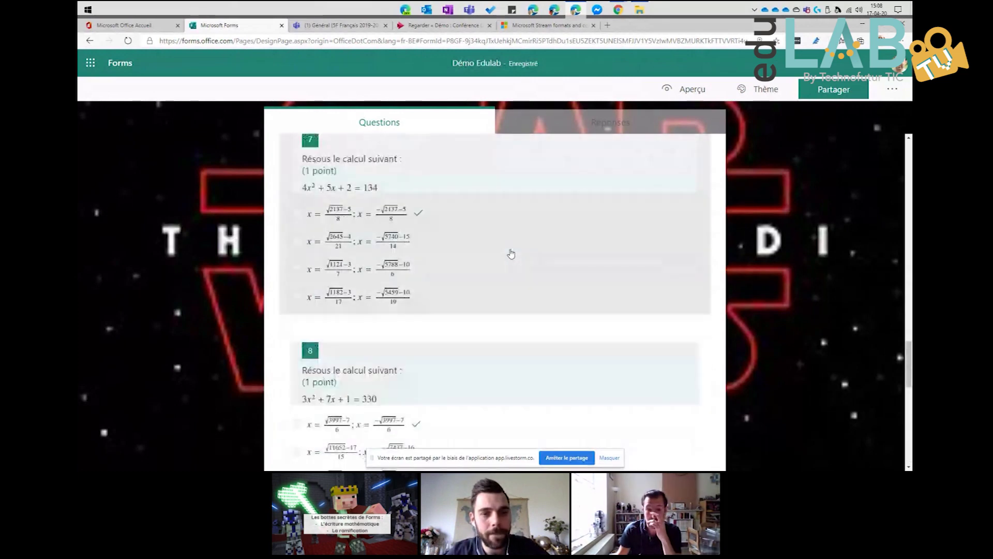
{"action": "scroll", "coordinate": [514, 228], "scroll_direction": "down", "scroll_amount": 3}
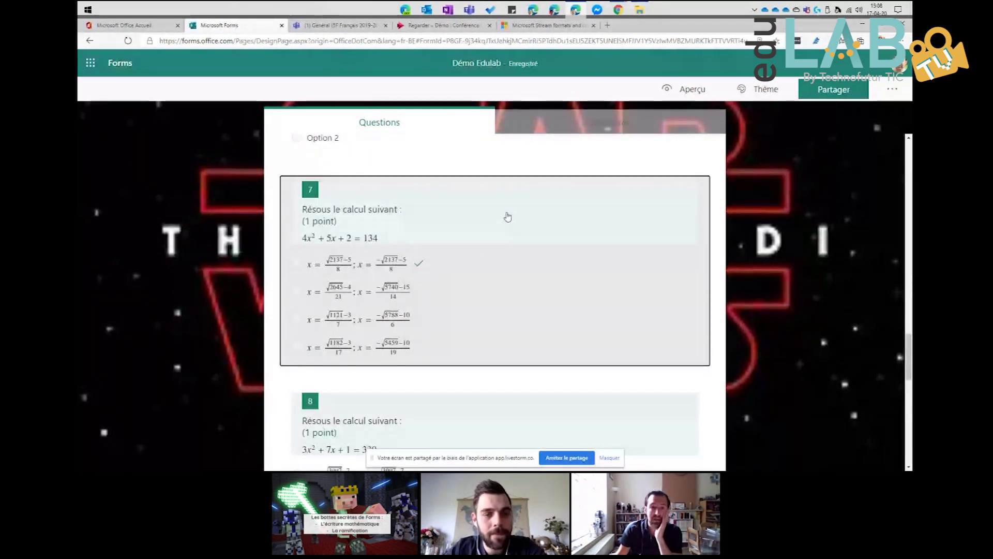
{"action": "left_click", "coordinate": [506, 216]}
{"action": "scroll", "coordinate": [660, 308], "scroll_direction": "down", "scroll_amount": 3}
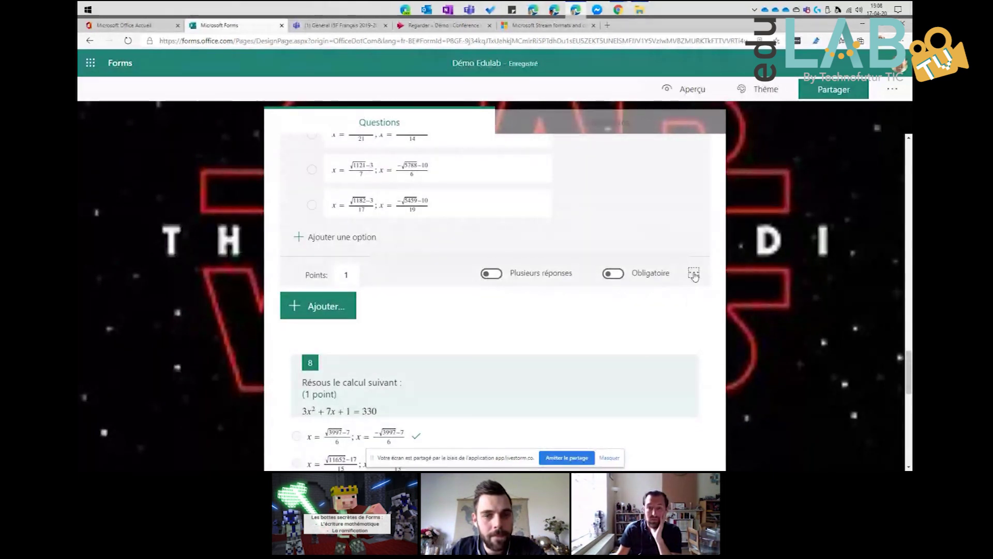
{"action": "left_click", "coordinate": [693, 273]}
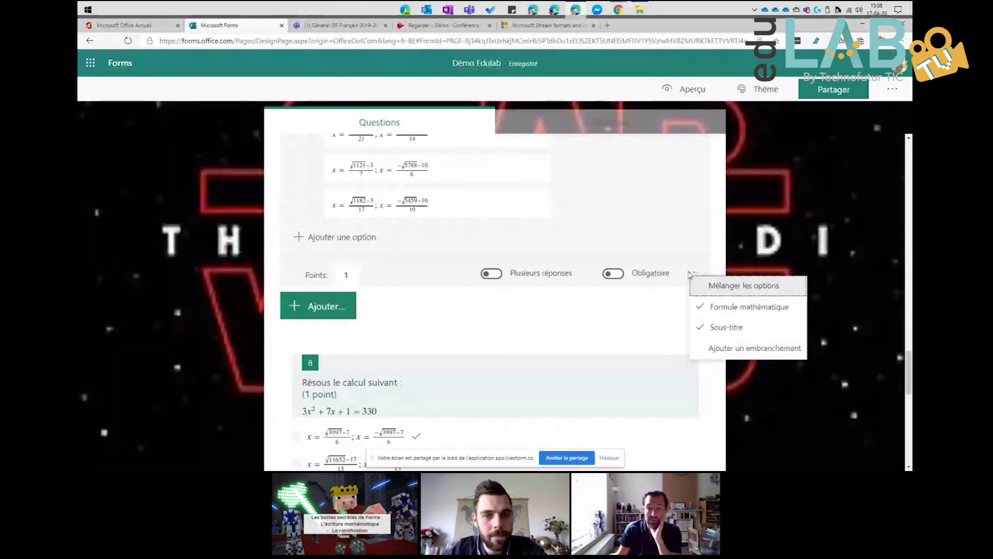
{"action": "left_click", "coordinate": [738, 347]}
{"action": "scroll", "coordinate": [548, 311], "scroll_direction": "up", "scroll_amount": 5}
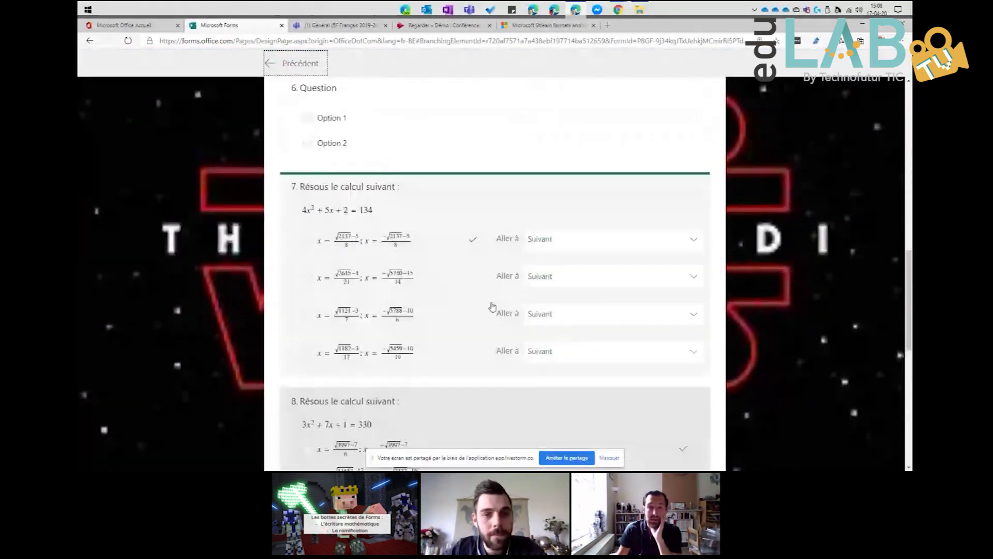
{"action": "scroll", "coordinate": [541, 295], "scroll_direction": "down", "scroll_amount": 9}
{"action": "scroll", "coordinate": [543, 295], "scroll_direction": "up", "scroll_amount": 8}
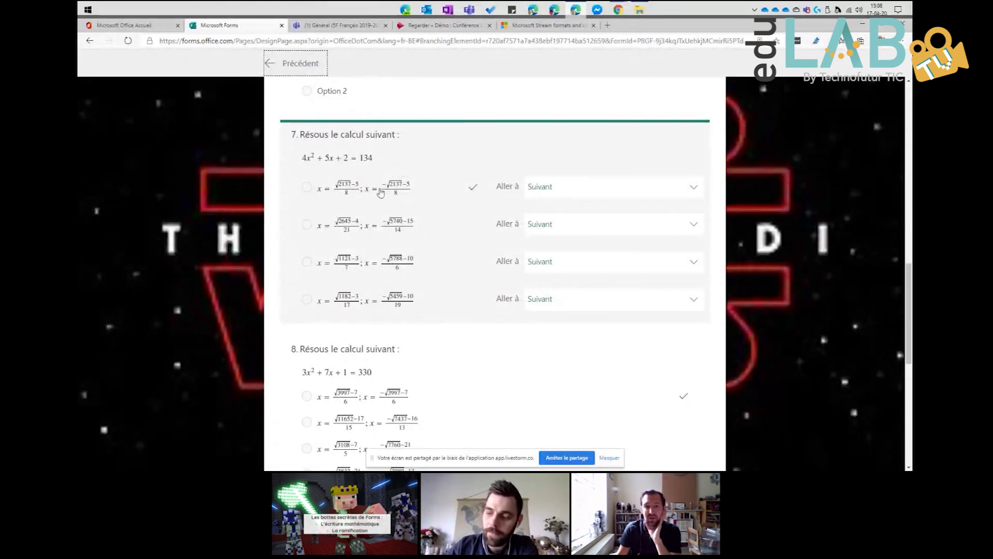
Step: Examine the branching destinations available for each of question 7's four answer options without changing them
{"action": "left_click", "coordinate": [574, 190]}
{"action": "scroll", "coordinate": [593, 269], "scroll_direction": "down", "scroll_amount": 3}
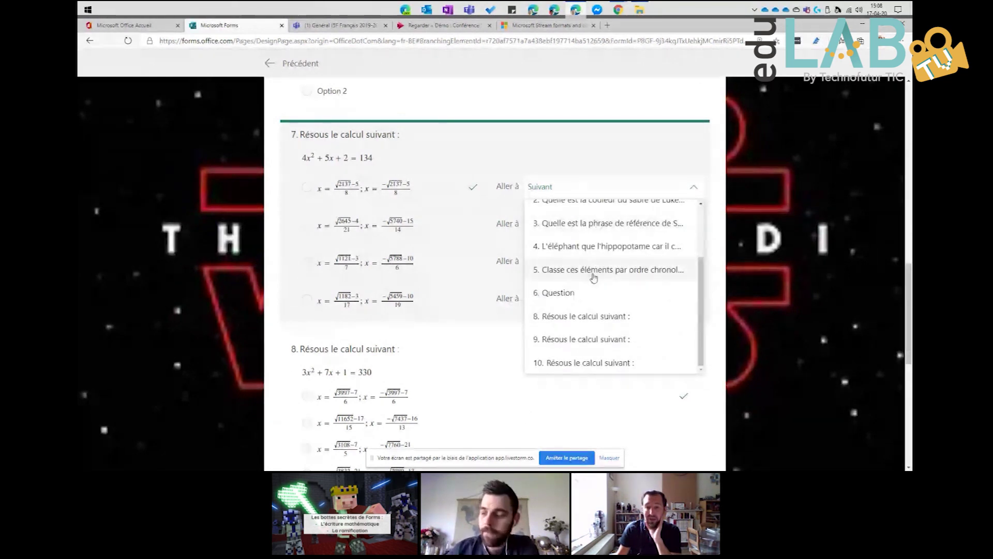
{"action": "left_click", "coordinate": [540, 140]}
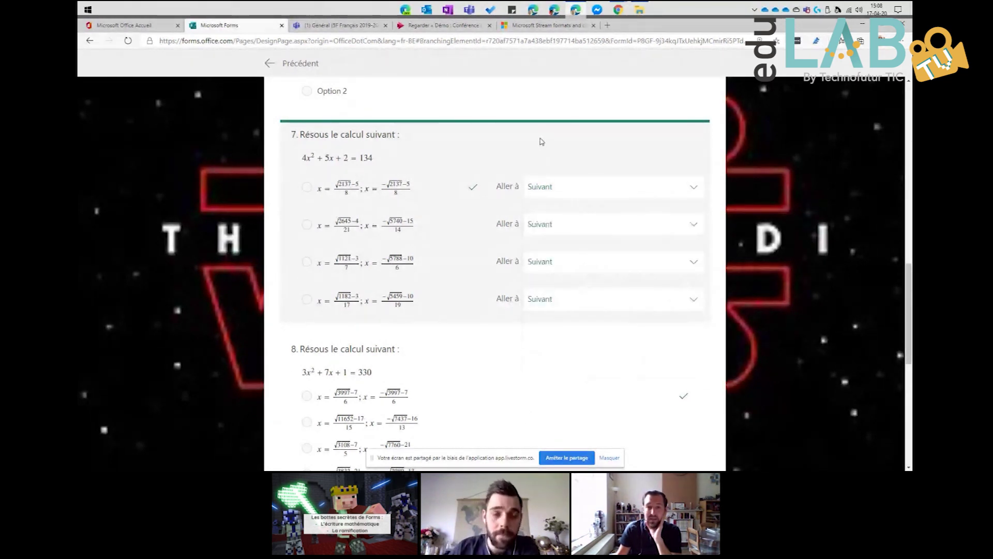
{"action": "left_click", "coordinate": [588, 224]}
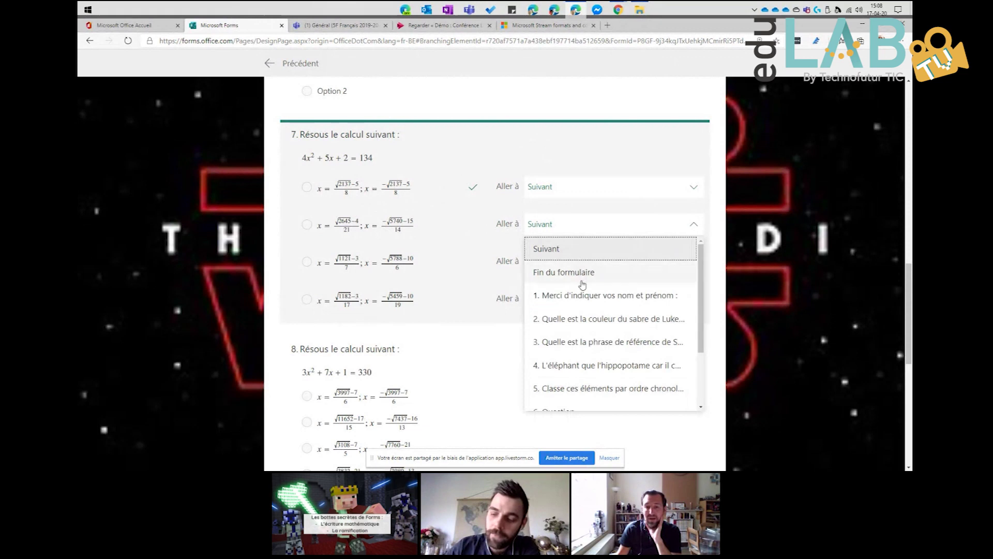
{"action": "scroll", "coordinate": [578, 310], "scroll_direction": "down", "scroll_amount": 2}
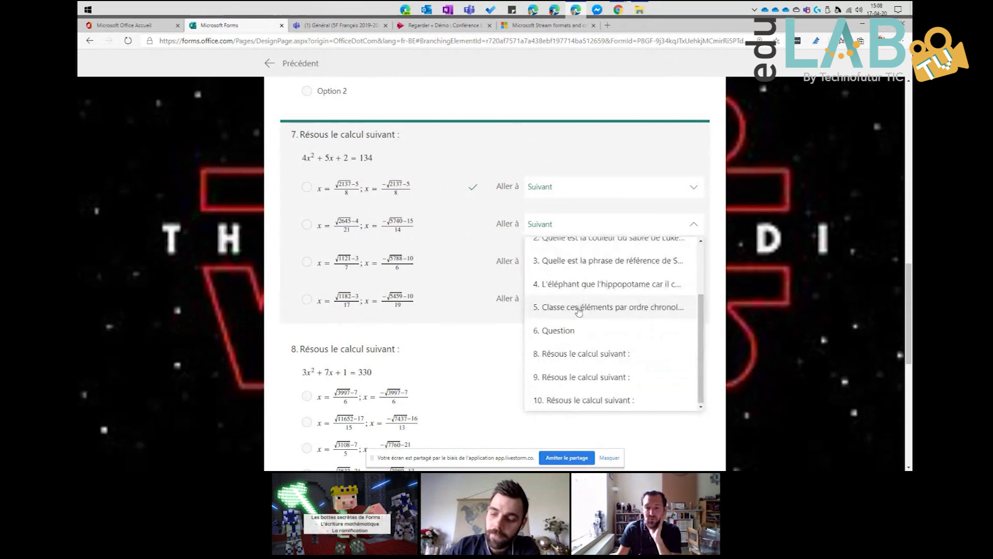
{"action": "left_click", "coordinate": [406, 290]}
{"action": "left_click", "coordinate": [589, 262]}
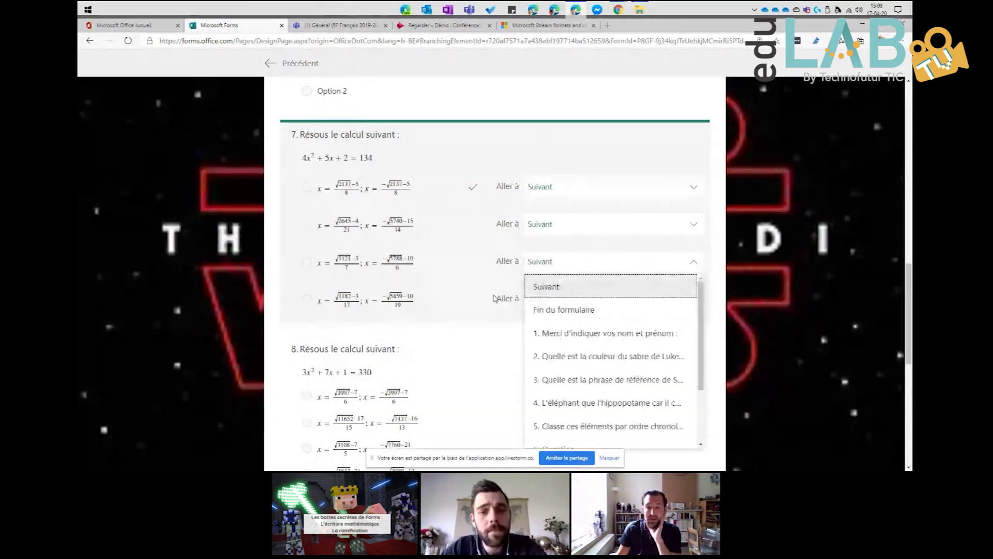
{"action": "left_click", "coordinate": [270, 279]}
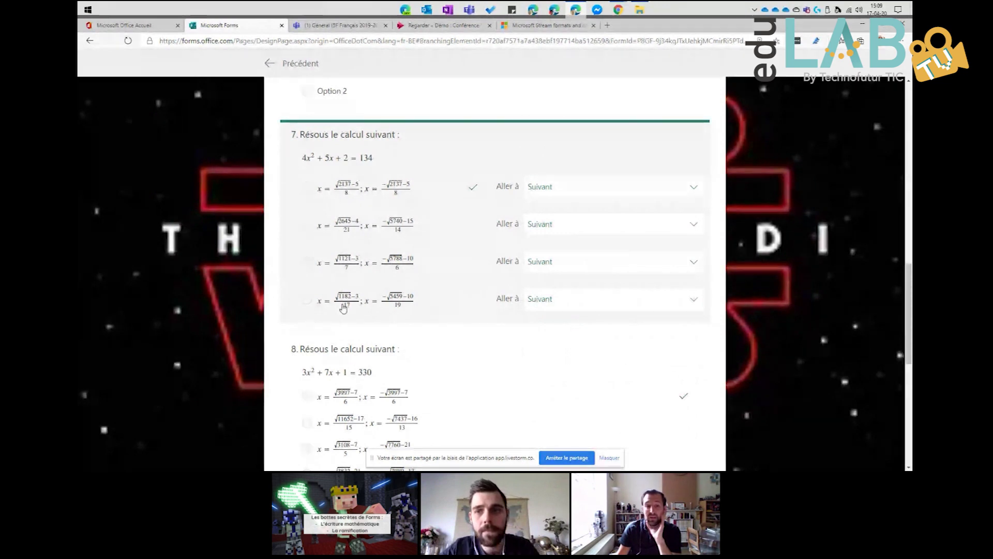
{"action": "left_click", "coordinate": [587, 301]}
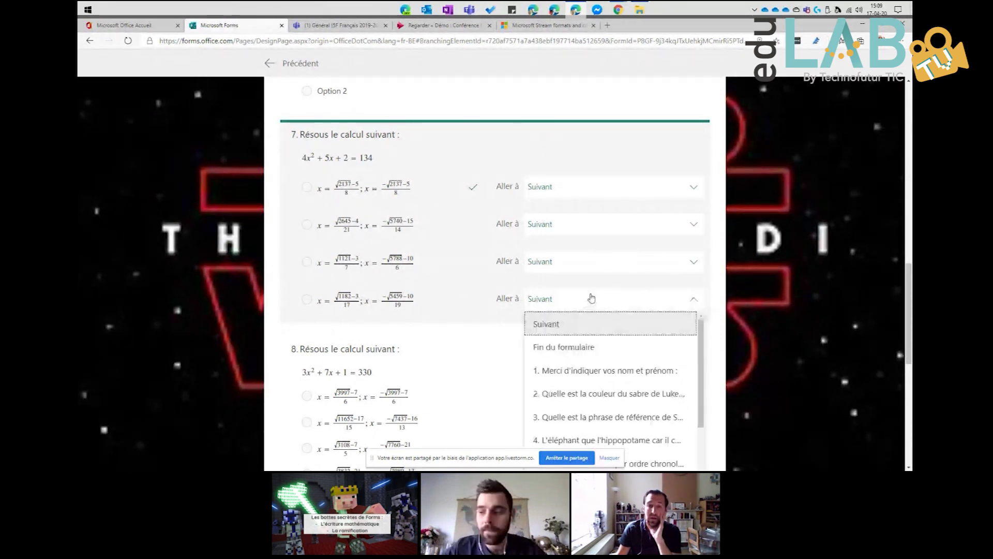
{"action": "scroll", "coordinate": [609, 368], "scroll_direction": "down", "scroll_amount": 2}
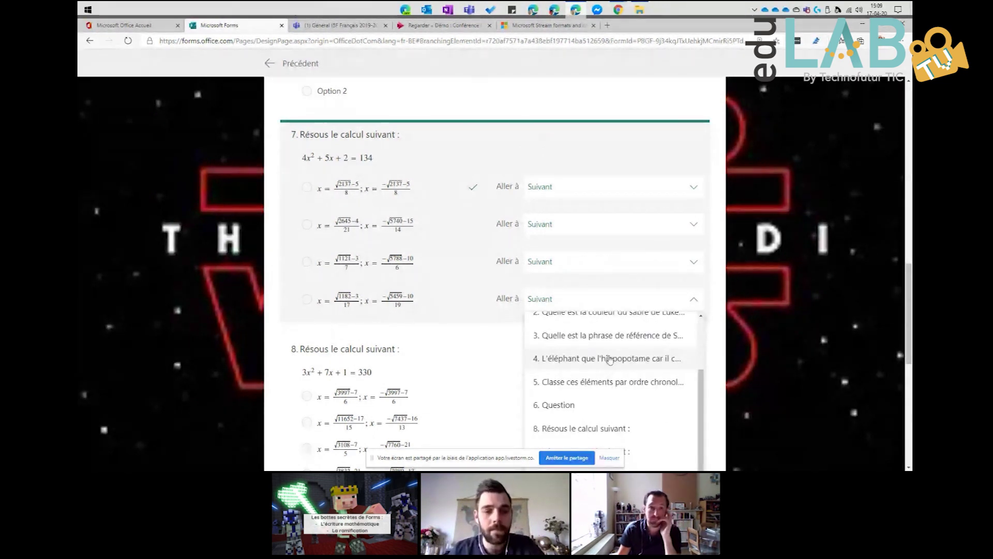
{"action": "left_click", "coordinate": [274, 212]}
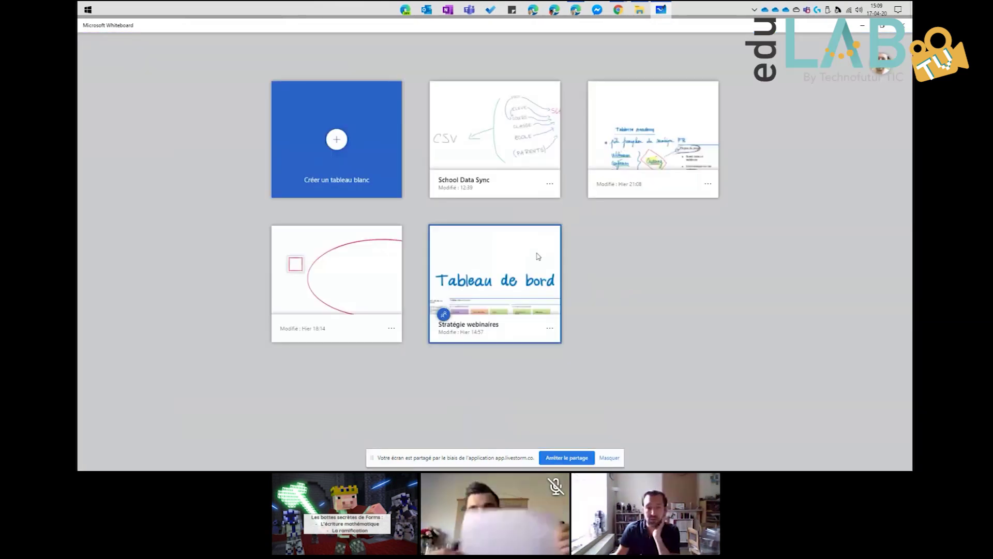
Step: Create a blank board in Microsoft Whiteboard, clear the sharing bar off the drawing tools and choose the black pen
{"action": "left_click", "coordinate": [351, 154]}
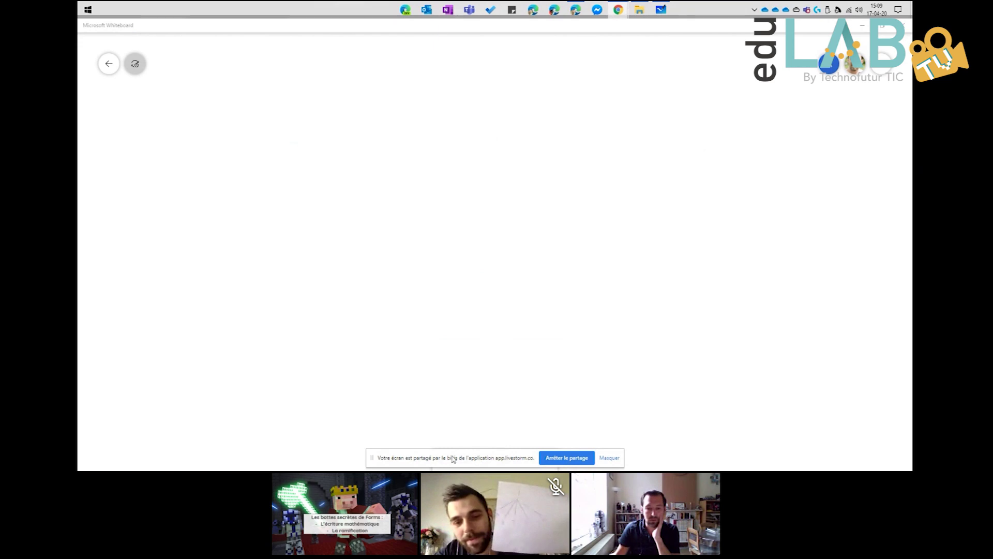
{"action": "left_click_drag", "start_coordinate": [371, 459], "coordinate": [124, 461]}
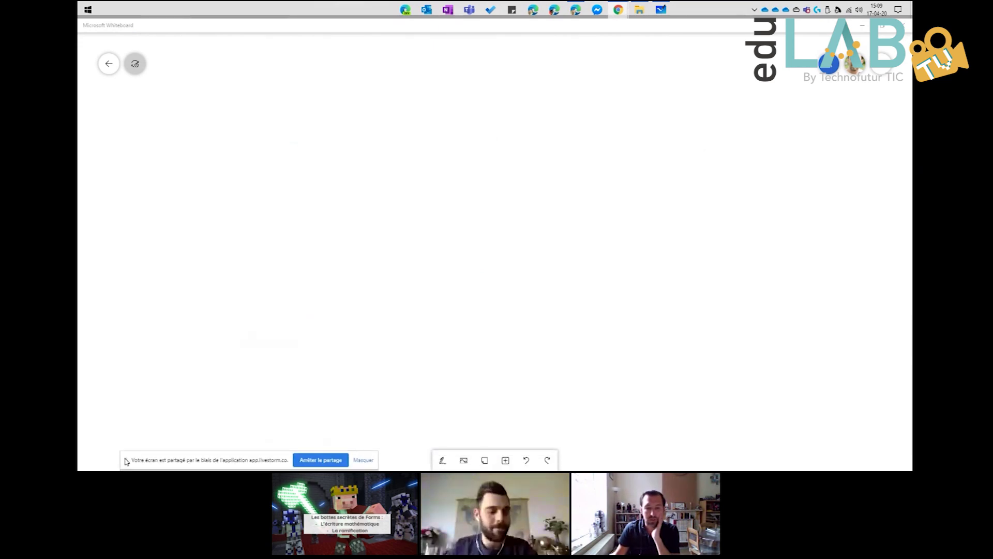
{"action": "left_click", "coordinate": [443, 460]}
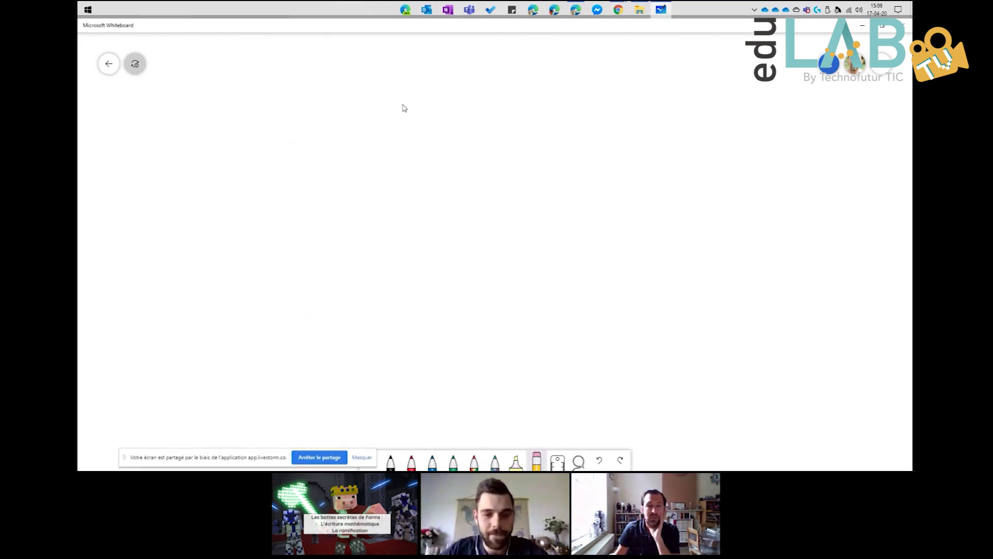
{"action": "left_click", "coordinate": [391, 460]}
Step: Draw a handwritten 1 near the top of the board with arrows branching down to 2, 3 and 4
{"action": "mouse_move", "coordinate": [460, 100]}
{"action": "left_mouse_down"}
{"action": "mouse_move", "coordinate": [484, 100]}
{"action": "mouse_move", "coordinate": [344, 155]}
{"action": "mouse_move", "coordinate": [378, 161]}
{"action": "left_mouse_up"}
{"action": "mouse_move", "coordinate": [277, 164]}
{"action": "left_mouse_down"}
{"action": "mouse_move", "coordinate": [266, 190]}
{"action": "mouse_move", "coordinate": [284, 198]}
{"action": "left_mouse_up"}
{"action": "mouse_move", "coordinate": [476, 118]}
{"action": "left_mouse_down"}
{"action": "mouse_move", "coordinate": [462, 171]}
{"action": "mouse_move", "coordinate": [487, 157]}
{"action": "left_mouse_up"}
{"action": "mouse_move", "coordinate": [437, 192]}
{"action": "left_mouse_down"}
{"action": "mouse_move", "coordinate": [454, 213]}
{"action": "mouse_move", "coordinate": [427, 218]}
{"action": "left_mouse_up"}
{"action": "mouse_move", "coordinate": [500, 118]}
{"action": "left_mouse_down"}
{"action": "mouse_move", "coordinate": [559, 181]}
{"action": "mouse_move", "coordinate": [618, 218]}
{"action": "mouse_move", "coordinate": [617, 233]}
{"action": "left_mouse_up"}
Step: Draw three arrows from 2 leading down to handwritten numbers 5, 6 and 7
{"action": "left_click_drag", "start_coordinate": [261, 221], "coordinate": [185, 272]}
{"action": "left_click_drag", "start_coordinate": [180, 257], "coordinate": [210, 277]}
{"action": "mouse_move", "coordinate": [154, 304]}
{"action": "left_mouse_down"}
{"action": "mouse_move", "coordinate": [161, 321]}
{"action": "mouse_move", "coordinate": [140, 330]}
{"action": "mouse_move", "coordinate": [181, 307]}
{"action": "left_mouse_up"}
{"action": "mouse_move", "coordinate": [279, 222]}
{"action": "left_mouse_down"}
{"action": "mouse_move", "coordinate": [265, 295]}
{"action": "mouse_move", "coordinate": [294, 277]}
{"action": "left_mouse_up"}
{"action": "mouse_move", "coordinate": [271, 309]}
{"action": "left_mouse_down"}
{"action": "mouse_move", "coordinate": [252, 331]}
{"action": "mouse_move", "coordinate": [243, 323]}
{"action": "left_mouse_up"}
{"action": "mouse_move", "coordinate": [294, 218]}
{"action": "left_mouse_down"}
{"action": "mouse_move", "coordinate": [346, 310]}
{"action": "mouse_move", "coordinate": [371, 307]}
{"action": "left_mouse_up"}
{"action": "mouse_move", "coordinate": [328, 340]}
{"action": "left_mouse_down"}
{"action": "mouse_move", "coordinate": [344, 340]}
{"action": "mouse_move", "coordinate": [336, 372]}
{"action": "left_mouse_up"}
Step: Link 7 to 3, branch 3 to 8 and 9, and draw arrows from 9 to 4 and from 5 back to 1
{"action": "mouse_move", "coordinate": [305, 349]}
{"action": "left_mouse_down"}
{"action": "mouse_move", "coordinate": [359, 354]}
{"action": "mouse_move", "coordinate": [396, 376]}
{"action": "mouse_move", "coordinate": [438, 245]}
{"action": "mouse_move", "coordinate": [463, 248]}
{"action": "mouse_move", "coordinate": [520, 301]}
{"action": "left_mouse_up"}
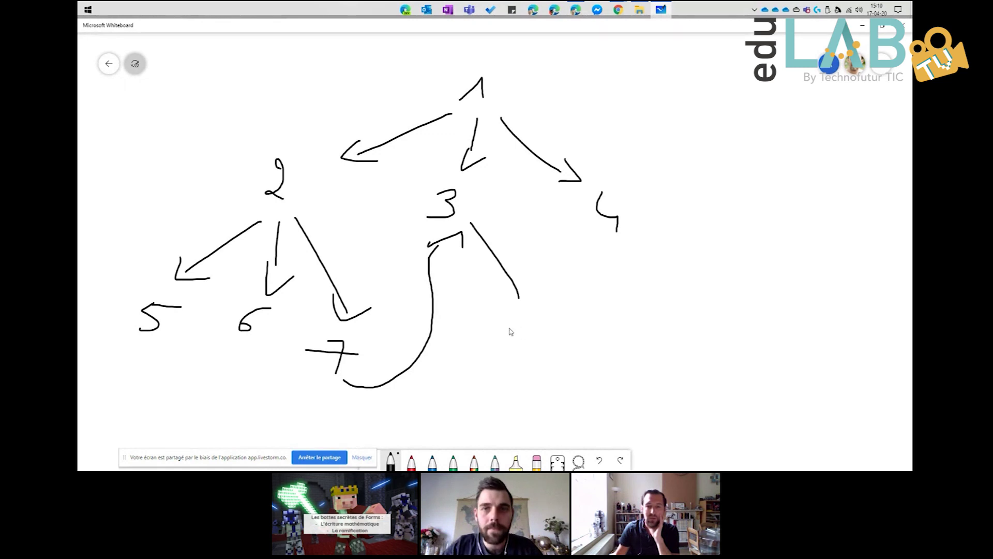
{"action": "left_click_drag", "start_coordinate": [528, 336], "coordinate": [519, 344]}
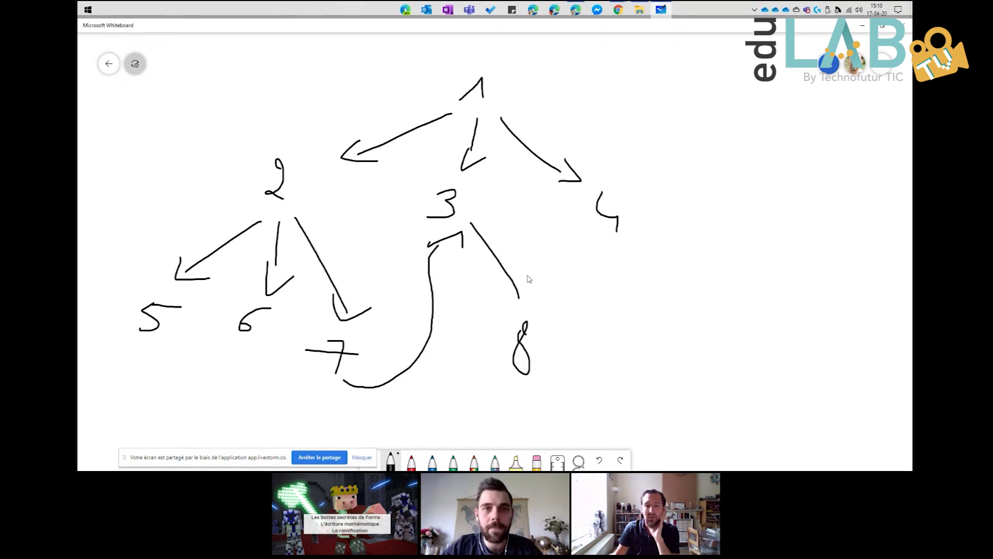
{"action": "left_click_drag", "start_coordinate": [474, 222], "coordinate": [558, 301]}
{"action": "mouse_move", "coordinate": [580, 341]}
{"action": "left_mouse_down"}
{"action": "mouse_move", "coordinate": [591, 346]}
{"action": "mouse_move", "coordinate": [578, 370]}
{"action": "mouse_move", "coordinate": [623, 255]}
{"action": "mouse_move", "coordinate": [638, 258]}
{"action": "left_mouse_up"}
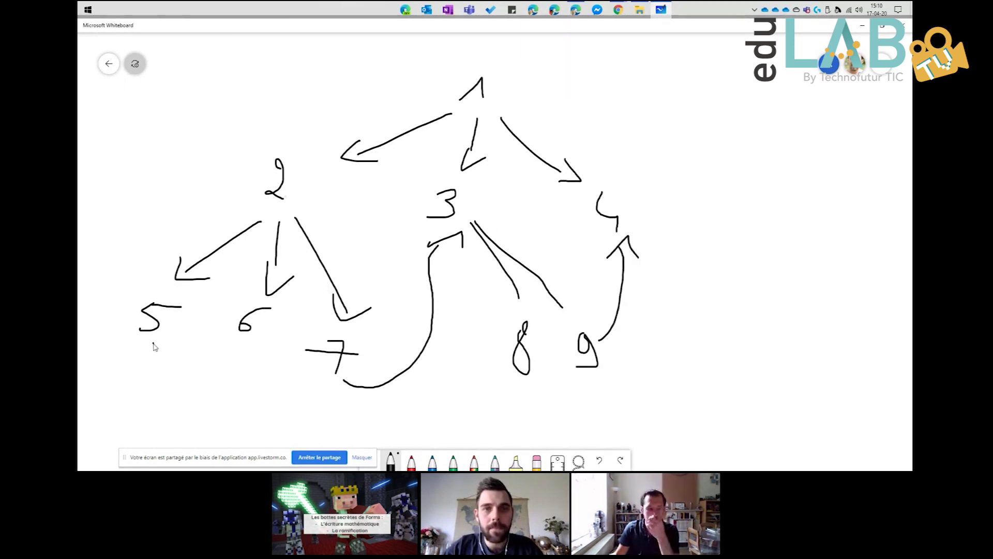
{"action": "mouse_move", "coordinate": [153, 344]}
{"action": "left_mouse_down"}
{"action": "mouse_move", "coordinate": [197, 153]}
{"action": "mouse_move", "coordinate": [412, 89]}
{"action": "mouse_move", "coordinate": [418, 106]}
{"action": "left_mouse_up"}
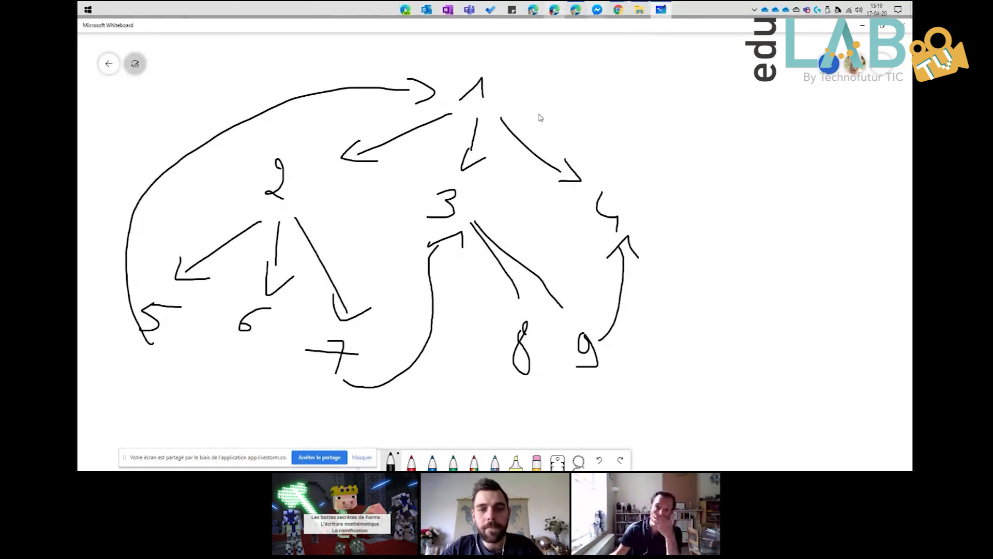
Step: Return to the browser, search the web for "livre dont vous êtes le héros" in a new tab and open the Livre-jeu Wikipedia article
{"action": "left_click", "coordinate": [863, 27]}
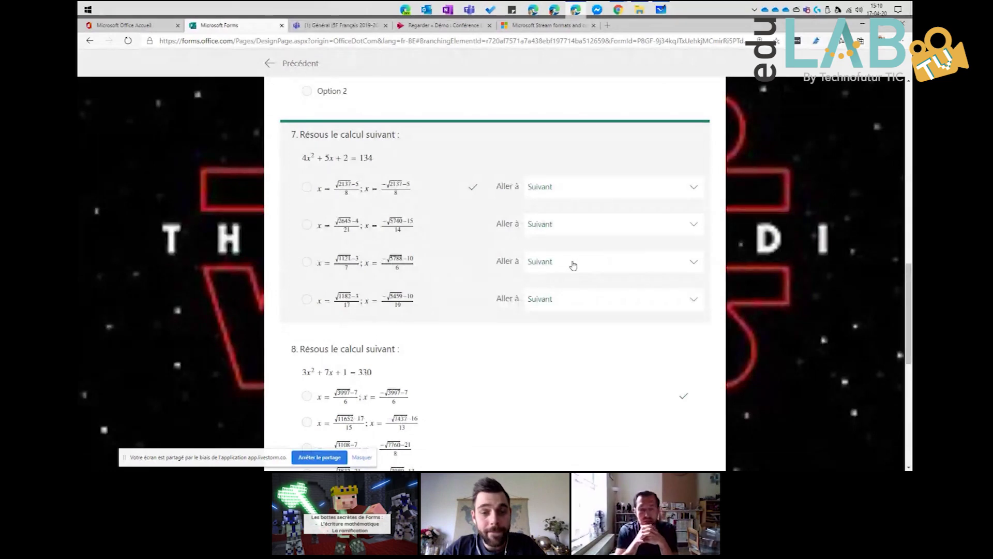
{"action": "left_click", "coordinate": [608, 25]}
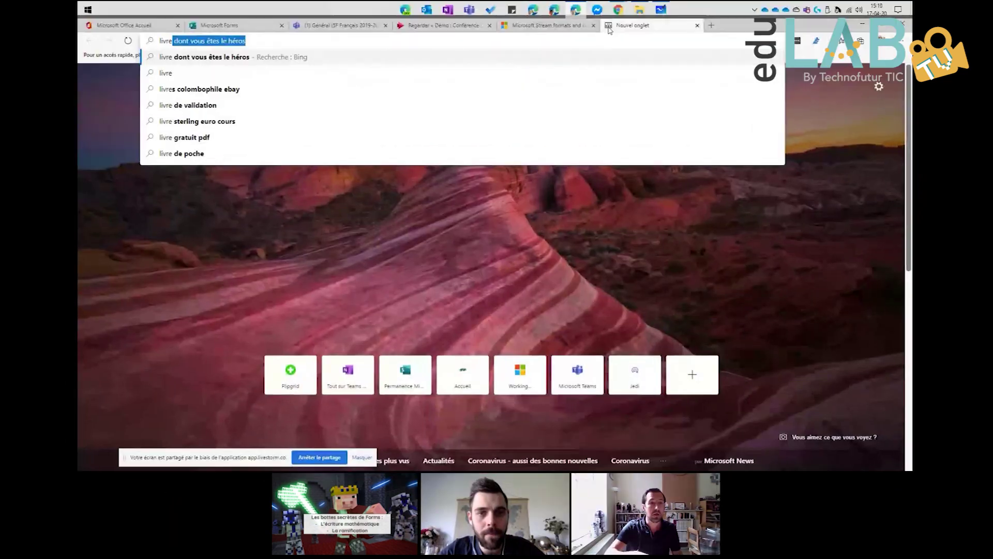
{"action": "key", "text": "Return"}
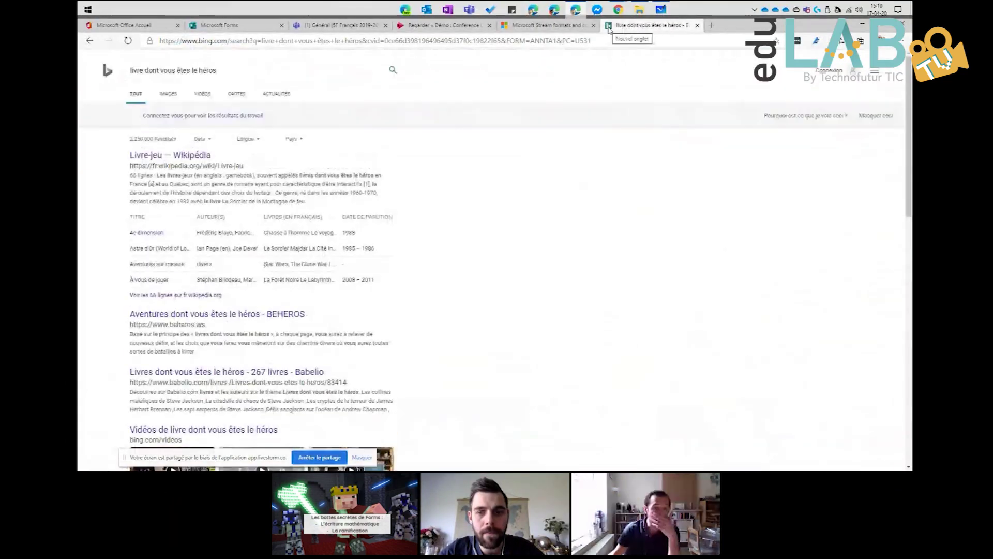
{"action": "left_click", "coordinate": [170, 155]}
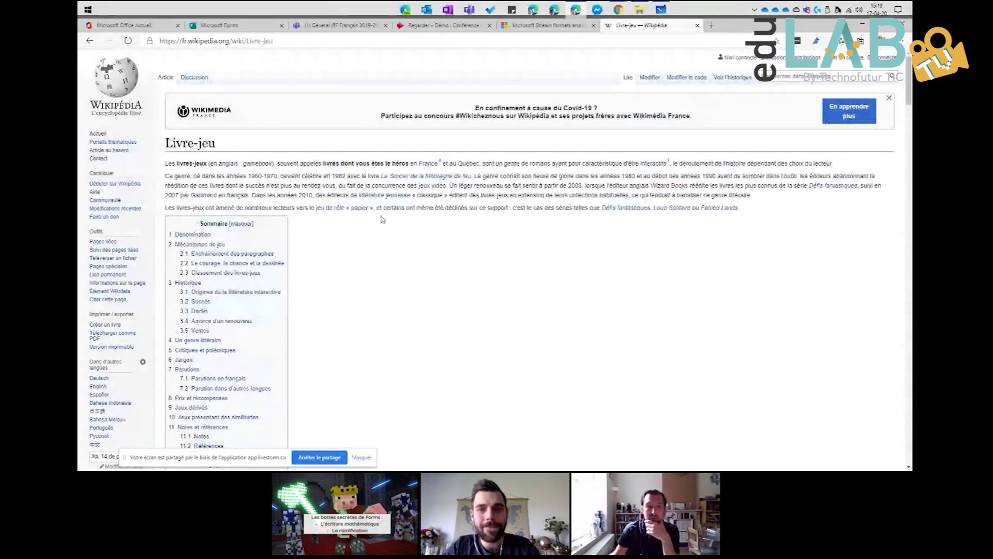
Step: Look through the Livre-jeu article and enlarge the book illustration beside the section on how paragraphs are linked
{"action": "scroll", "coordinate": [399, 204], "scroll_direction": "down", "scroll_amount": 6}
{"action": "scroll", "coordinate": [429, 193], "scroll_direction": "down", "scroll_amount": 10}
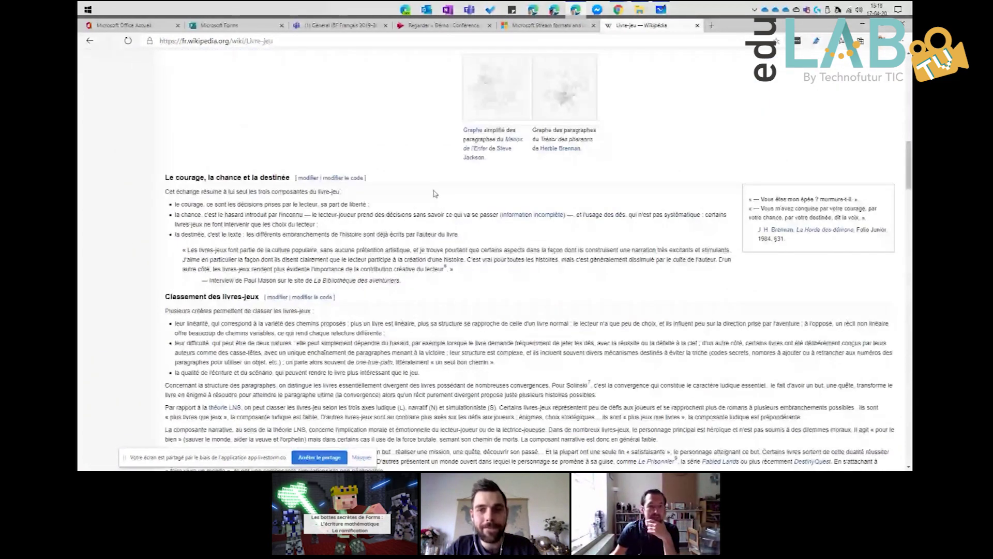
{"action": "scroll", "coordinate": [433, 194], "scroll_direction": "down", "scroll_amount": 7}
{"action": "scroll", "coordinate": [433, 193], "scroll_direction": "down", "scroll_amount": 10}
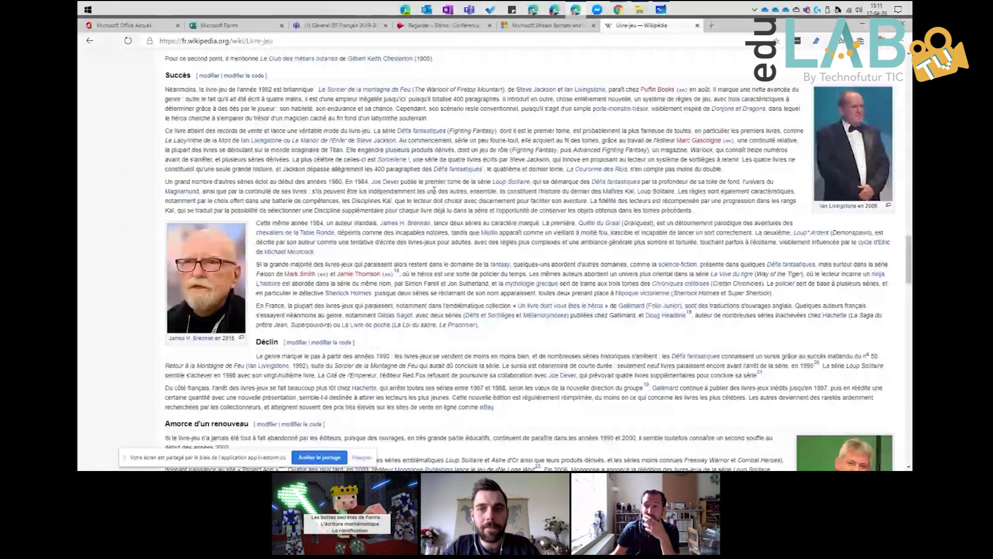
{"action": "scroll", "coordinate": [713, 236], "scroll_direction": "down", "scroll_amount": 8}
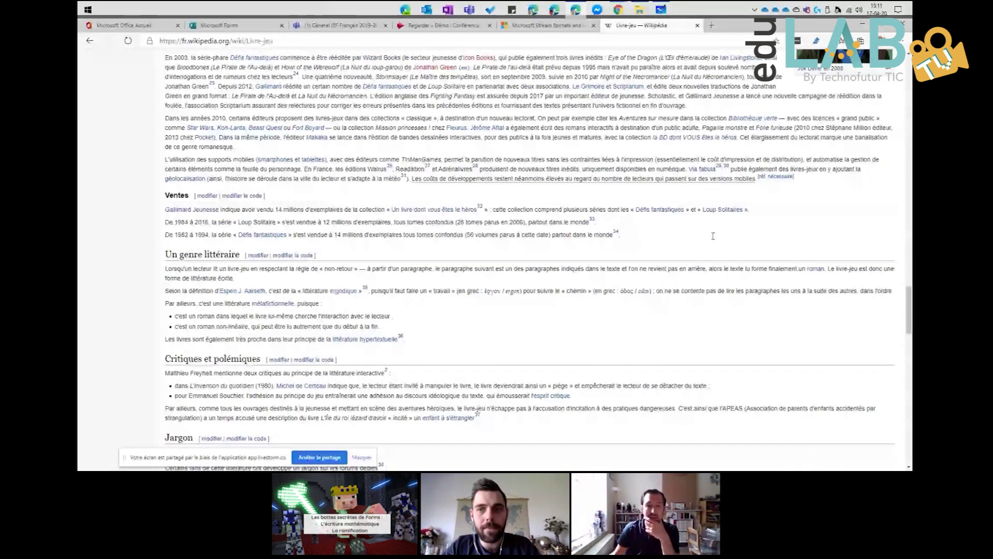
{"action": "scroll", "coordinate": [713, 236], "scroll_direction": "up", "scroll_amount": 20}
{"action": "scroll", "coordinate": [809, 270], "scroll_direction": "down", "scroll_amount": 5}
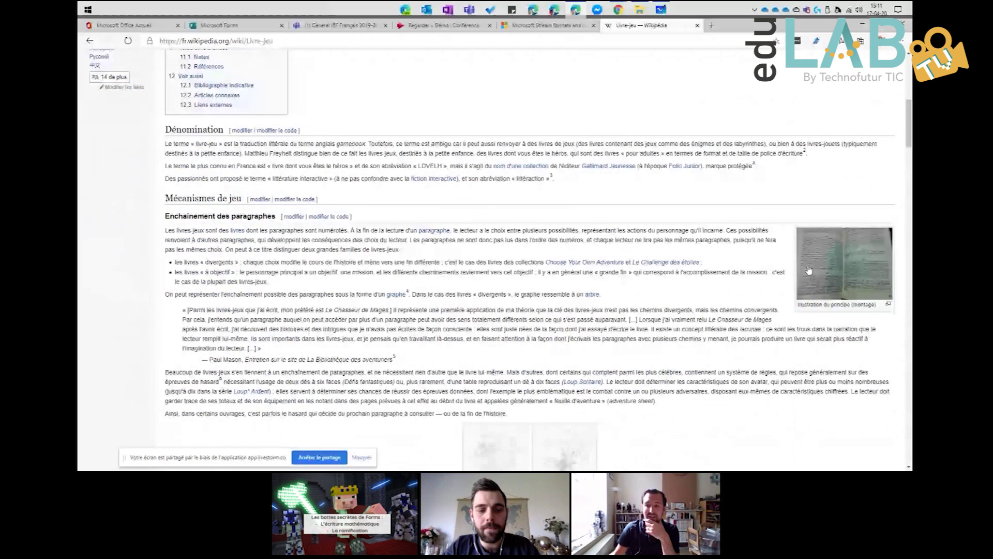
{"action": "left_click", "coordinate": [808, 270]}
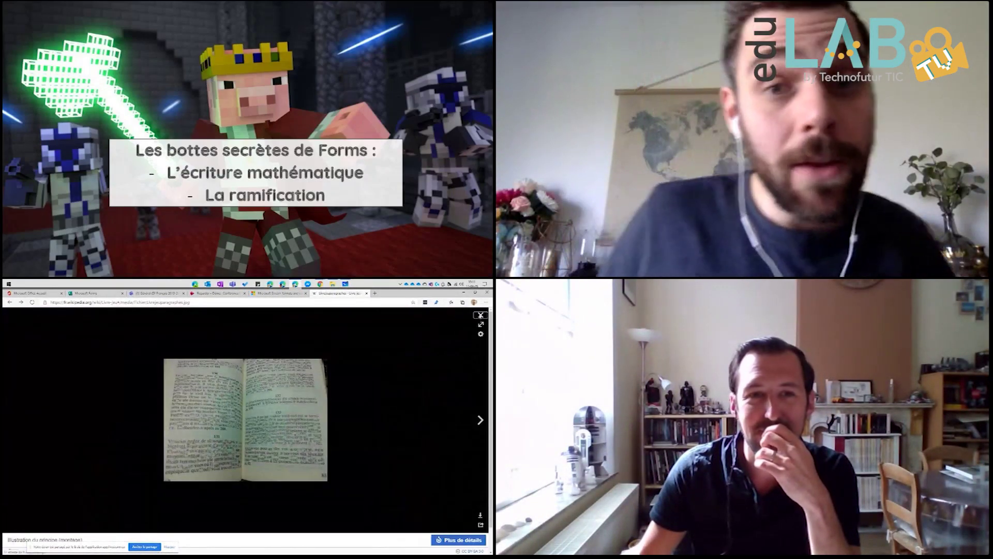
Step: Close the illustration, open the article on Le Sorcier de la montagne de Feu and enlarge its first paragraph-structure graph
{"action": "left_click", "coordinate": [480, 314]}
{"action": "scroll", "coordinate": [154, 361], "scroll_direction": "up", "scroll_amount": 8}
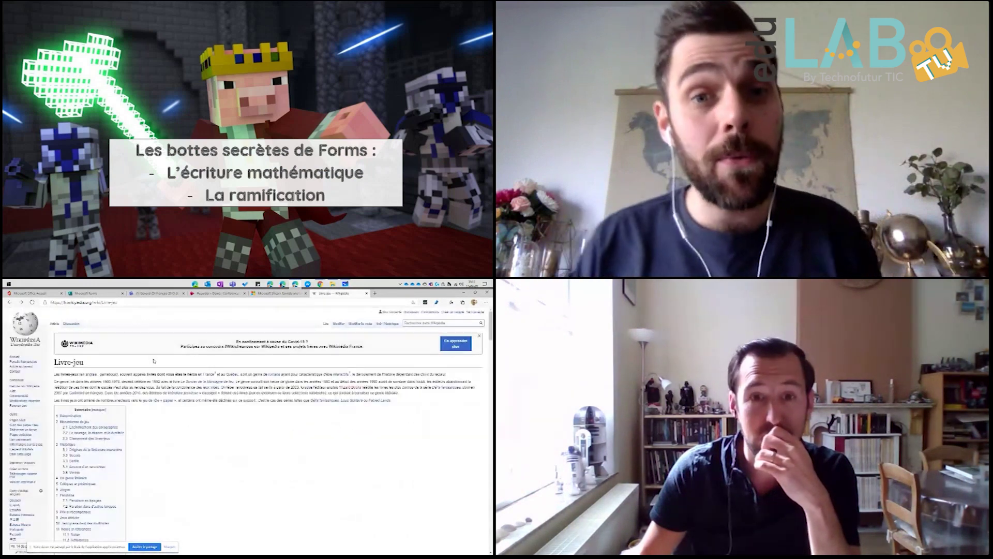
{"action": "left_click", "coordinate": [203, 383]}
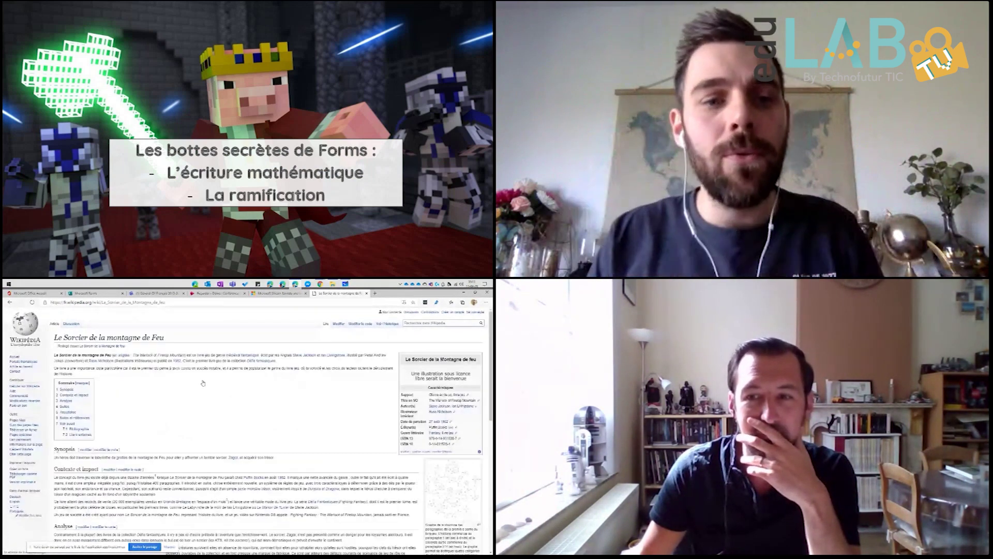
{"action": "scroll", "coordinate": [204, 384], "scroll_direction": "down", "scroll_amount": 3}
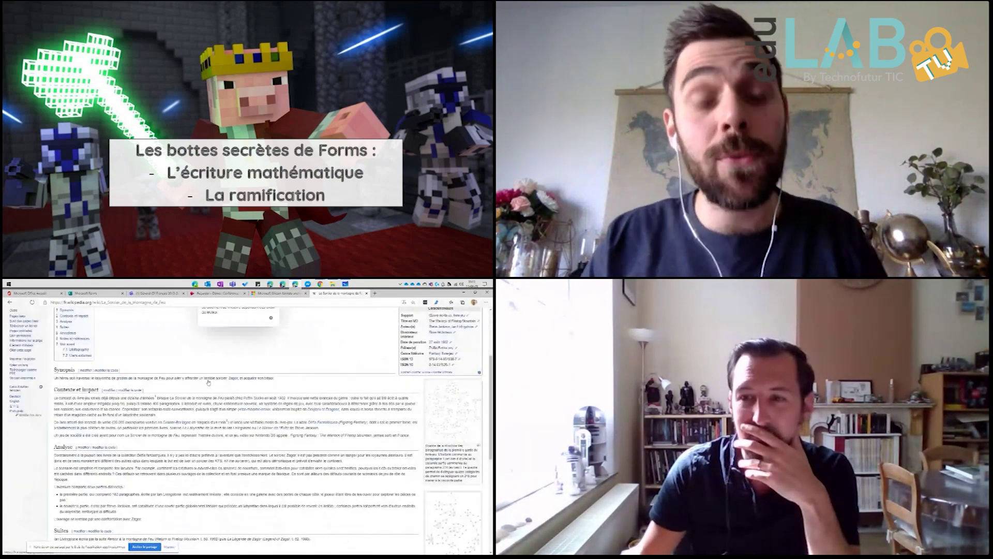
{"action": "scroll", "coordinate": [208, 383], "scroll_direction": "down", "scroll_amount": 1}
{"action": "scroll", "coordinate": [336, 421], "scroll_direction": "down", "scroll_amount": 2}
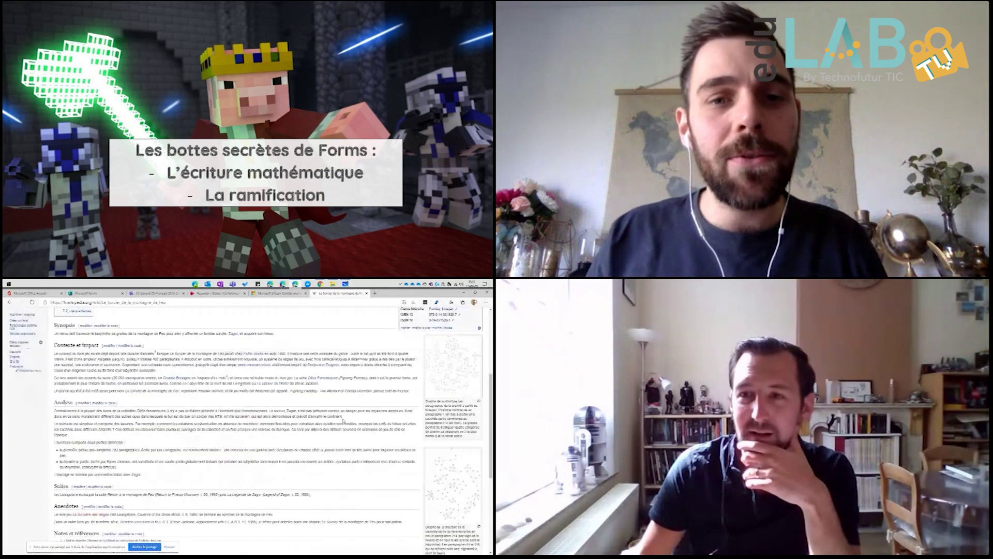
{"action": "left_click", "coordinate": [451, 376]}
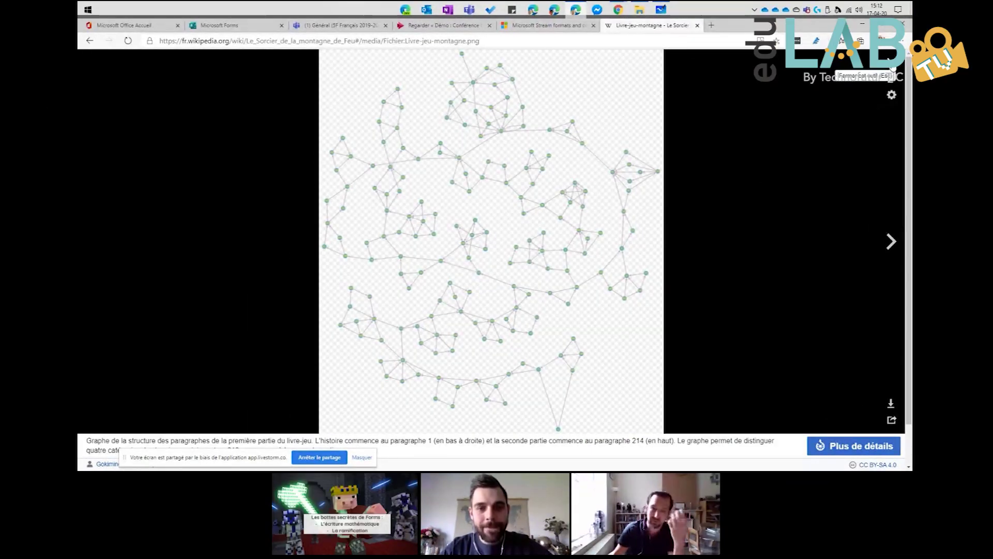
Step: Close the graph, look over the rest of the article with its other graphs and return to the Forms quiz
{"action": "left_click", "coordinate": [892, 63]}
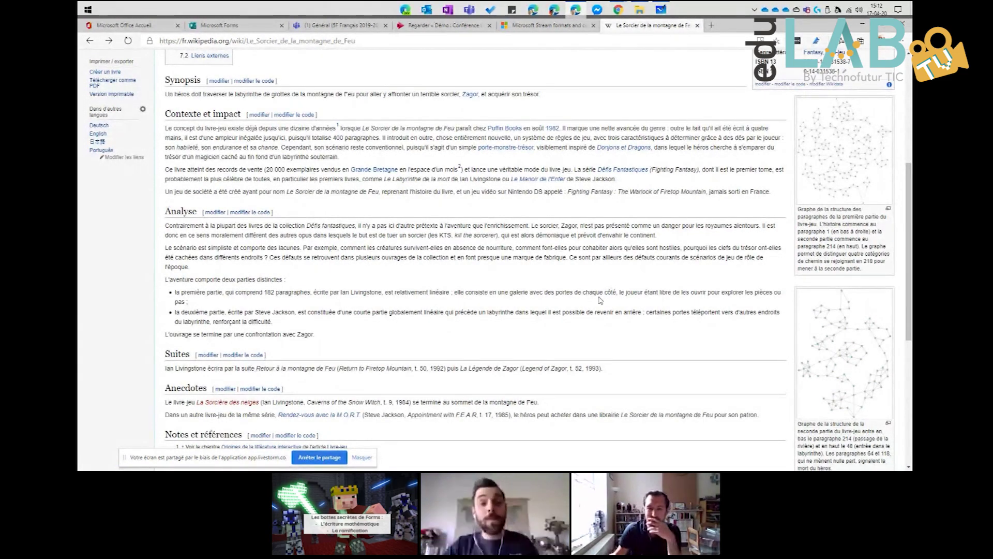
{"action": "scroll", "coordinate": [600, 300], "scroll_direction": "down", "scroll_amount": 5}
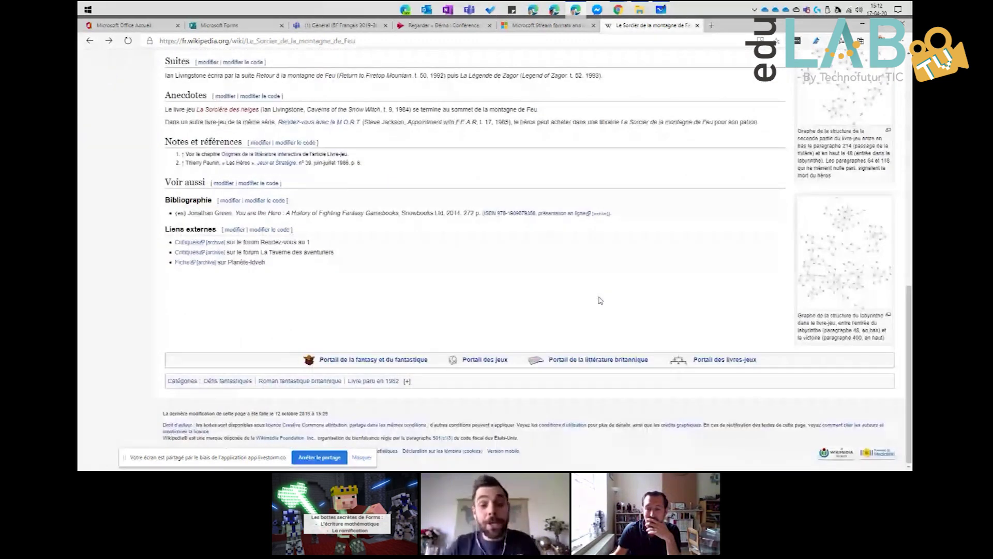
{"action": "scroll", "coordinate": [600, 300], "scroll_direction": "up", "scroll_amount": 6}
{"action": "scroll", "coordinate": [600, 300], "scroll_direction": "up", "scroll_amount": 5}
{"action": "left_click", "coordinate": [221, 29]}
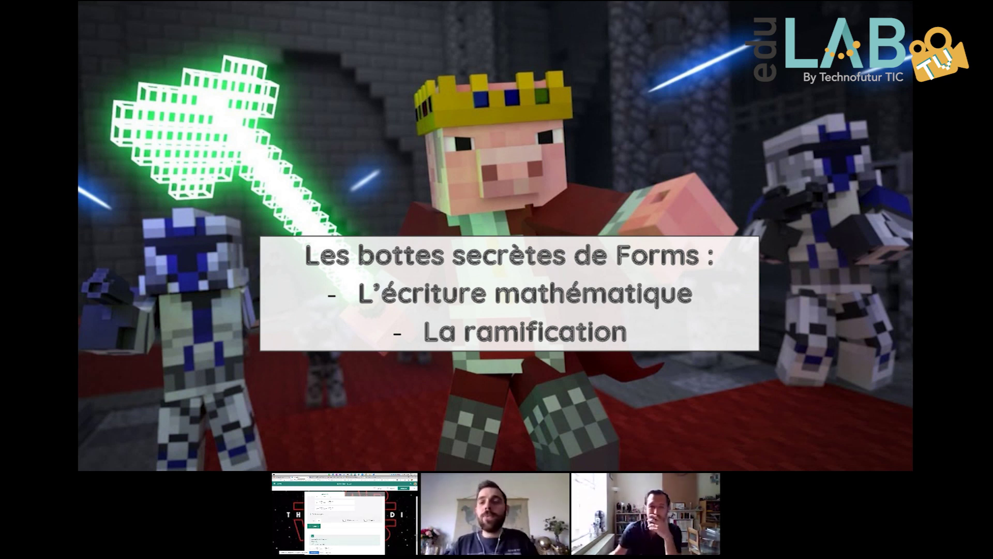
{"action": "key", "text": "Right"}
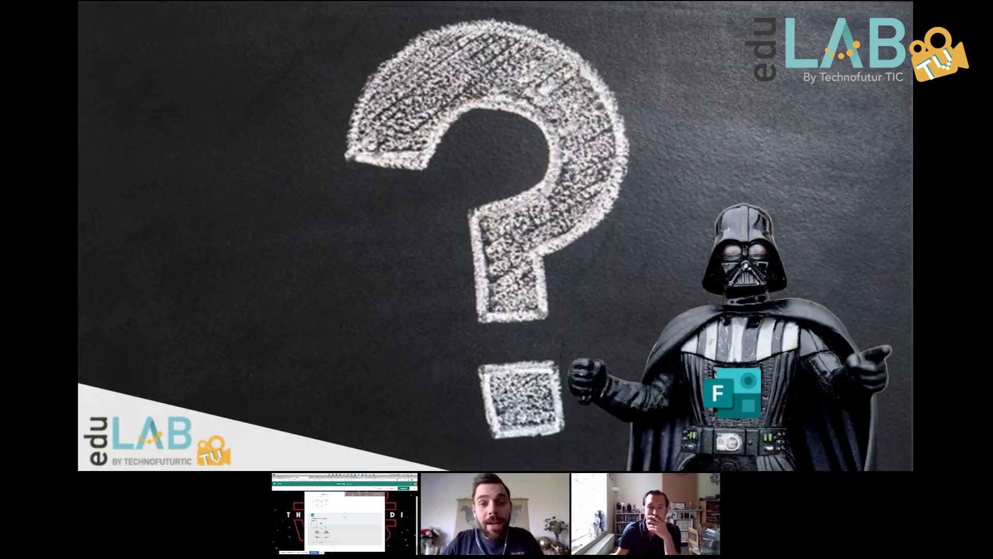